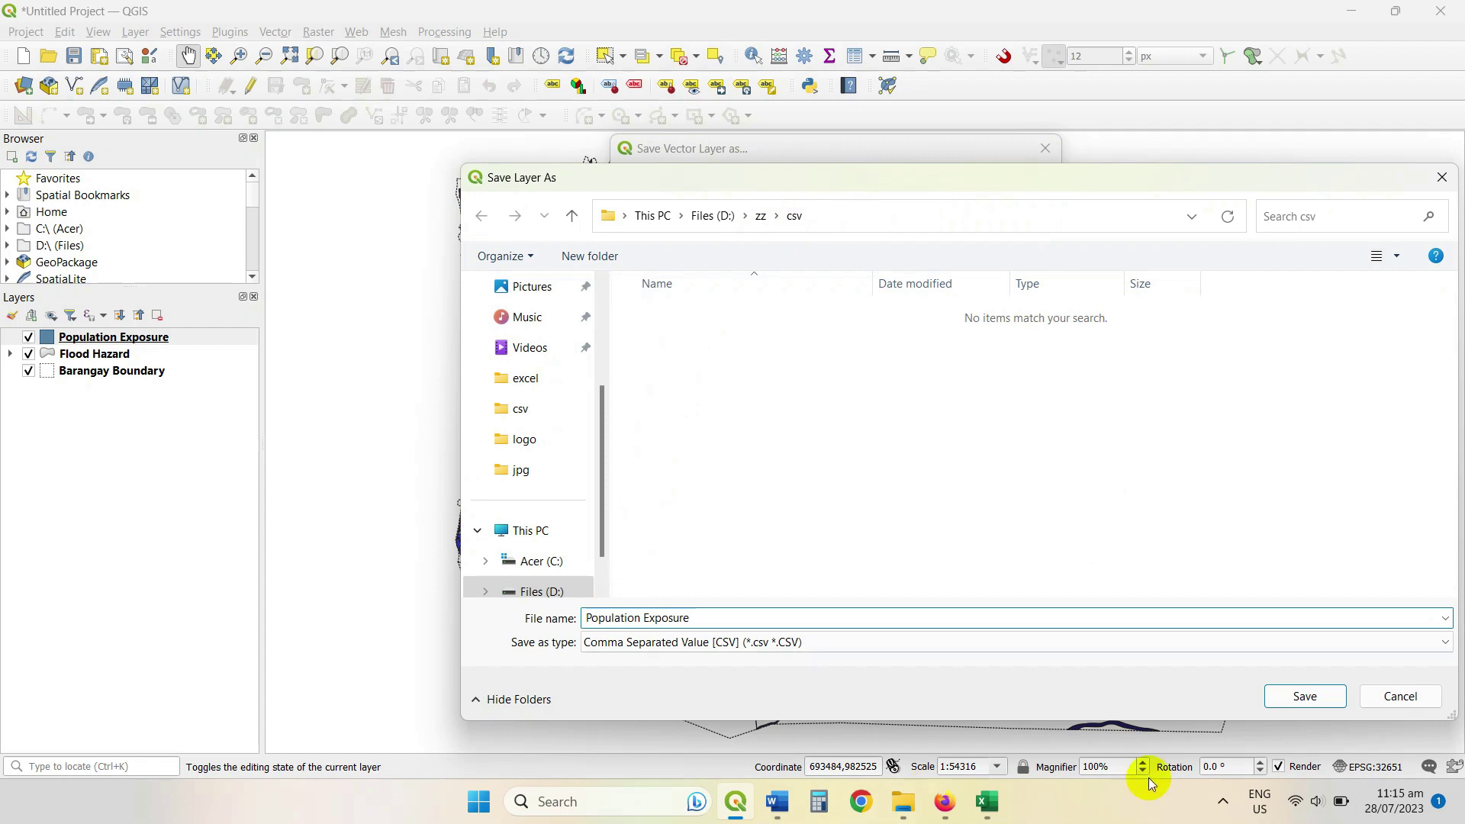
Step: Export the Population Exposure layer as D:\zz\csv\Population Exposure.csv, then open the exported CSV in Excel from the csv folder
click(1305, 696)
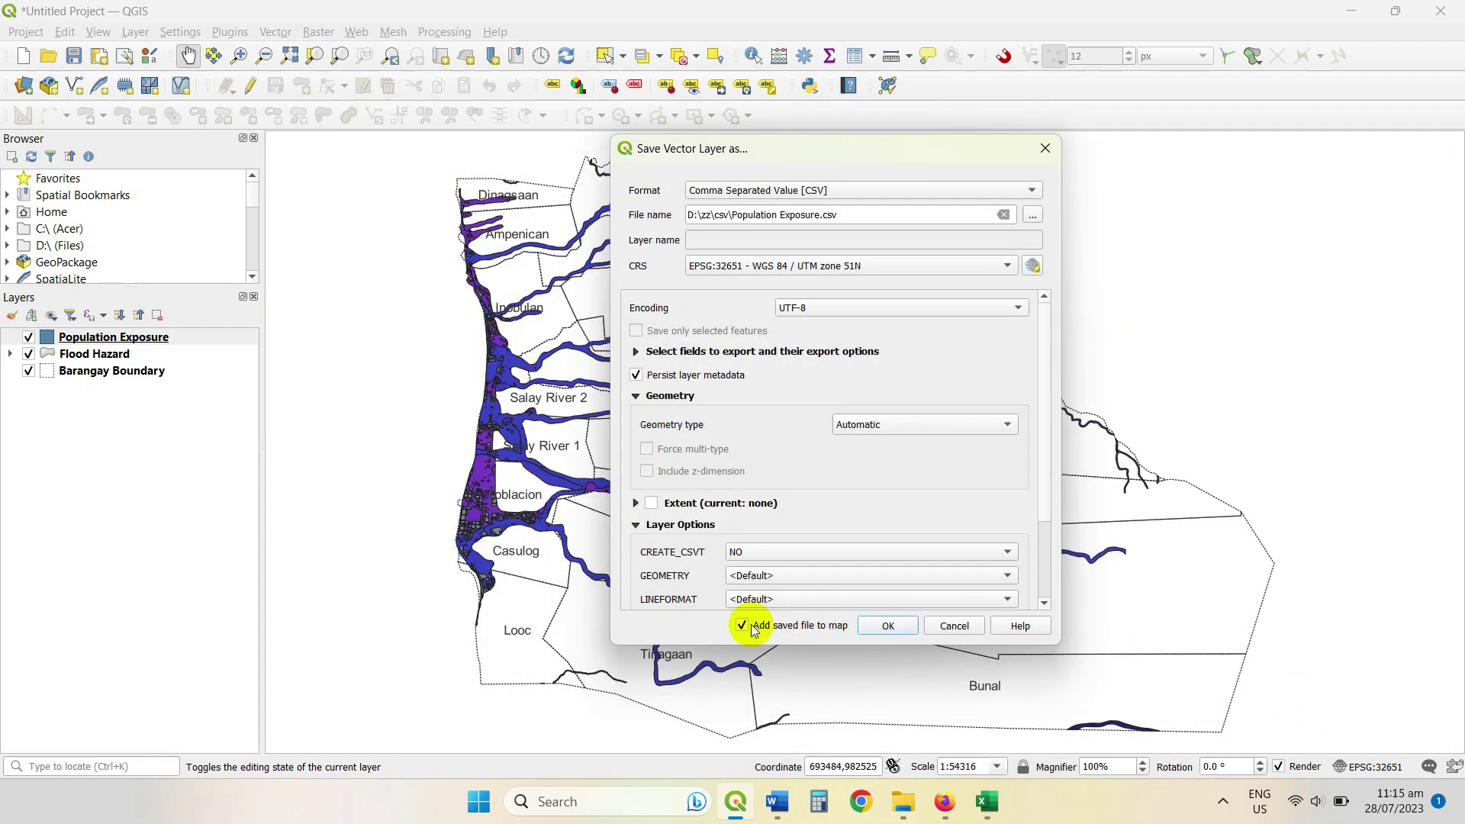
click(893, 627)
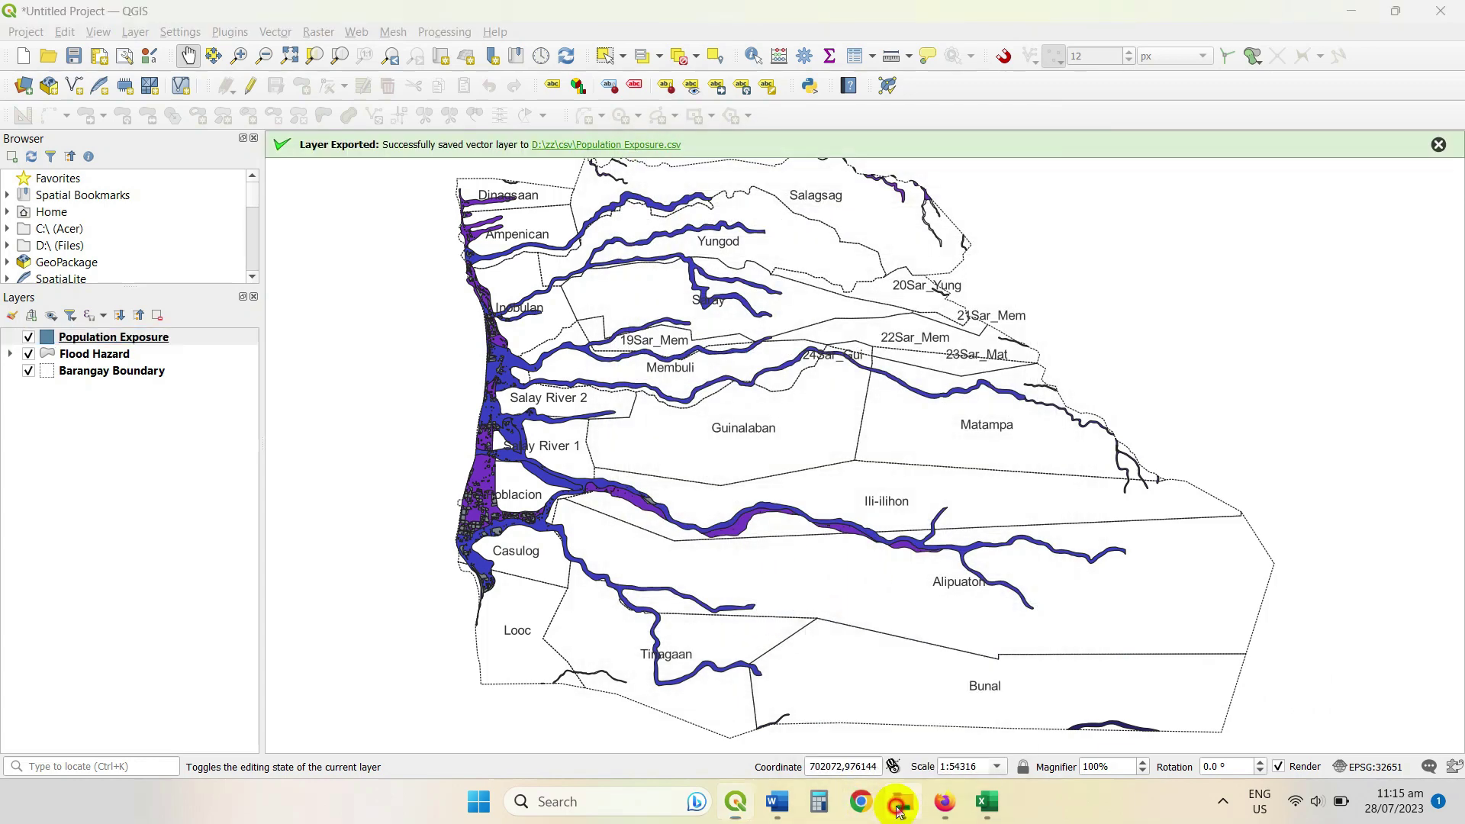
click(901, 803)
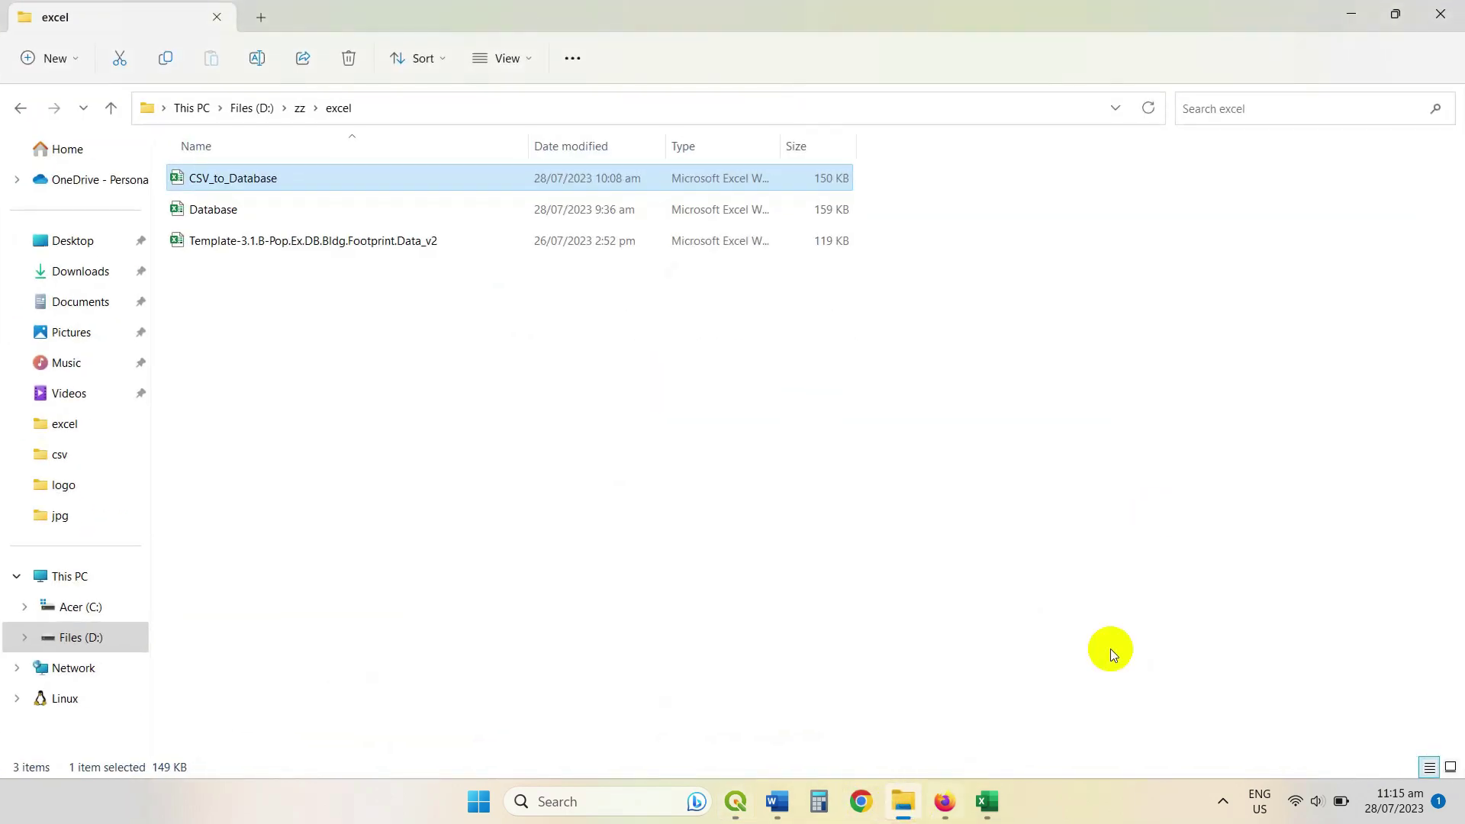
click(300, 107)
double_click(187, 182)
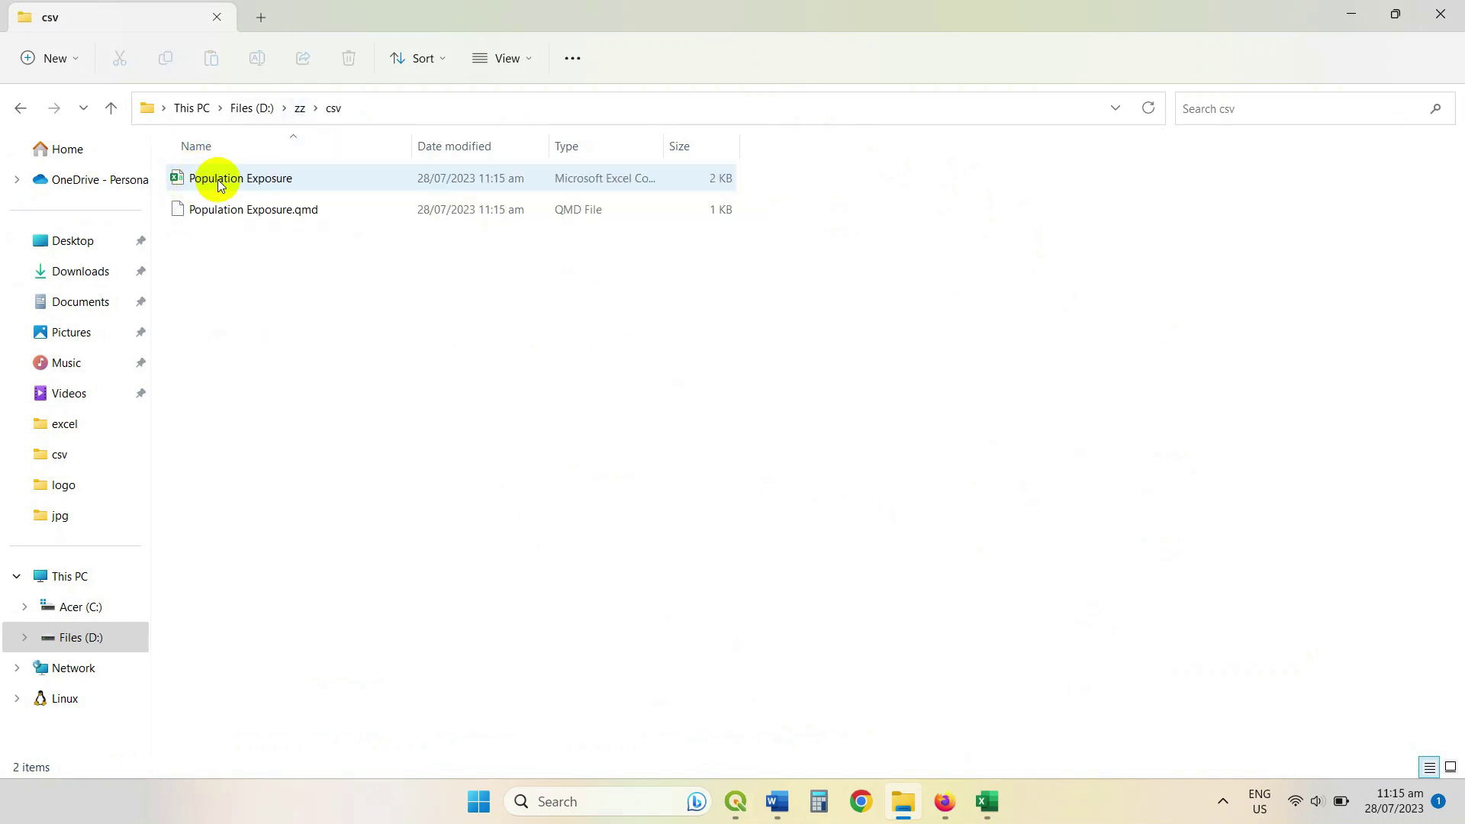
double_click(226, 182)
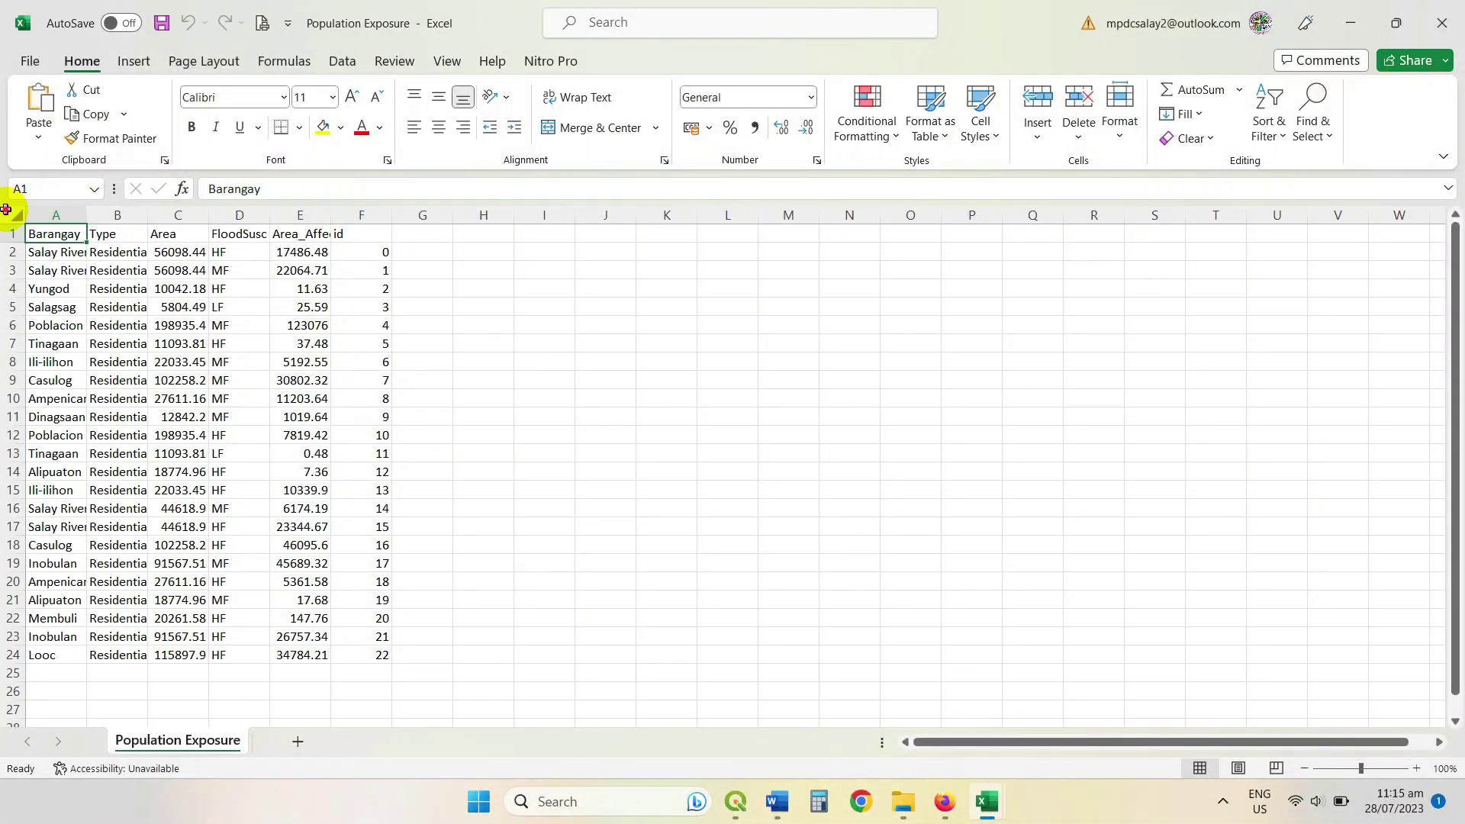
Step: AutoFit the width of all columns in the Population Exposure sheet
click(6, 210)
click(1119, 124)
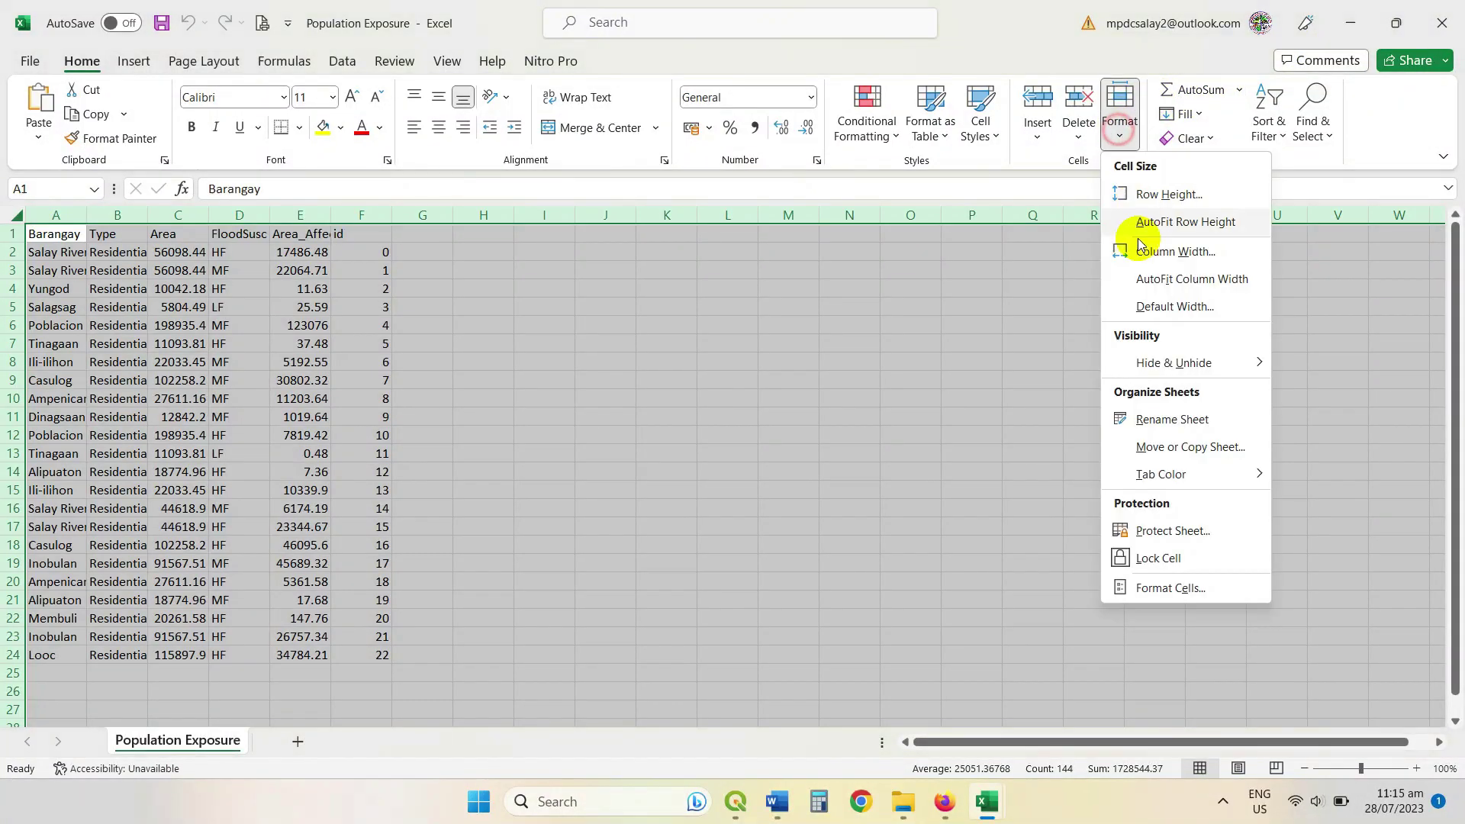
click(1171, 279)
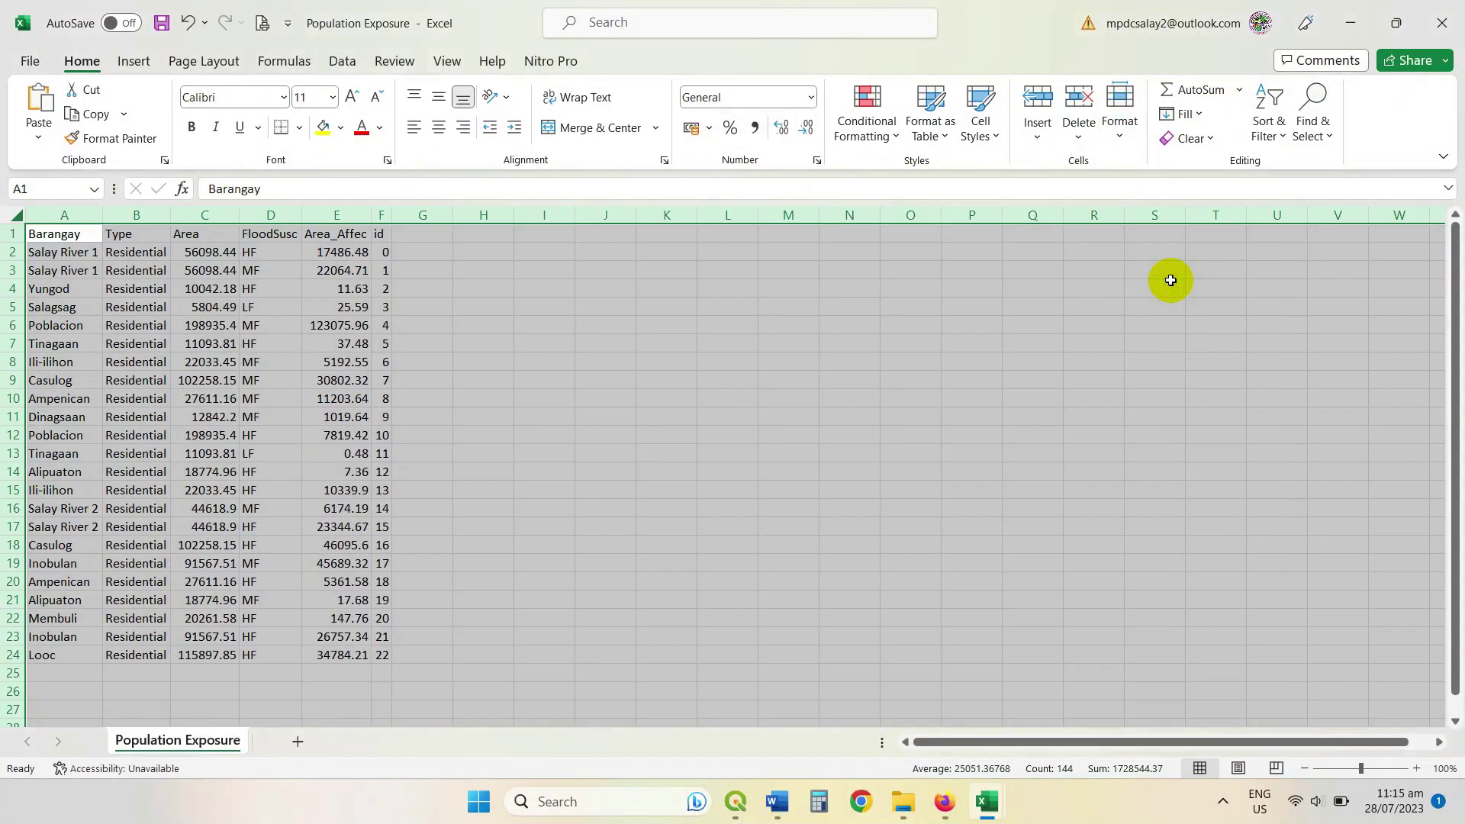
click(764, 434)
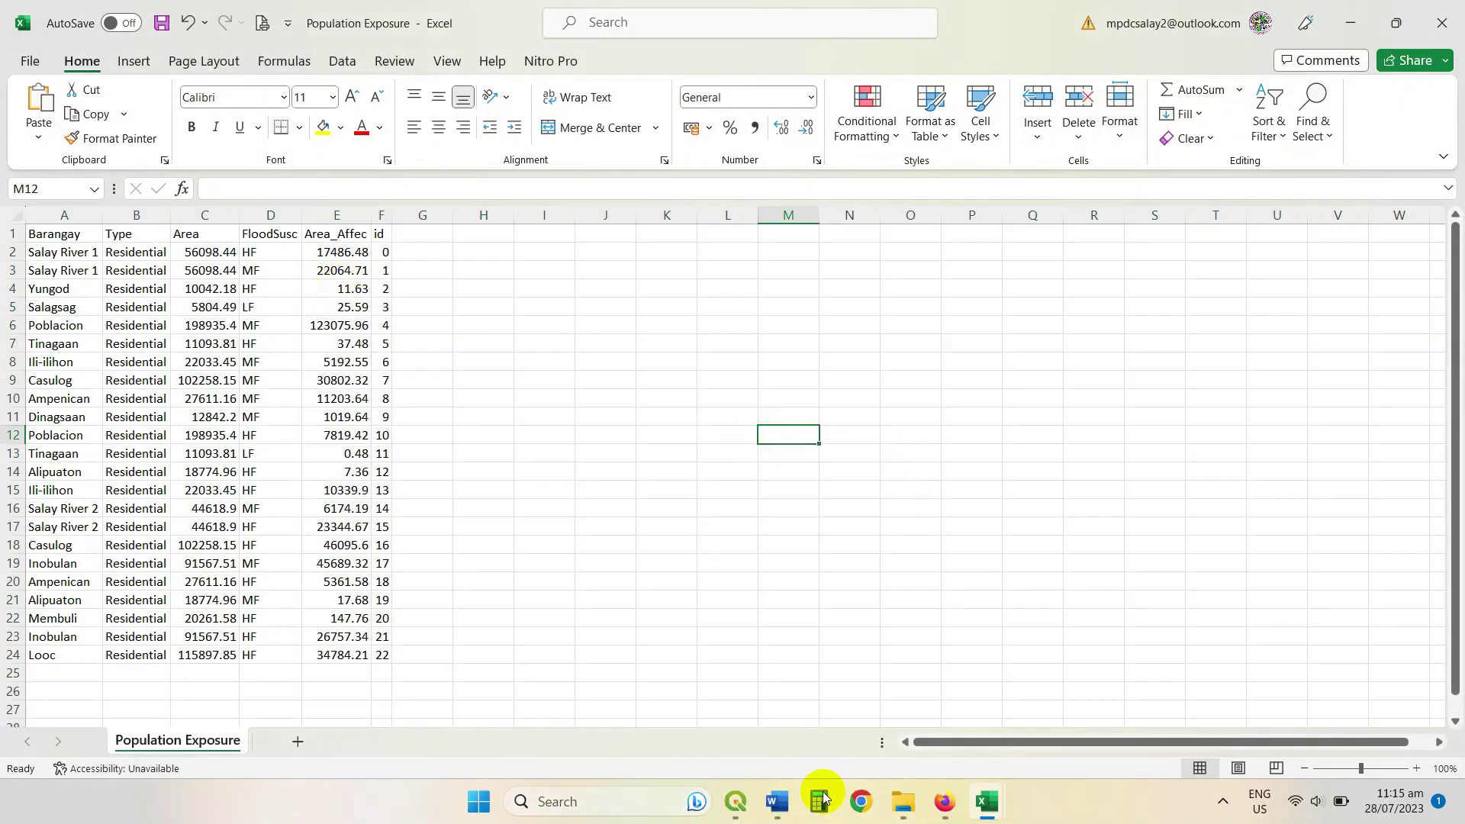
Step: Open the CSV_to_Database workbook from the excel folder inside D:\zz
click(902, 810)
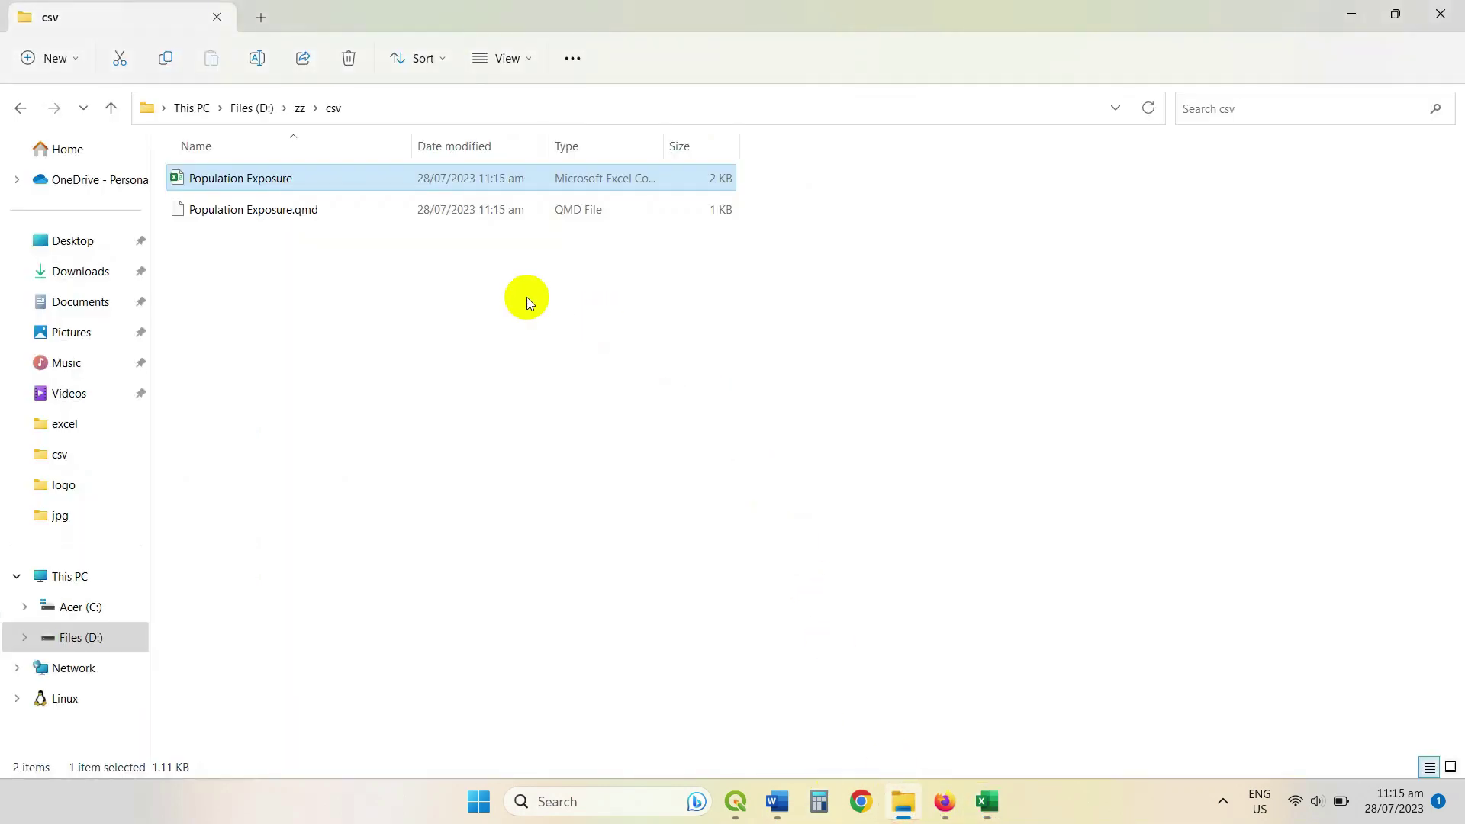
click(298, 110)
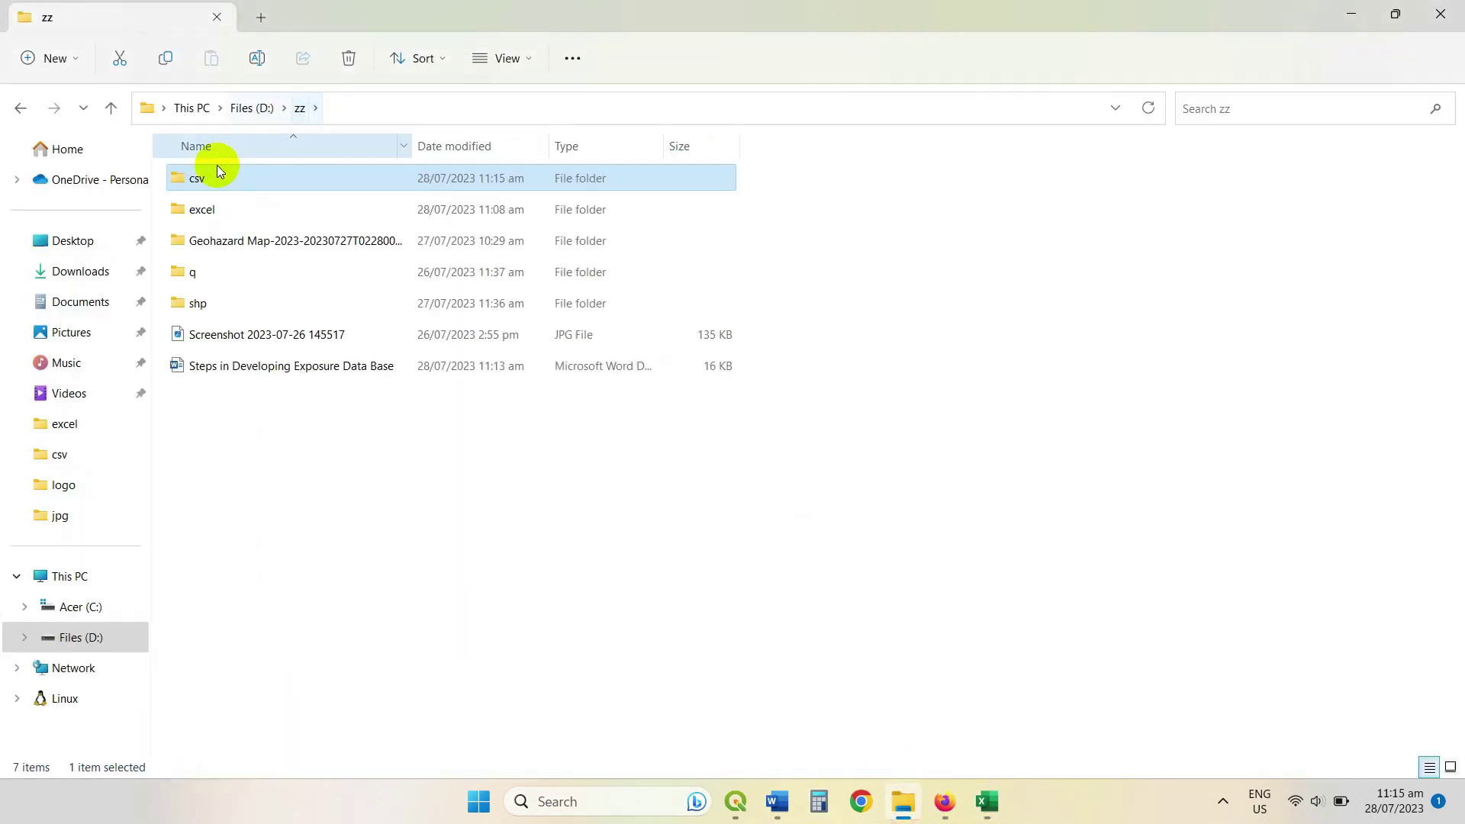
double_click(197, 209)
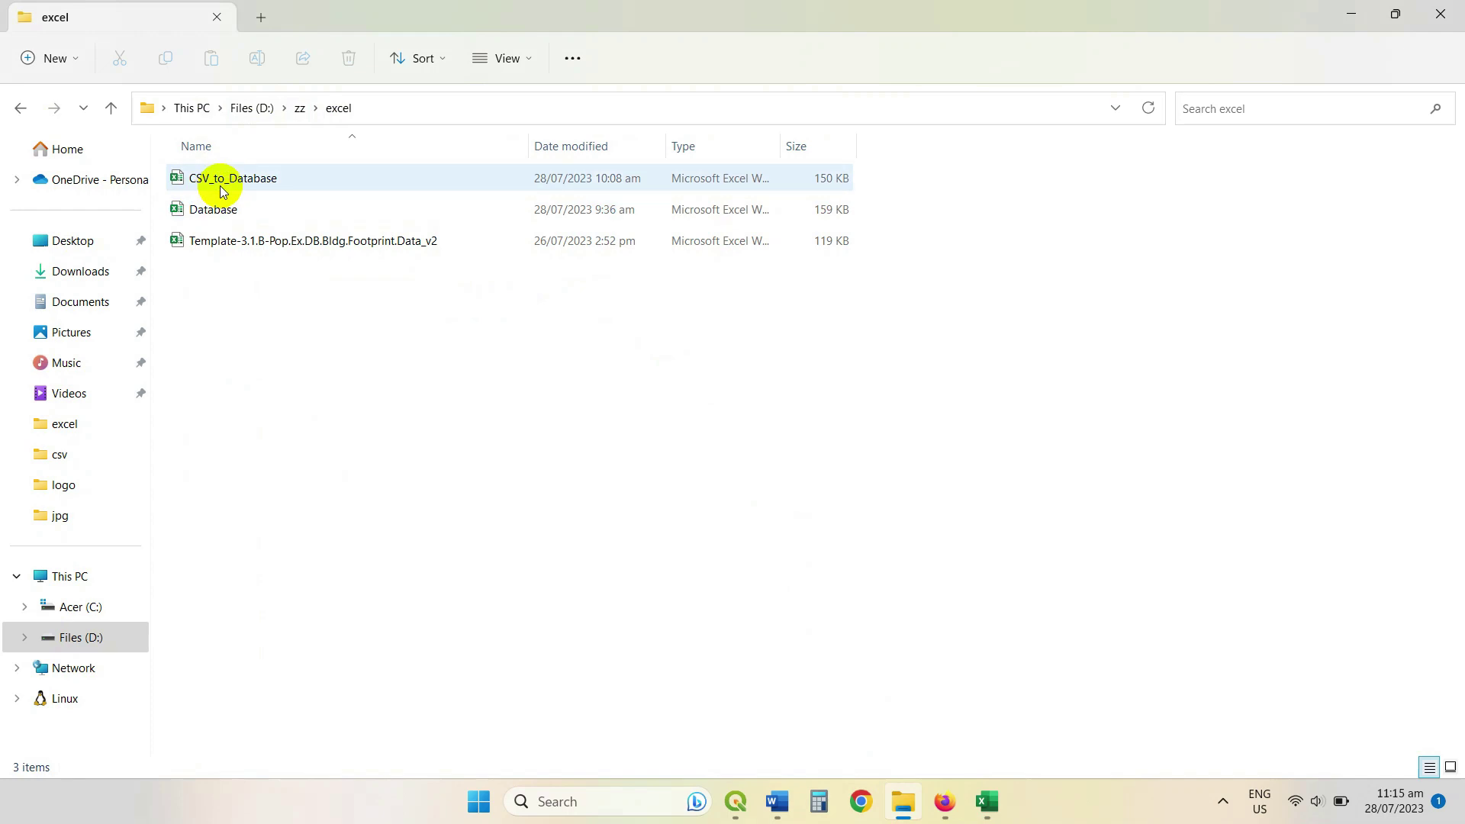
double_click(217, 180)
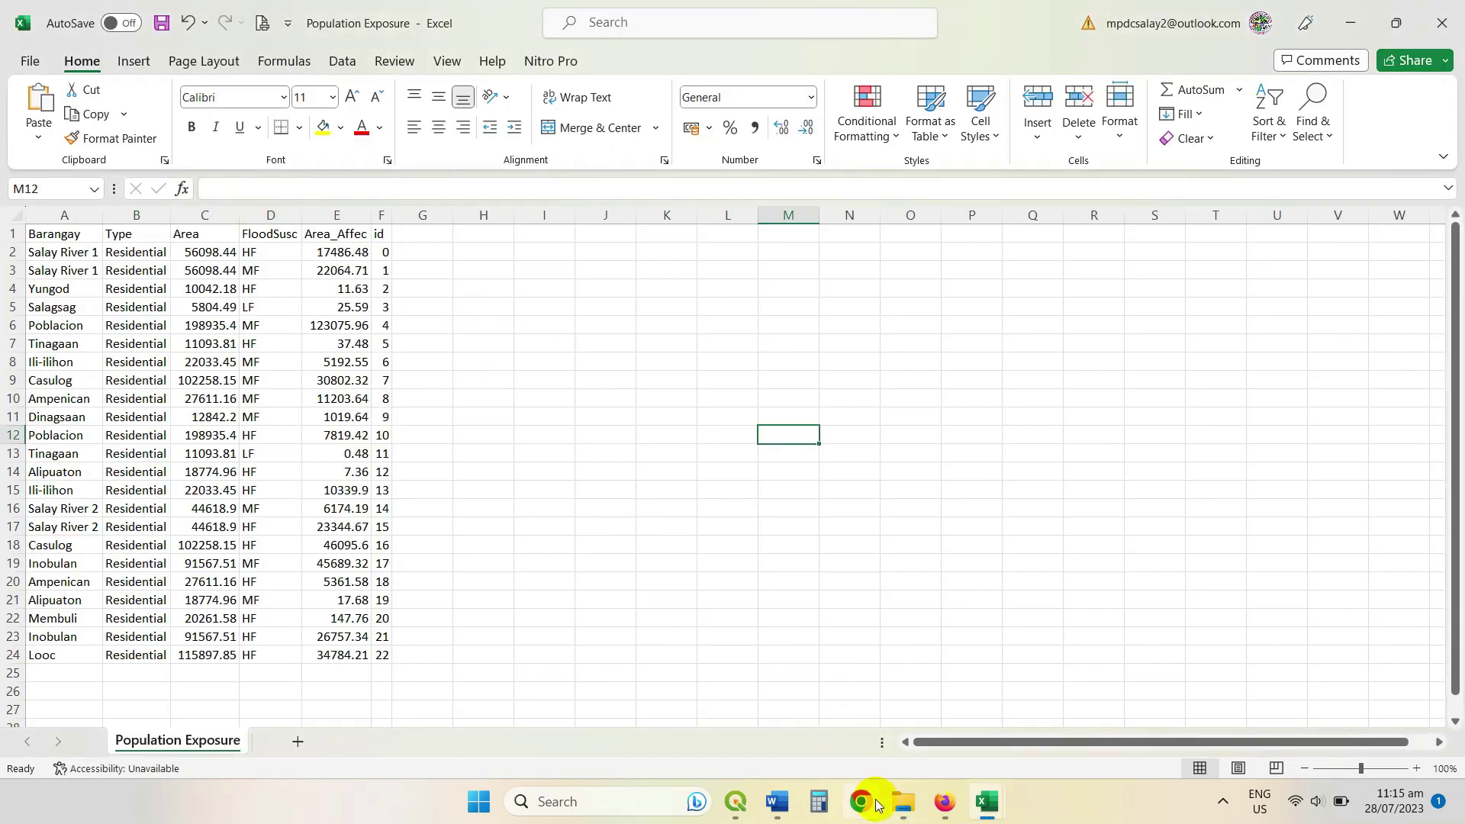
Step: Review the instruction about transferring the data to the updated DSHUD database in the Word steps document
click(888, 811)
click(777, 802)
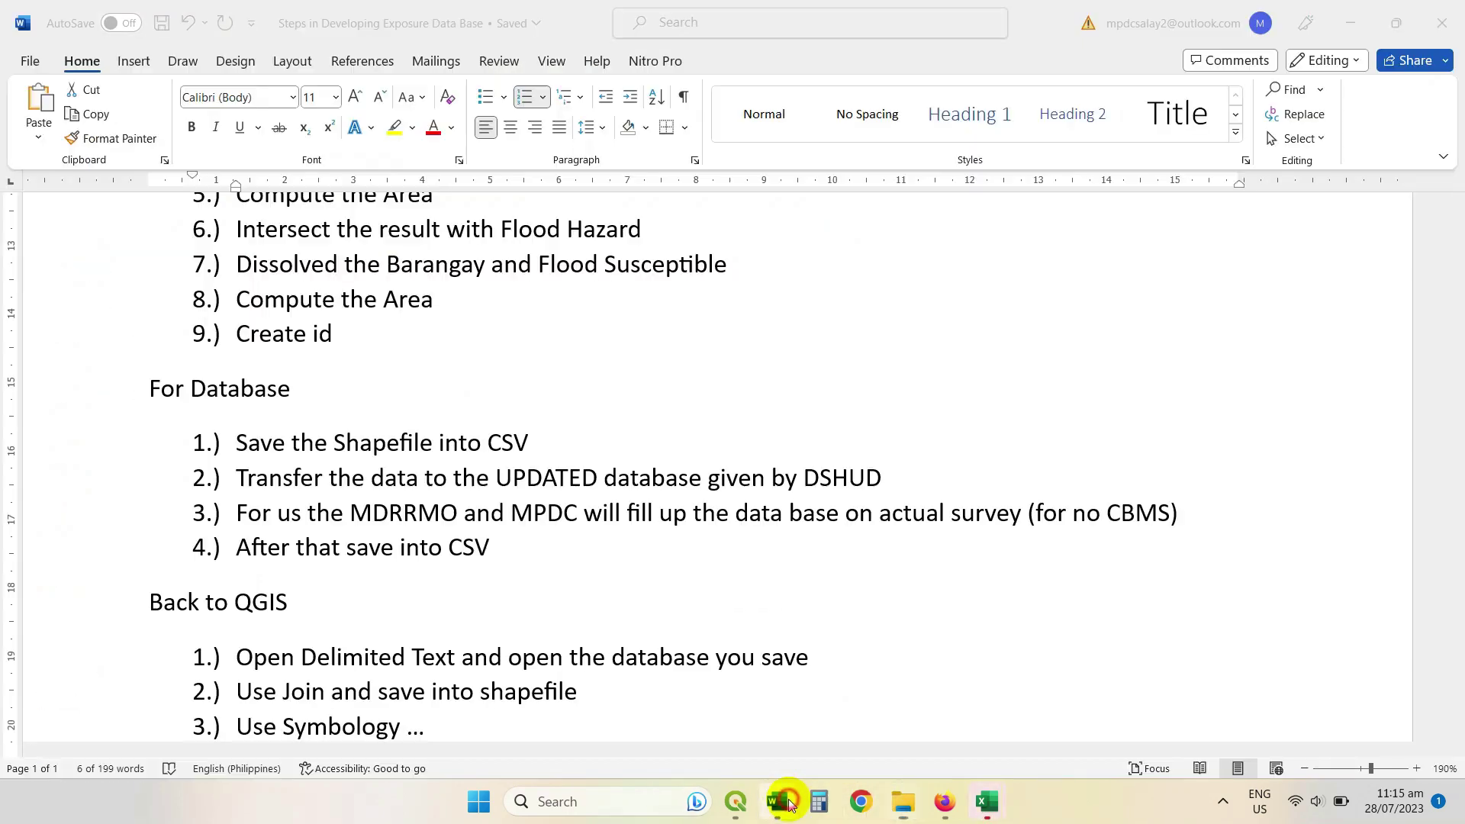
click(239, 474)
drag(239, 475, 816, 474)
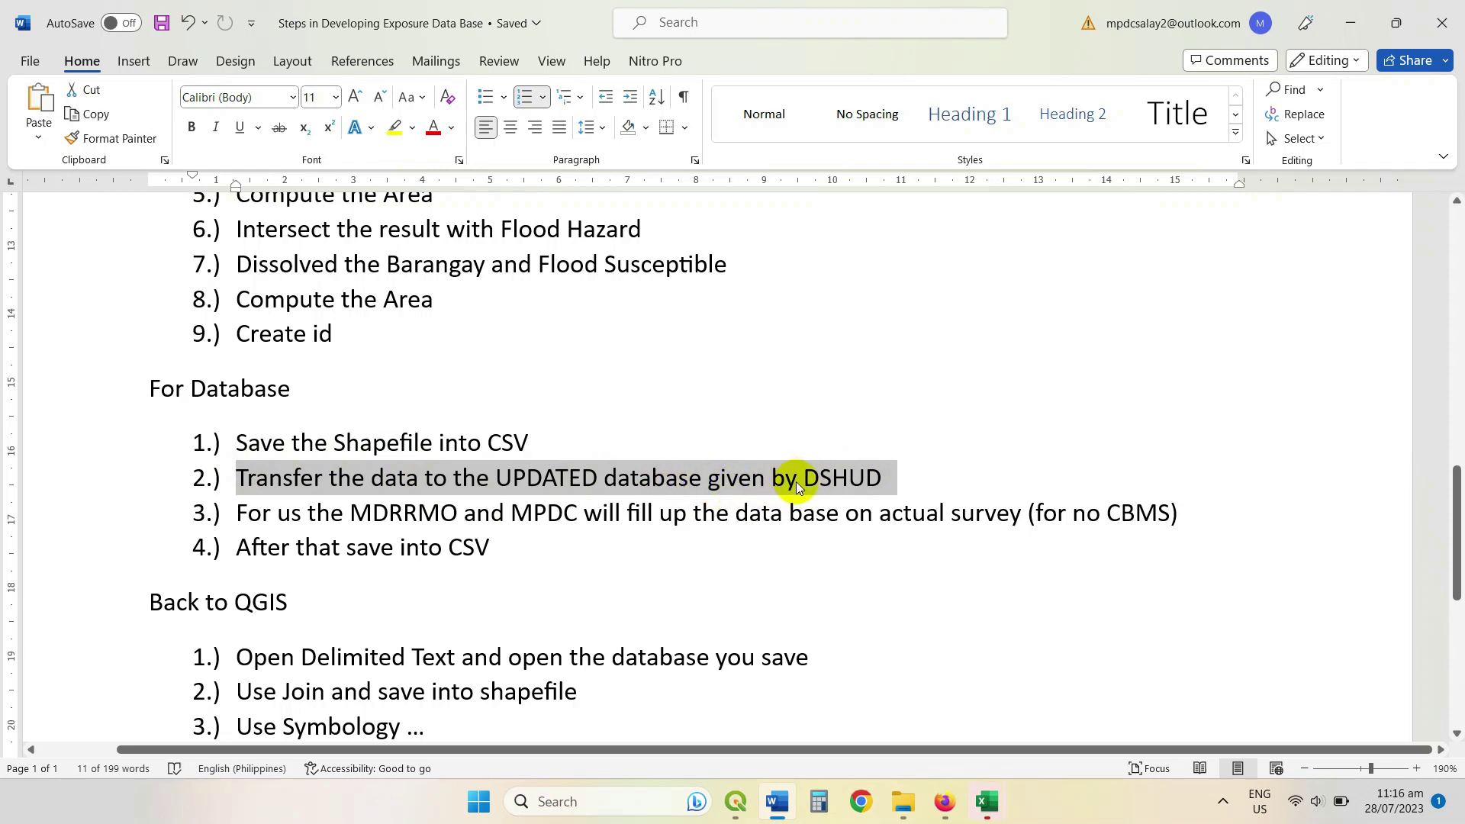
click(1361, 19)
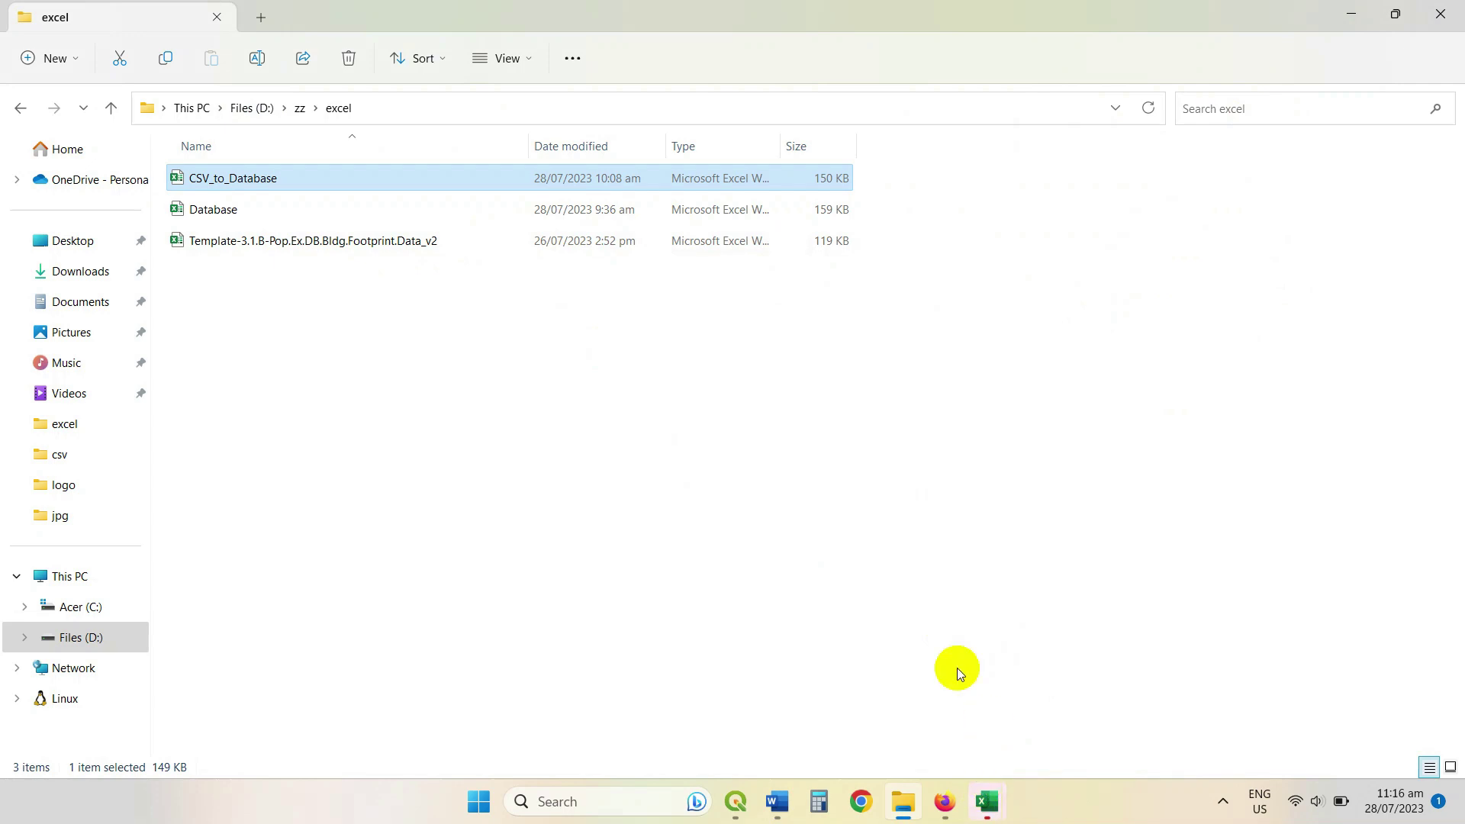
Step: Bring the CSV_to_Database workbook to the front and restore it from full screen to a smaller floating window
mouse_move(1000, 817)
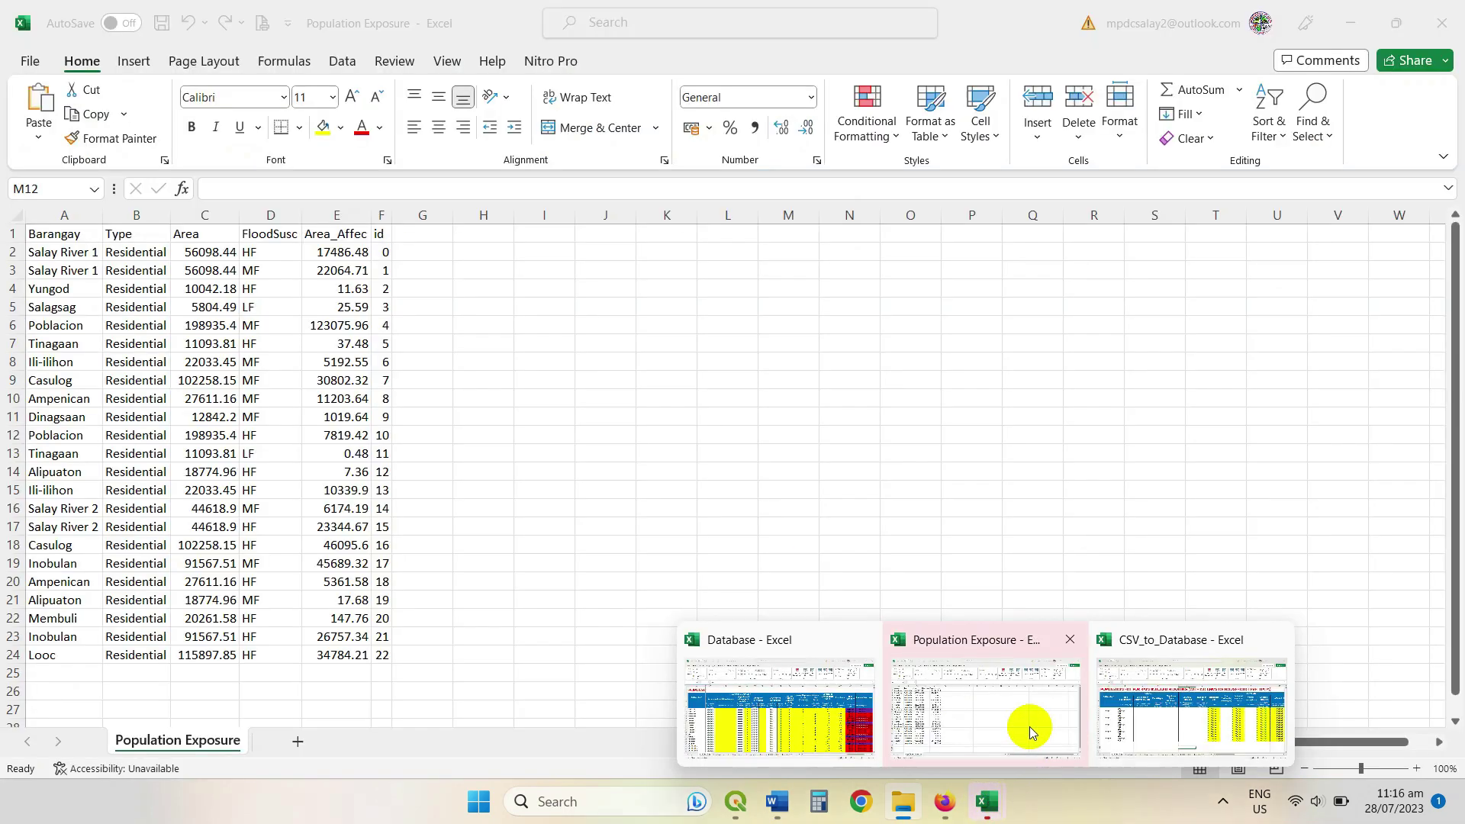
click(1031, 731)
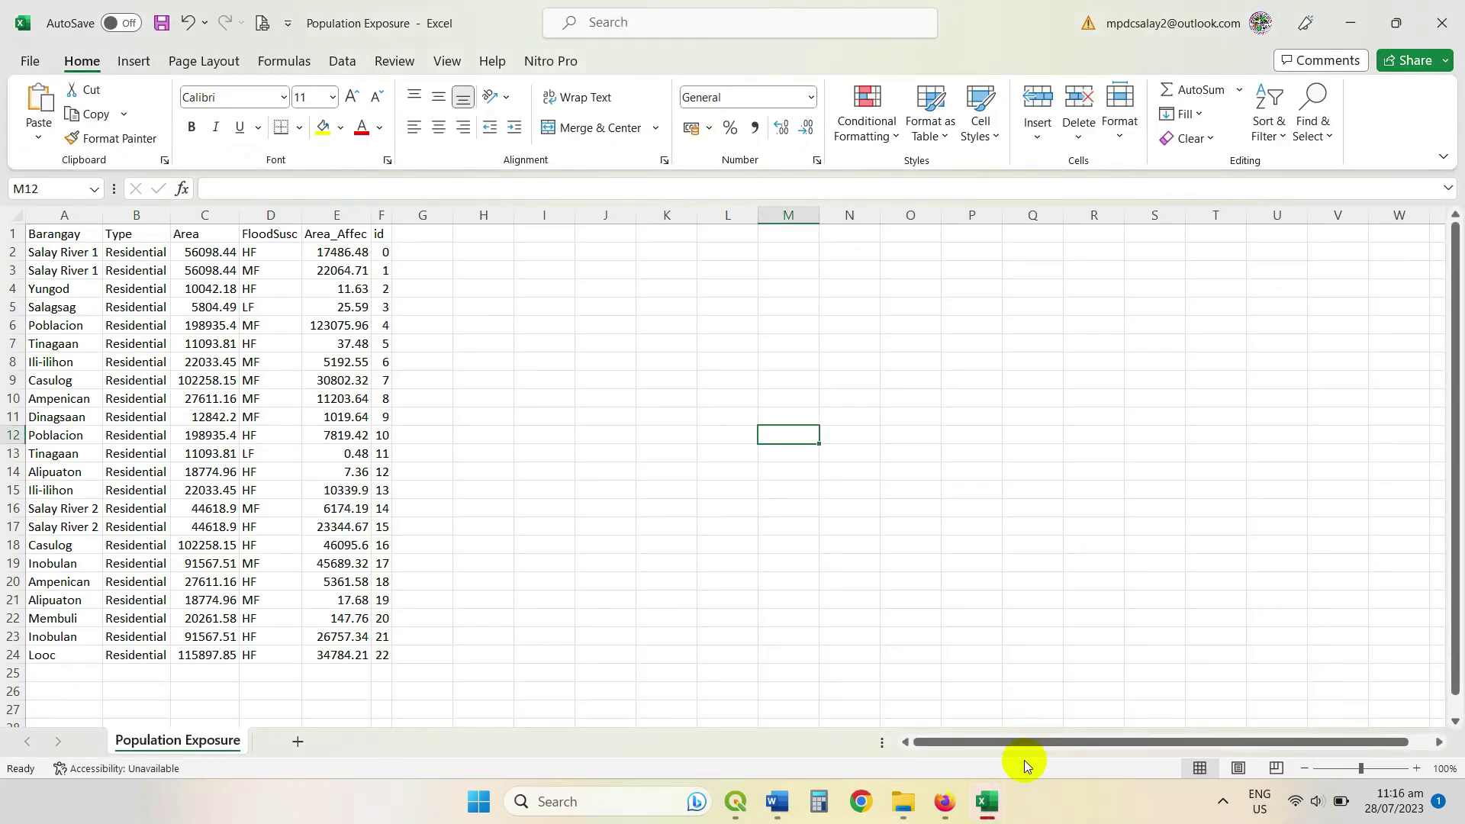
mouse_move(992, 809)
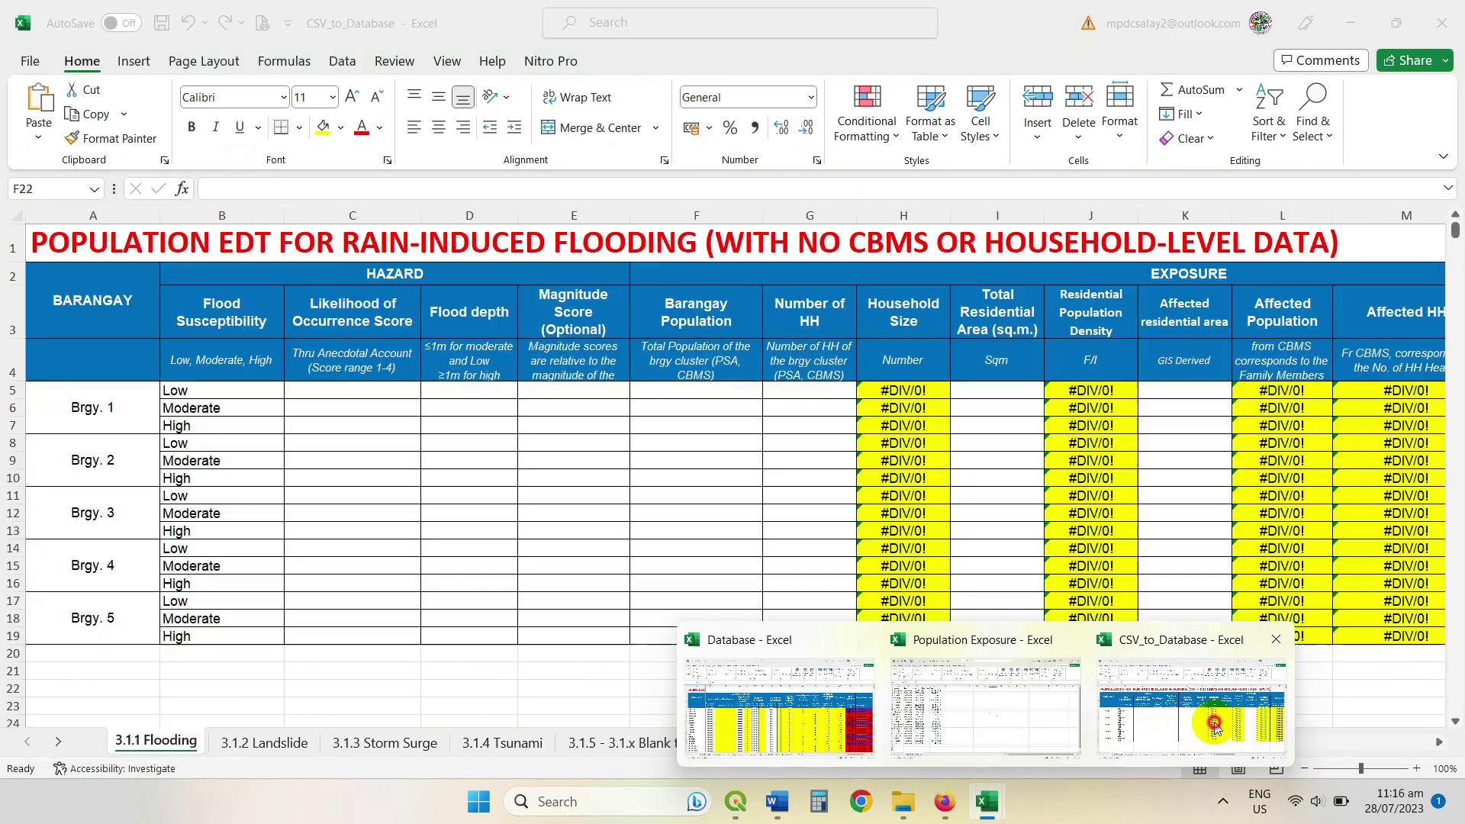
click(1198, 734)
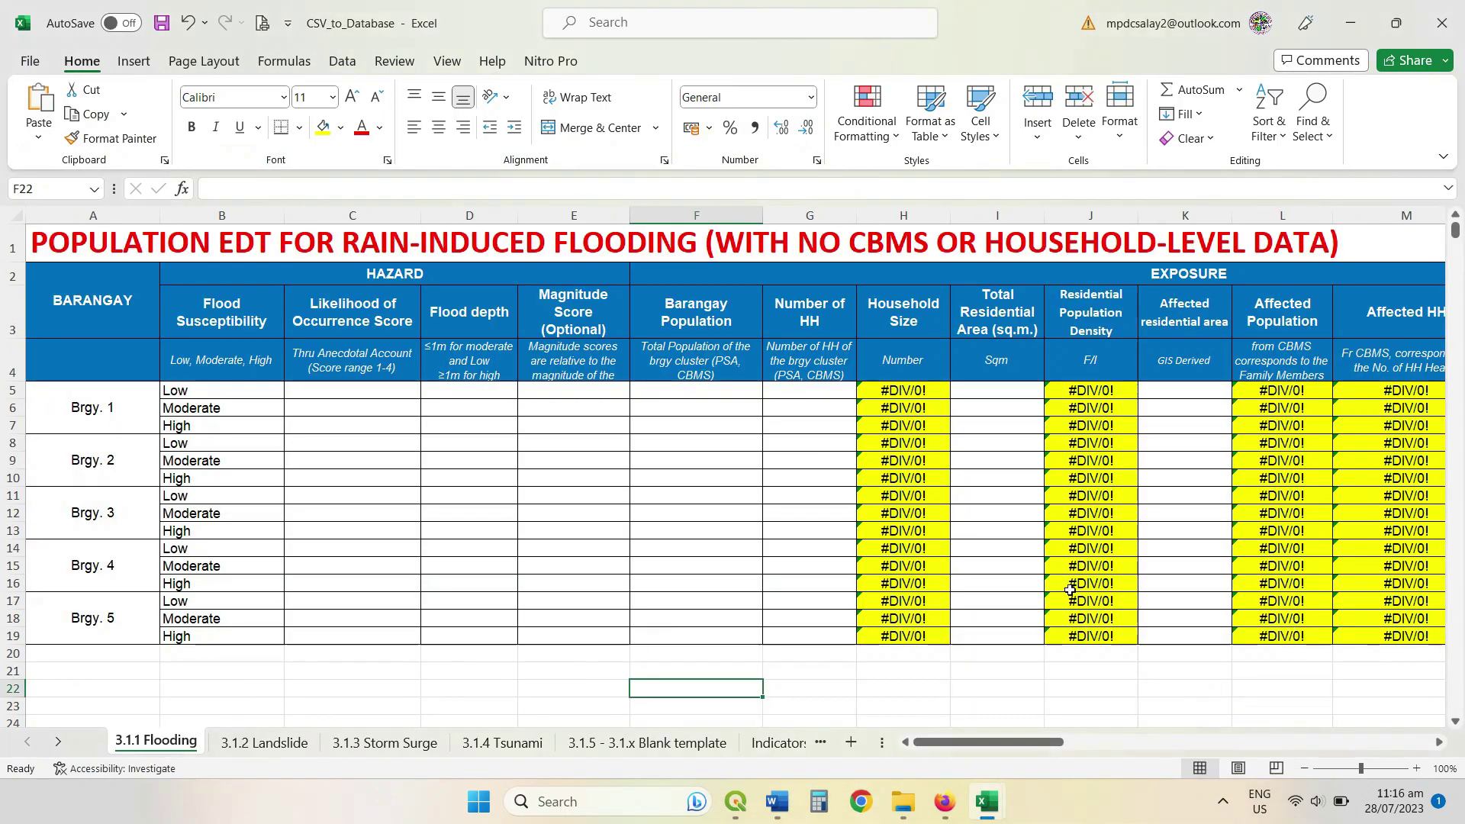
click(1396, 23)
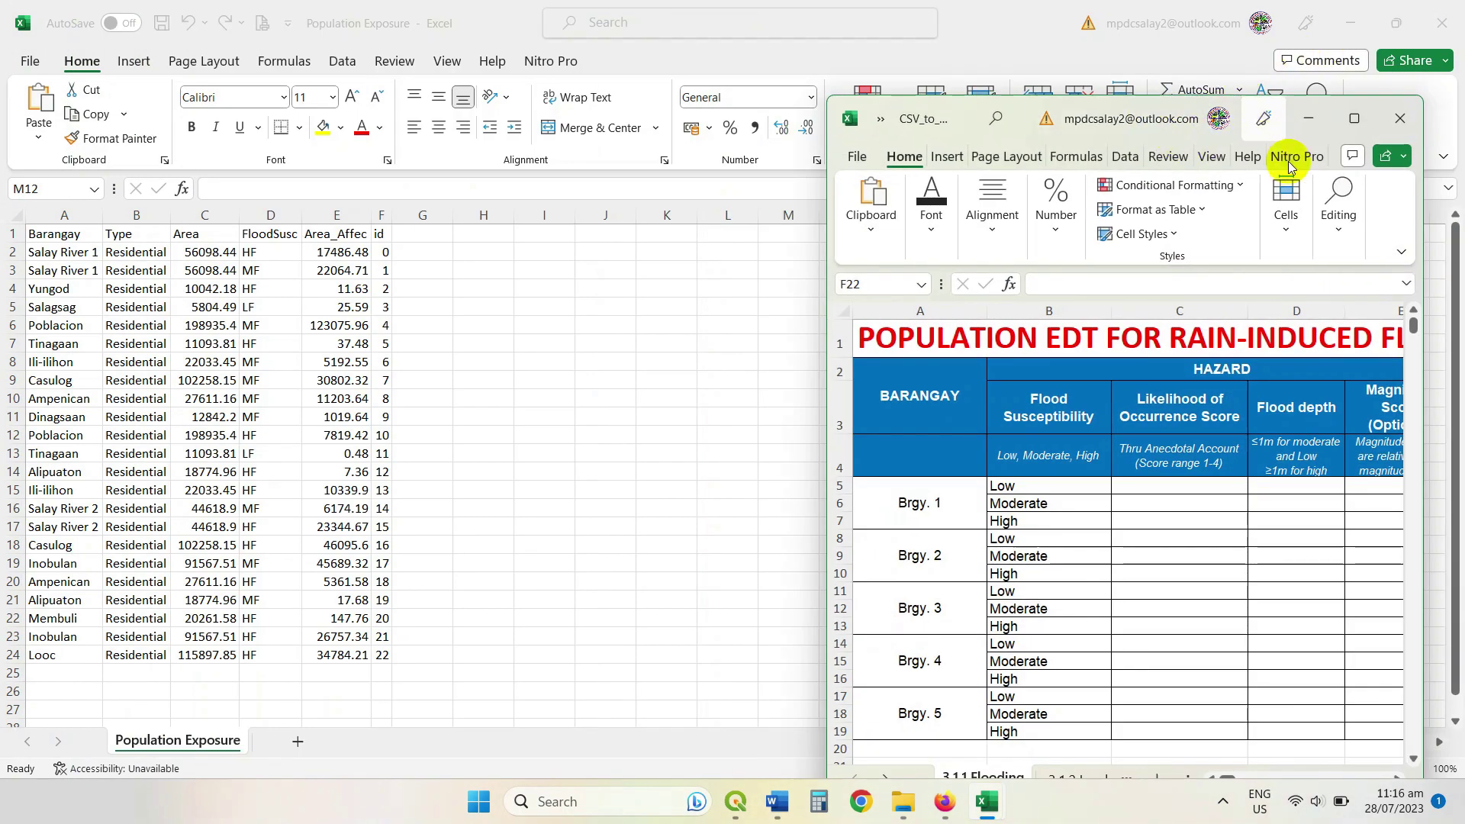
click(1355, 119)
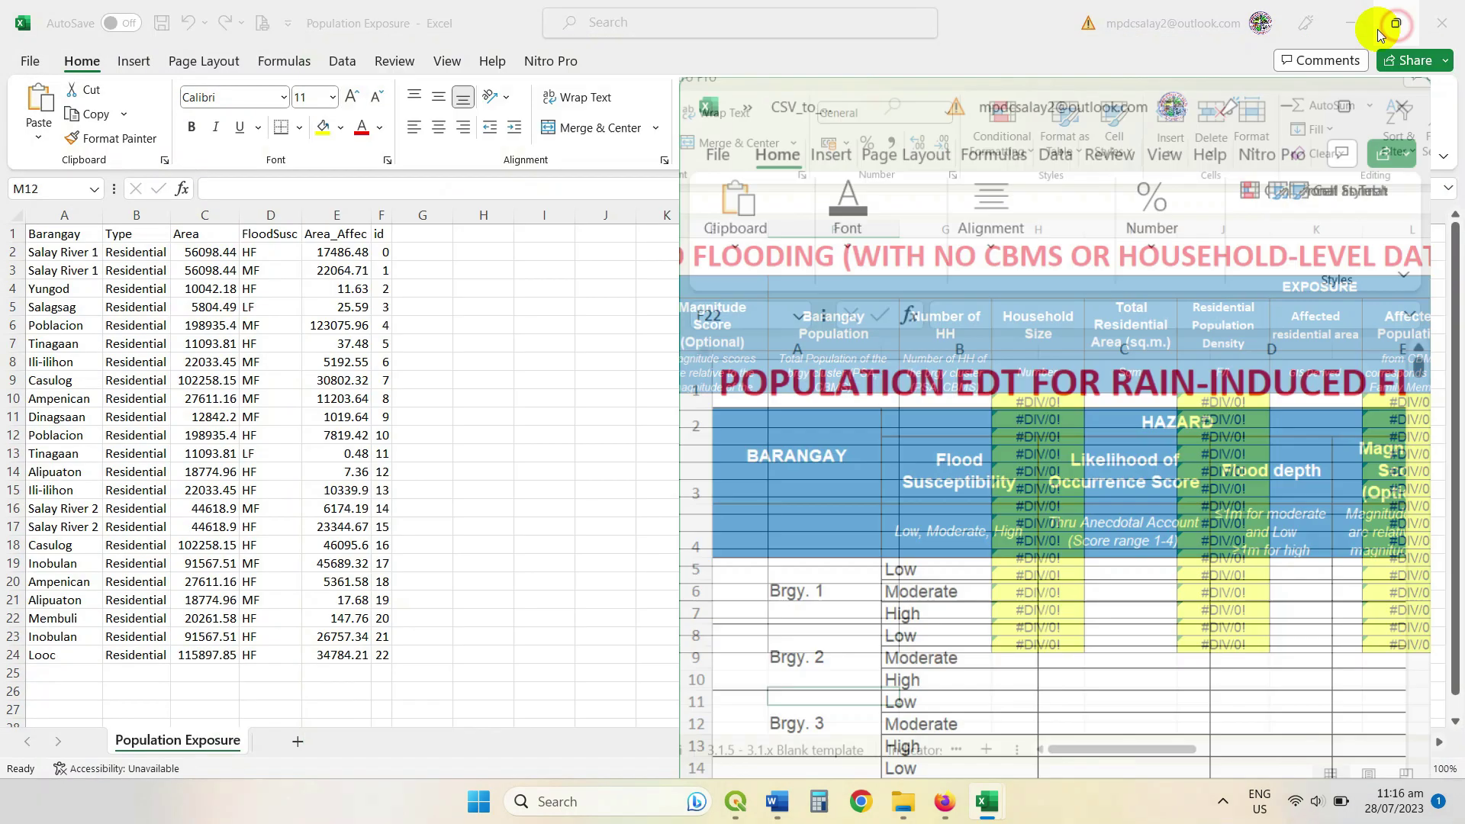
click(1397, 22)
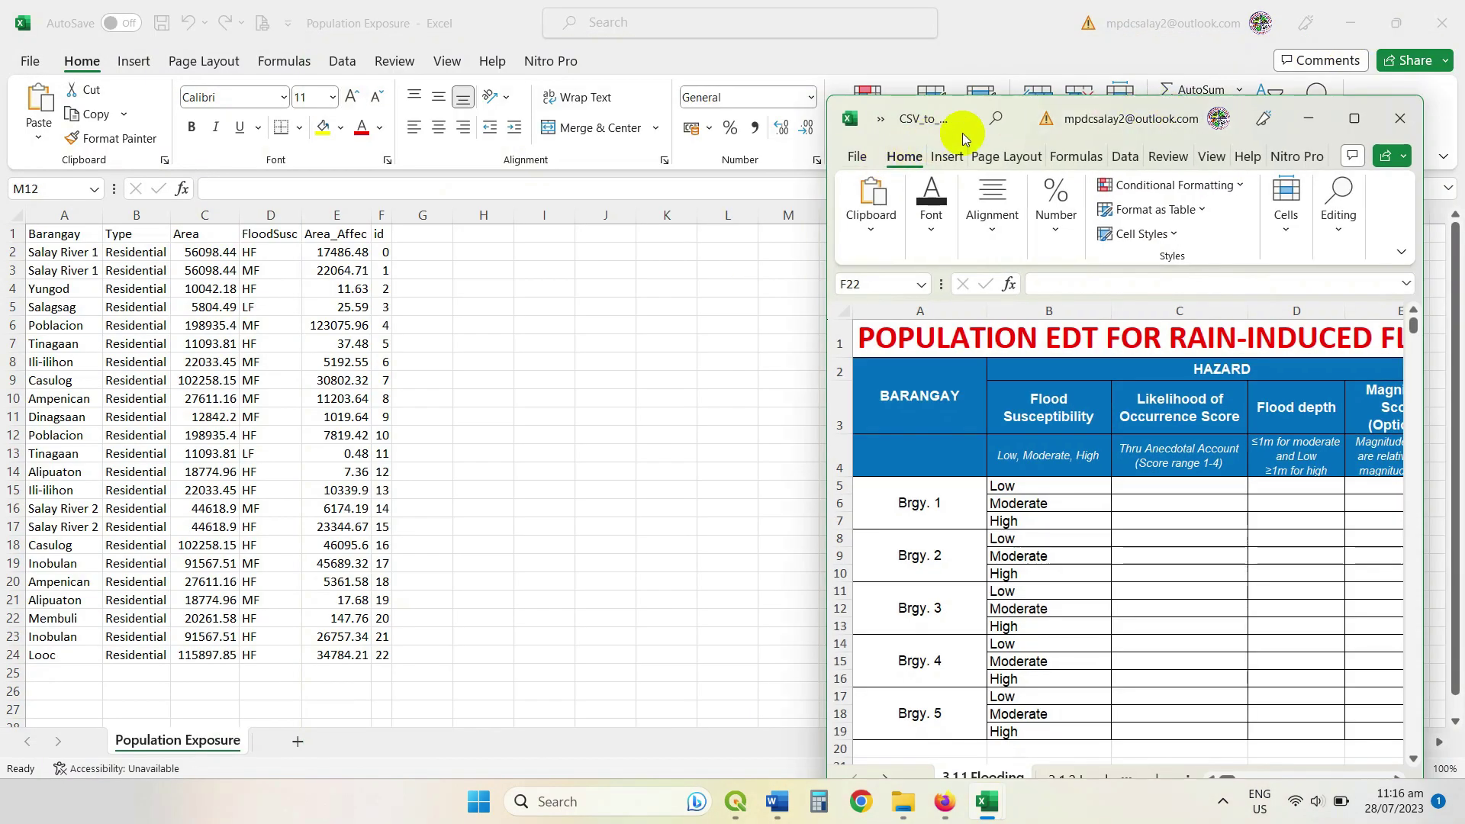
click(951, 151)
click(1127, 152)
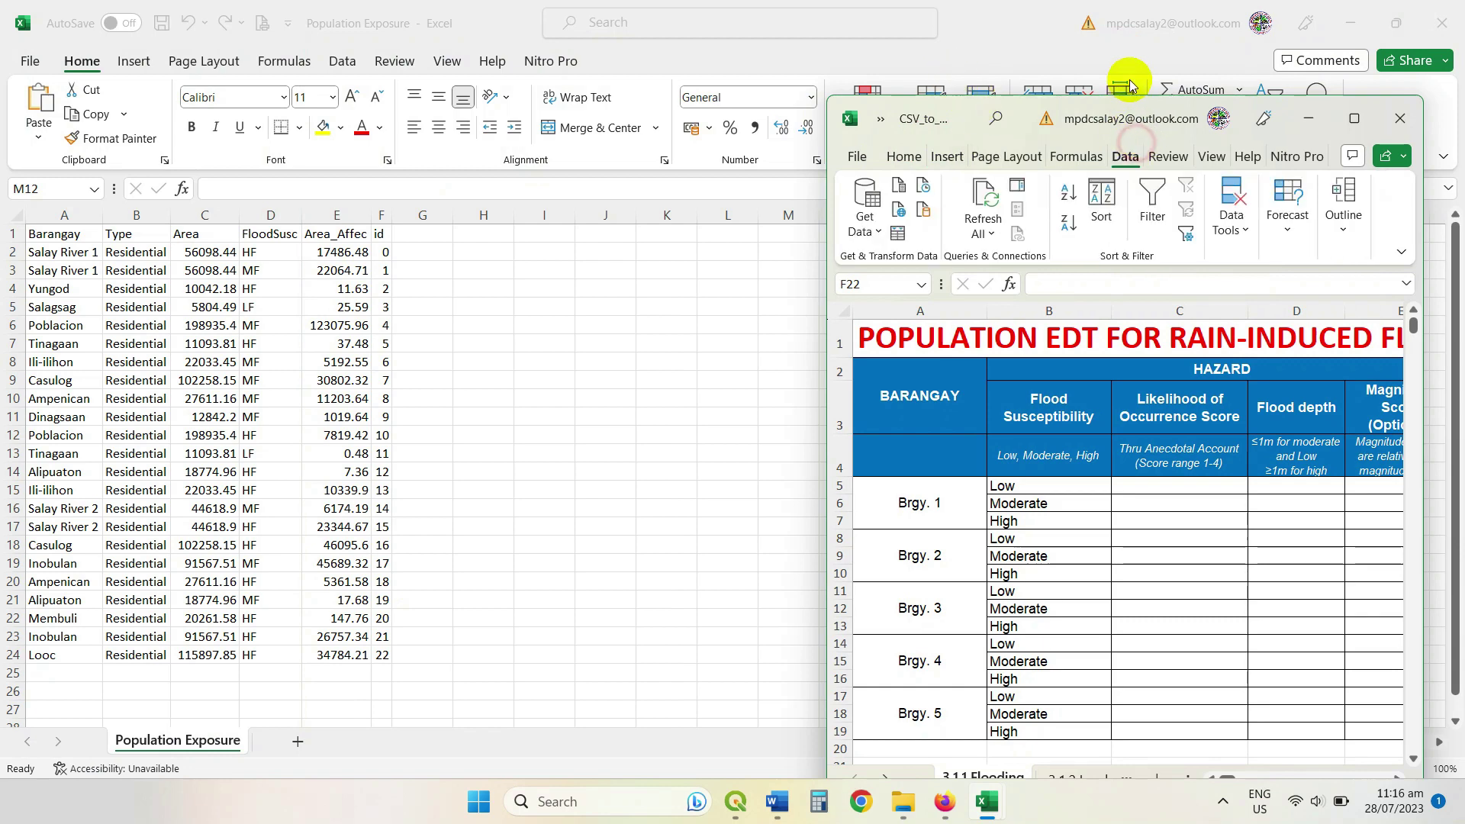
click(1286, 153)
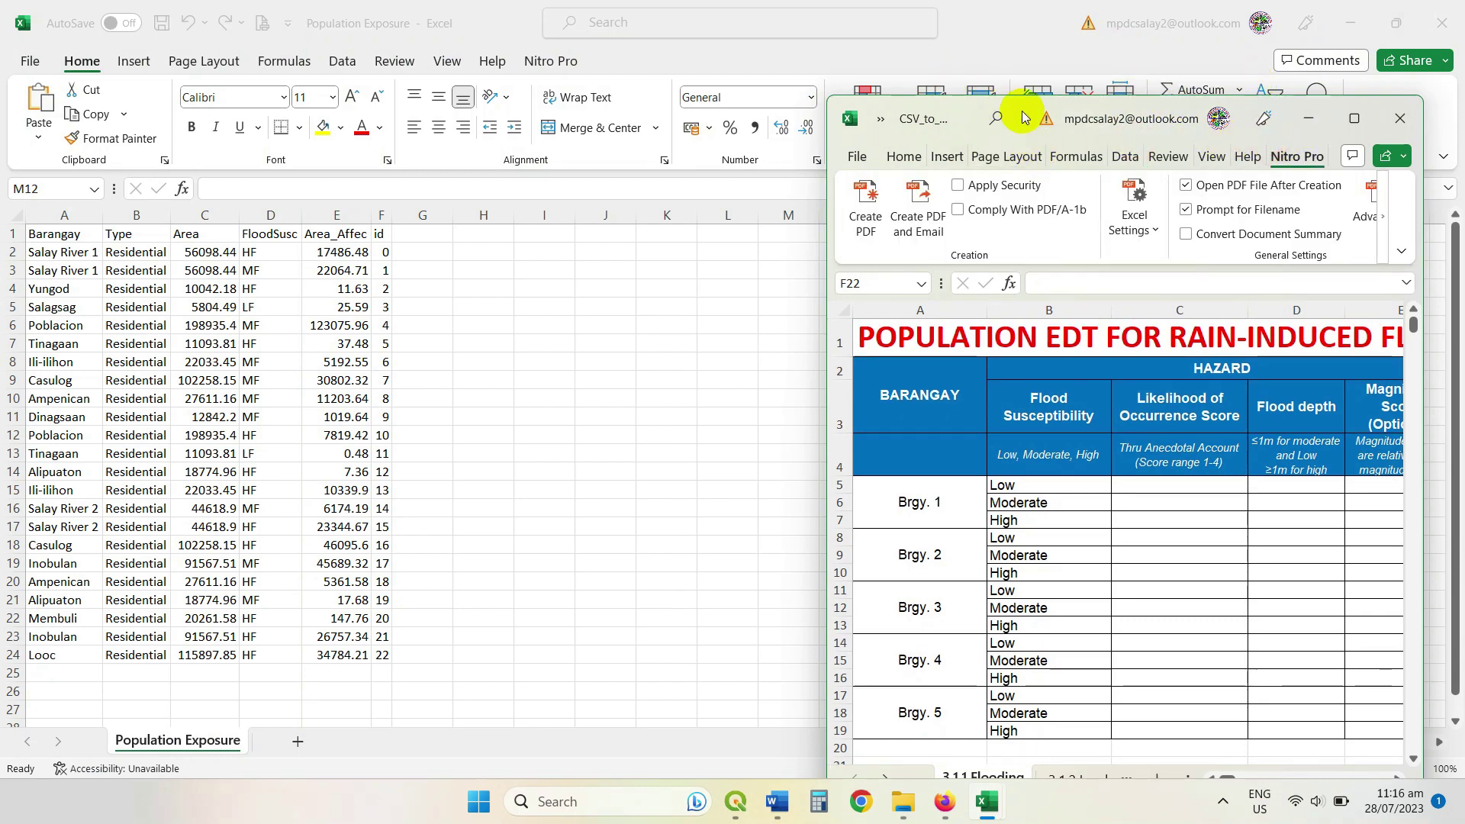
Step: Arrange the Population Exposure and CSV_to_Database workbooks side by side, with Population Exposure as a smaller window beside the template
drag(1023, 111, 1018, 37)
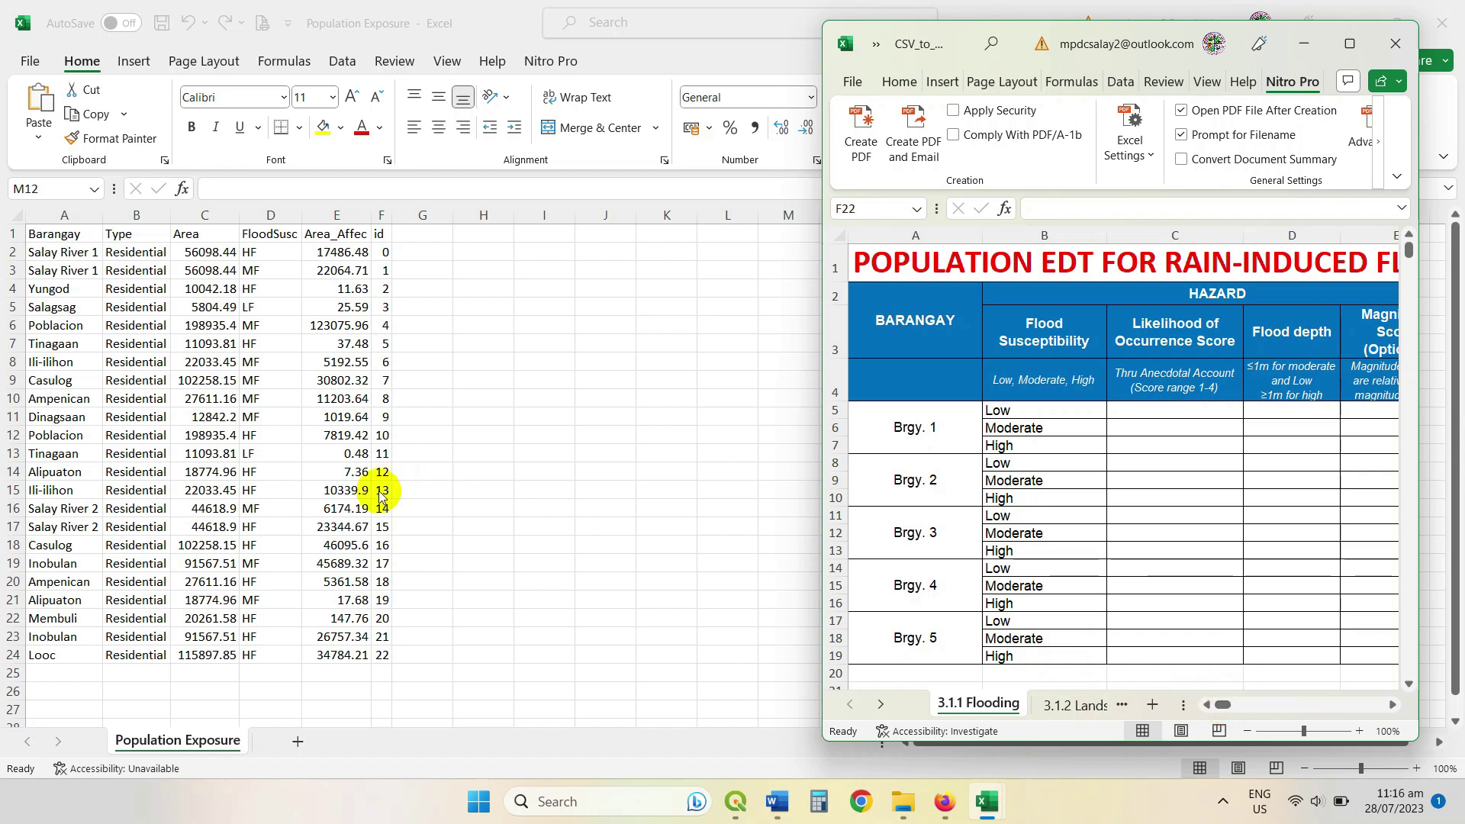
click(602, 53)
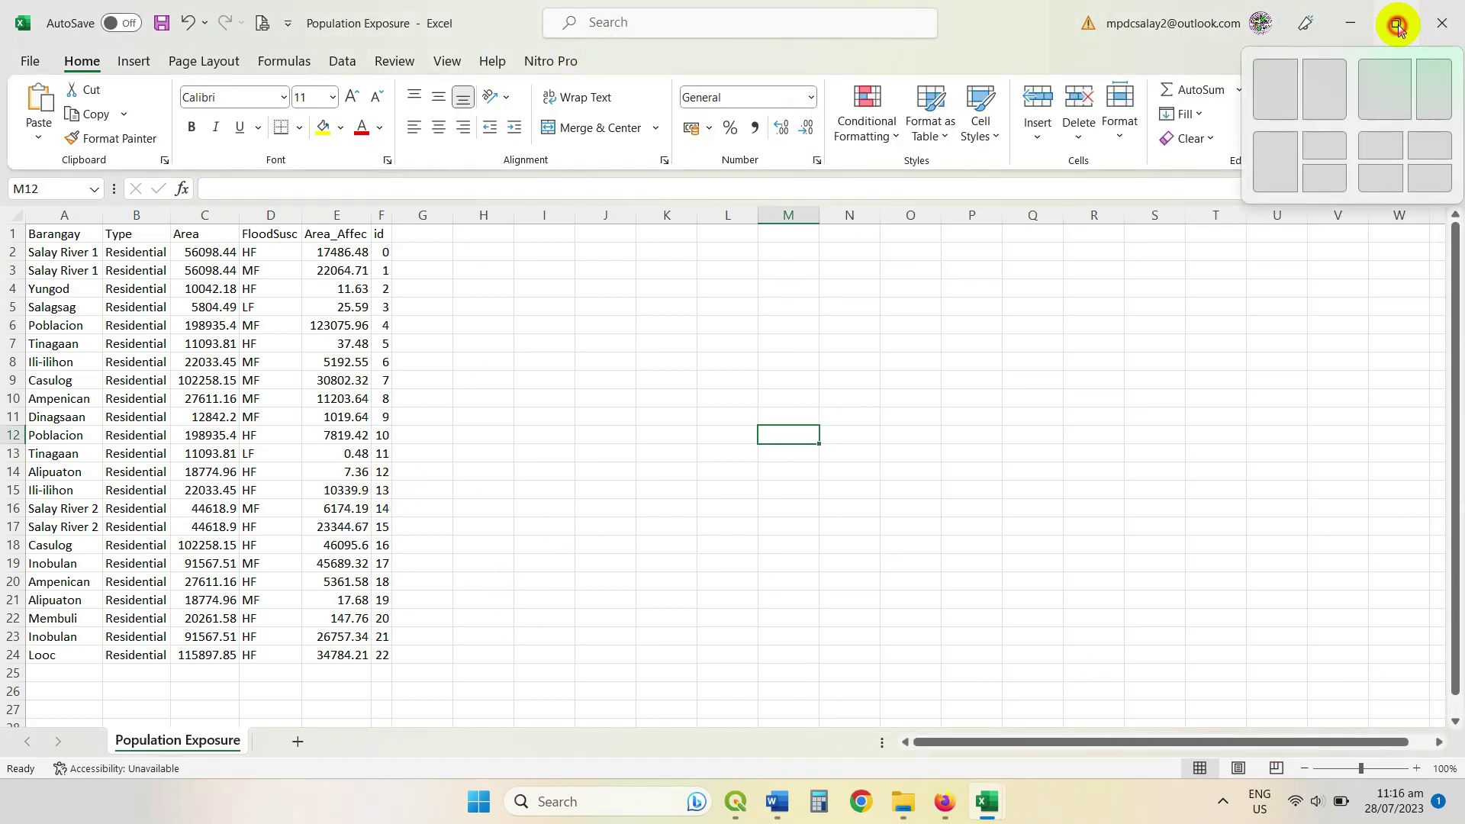
click(1395, 24)
drag(972, 118, 258, 73)
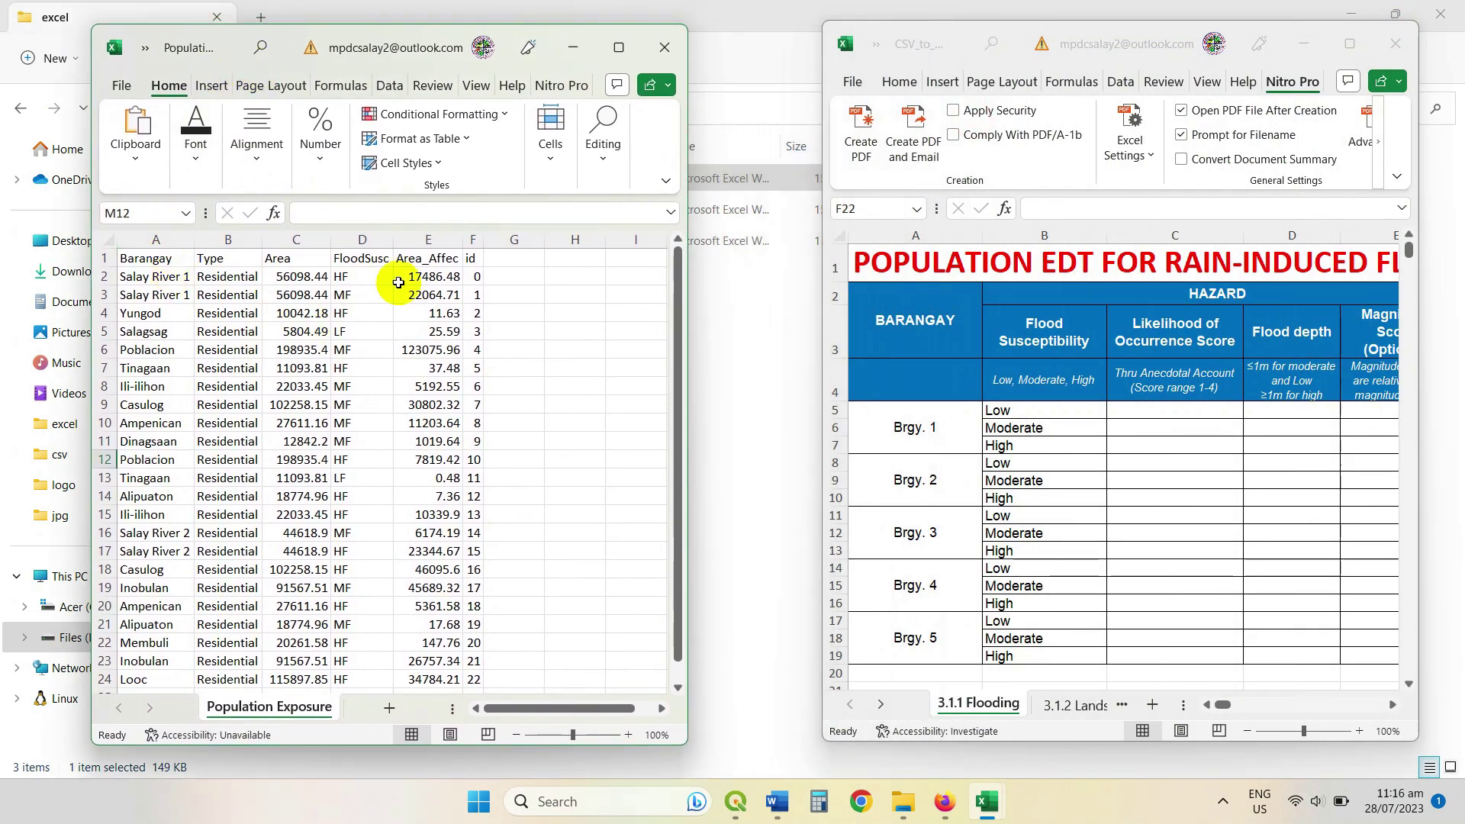
Step: Sort the Population Exposure rows by the Barangay names in A2:A24 from A to Z, expanding the selection to the neighbouring columns
drag(133, 276, 133, 617)
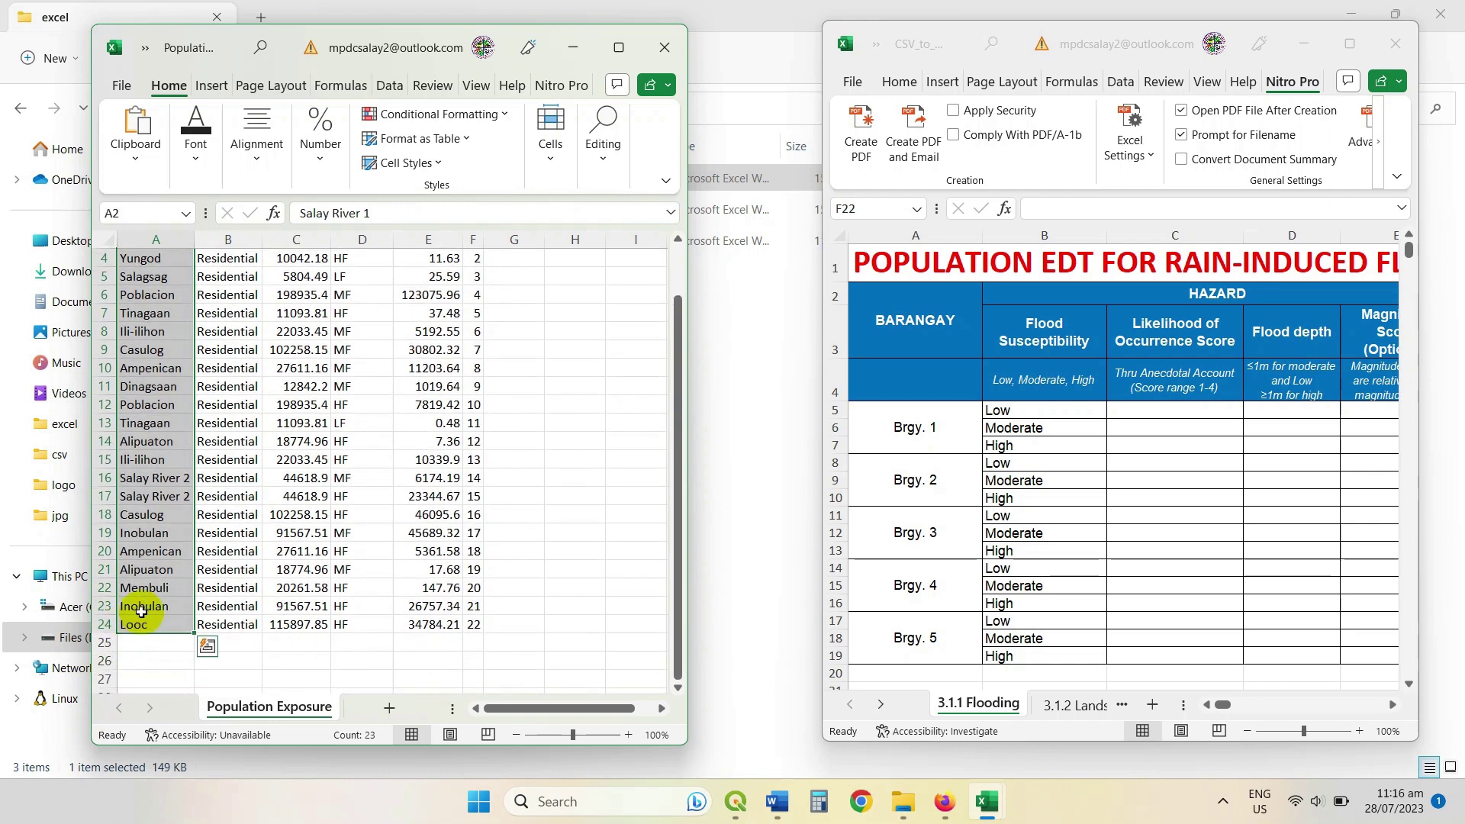
scroll(410, 520, up, 1)
right_click(155, 394)
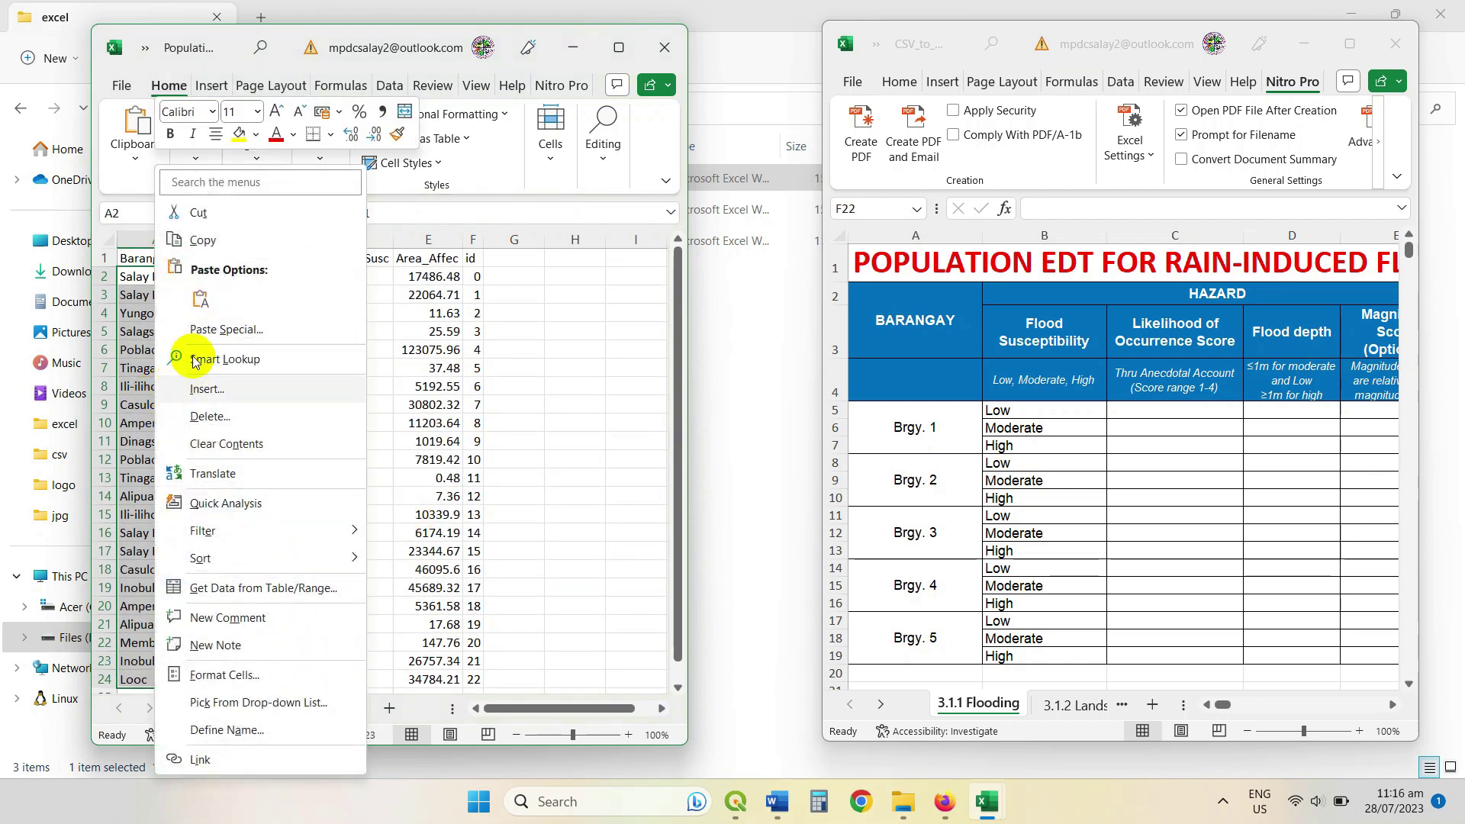
mouse_move(223, 565)
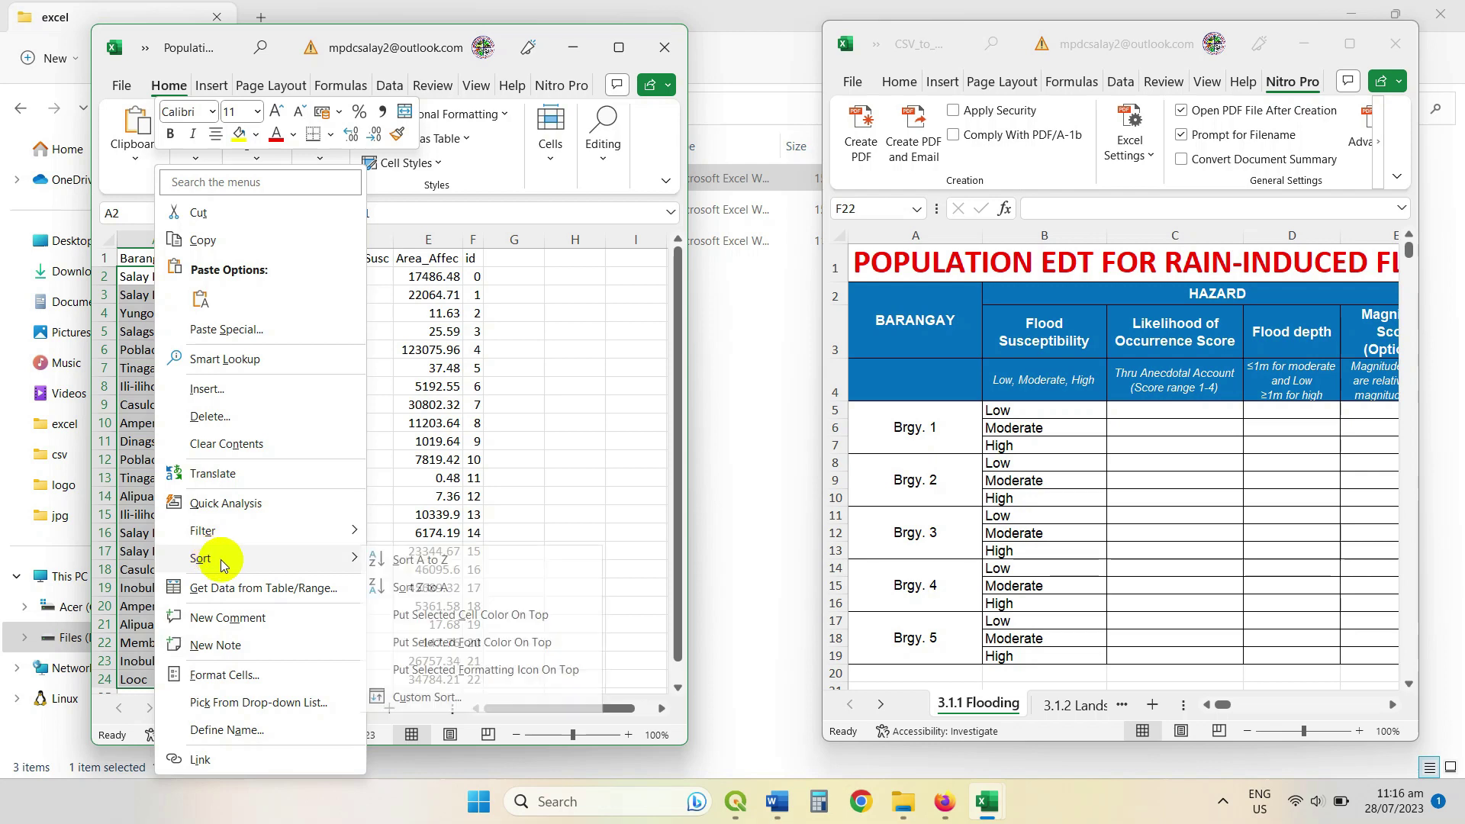
click(418, 564)
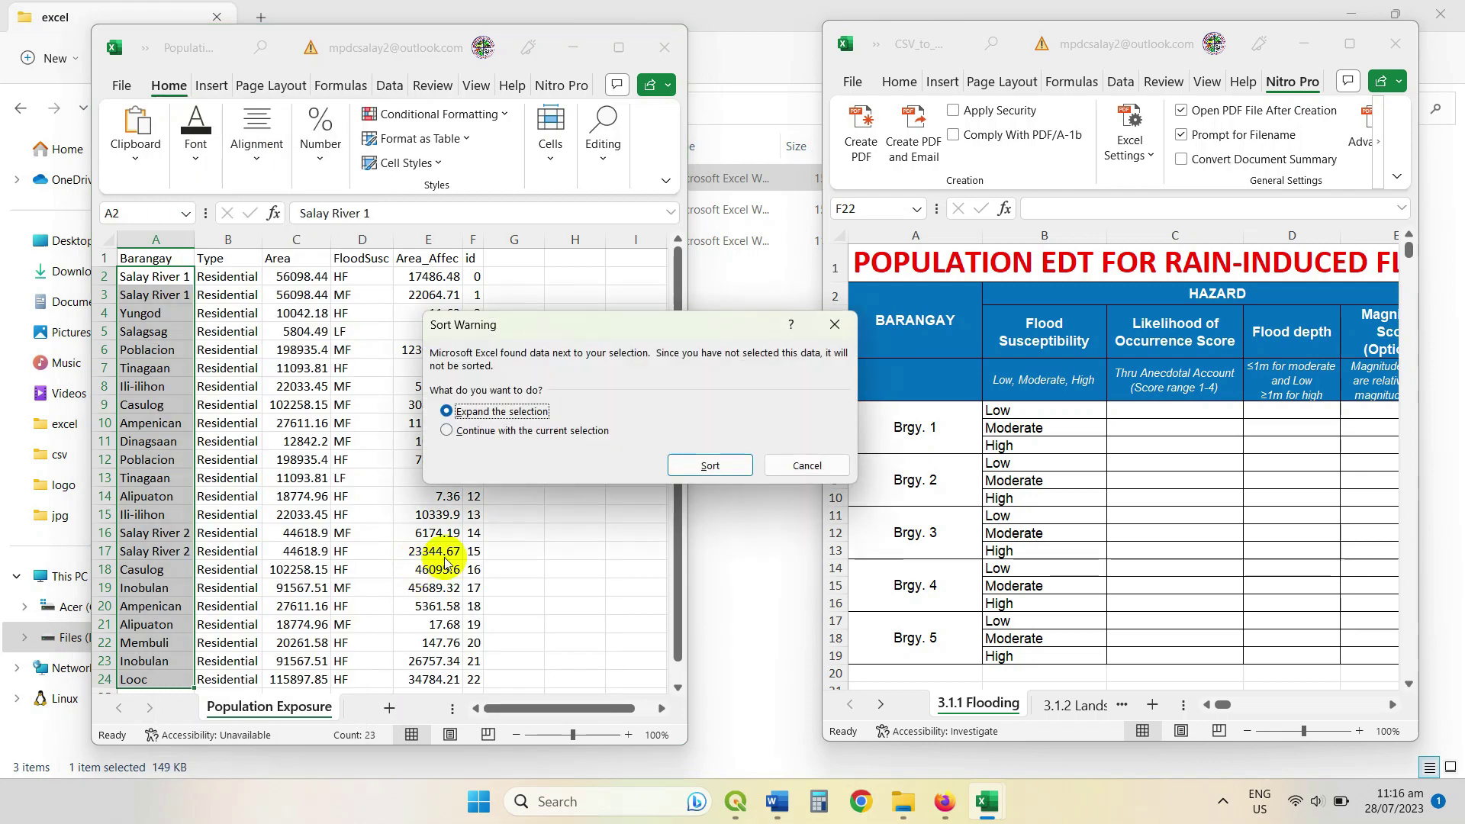
click(725, 468)
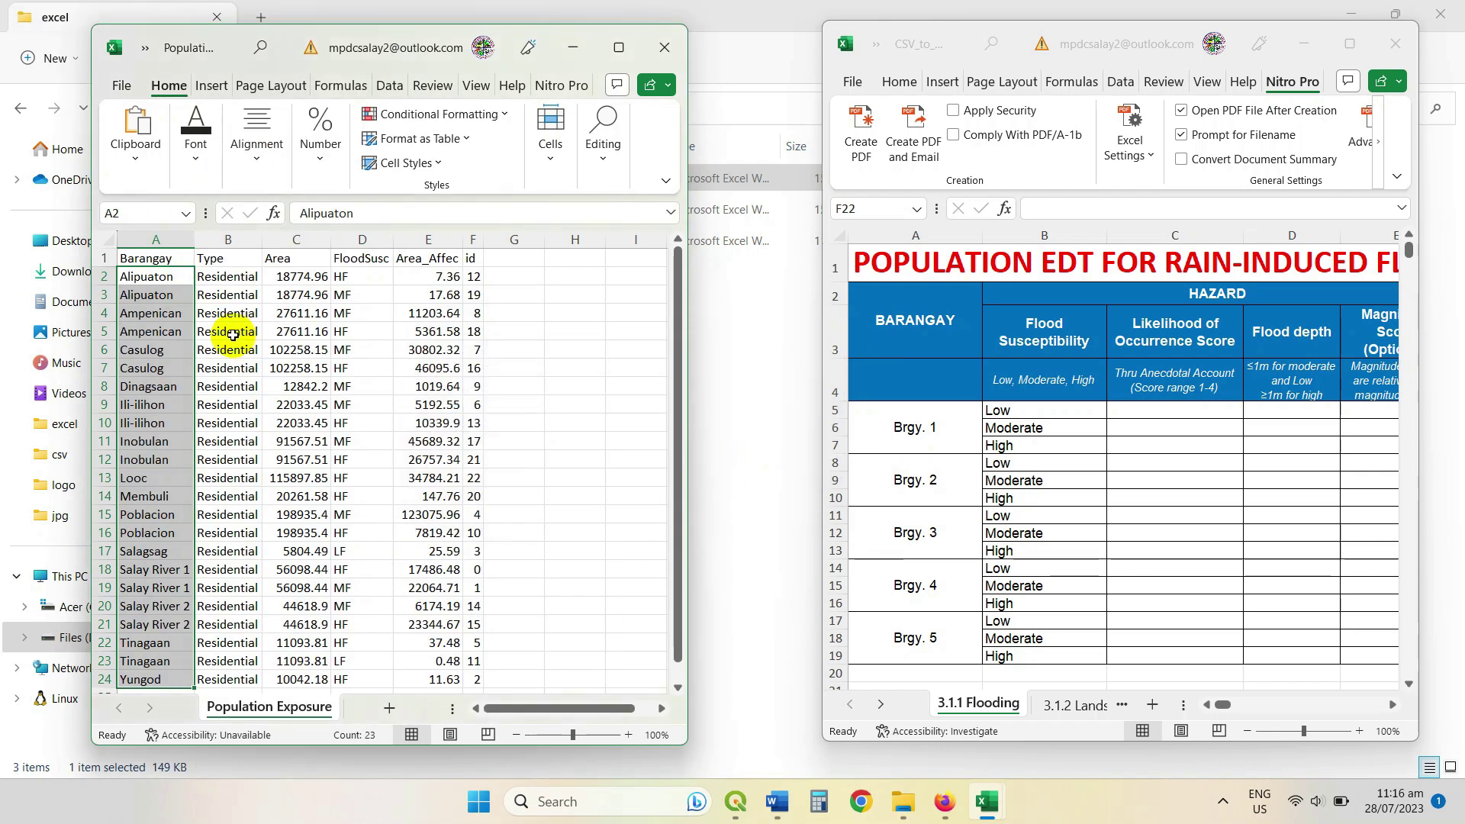
Step: Copy the sorted Barangay names in A2:A24 of the Population Exposure sheet
right_click(164, 296)
click(211, 297)
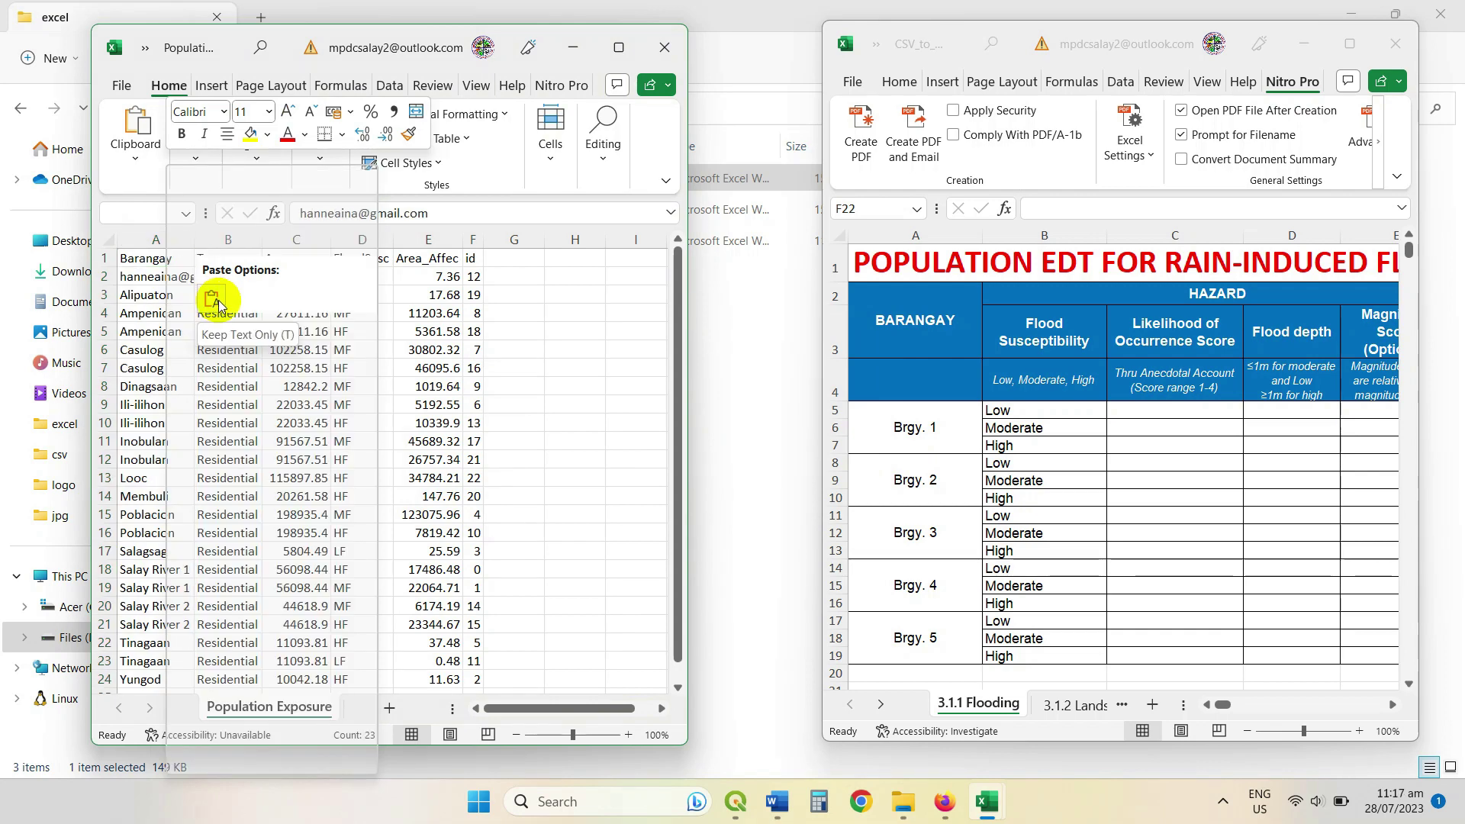
right_click(145, 272)
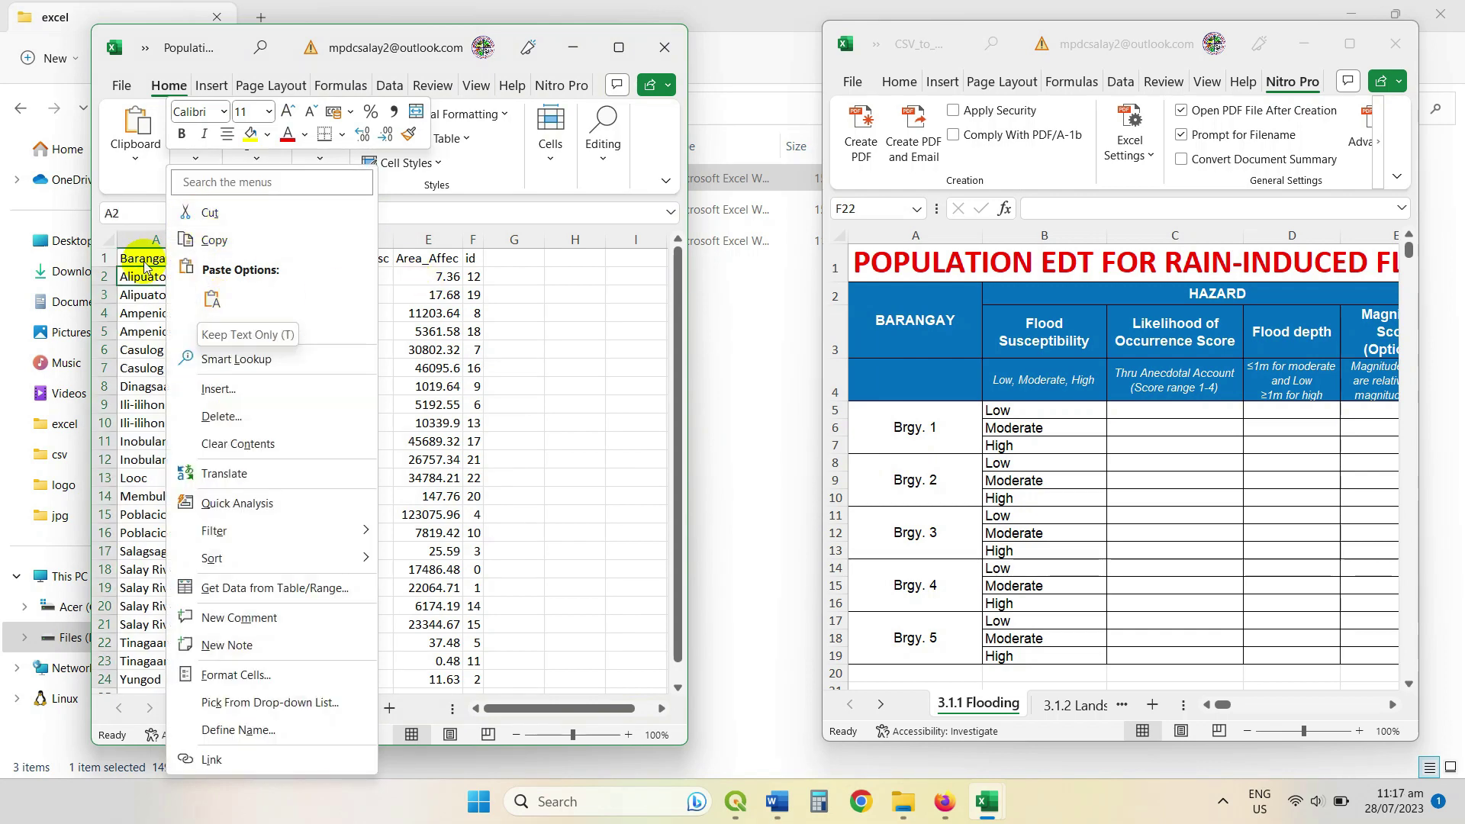
click(222, 246)
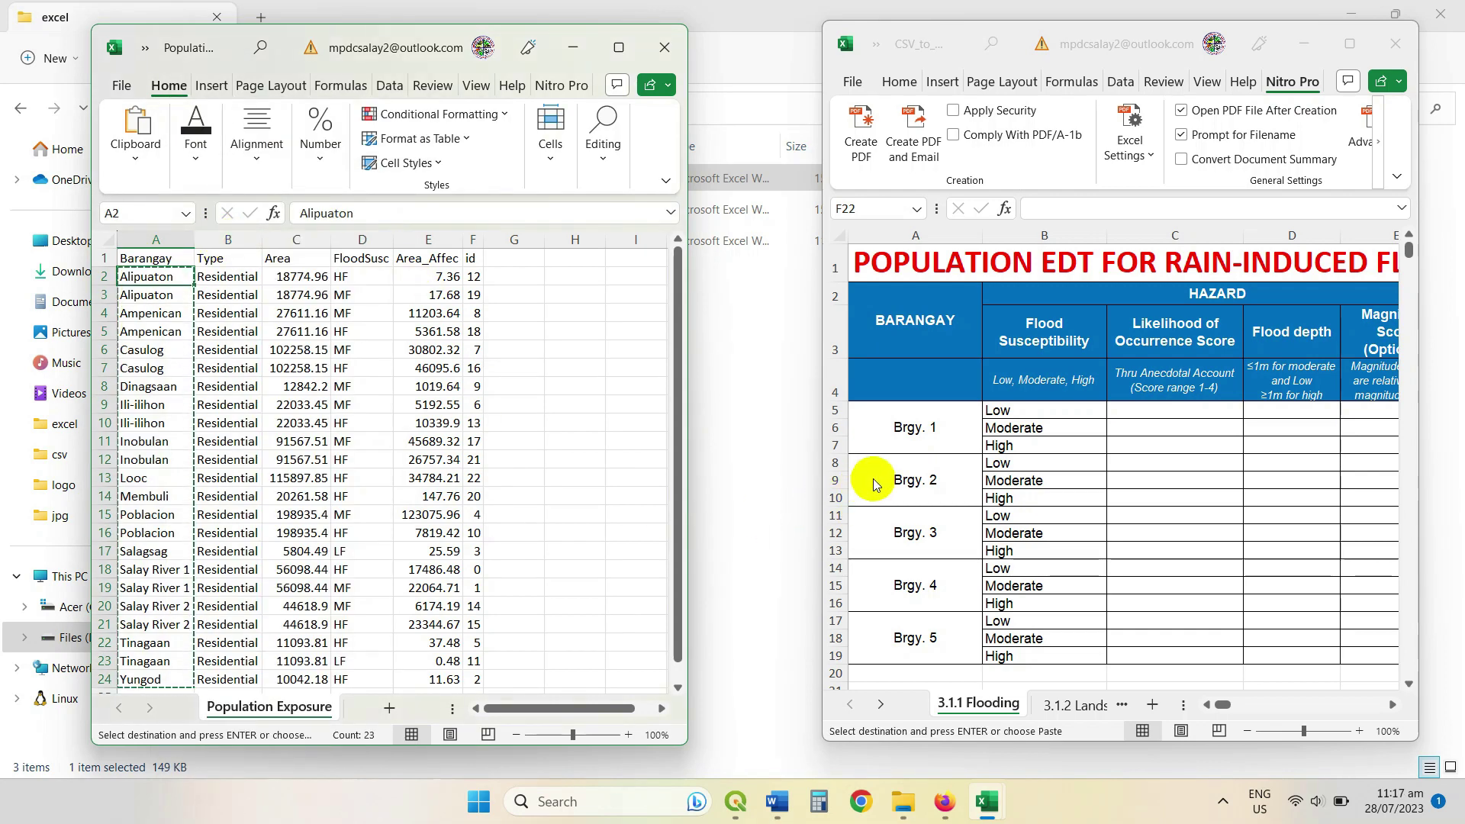
click(925, 423)
right_click(925, 422)
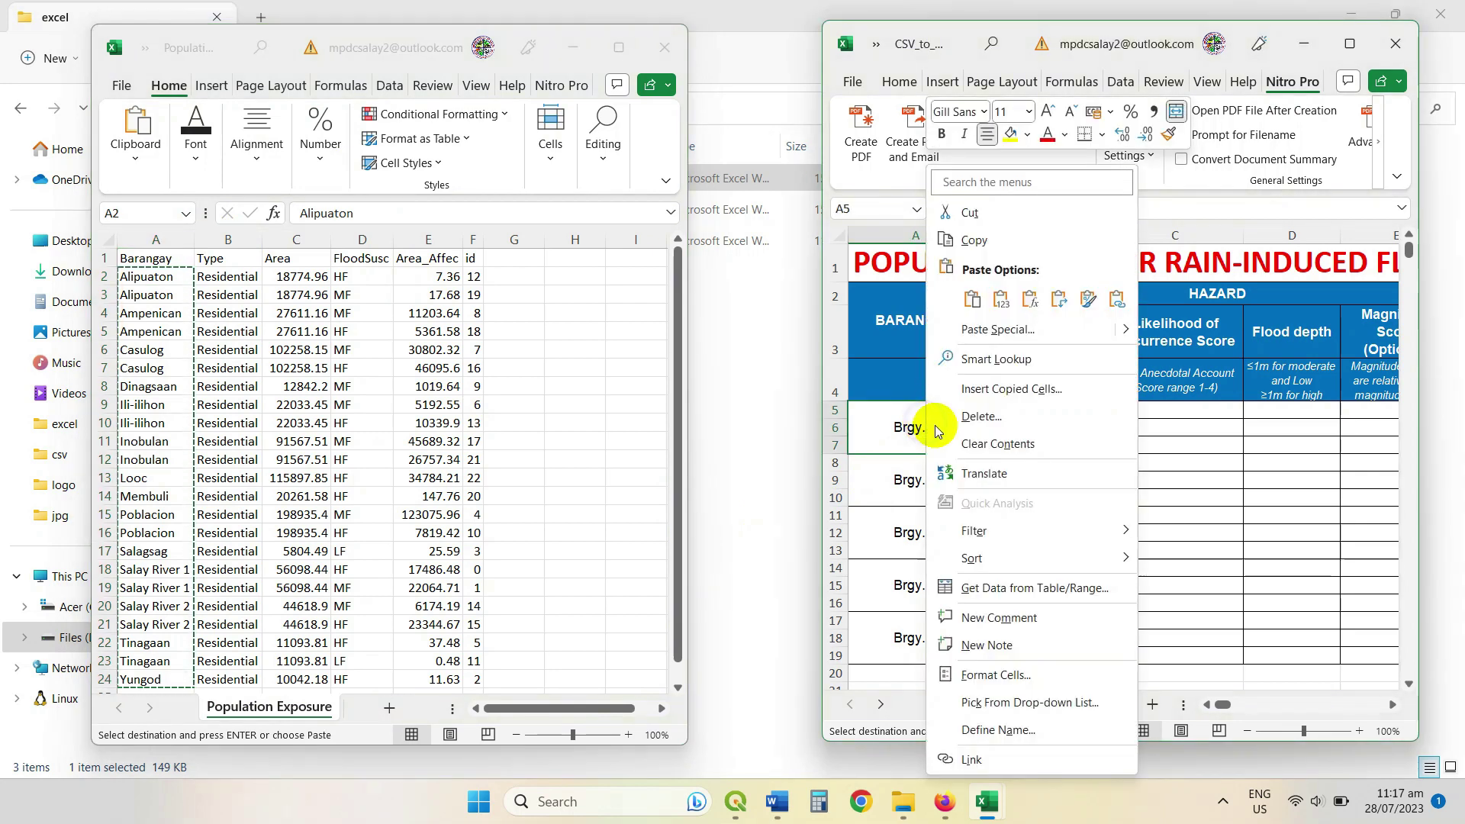
click(972, 302)
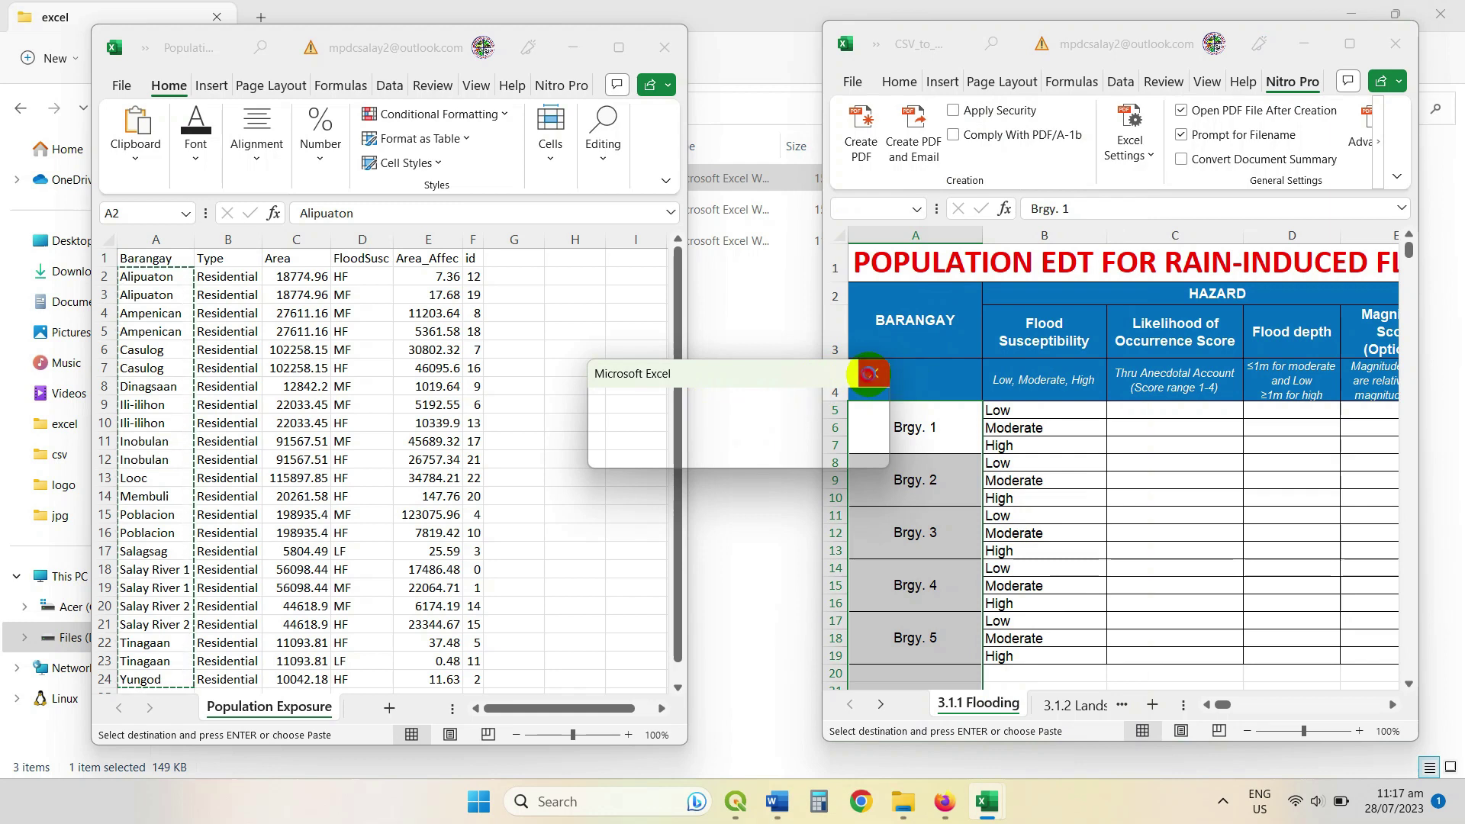
click(874, 373)
right_click(914, 429)
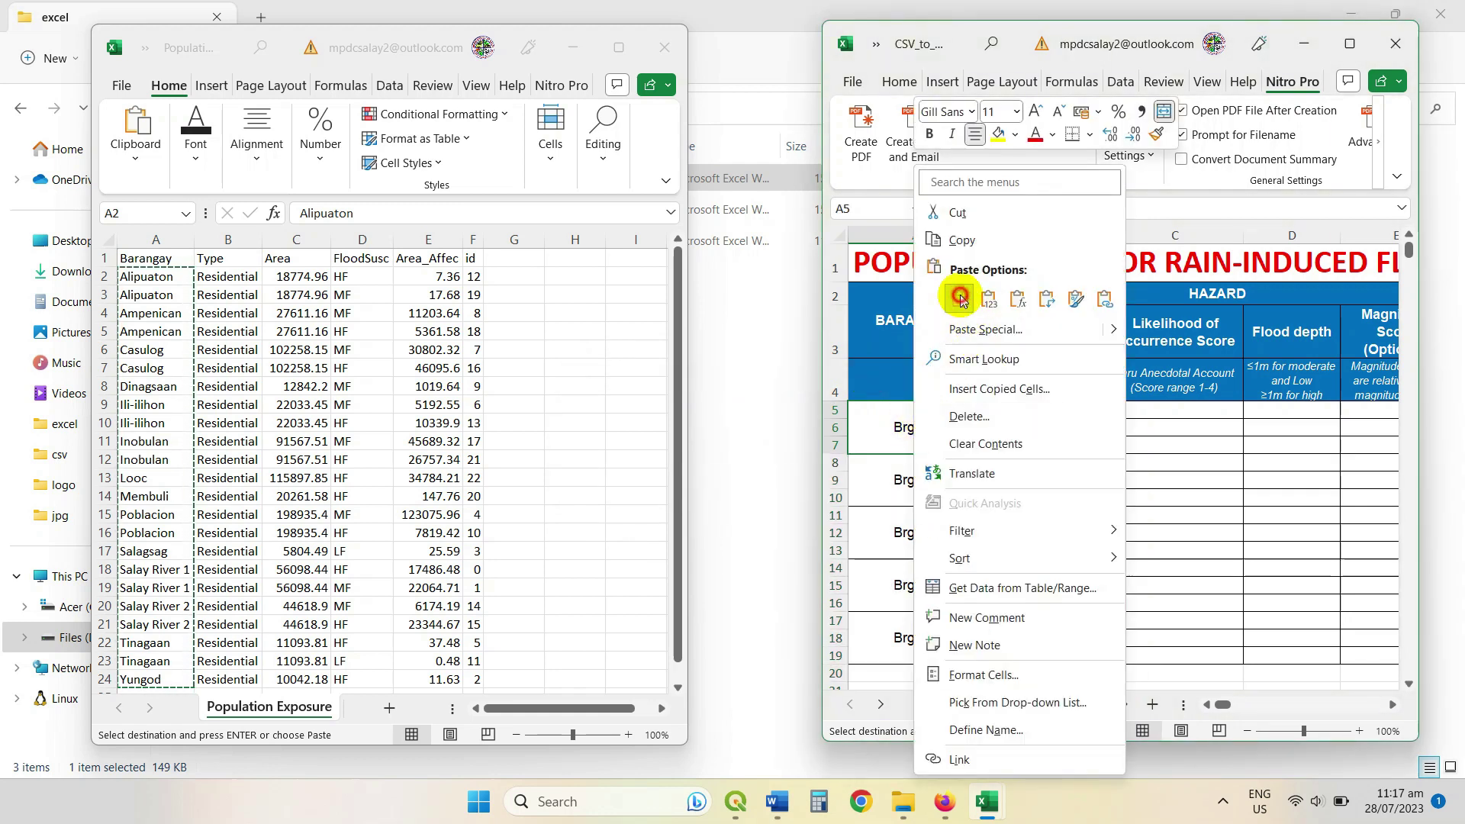
click(955, 296)
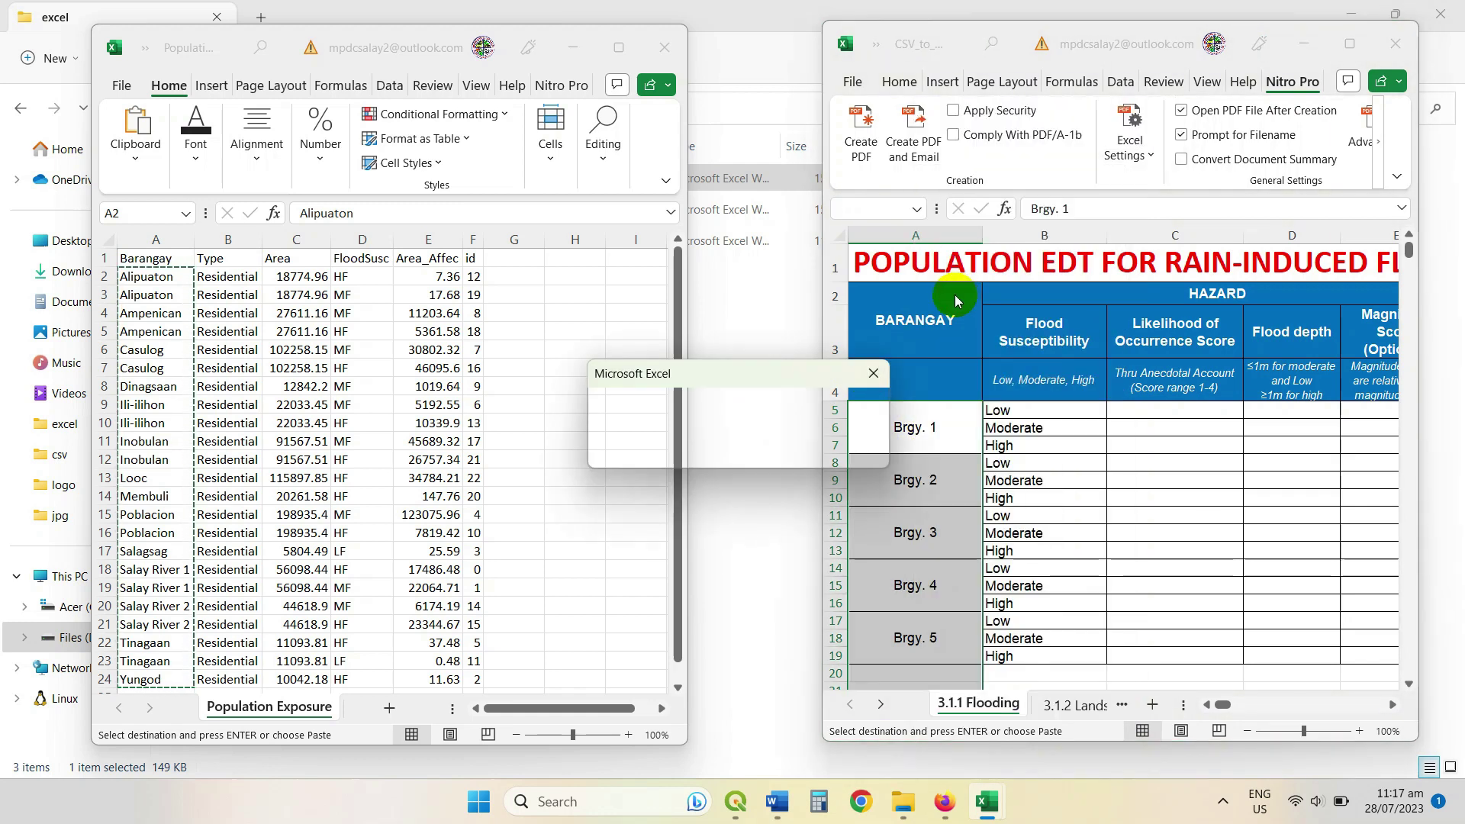
click(868, 377)
right_click(897, 419)
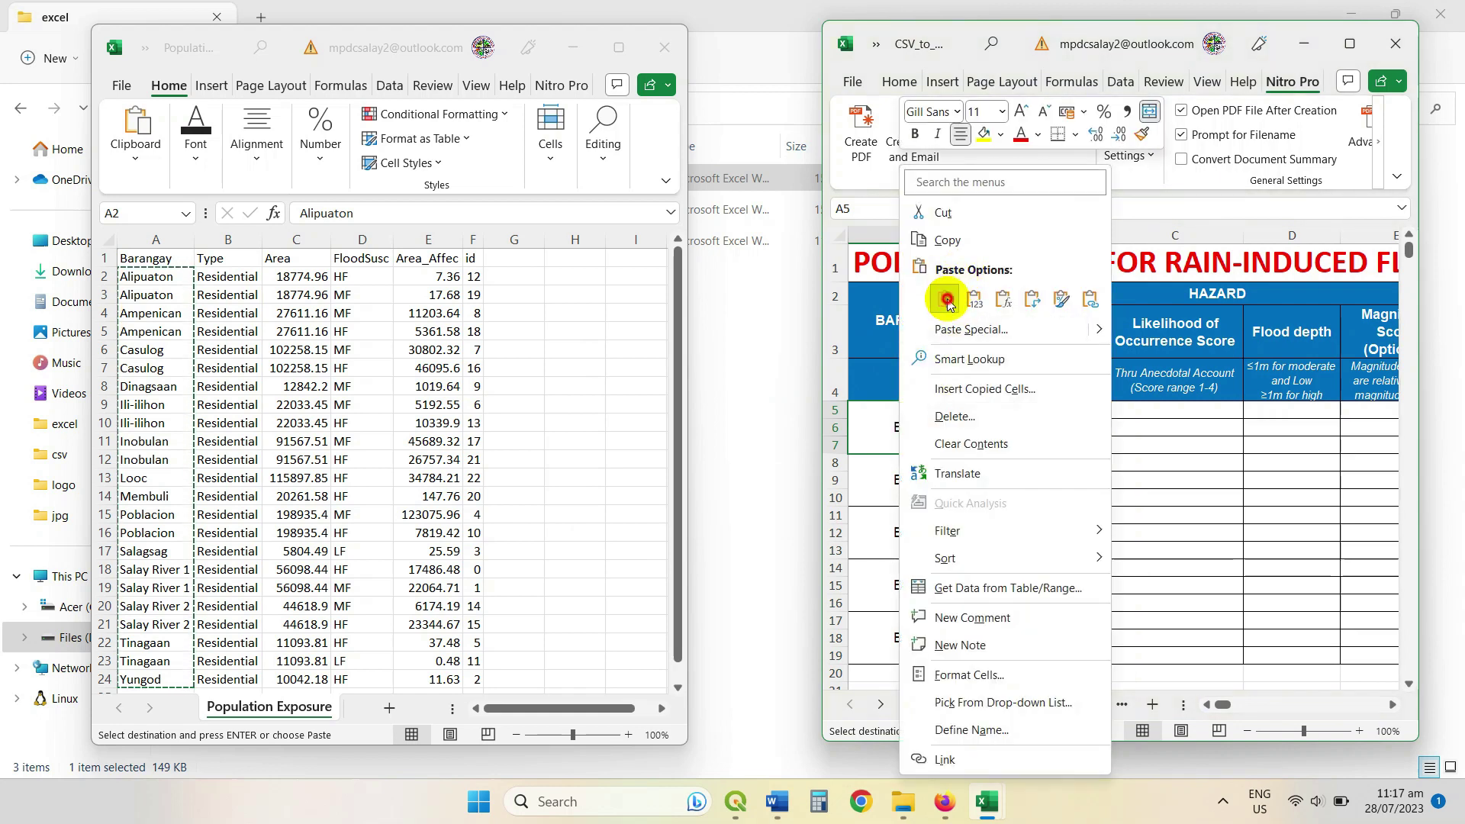
click(947, 303)
drag(757, 370, 687, 229)
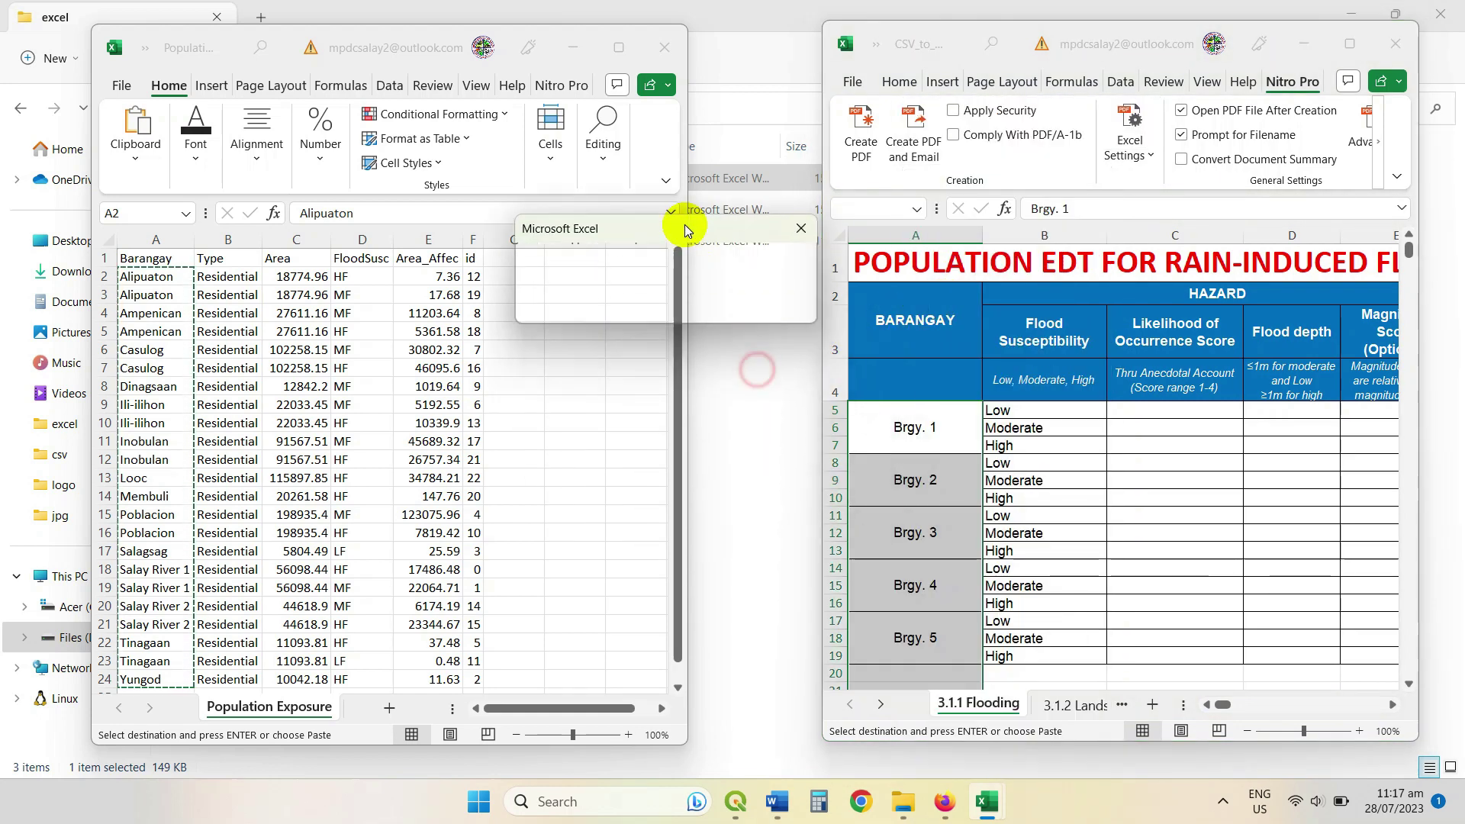
click(800, 229)
click(900, 429)
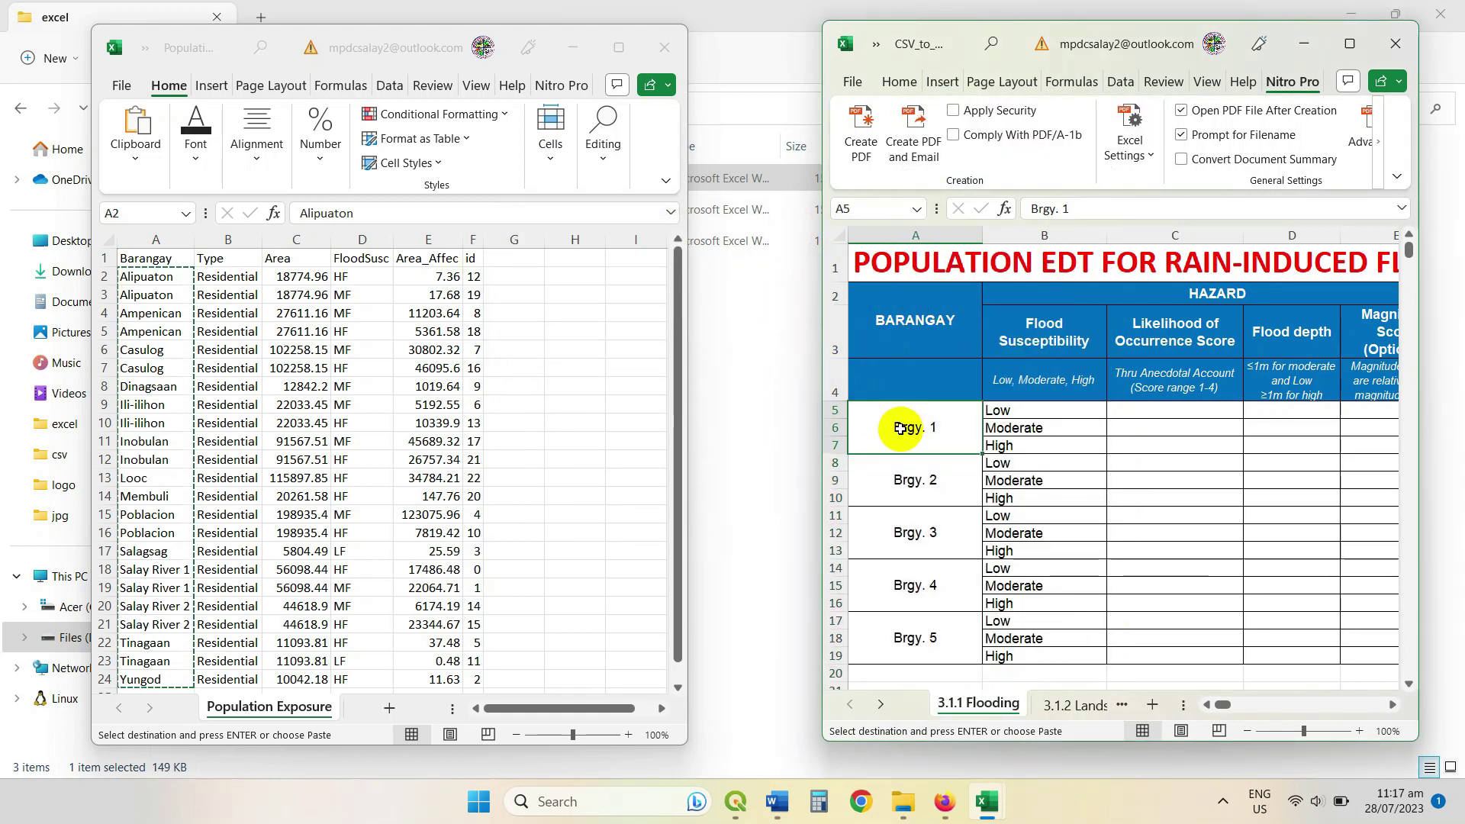
right_click(901, 429)
click(954, 298)
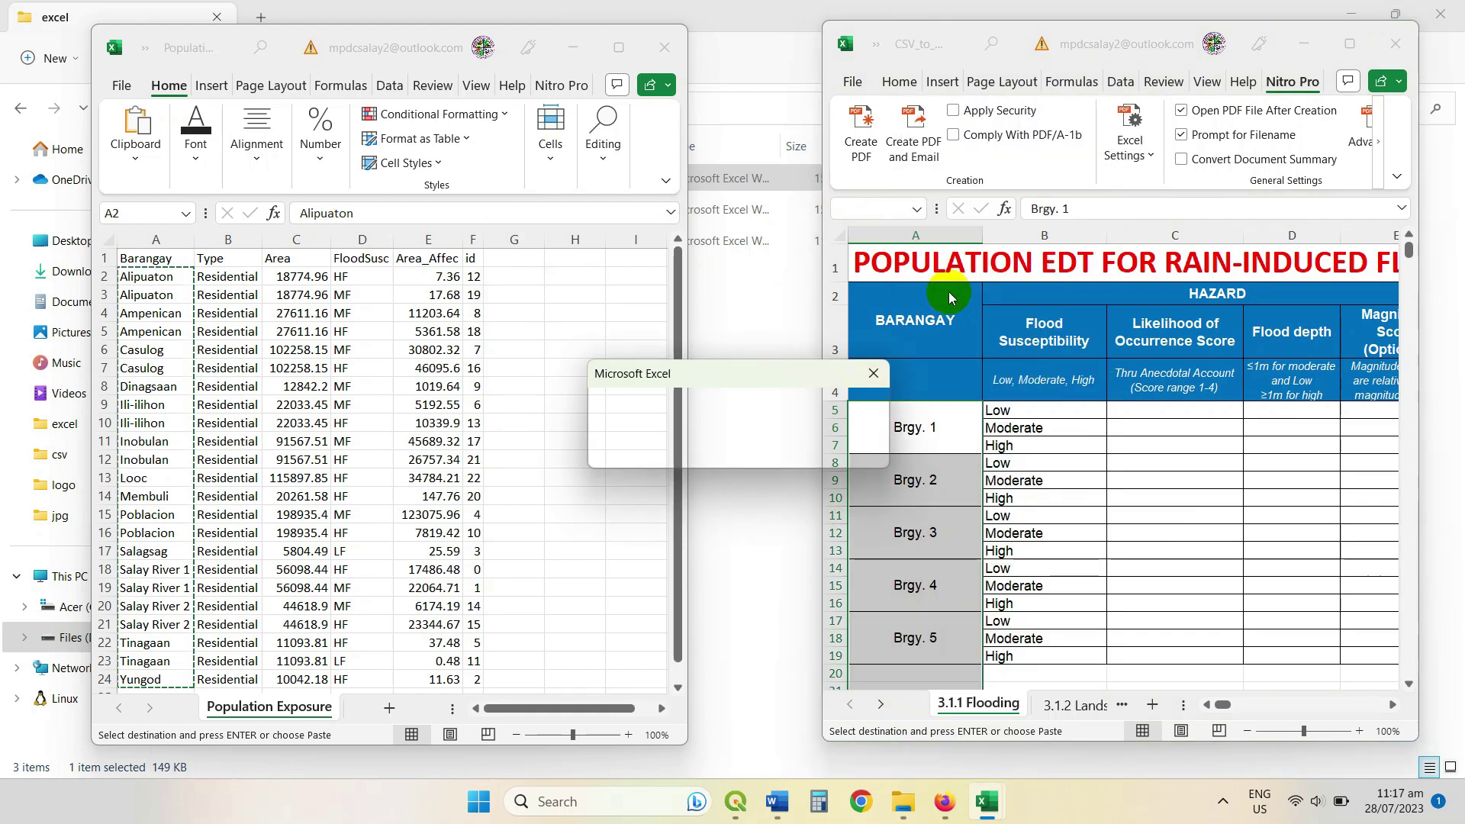
click(875, 372)
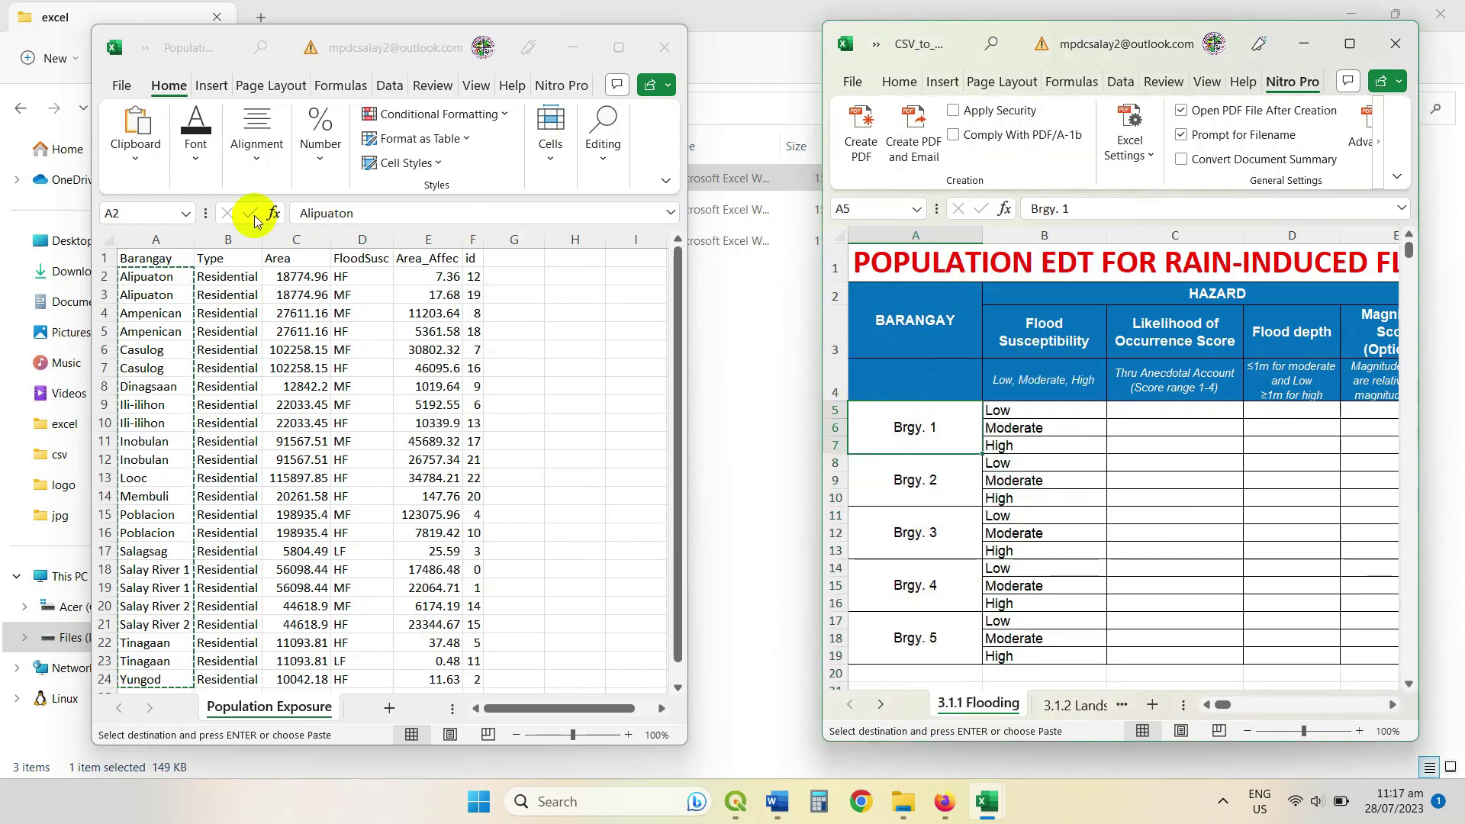
right_click(124, 335)
click(179, 252)
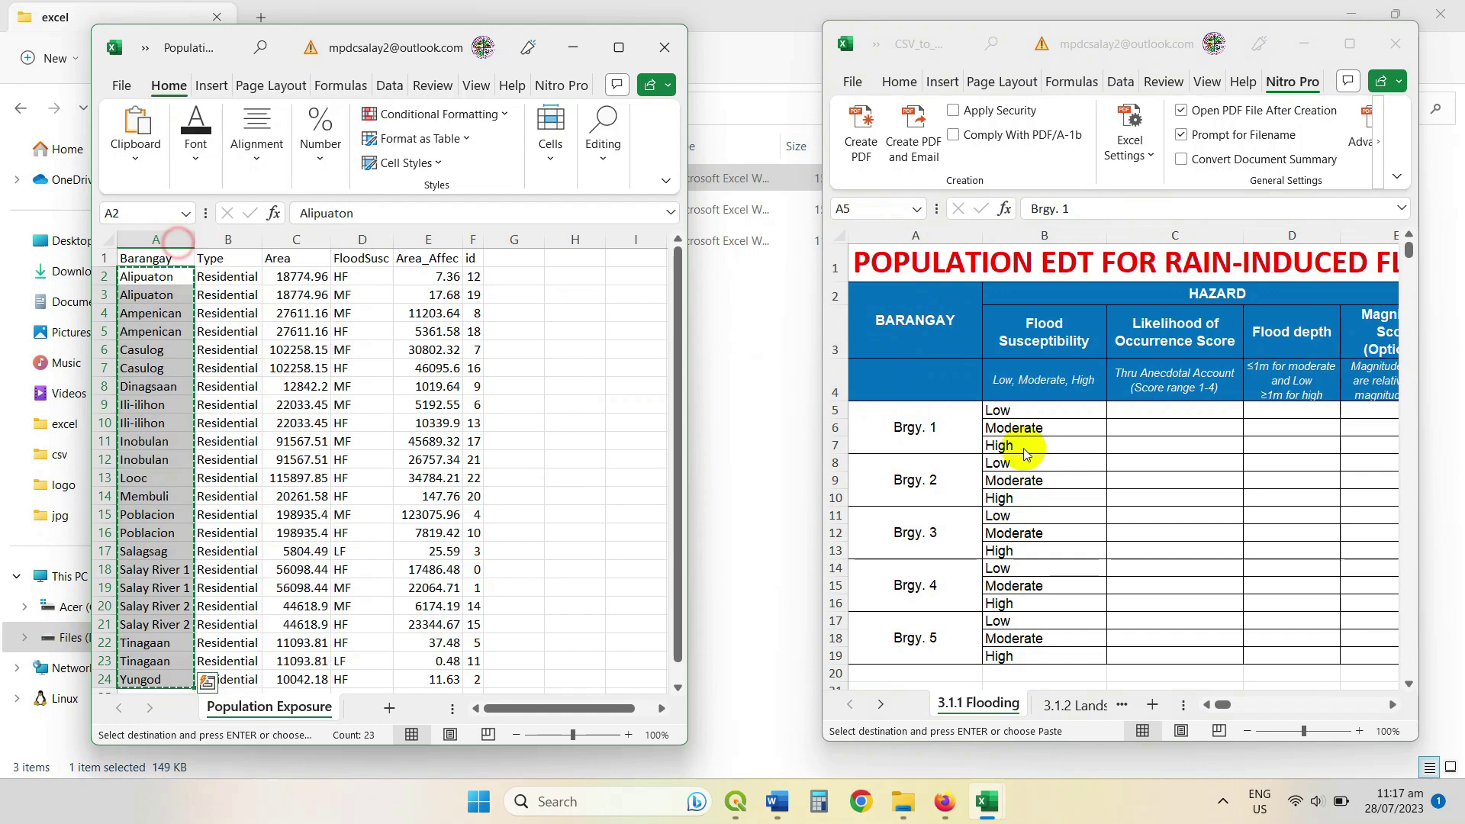
right_click(926, 426)
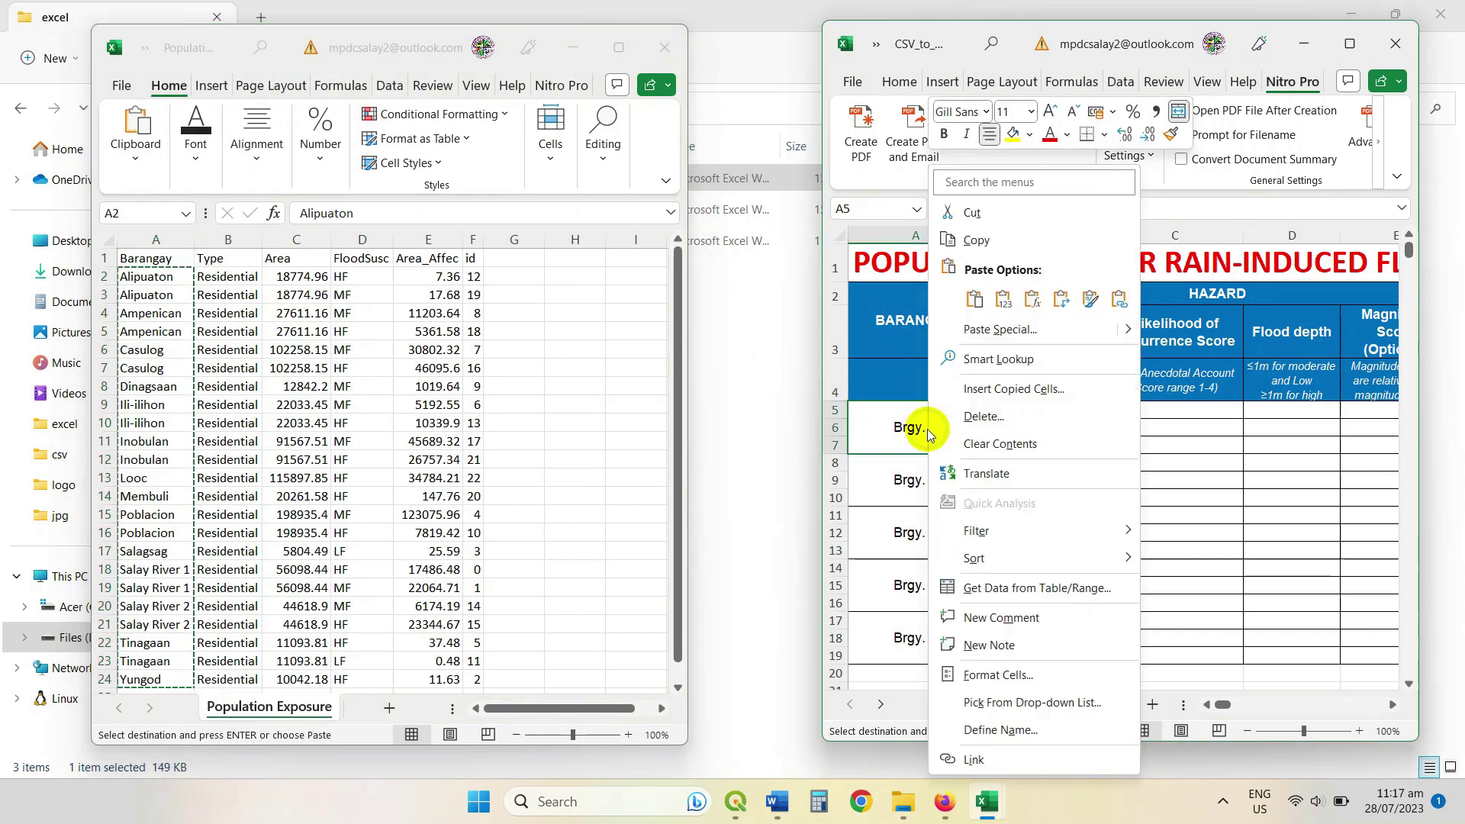
click(977, 297)
click(870, 376)
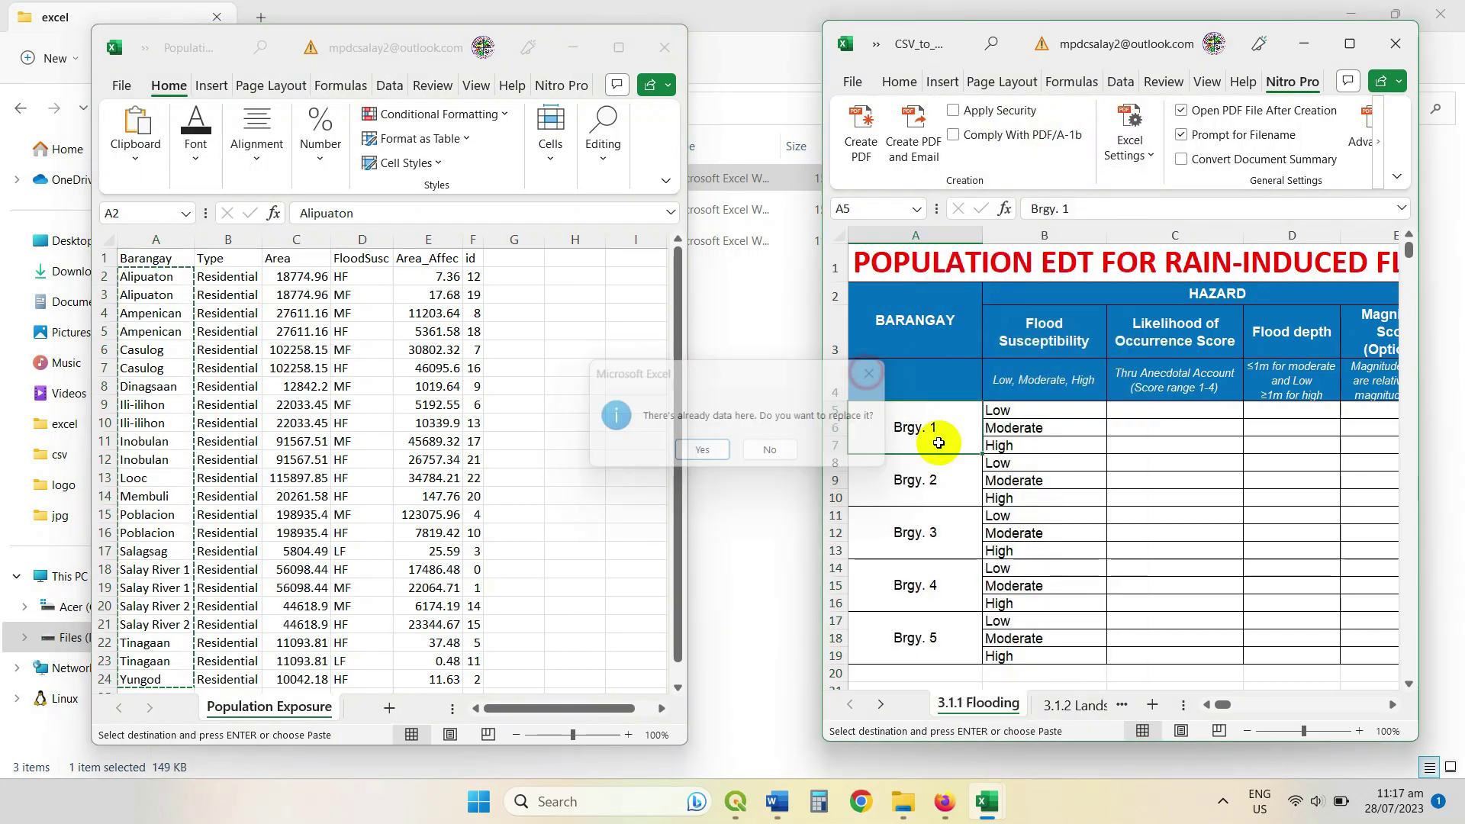
right_click(930, 432)
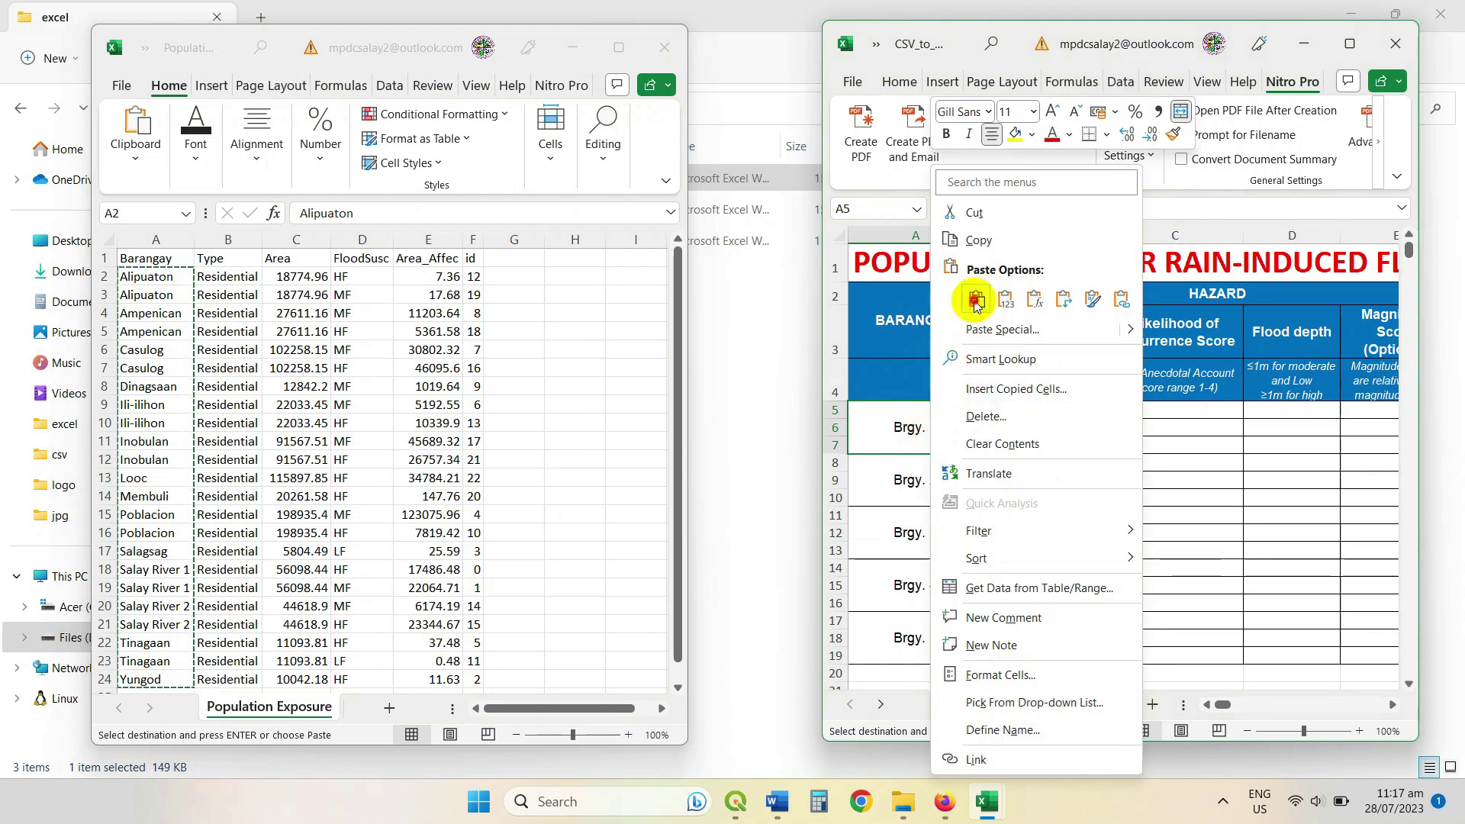
click(975, 296)
click(874, 374)
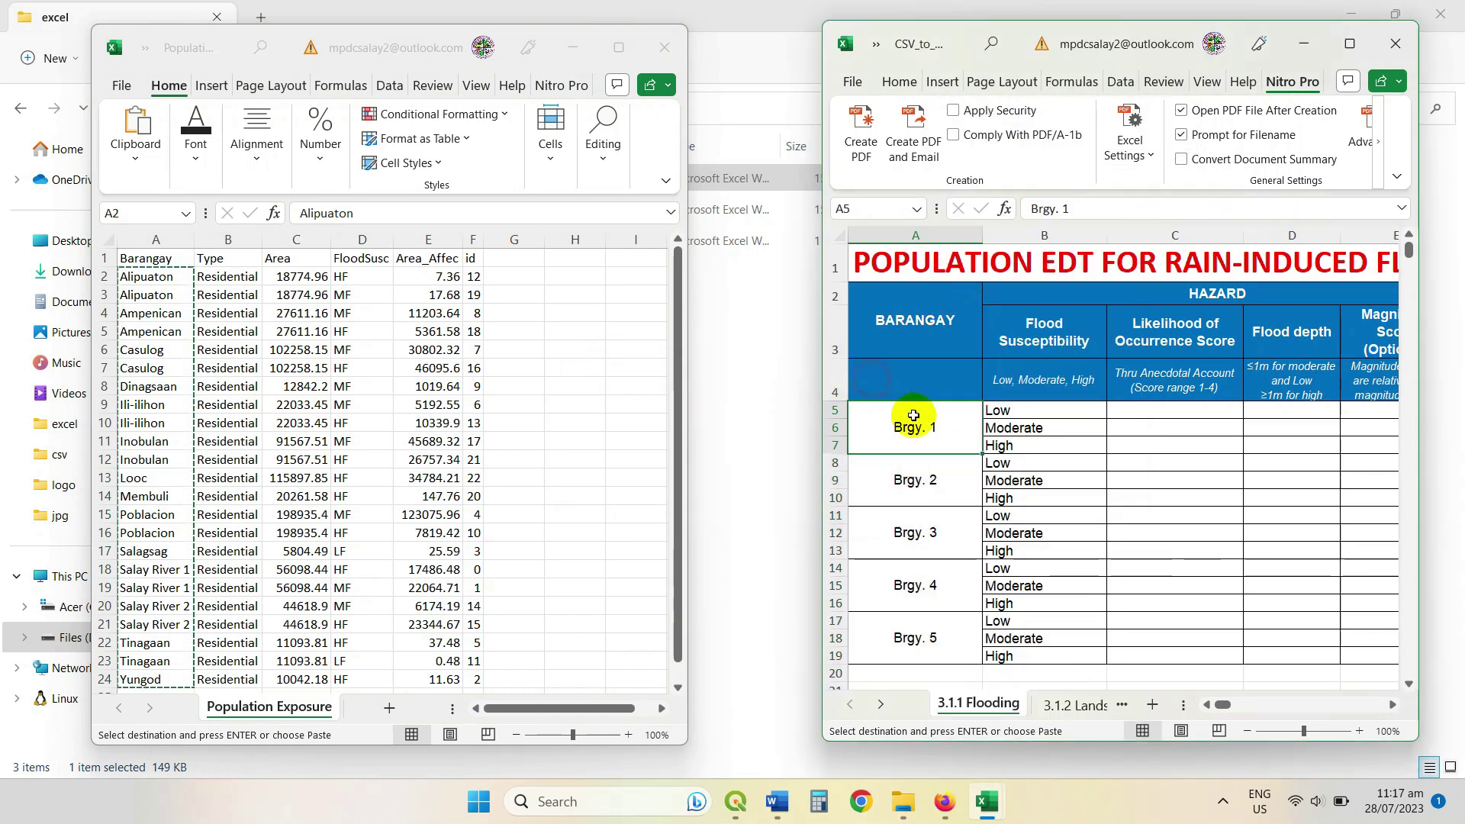
Step: Paste the copied Barangay names into the BARANGAY column of the 3.1.1 Flooding sheet from A5, replacing the existing entries
right_click(909, 422)
click(966, 306)
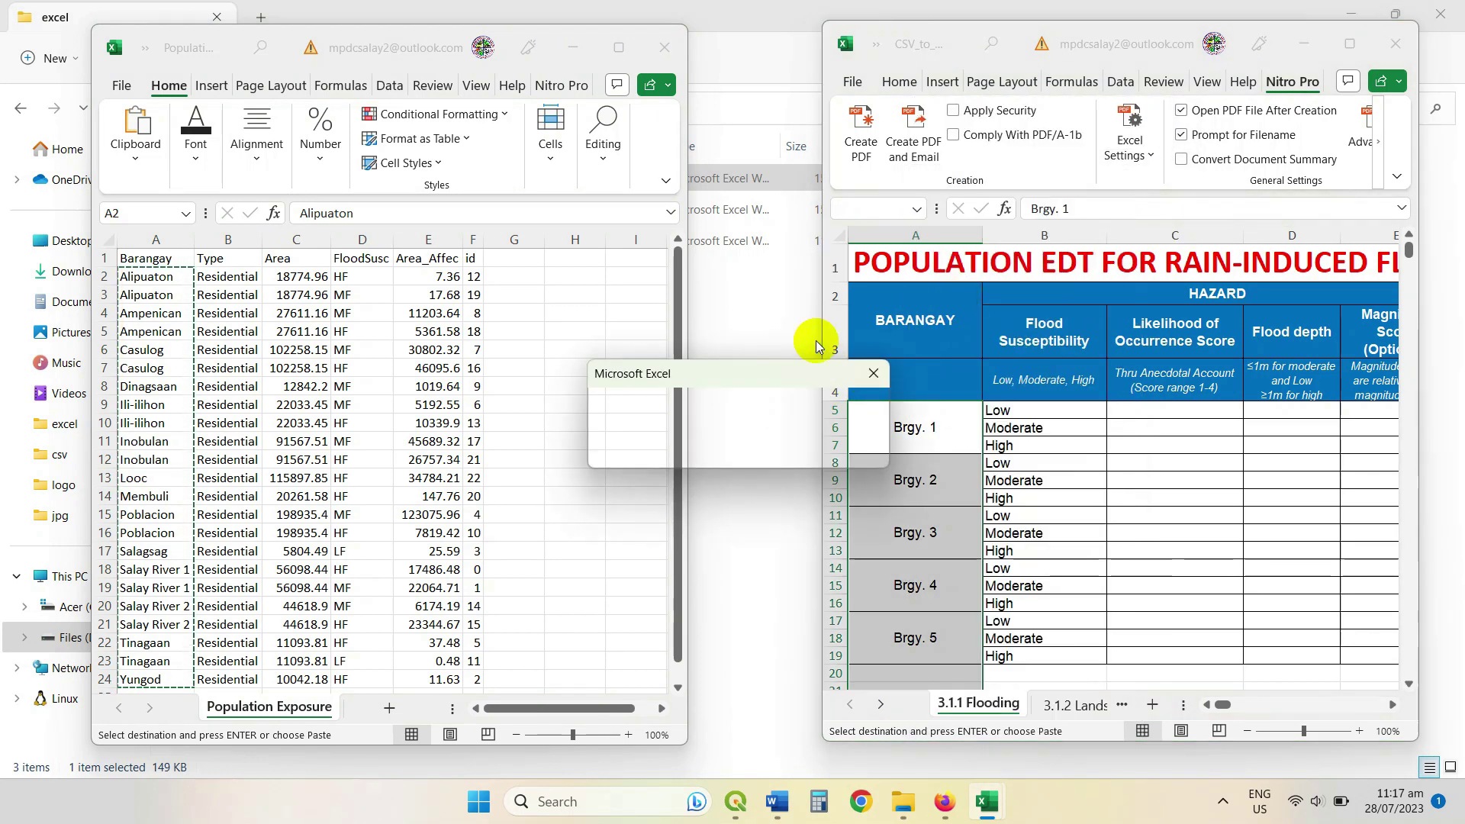
click(703, 452)
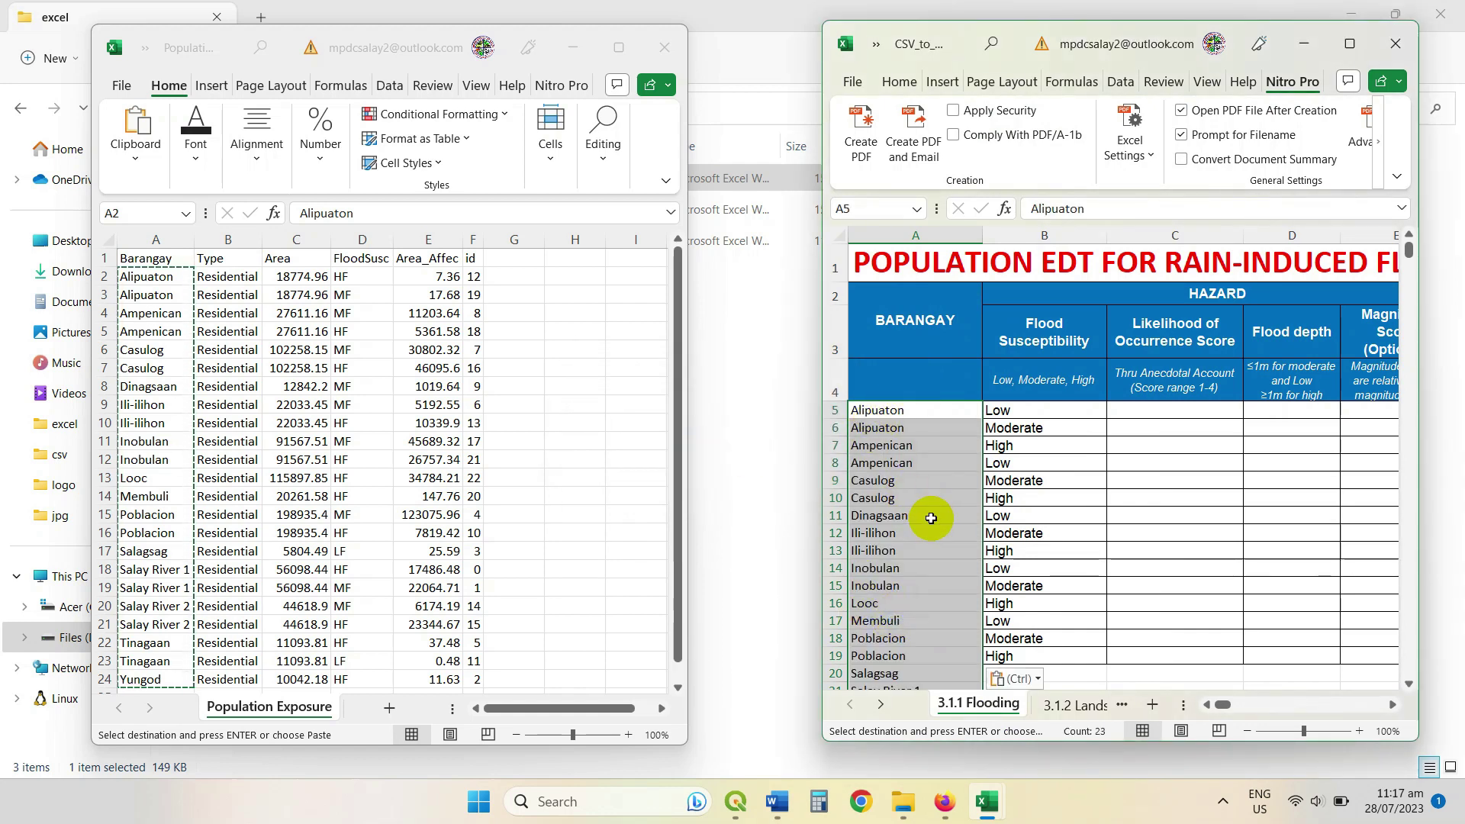
scroll(931, 518, down, 2)
scroll(931, 518, up, 1)
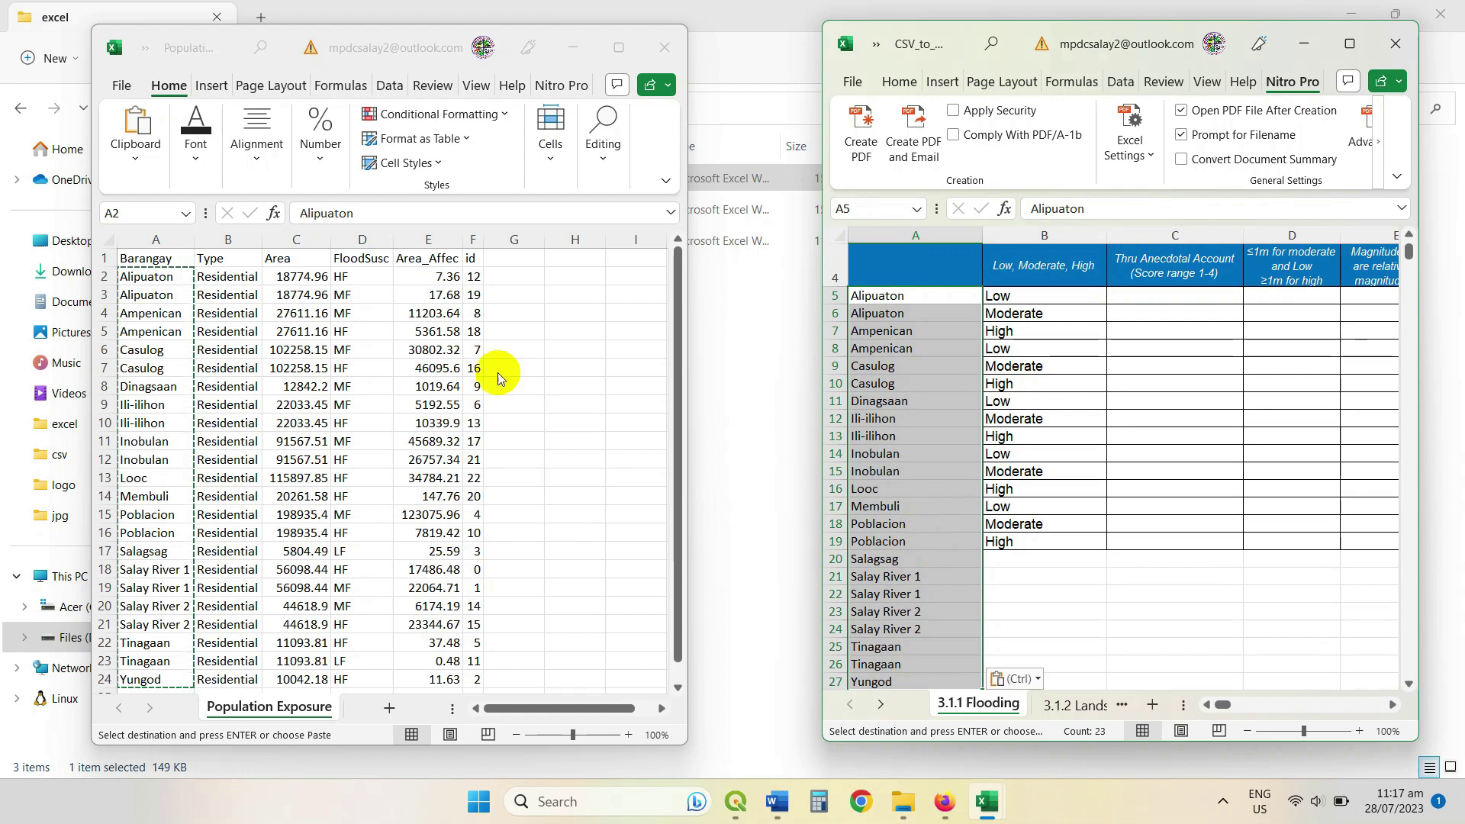
Step: Copy the FloodSusc values in D2:D24 of the Population Exposure sheet
click(313, 278)
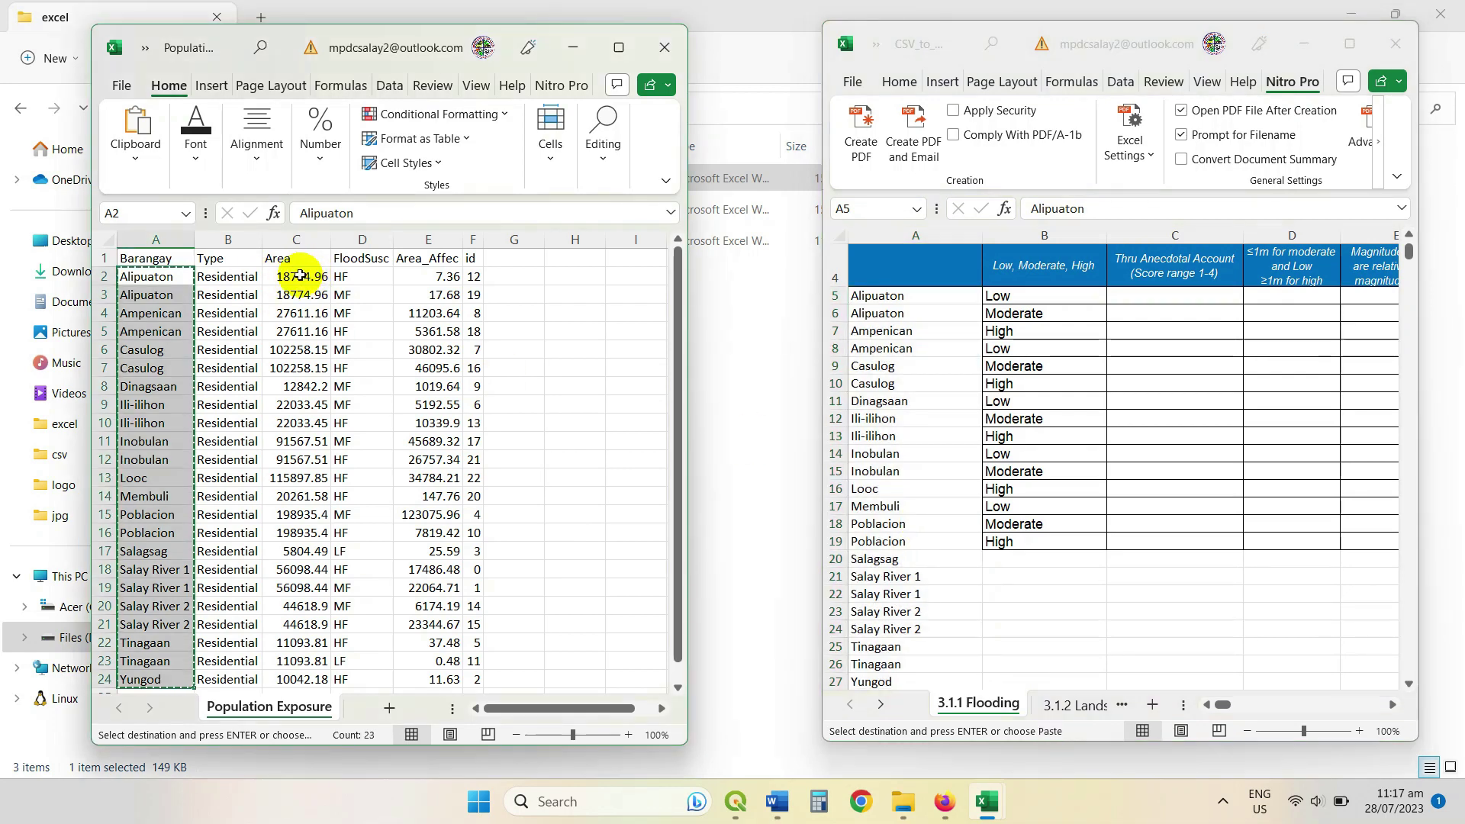
click(300, 277)
click(360, 277)
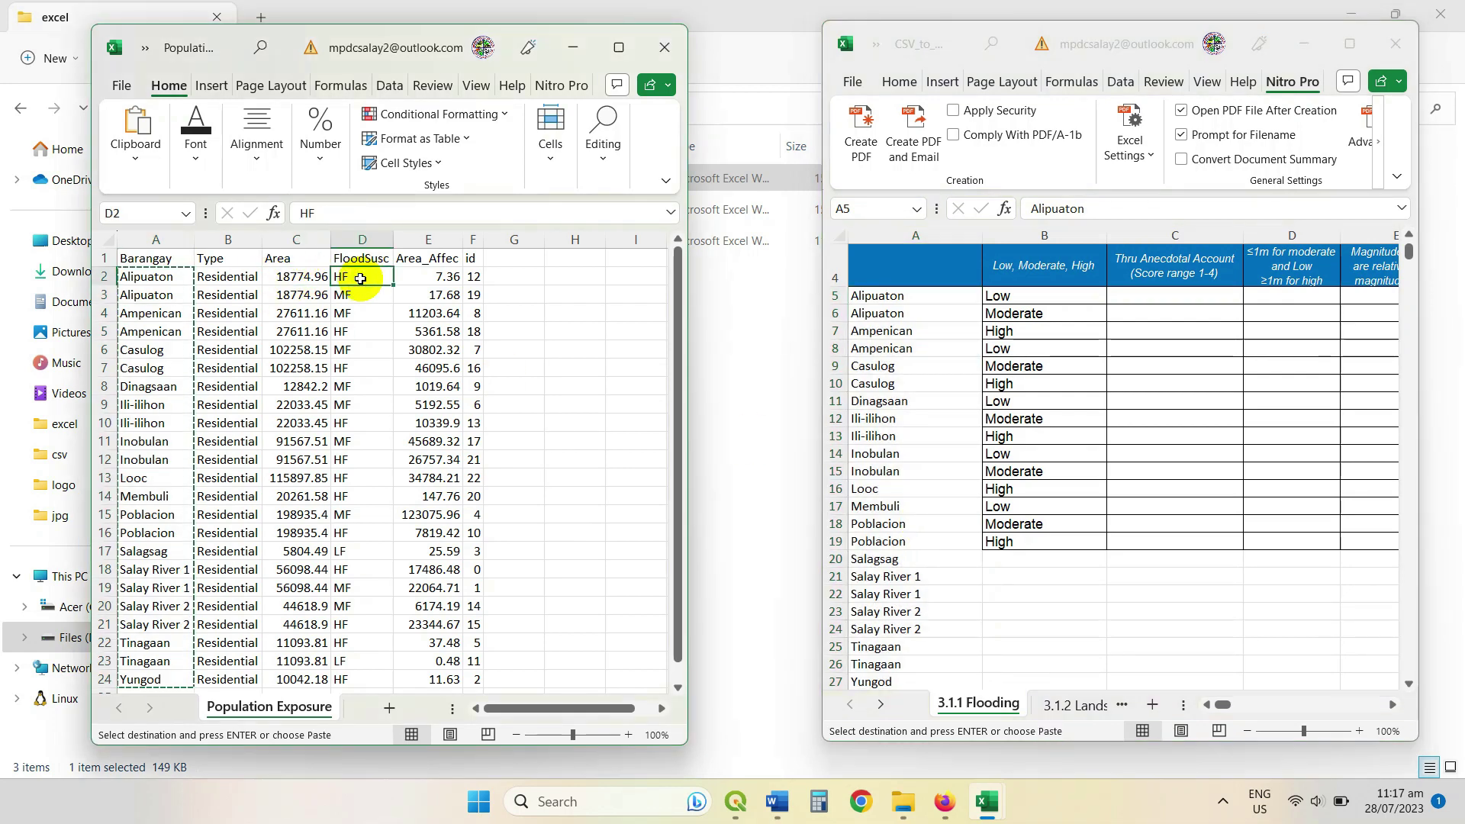
drag(360, 278, 347, 640)
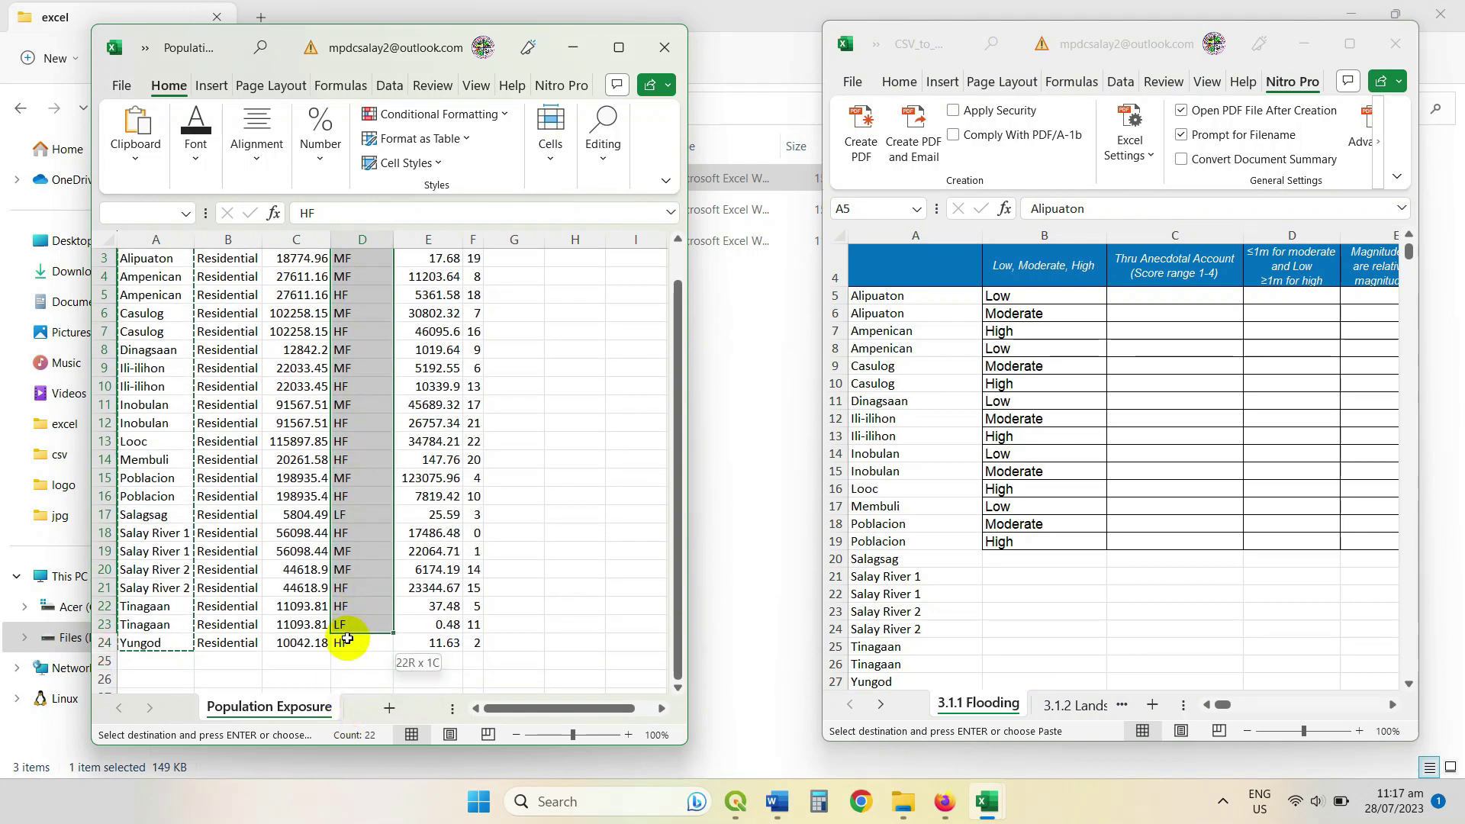
right_click(379, 556)
click(426, 242)
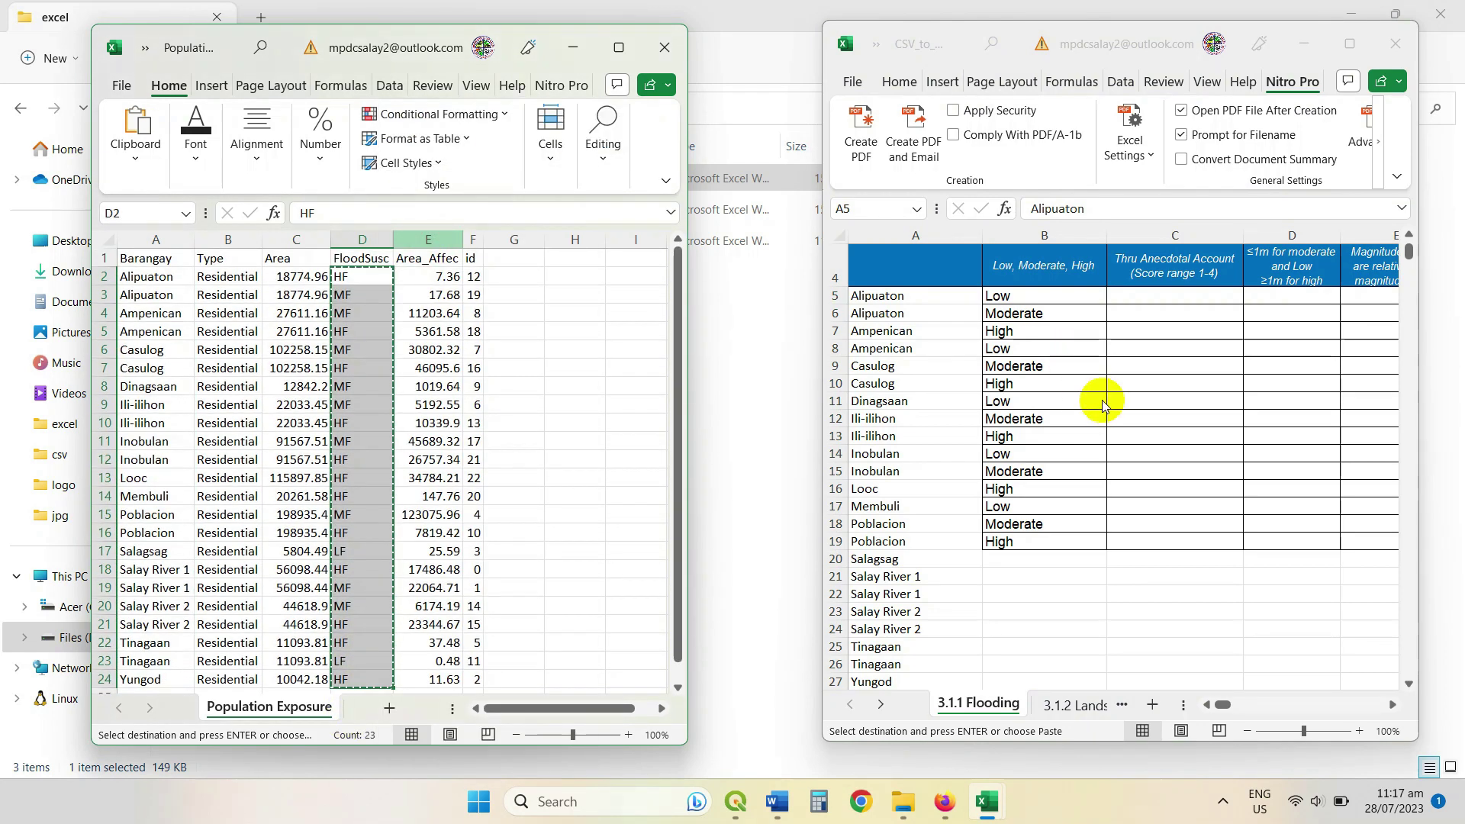
Step: Paste the copied FloodSusc values over the Flood Susceptibility column of the 3.1.1 Flooding sheet, starting at B5
click(1020, 295)
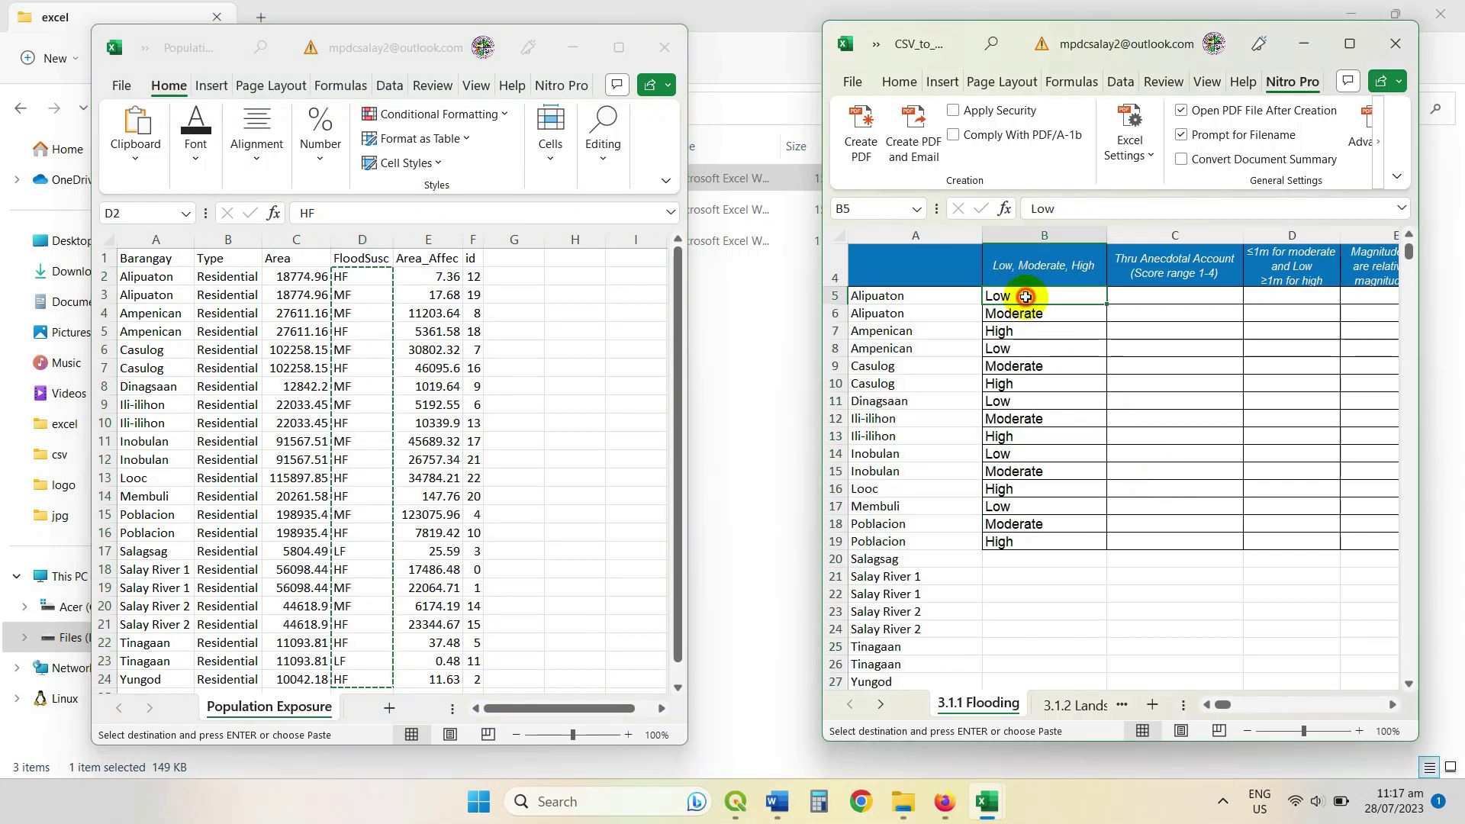
right_click(1025, 295)
click(1069, 300)
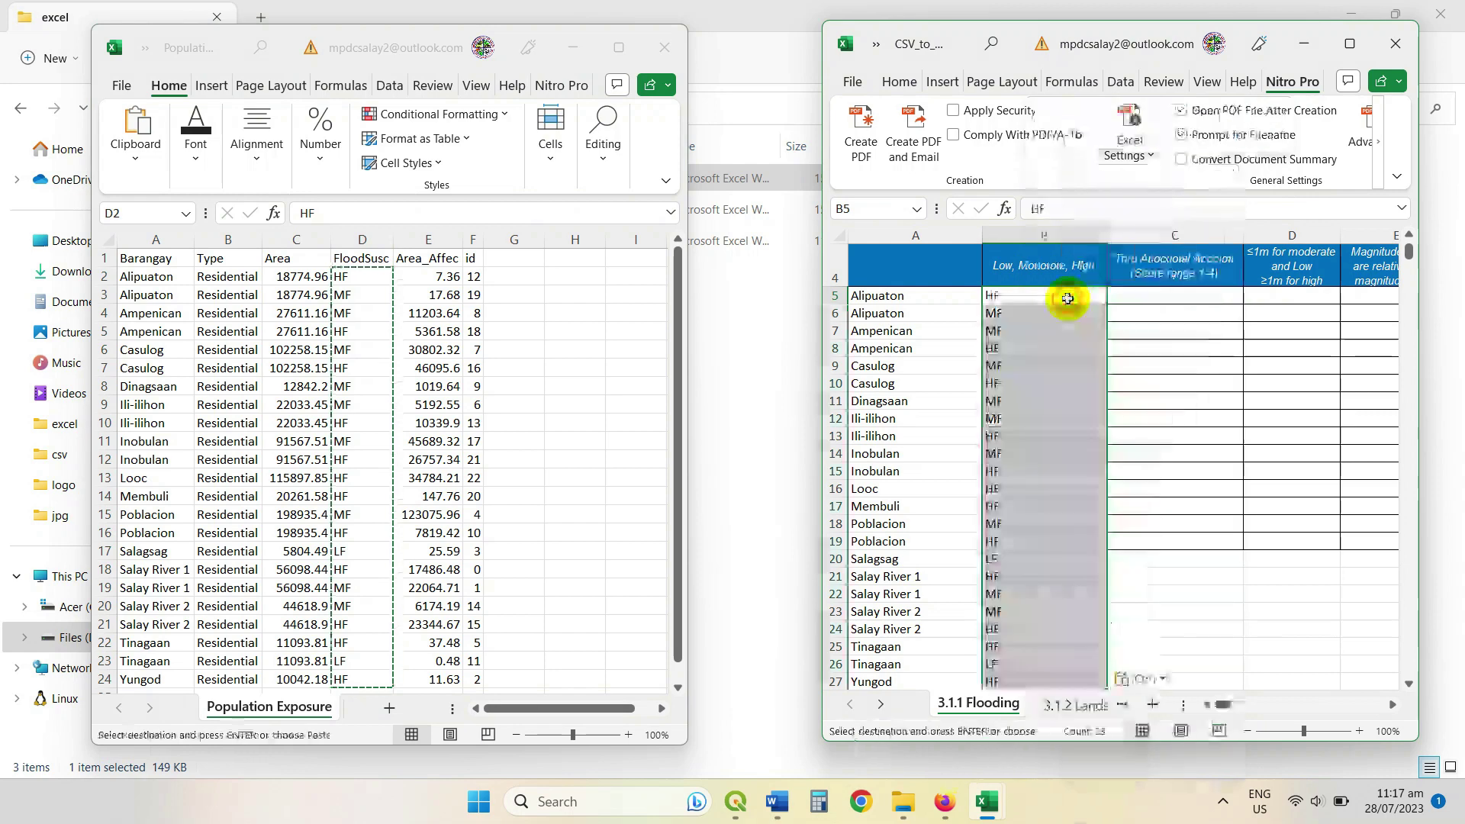
scroll(1115, 495, down, 2)
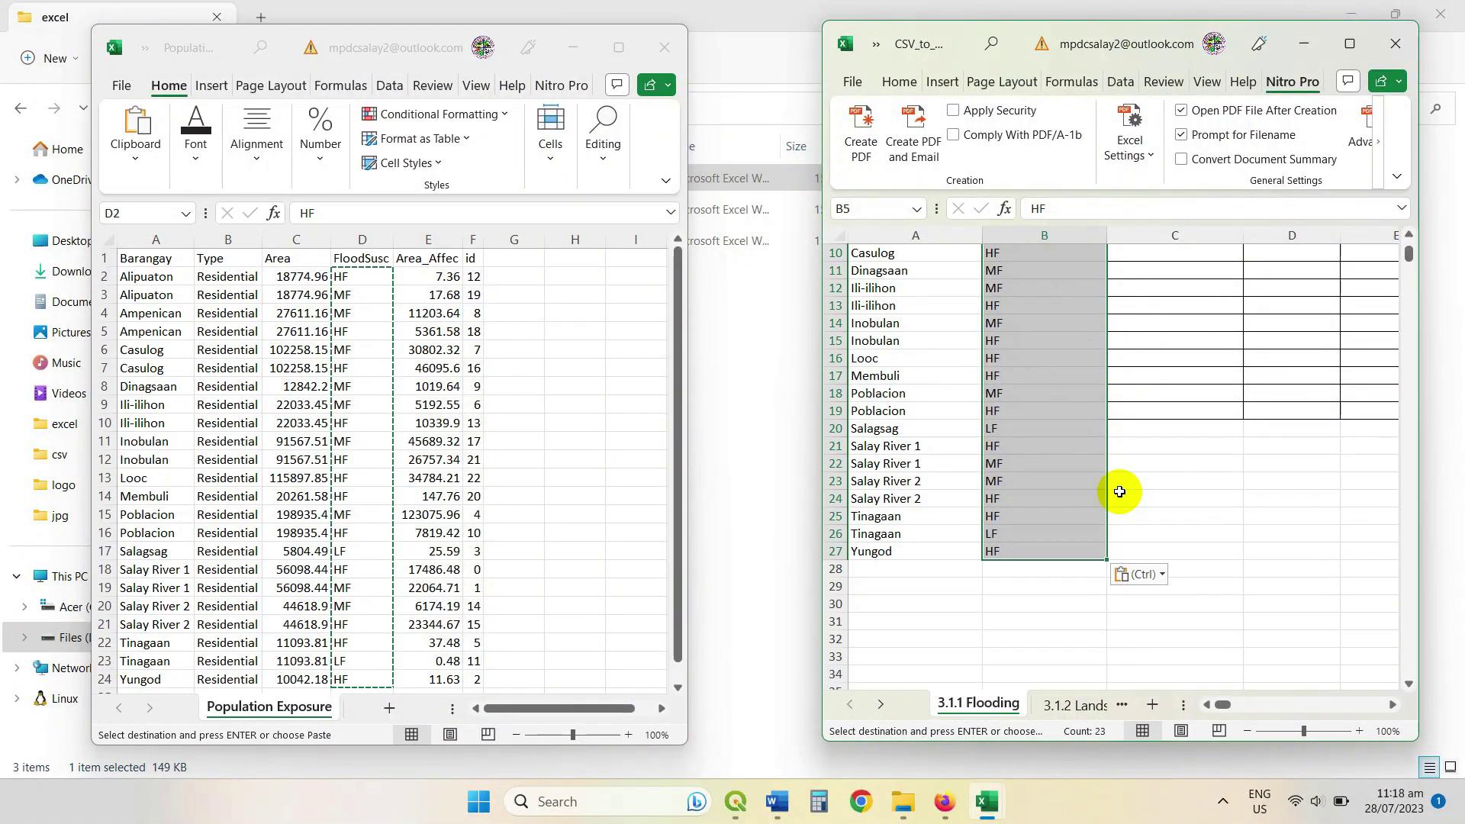
scroll(1119, 492, up, 1)
Step: Copy the Area values in C2:C24 of the Population Exposure sheet
click(297, 276)
drag(297, 276, 279, 675)
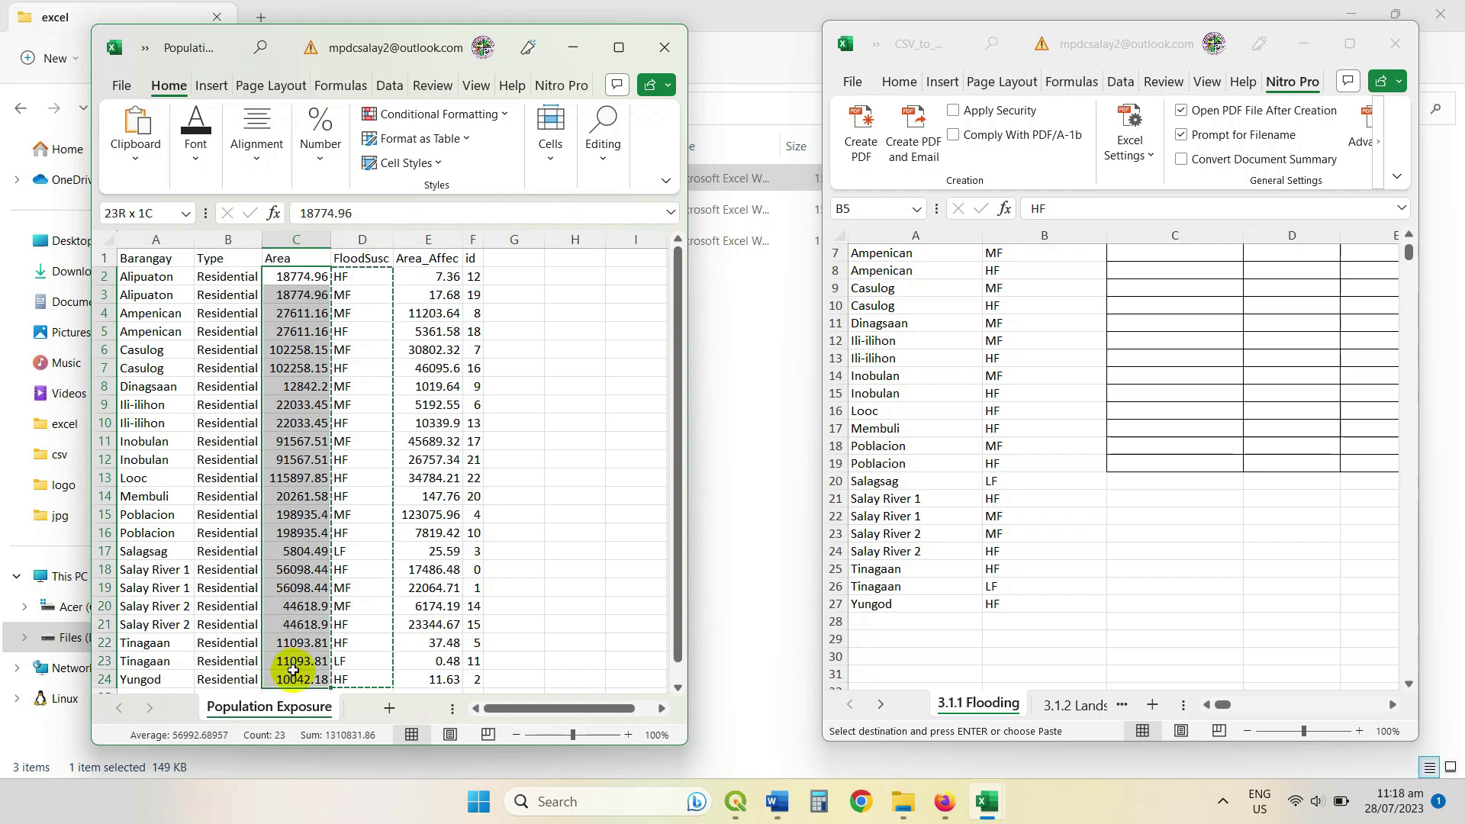
right_click(284, 536)
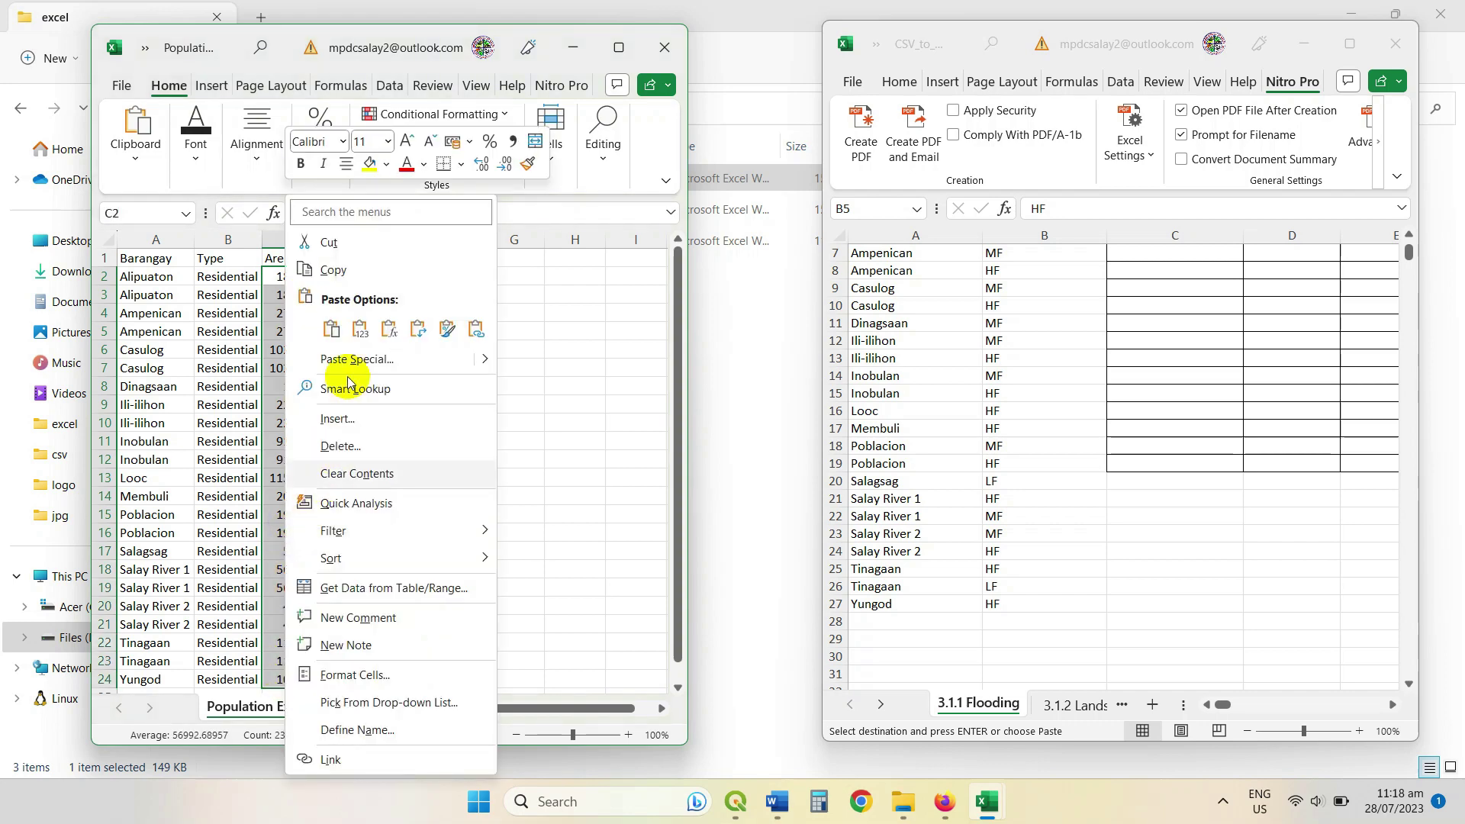
click(353, 269)
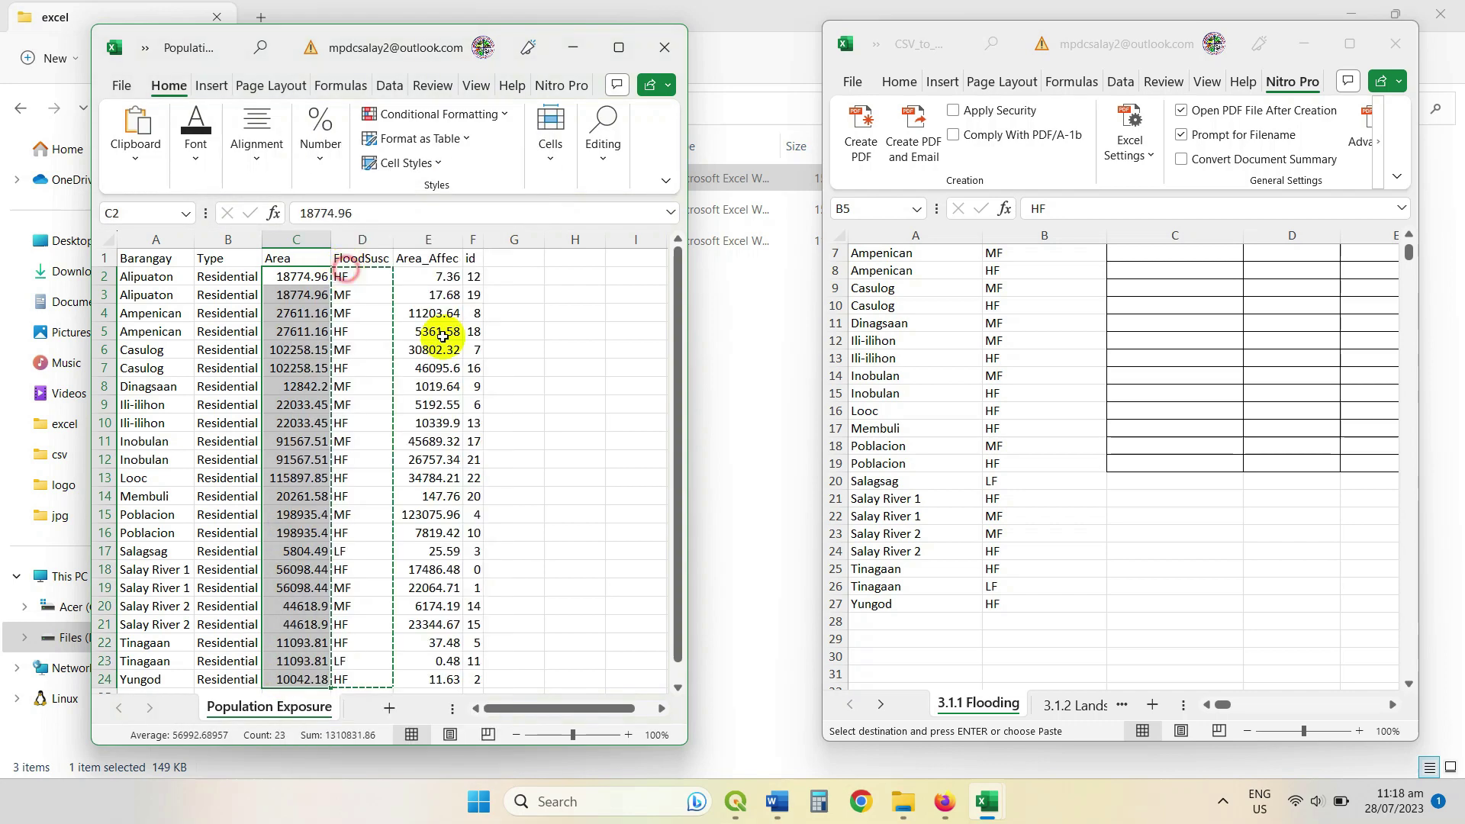
Step: Paste the copied Area values into the Total Residential Area (sq.m.) column of the 3.1.1 Flooding sheet, starting at I5
click(1392, 706)
click(1392, 706)
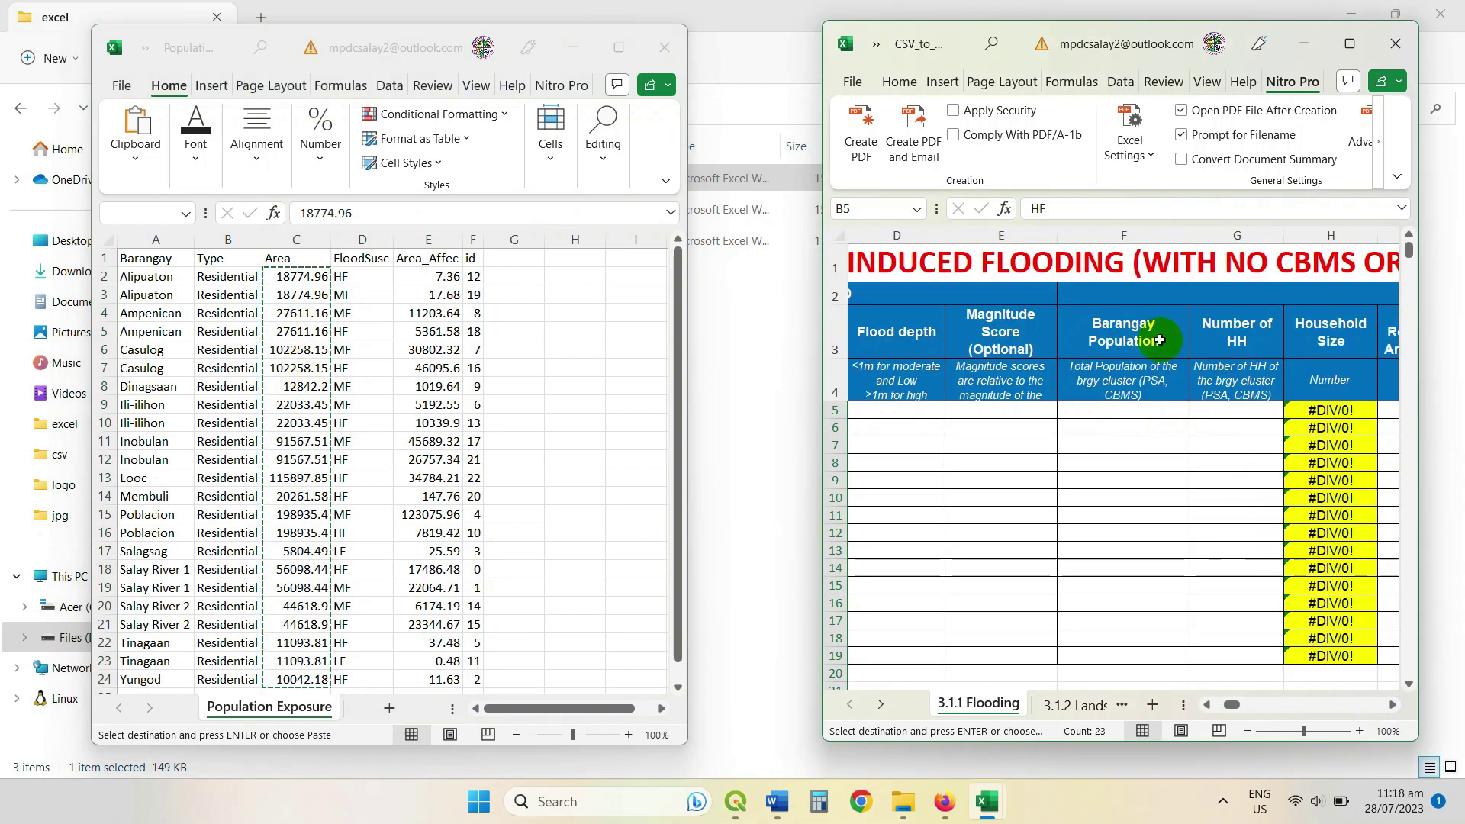
click(1392, 706)
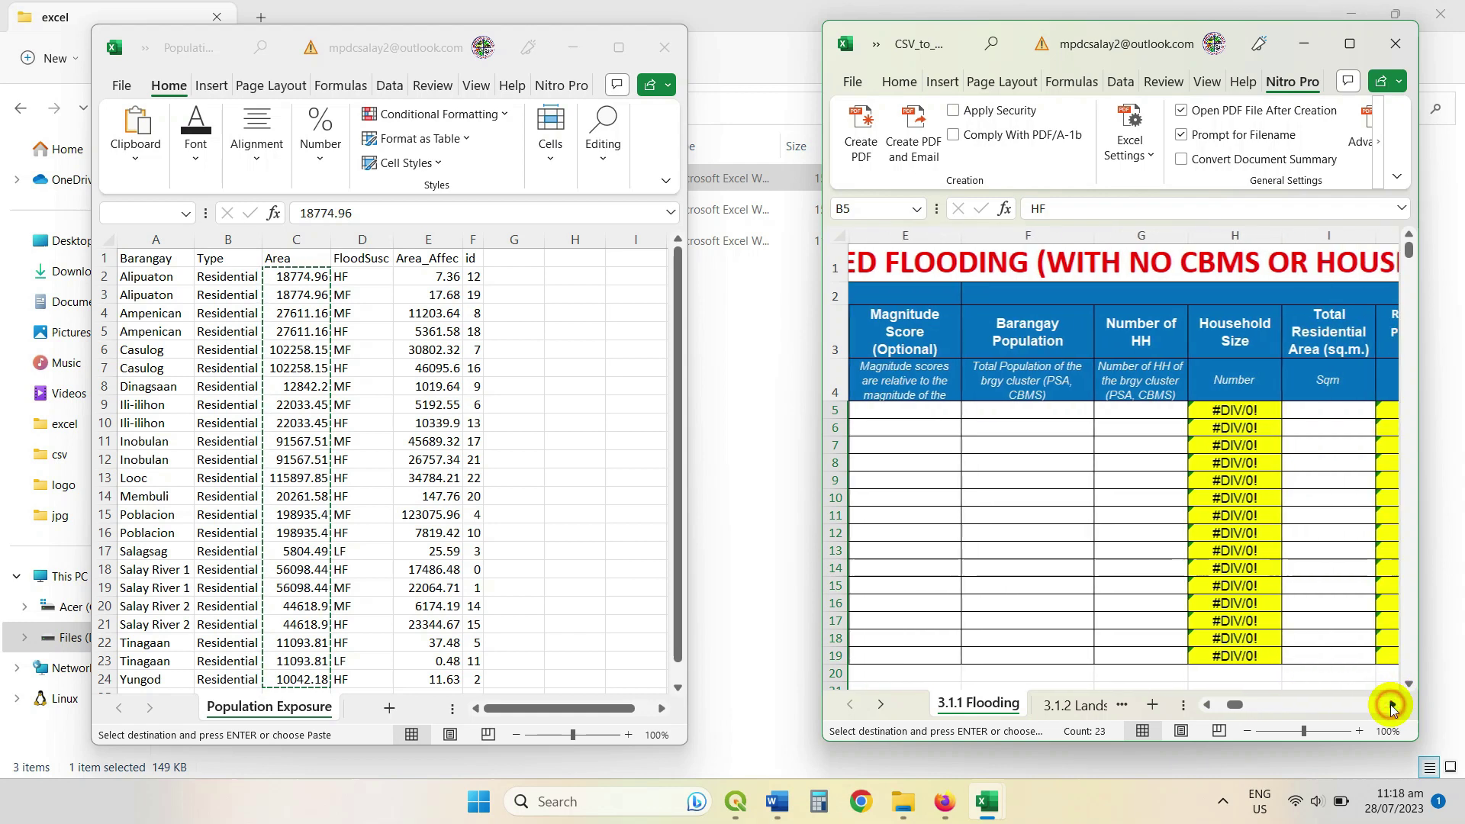
click(1393, 706)
click(1393, 706)
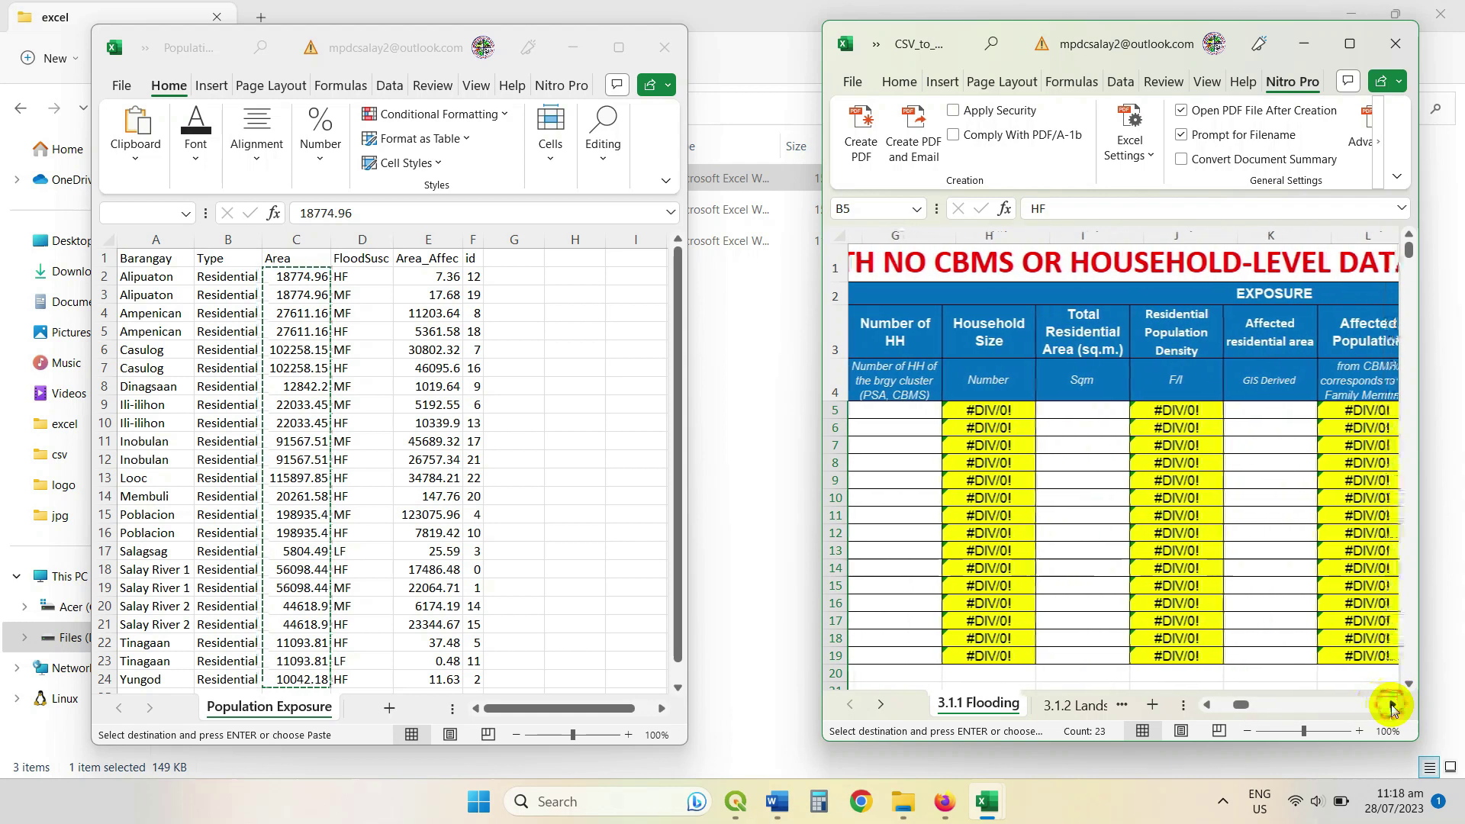
click(1069, 411)
right_click(1069, 410)
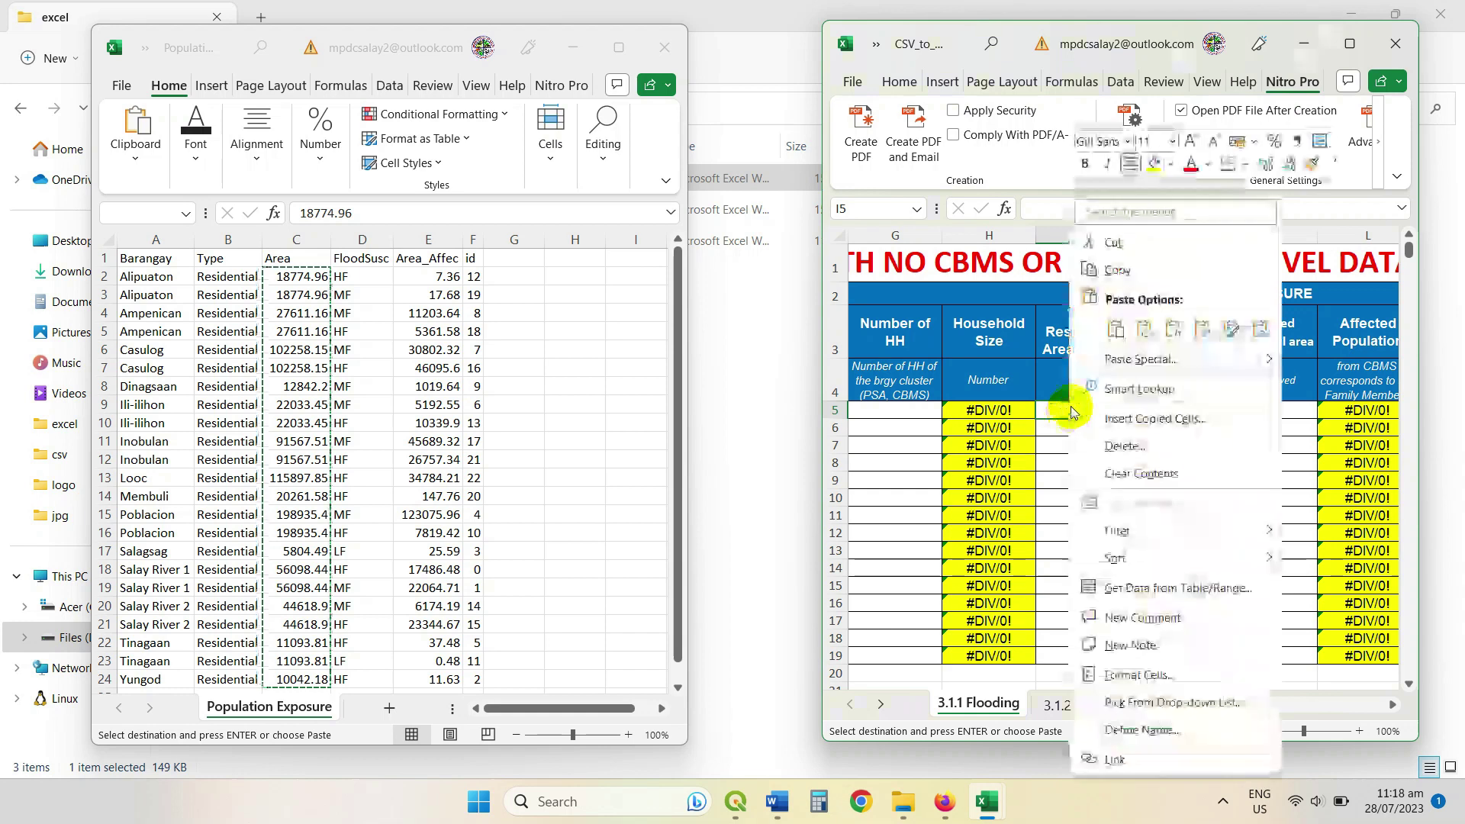
click(1120, 328)
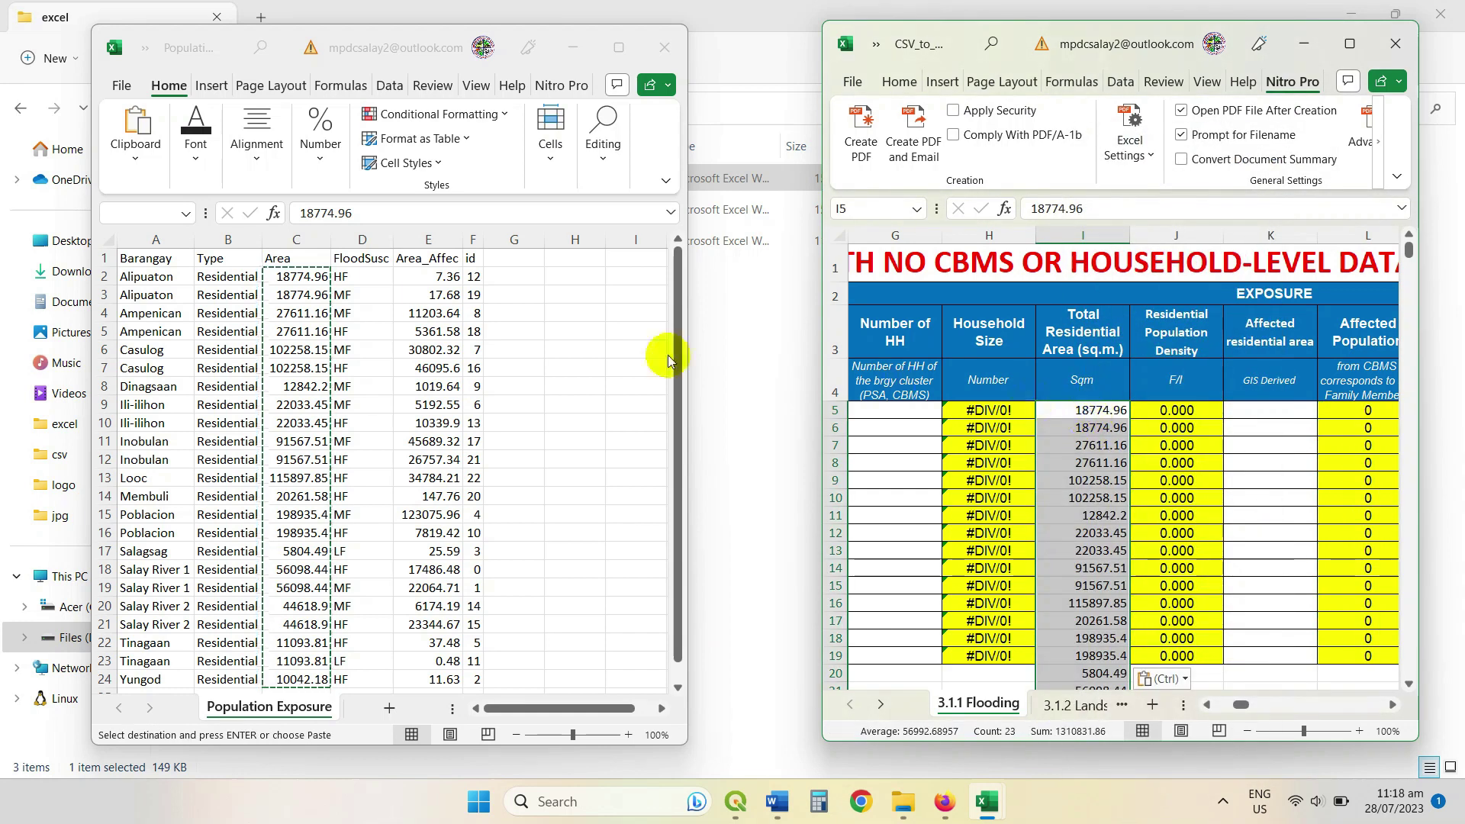
Step: Copy the Area_Affec values in E2:E24 of the Population Exposure sheet
click(439, 276)
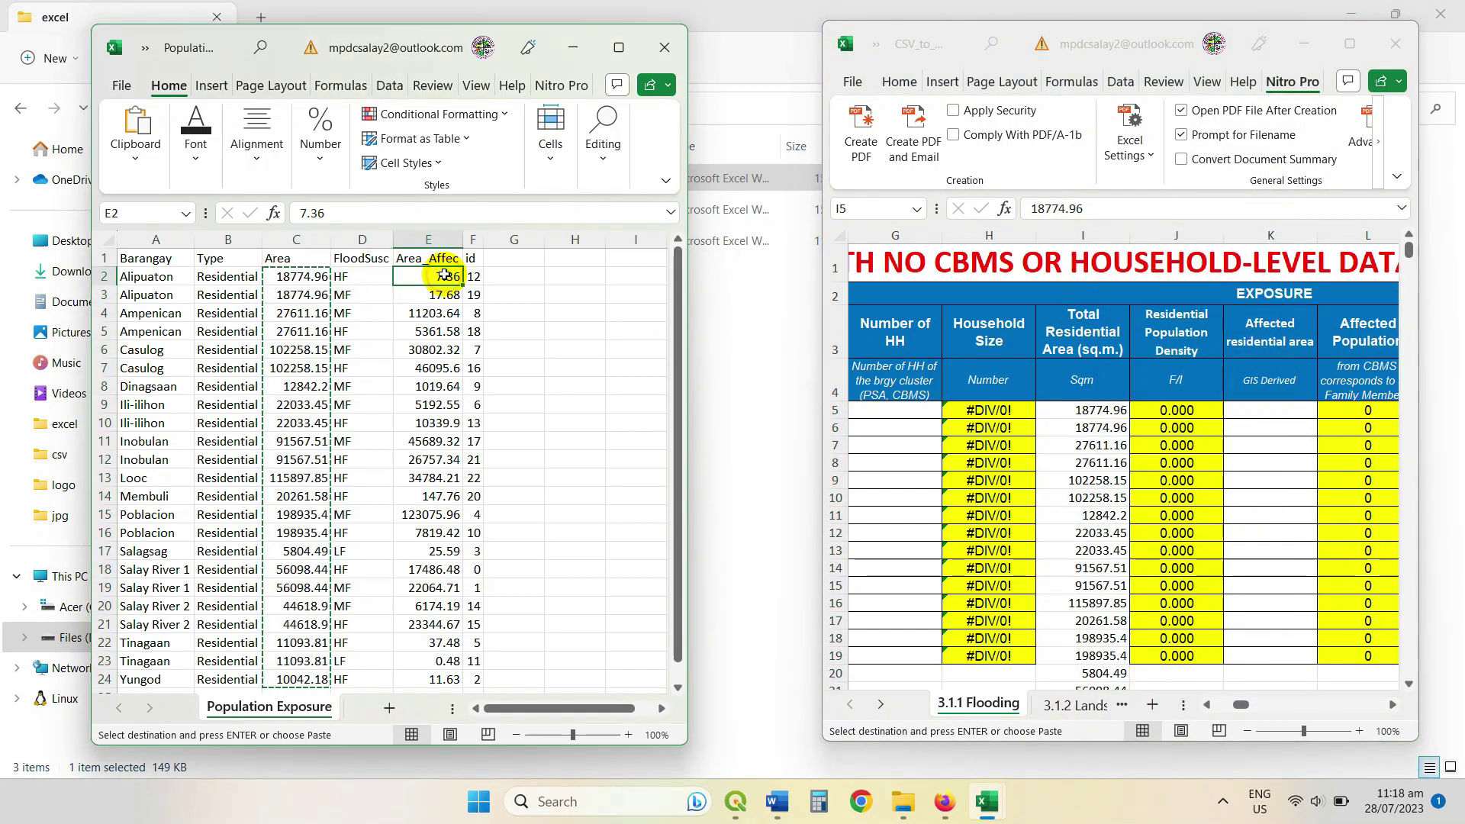
drag(444, 275, 429, 678)
right_click(427, 586)
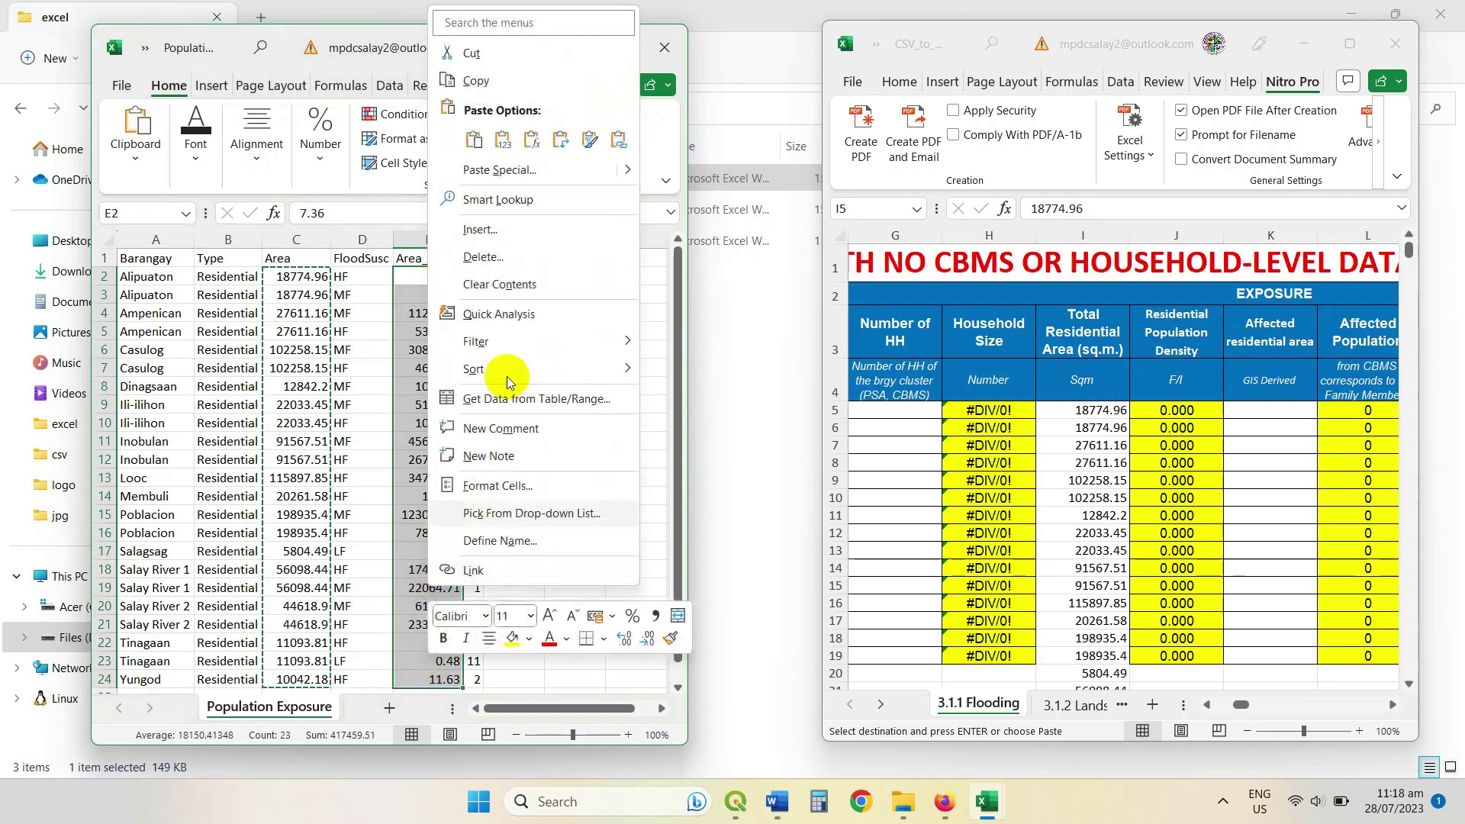
click(472, 76)
Step: Paste the copied Area_Affec values into the Affected residential area column of the 3.1.1 Flooding sheet, starting at K5
click(1256, 410)
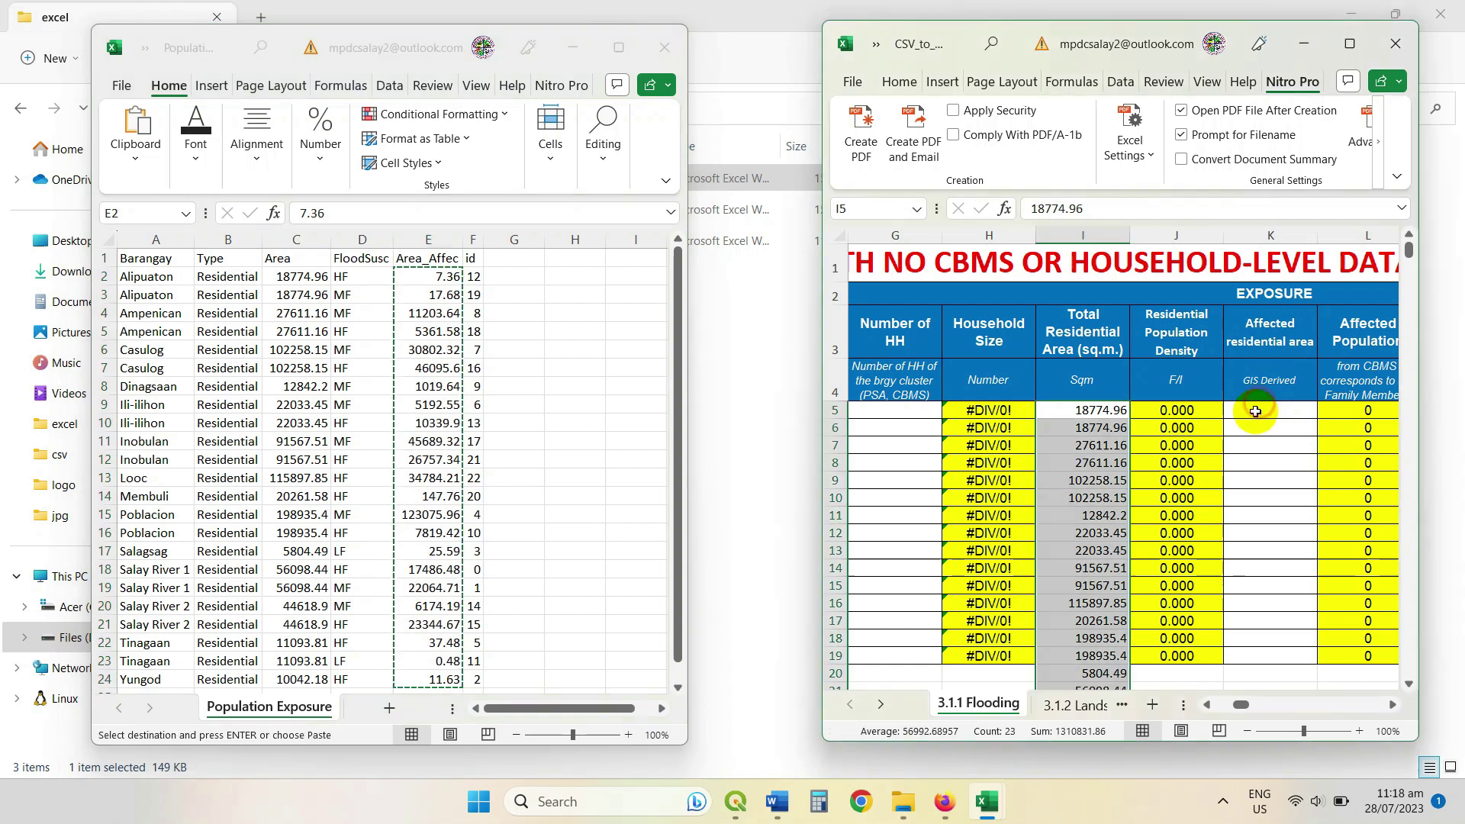
right_click(1255, 410)
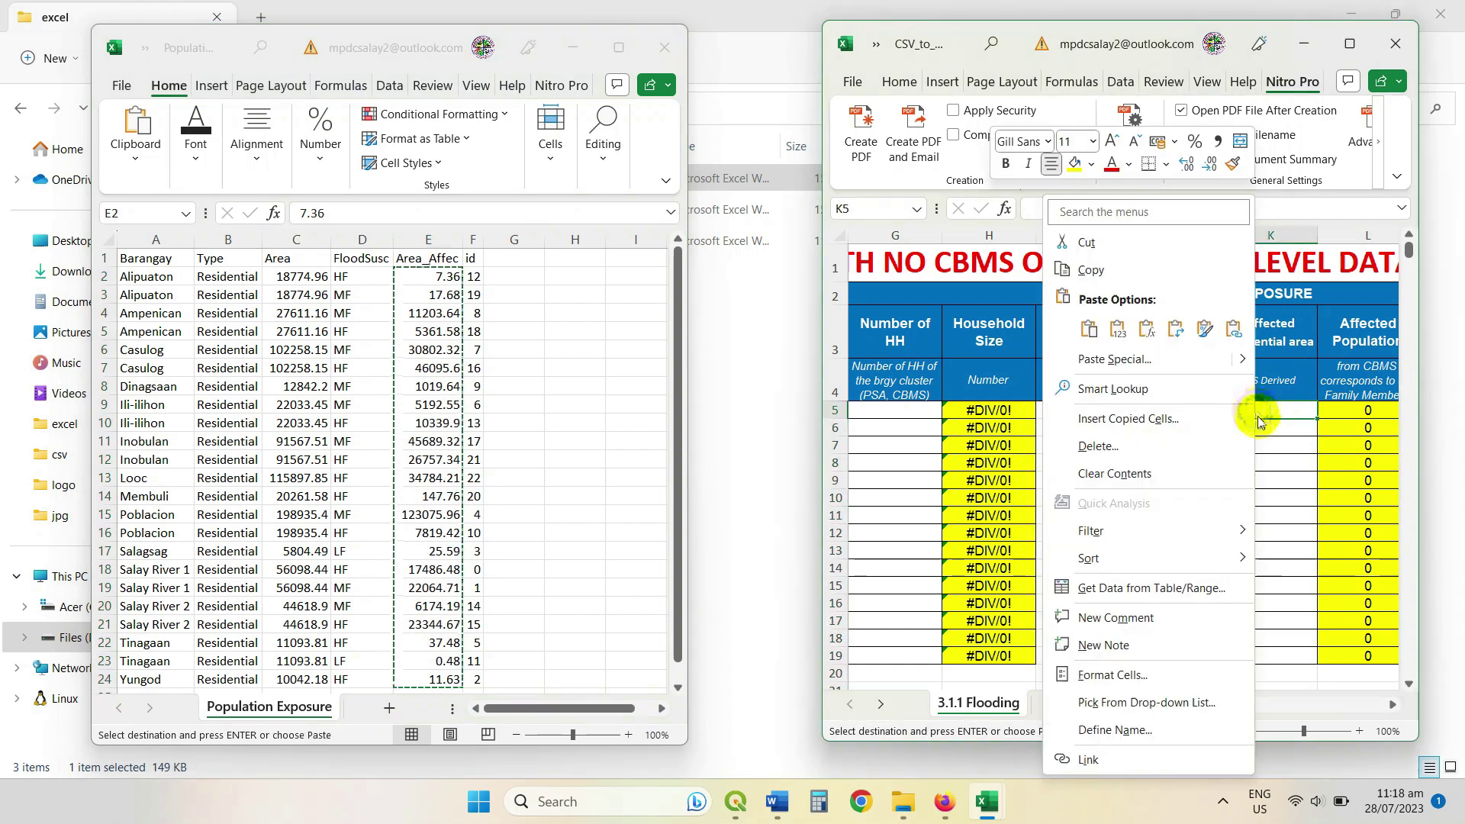
click(1087, 329)
Step: Copy the id values in F2:F24 of the Population Exposure sheet
drag(479, 275, 468, 681)
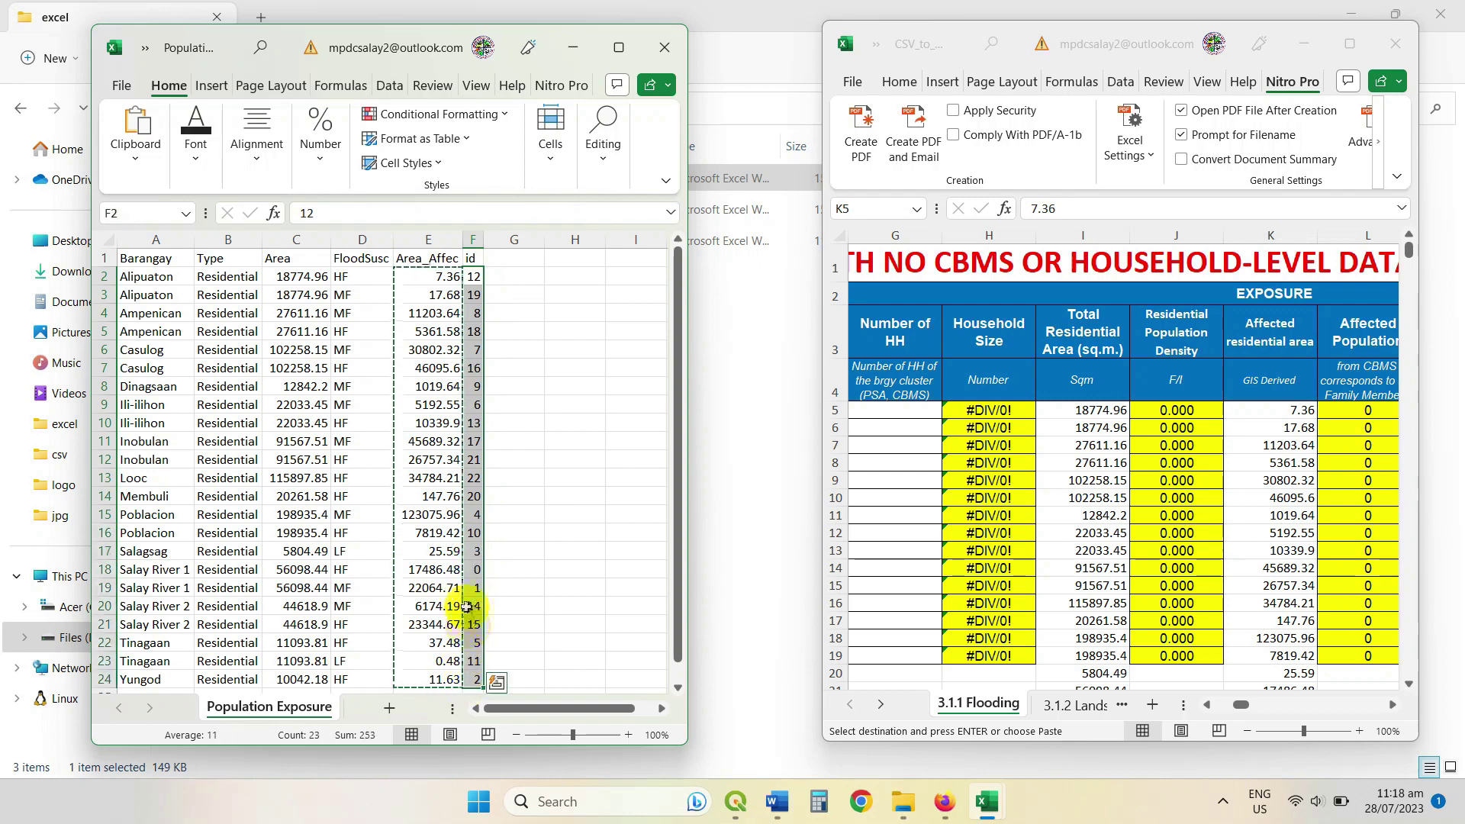
right_click(474, 582)
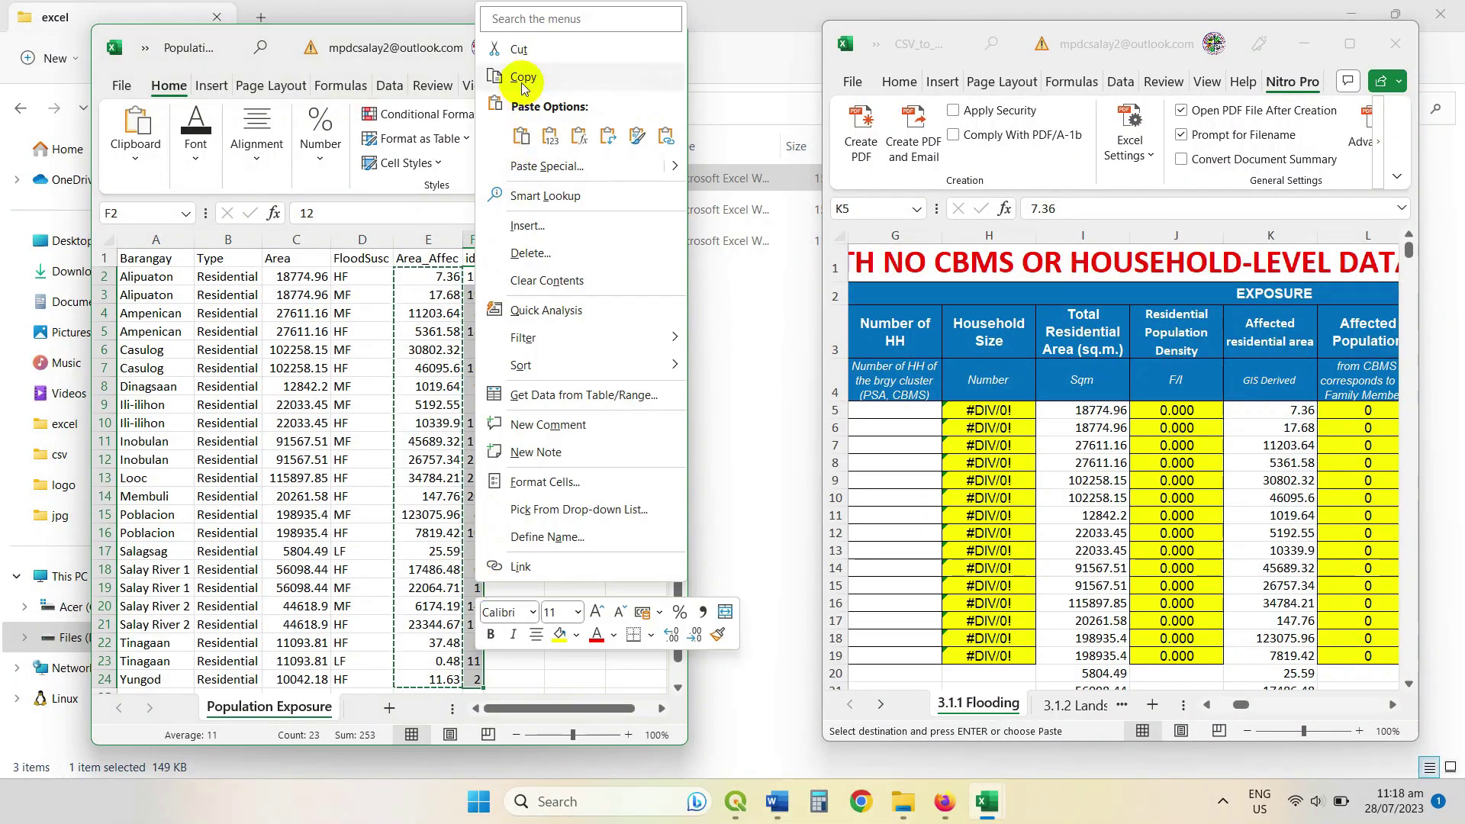
key(ctrl+c)
Step: Paste the copied id values into the empty column after Level of land use control on the 3.1.1 Flooding sheet, starting at BA5
click(1390, 705)
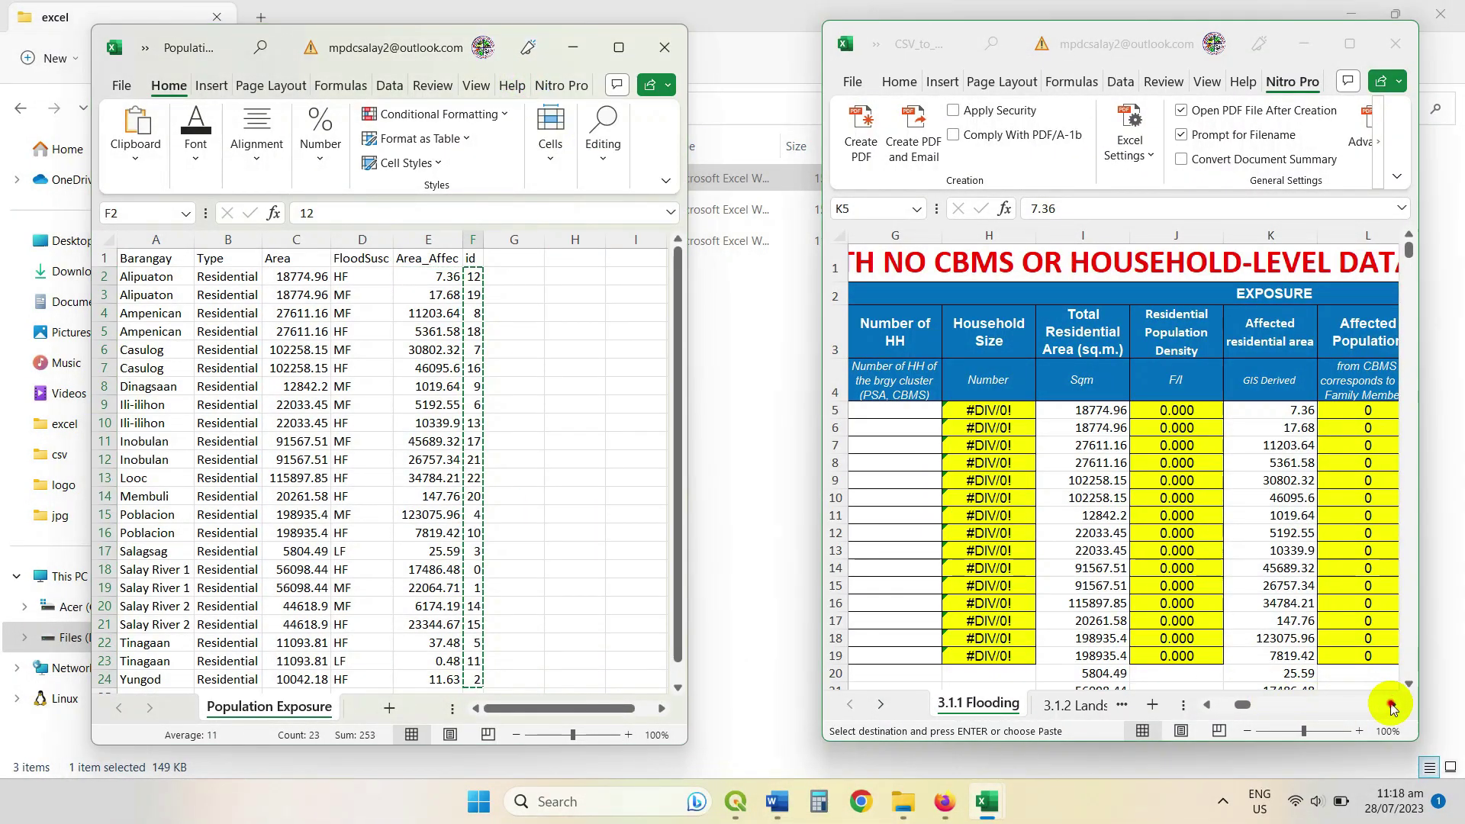
drag(1389, 706, 1386, 706)
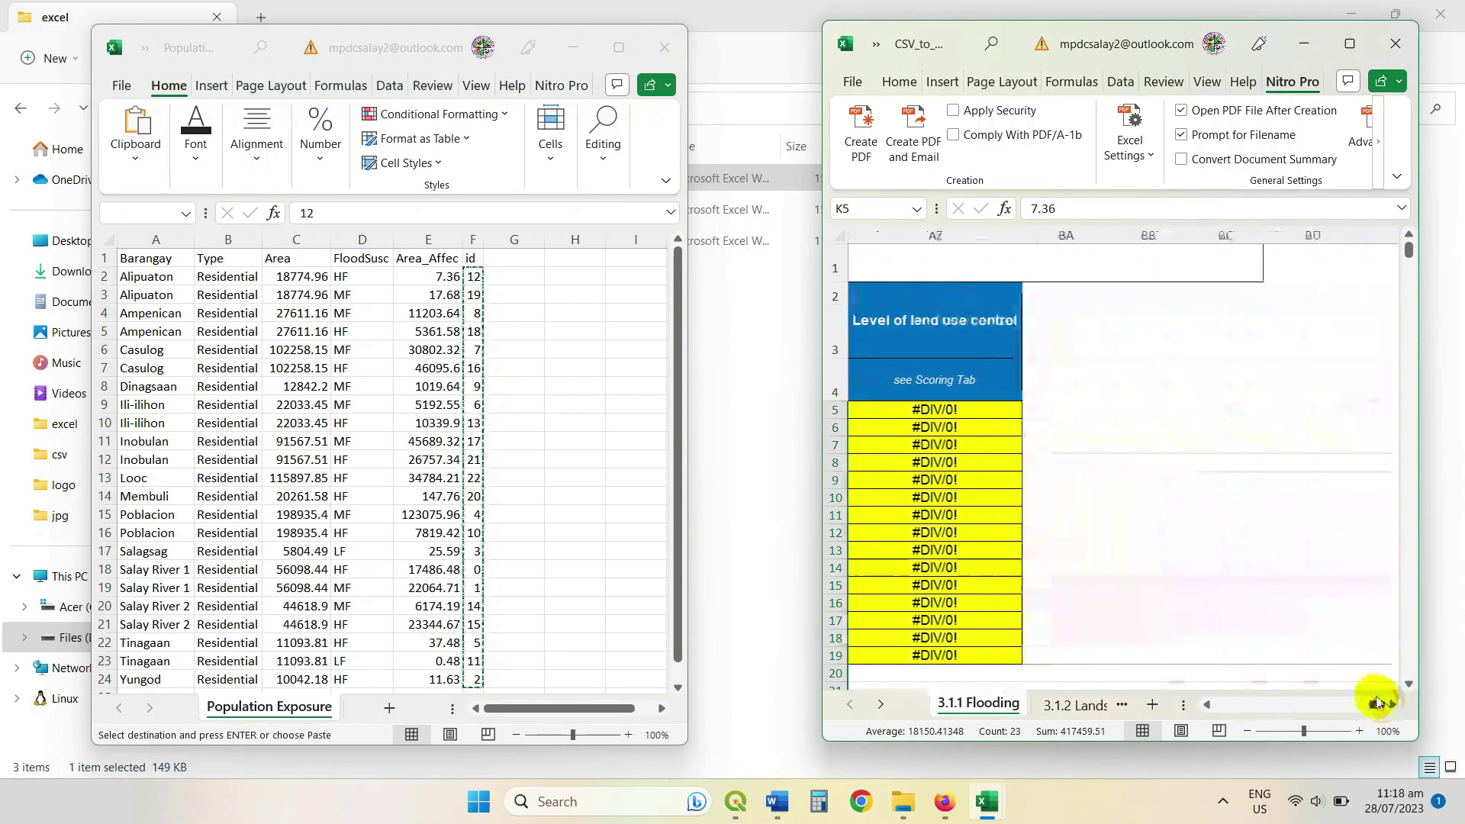
click(1066, 408)
right_click(1066, 408)
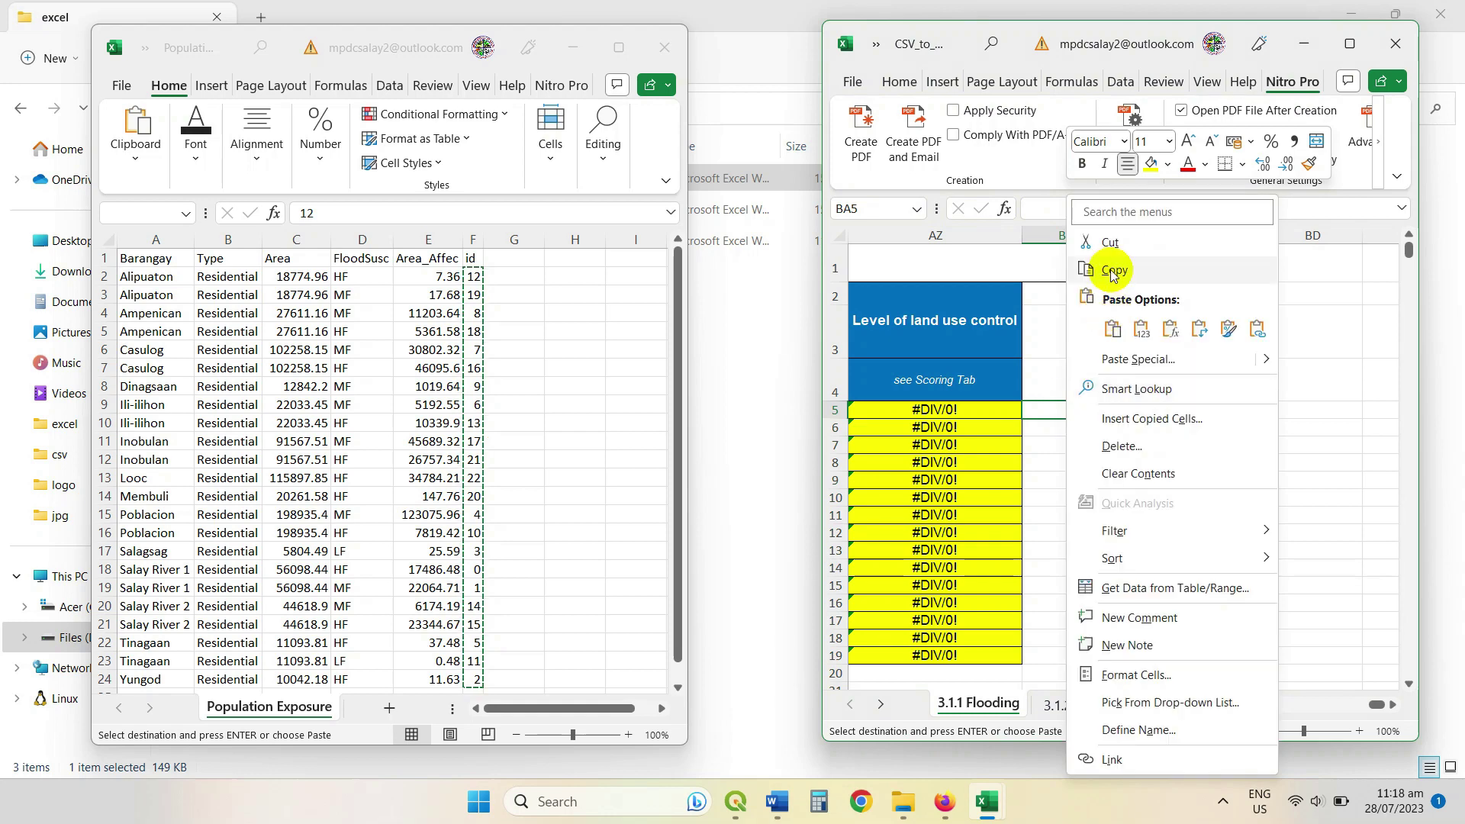
click(1112, 329)
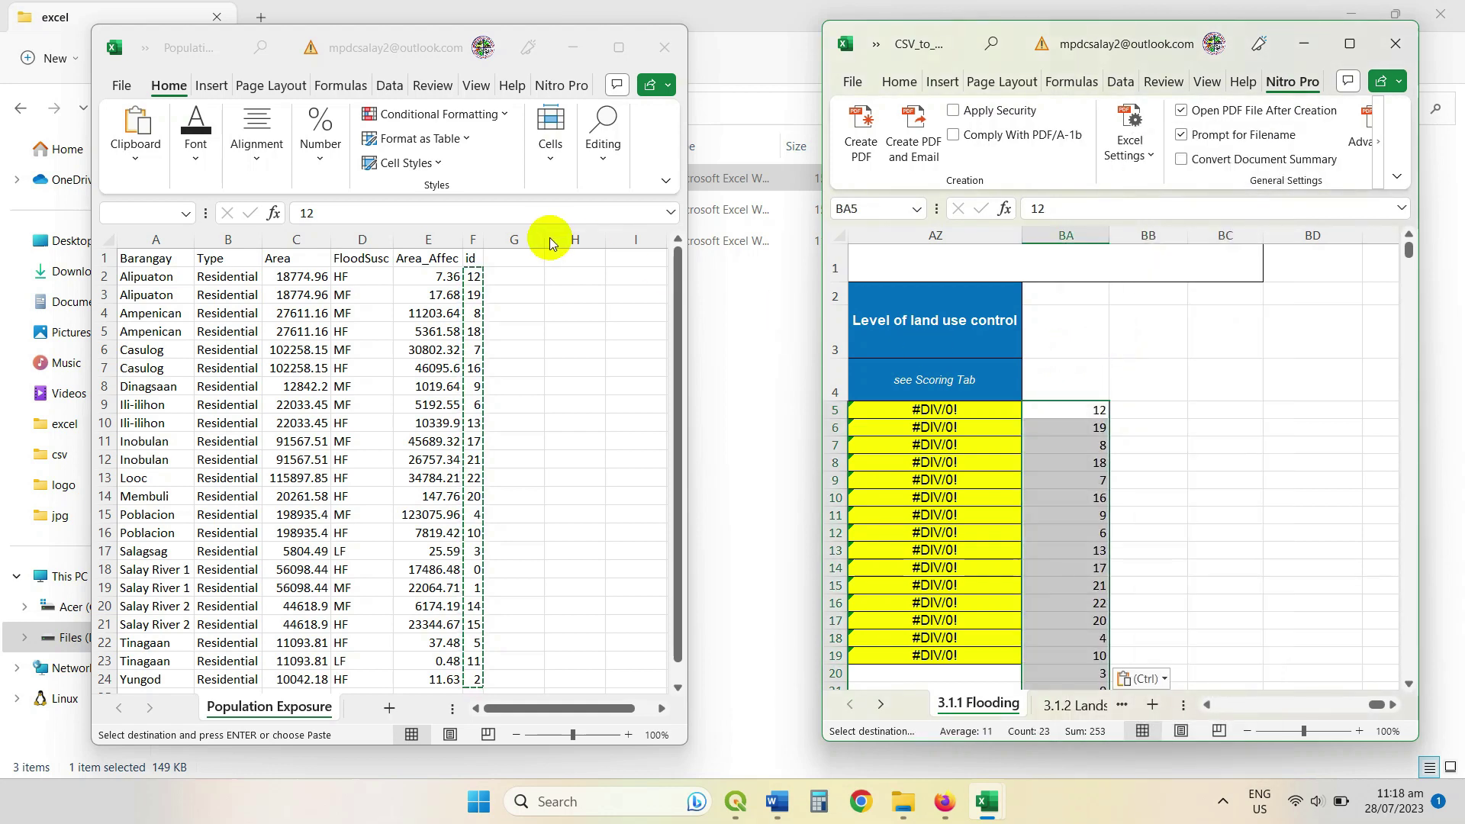
Step: Enter the heading "id" in cell BA3 above the pasted id values
click(1067, 326)
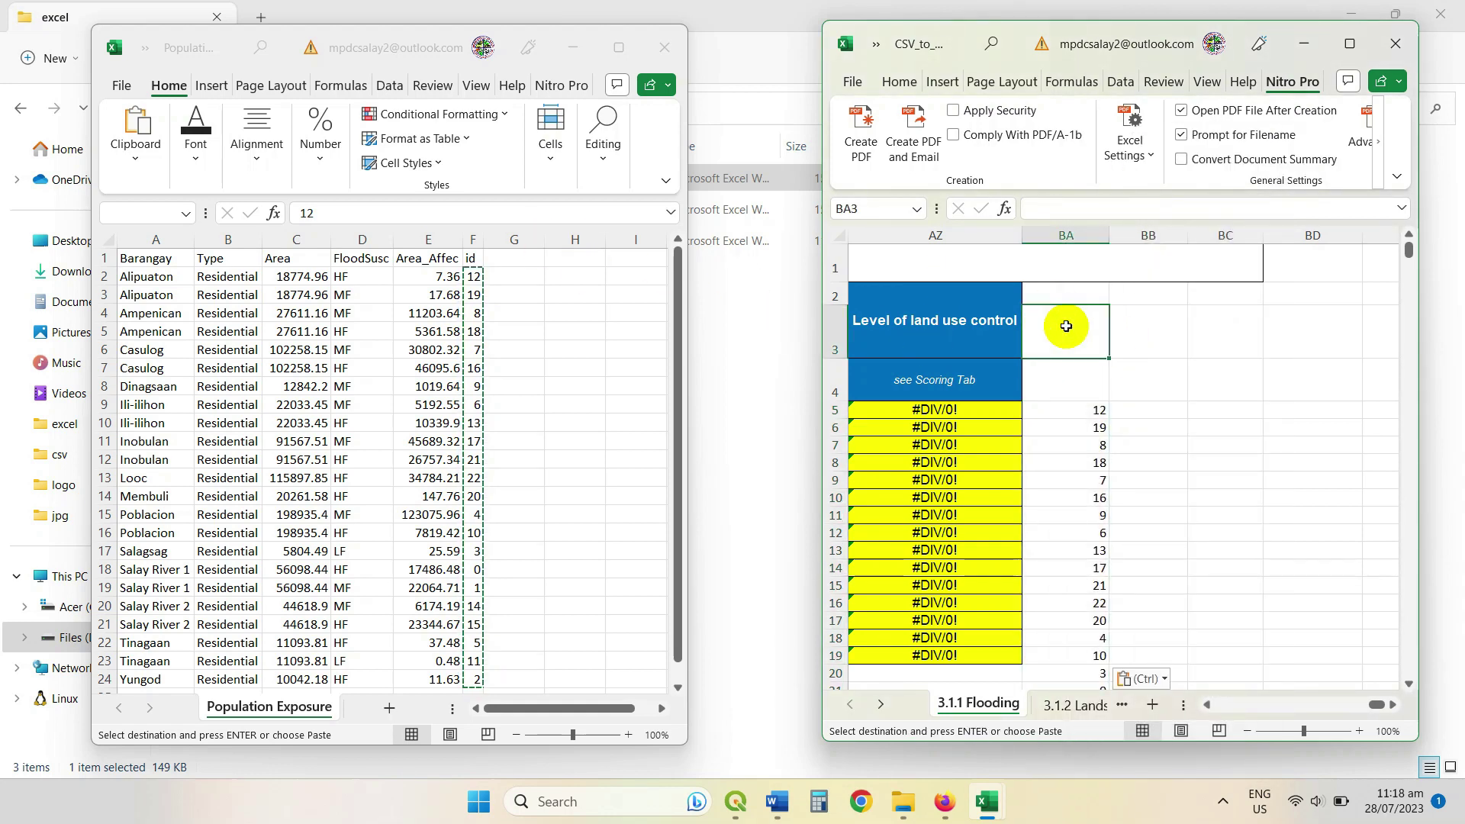
text(id)
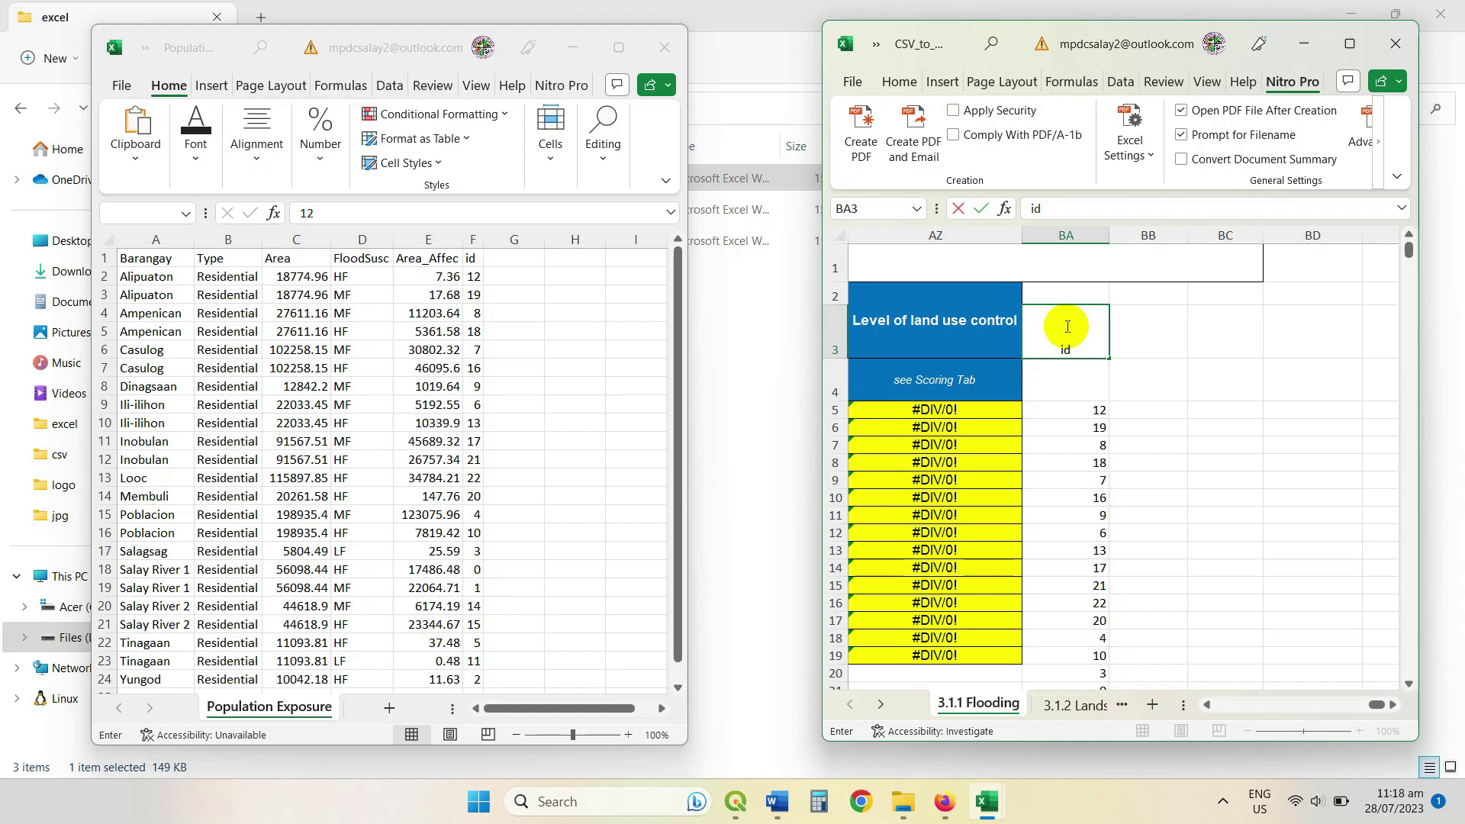
click(1069, 532)
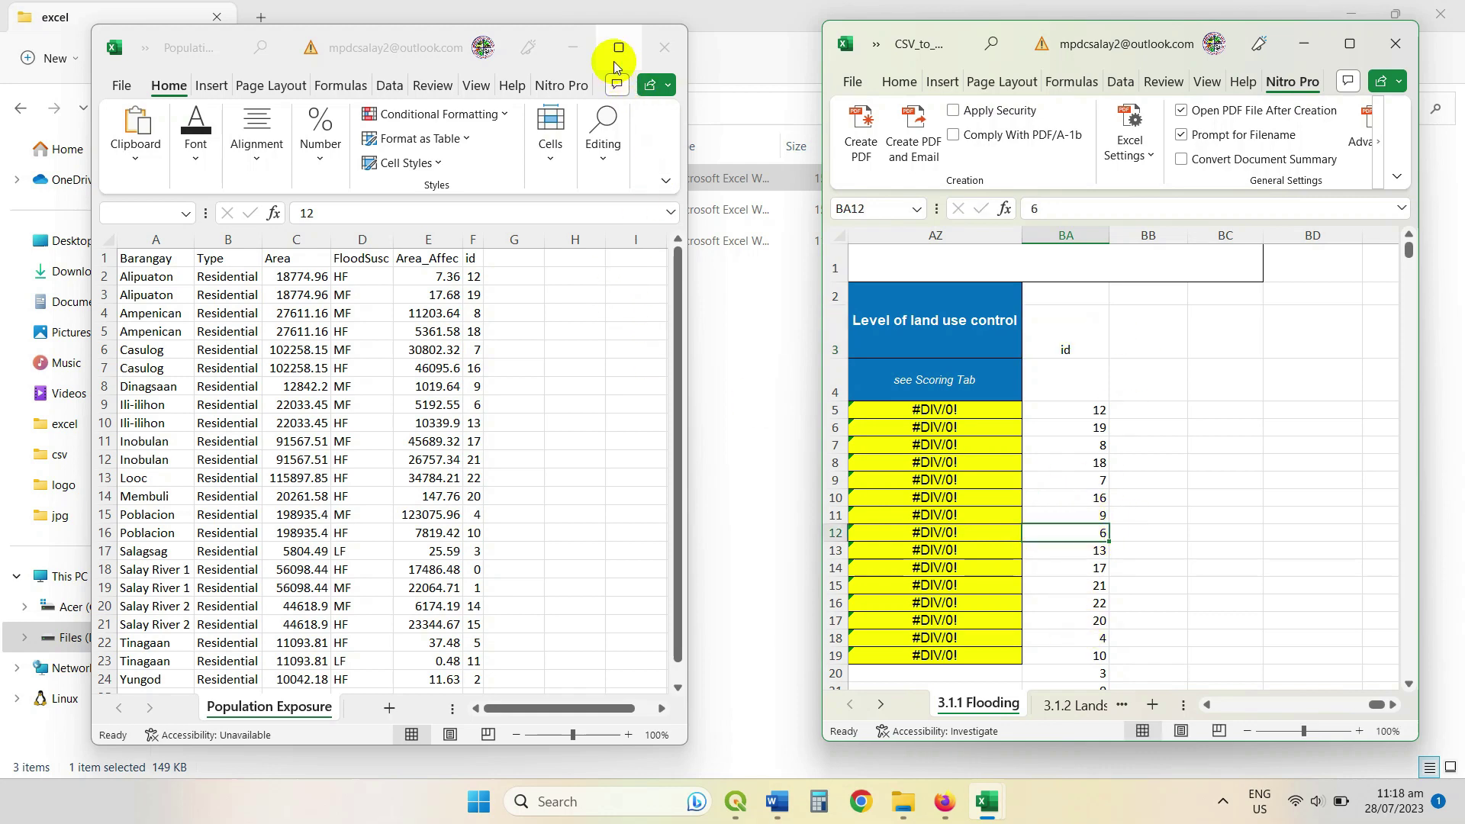
Step: Close Population Exposure.csv without saving its changes and maximize the CSV_to_Database workbook
click(665, 48)
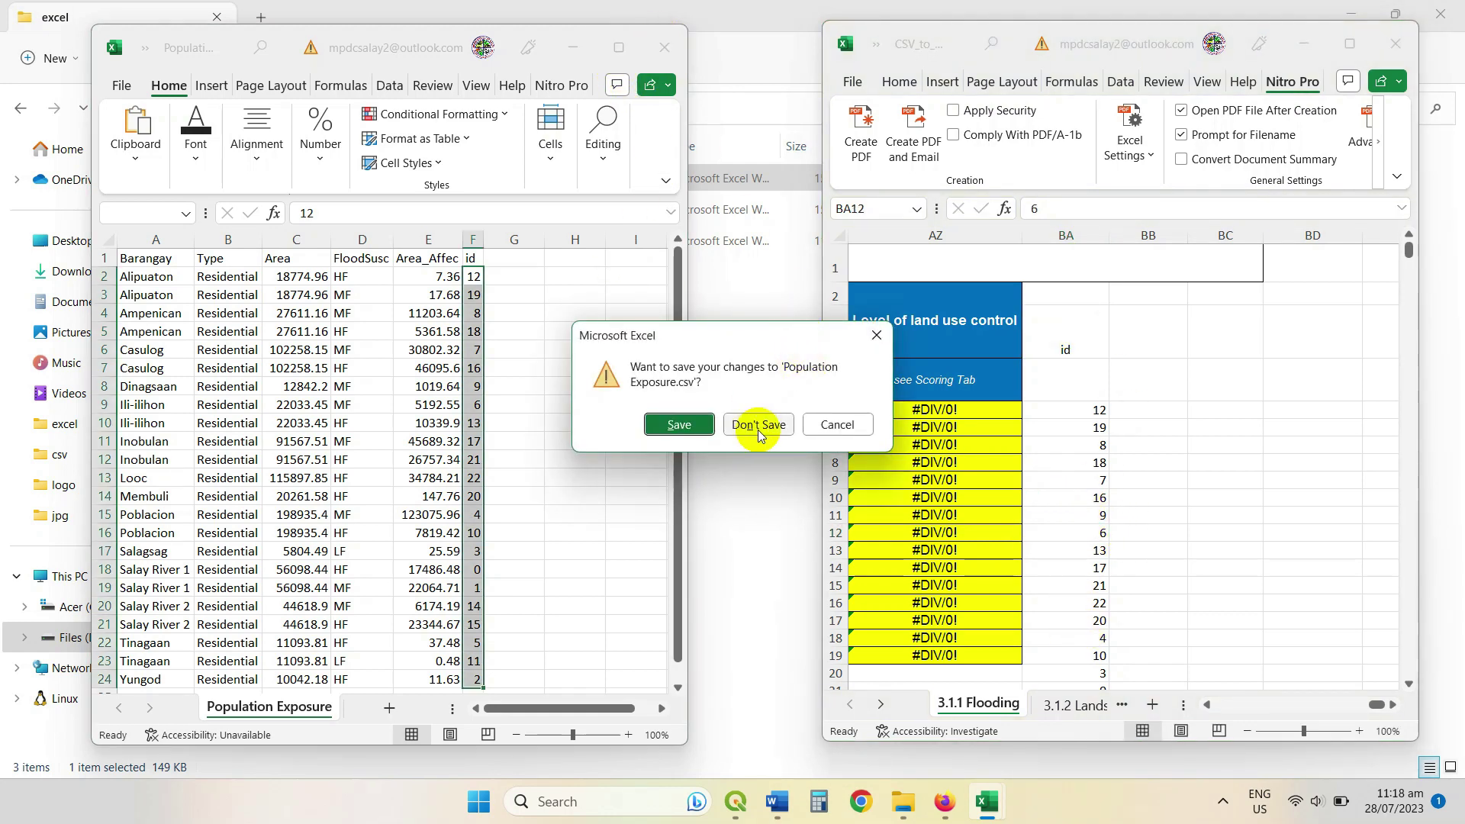
click(759, 426)
click(1350, 43)
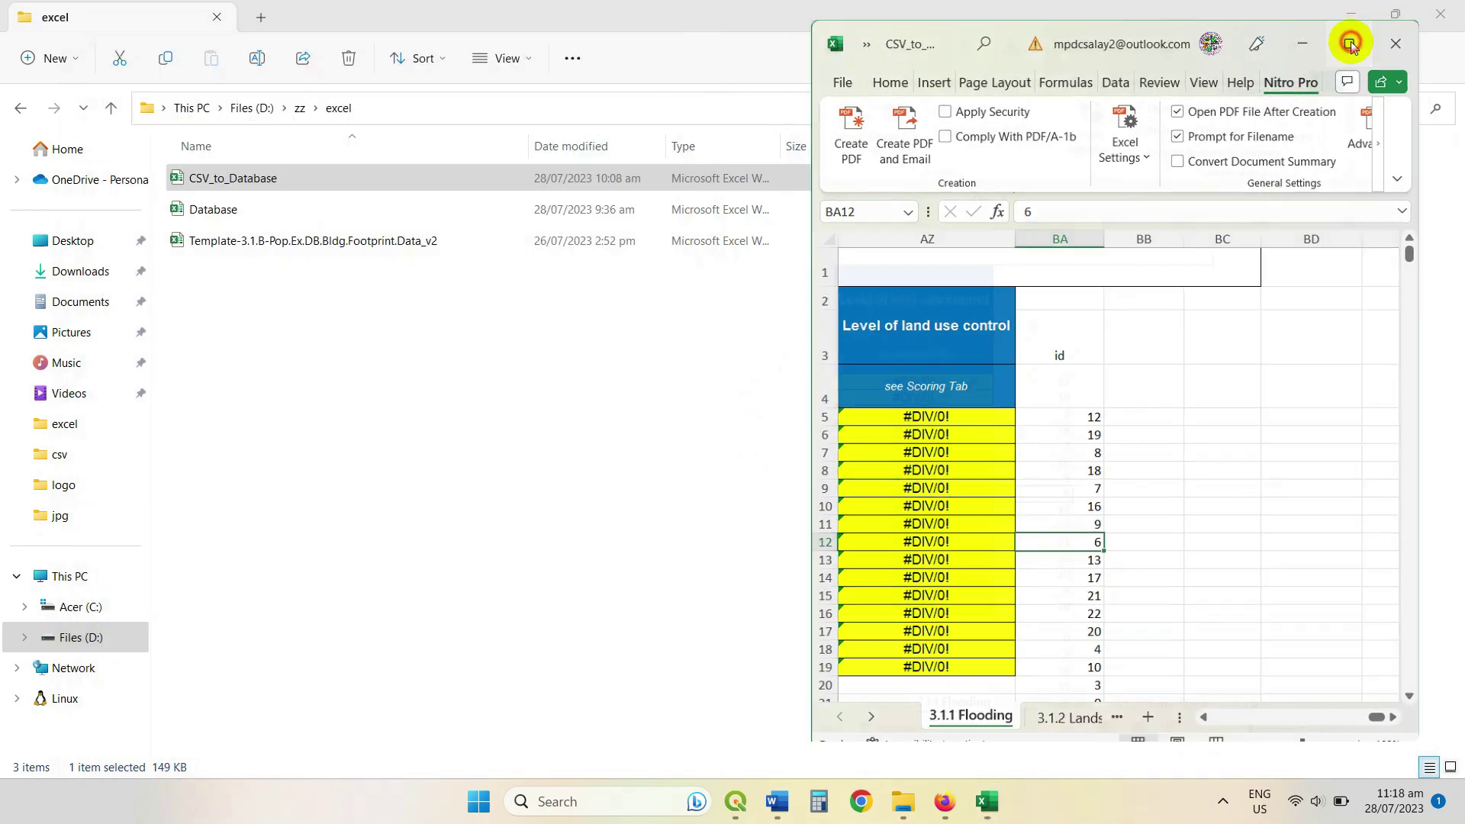
Step: Fill the row 19 formatting and Household Size formula in C19:H19 down to row 27
drag(1353, 745, 465, 687)
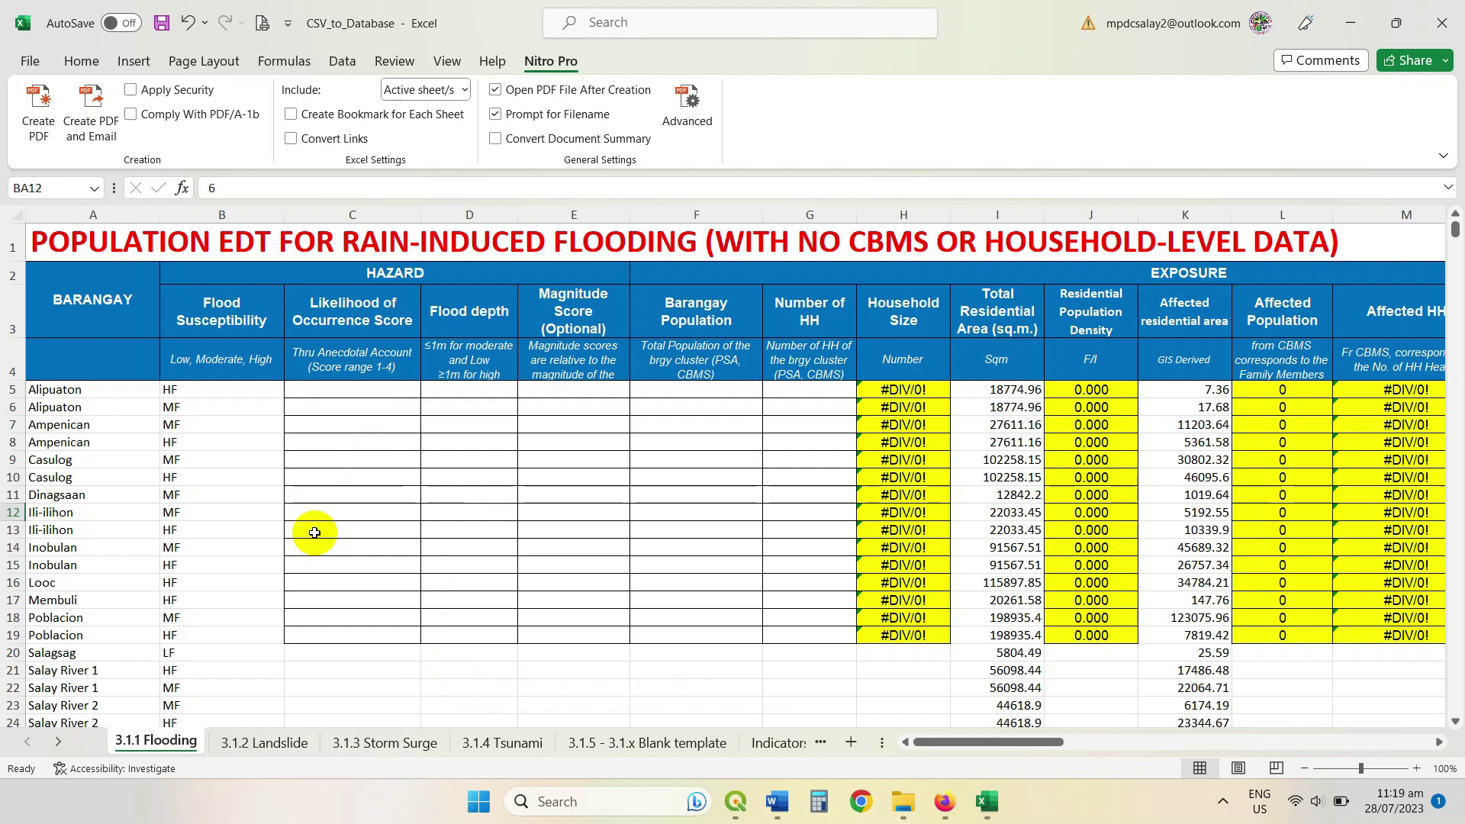
scroll(314, 532, down, 2)
scroll(315, 532, up, 1)
click(325, 522)
drag(325, 522, 949, 664)
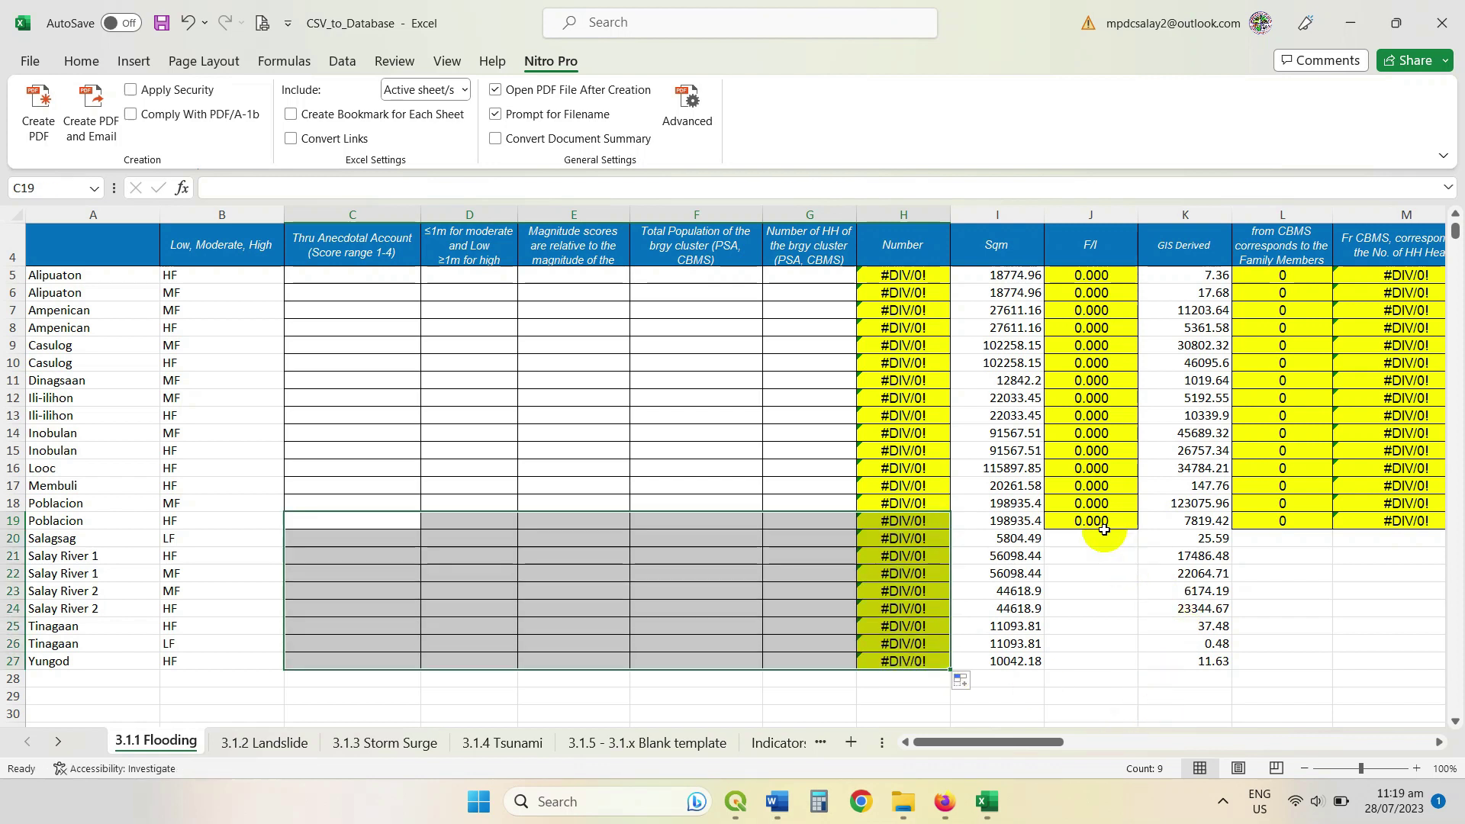
Step: Fill the Residential Population Density formula in J19 down to row 27, dismissing the security notification
click(1120, 534)
click(1110, 522)
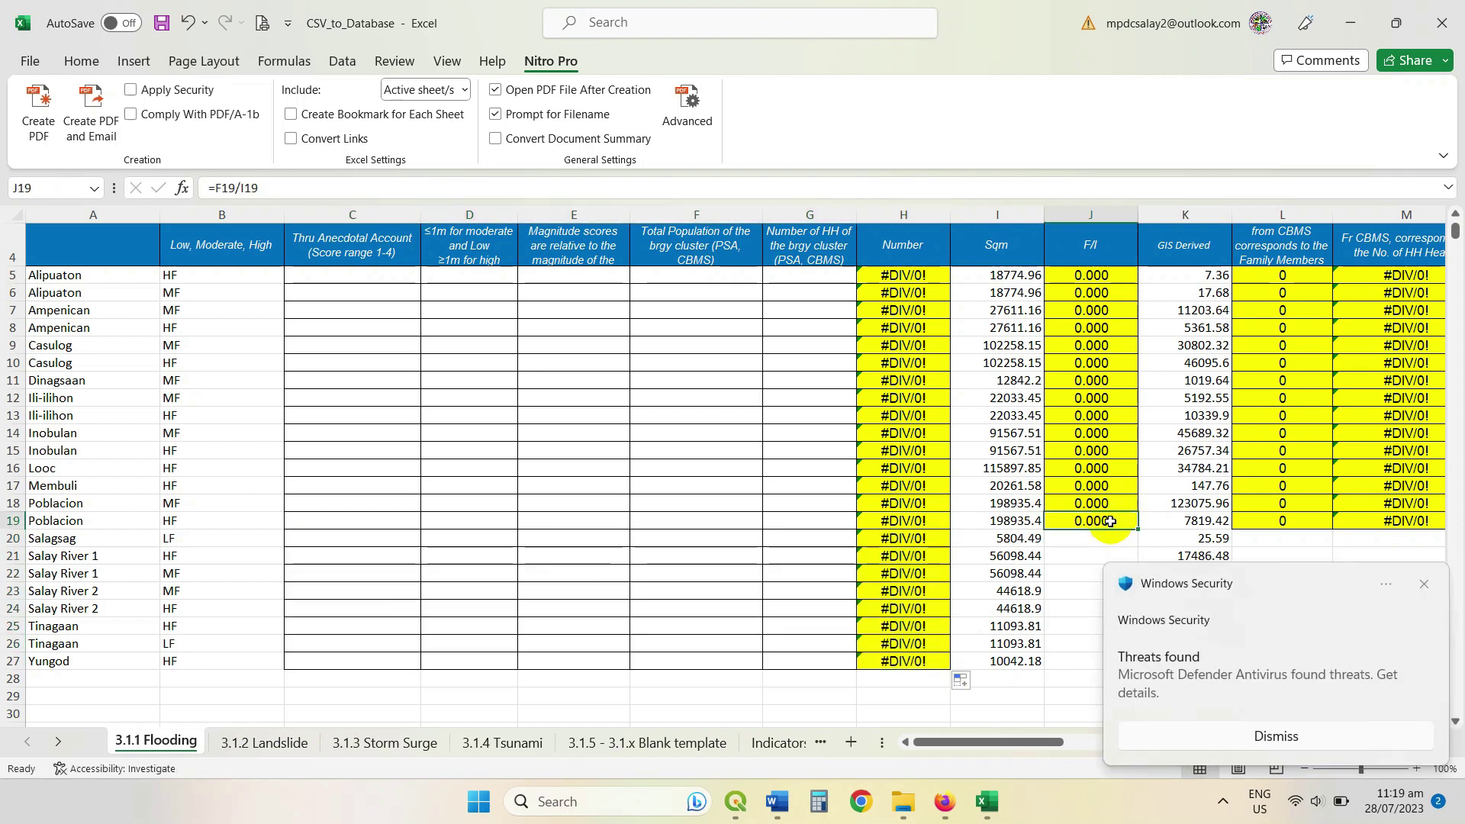
click(1430, 592)
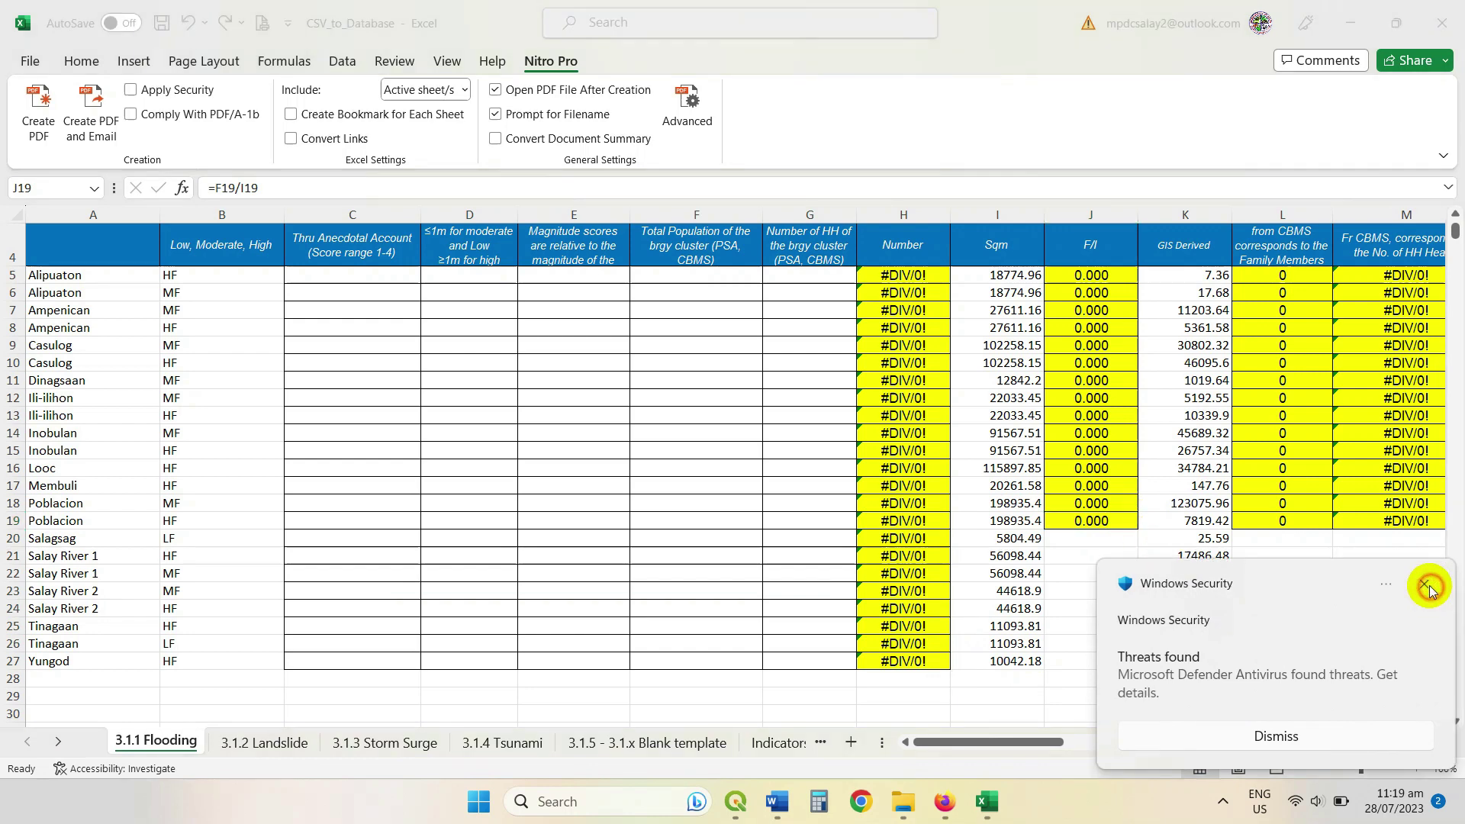
double_click(1140, 529)
Step: Fill the remaining row 19 formulas and formatting in L19:AZ19 down to row 27
drag(1008, 745, 1062, 731)
drag(691, 517, 1129, 514)
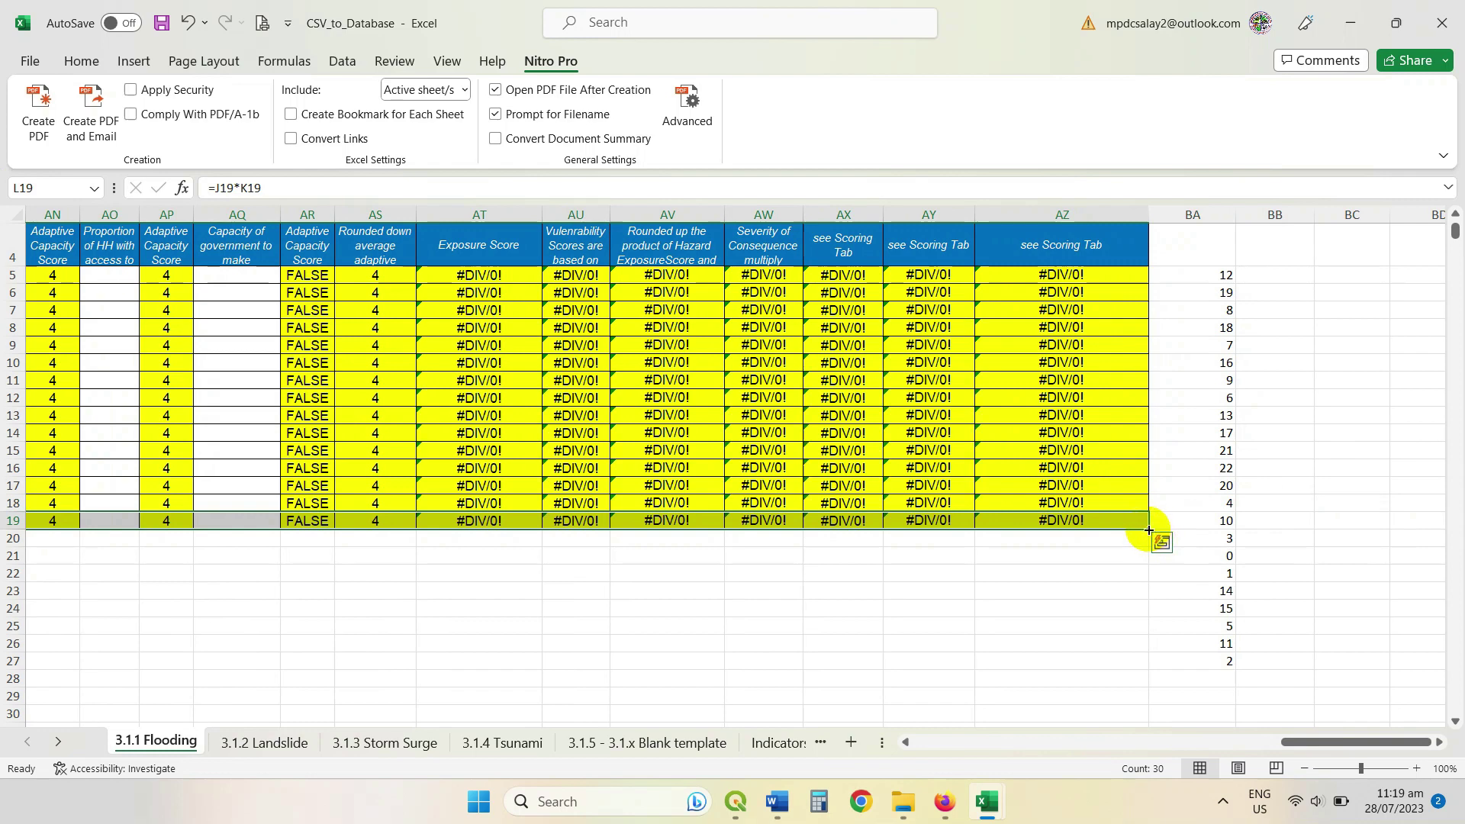
double_click(1149, 529)
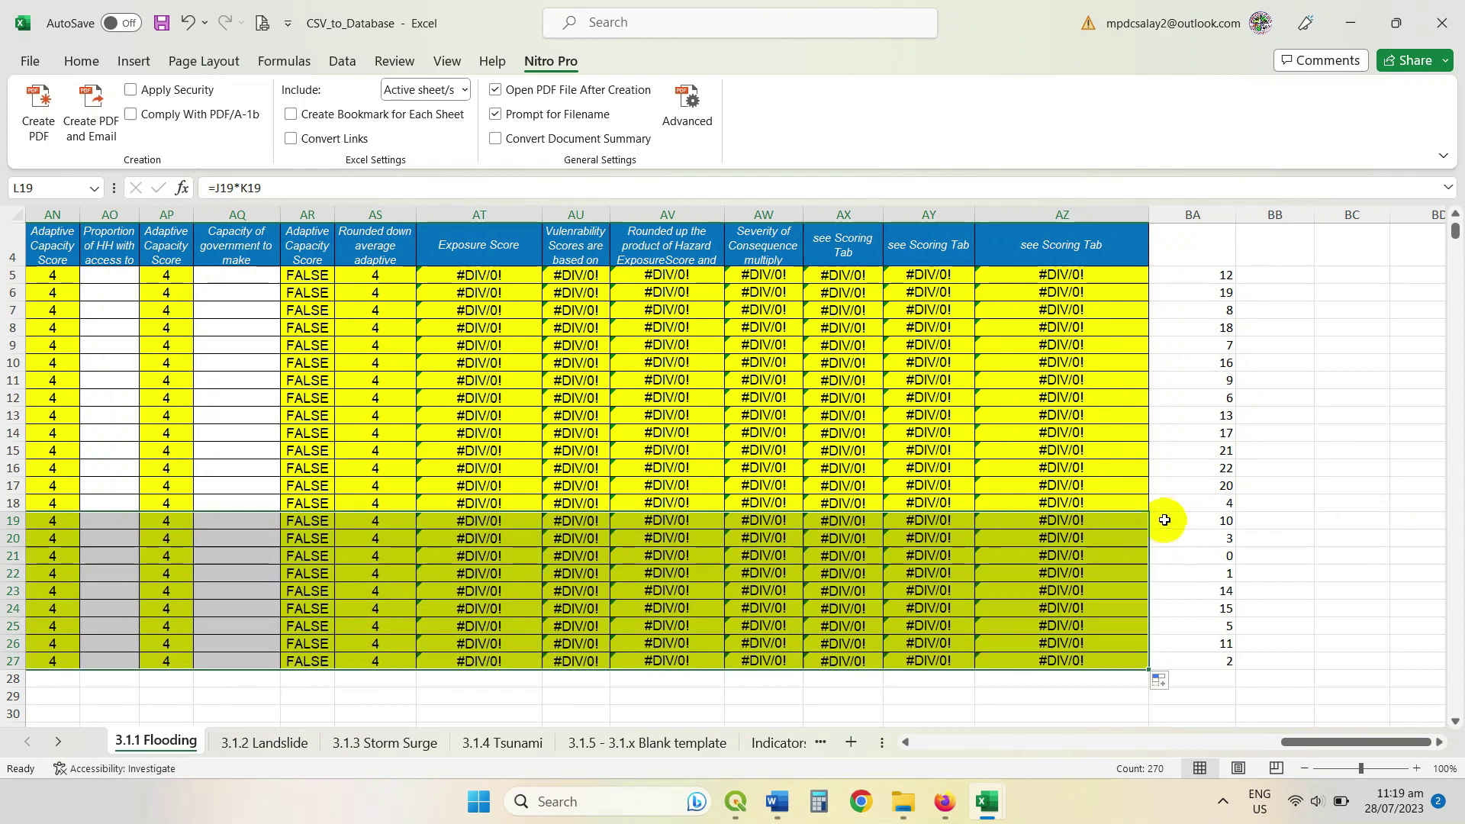
scroll(1160, 514, up, 1)
drag(1308, 742, 716, 718)
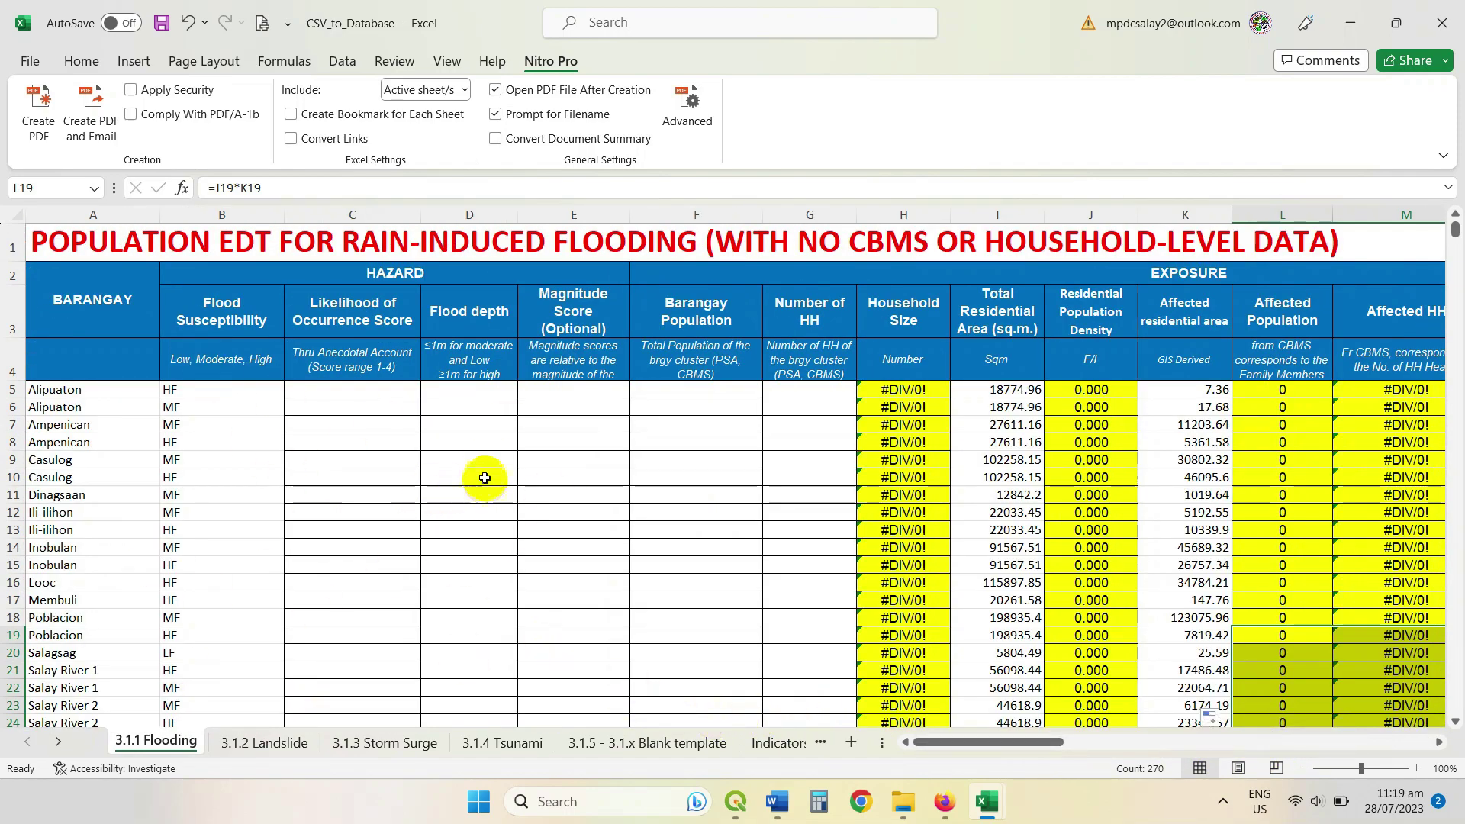
scroll(485, 478, down, 1)
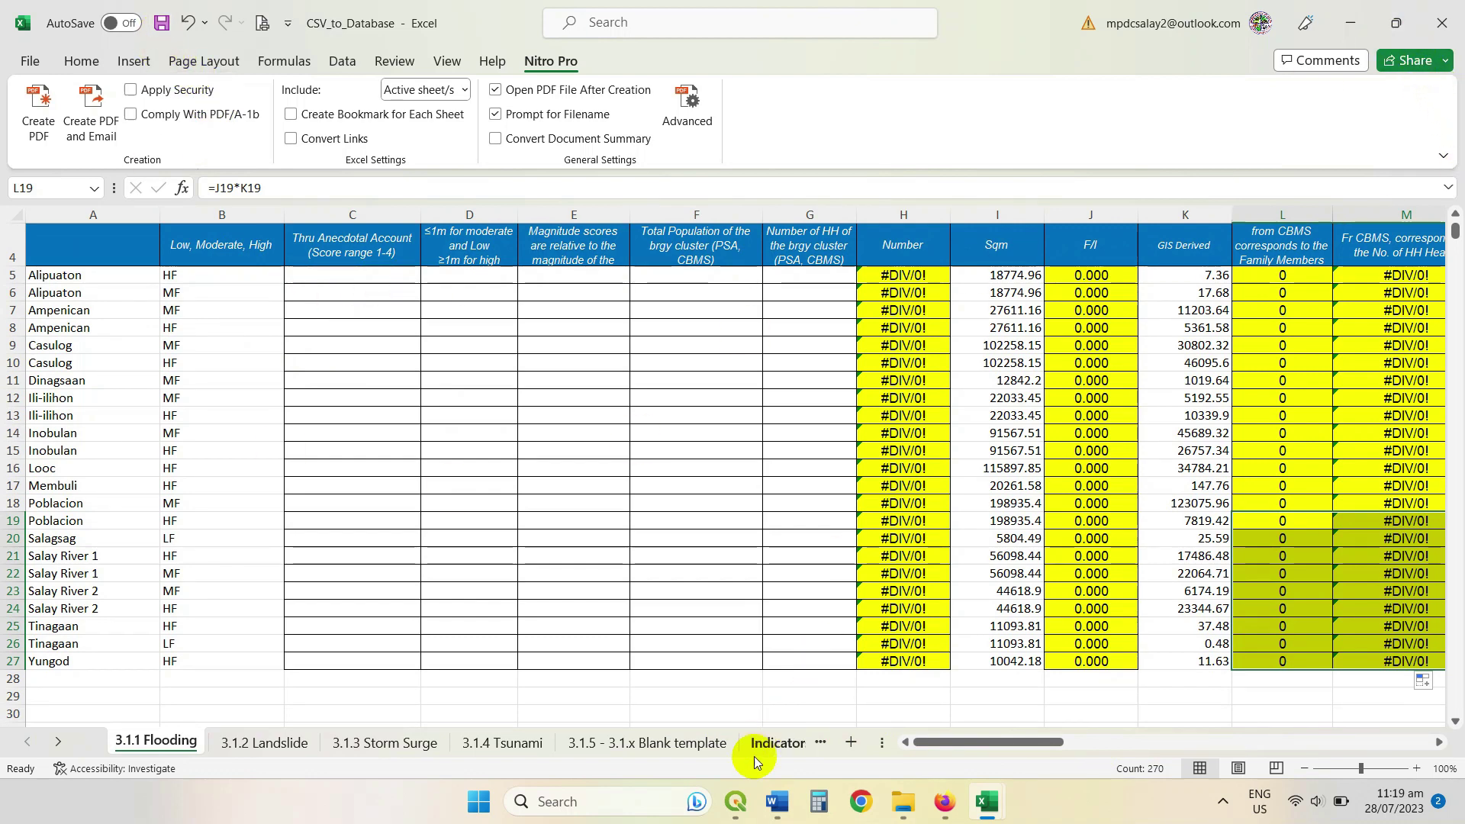
Step: Switch to the Word steps document and highlight item 3 under For Database, about filling up the database on actual survey
click(780, 807)
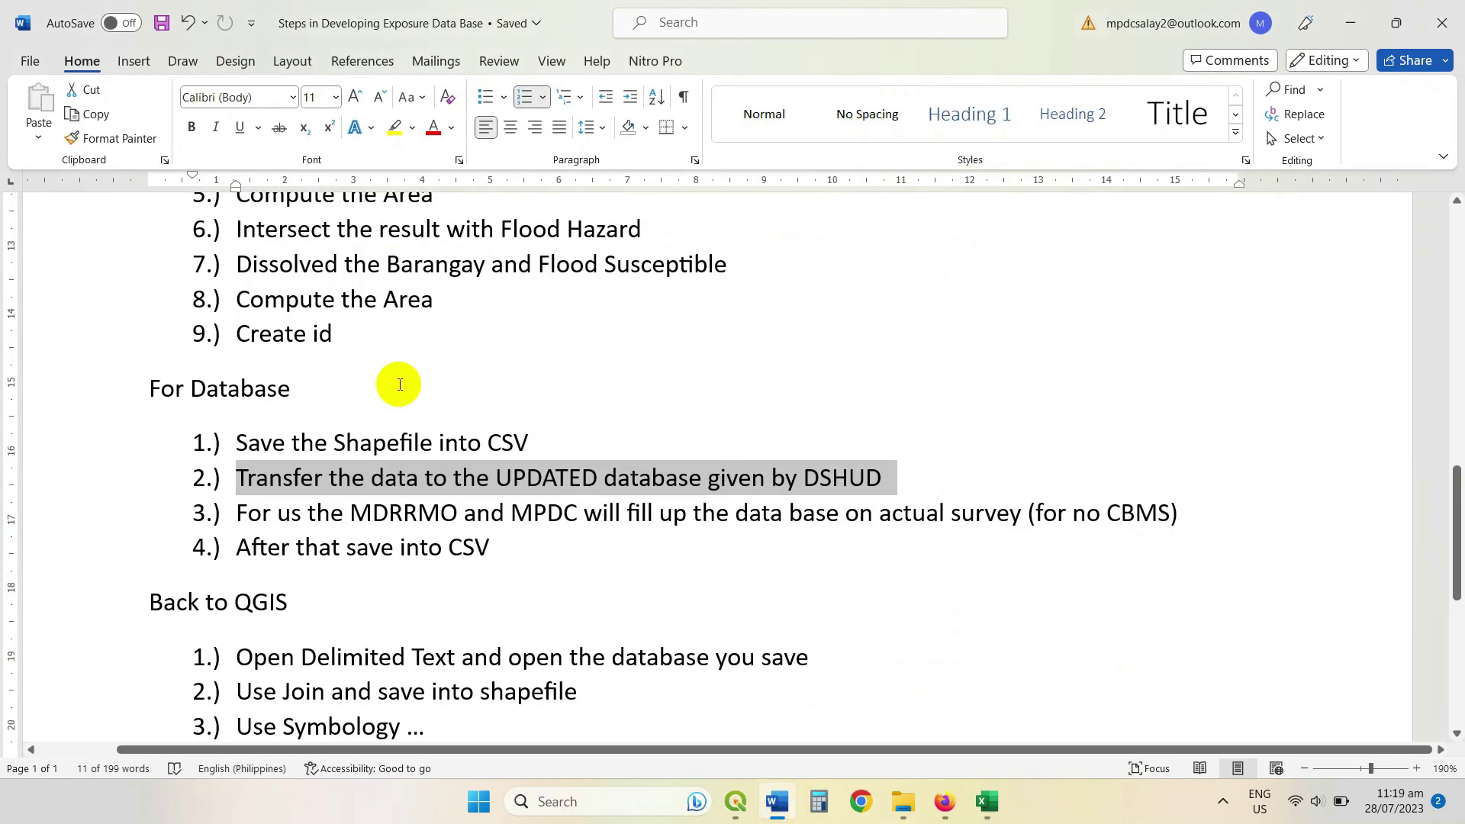
drag(237, 512, 1185, 514)
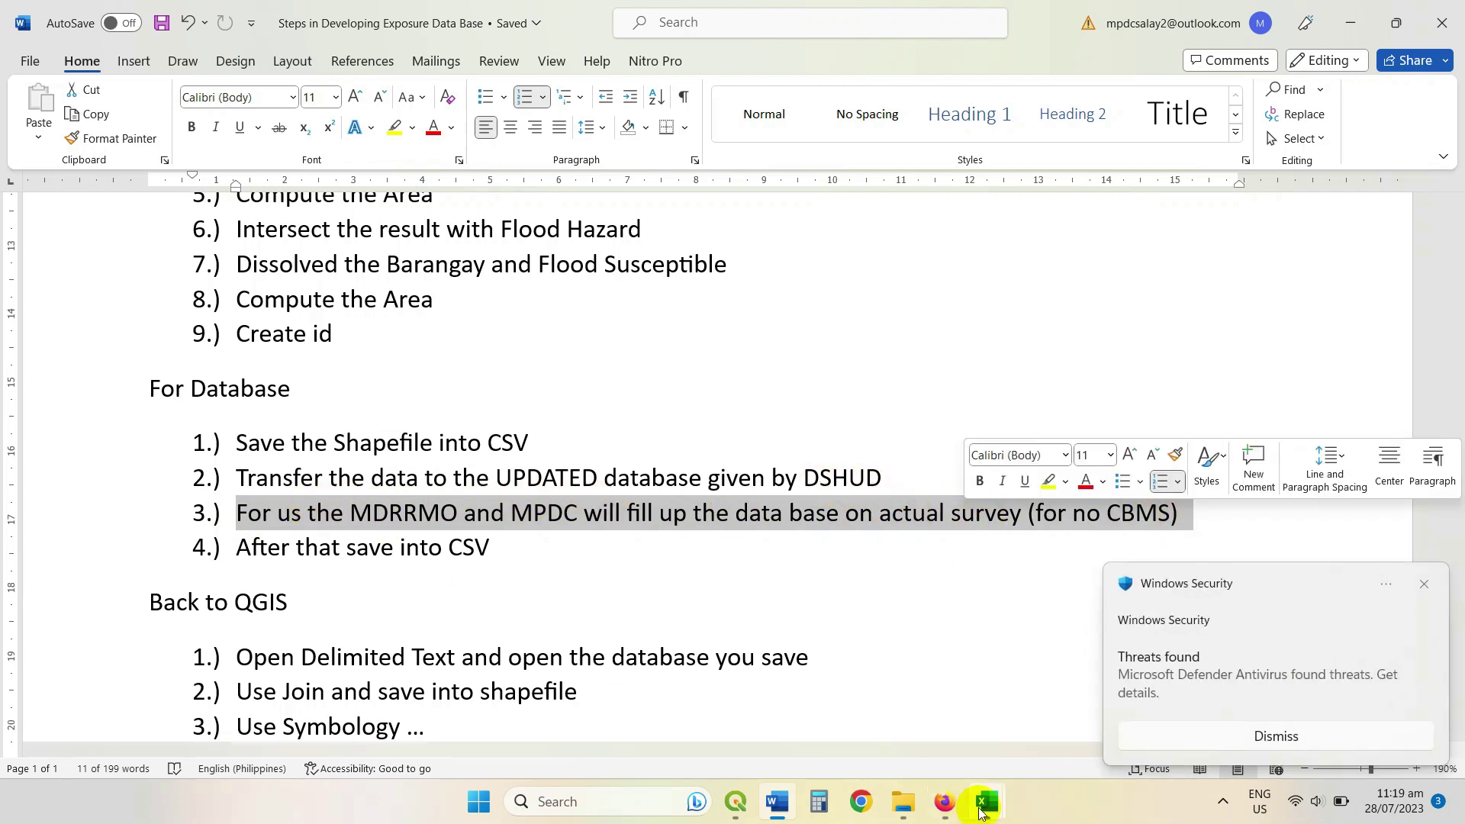
Step: Close the CSV_to_Database workbook in Excel without saving, bring up the Database workbook and dismiss the security notification
mouse_move(987, 811)
click(1126, 667)
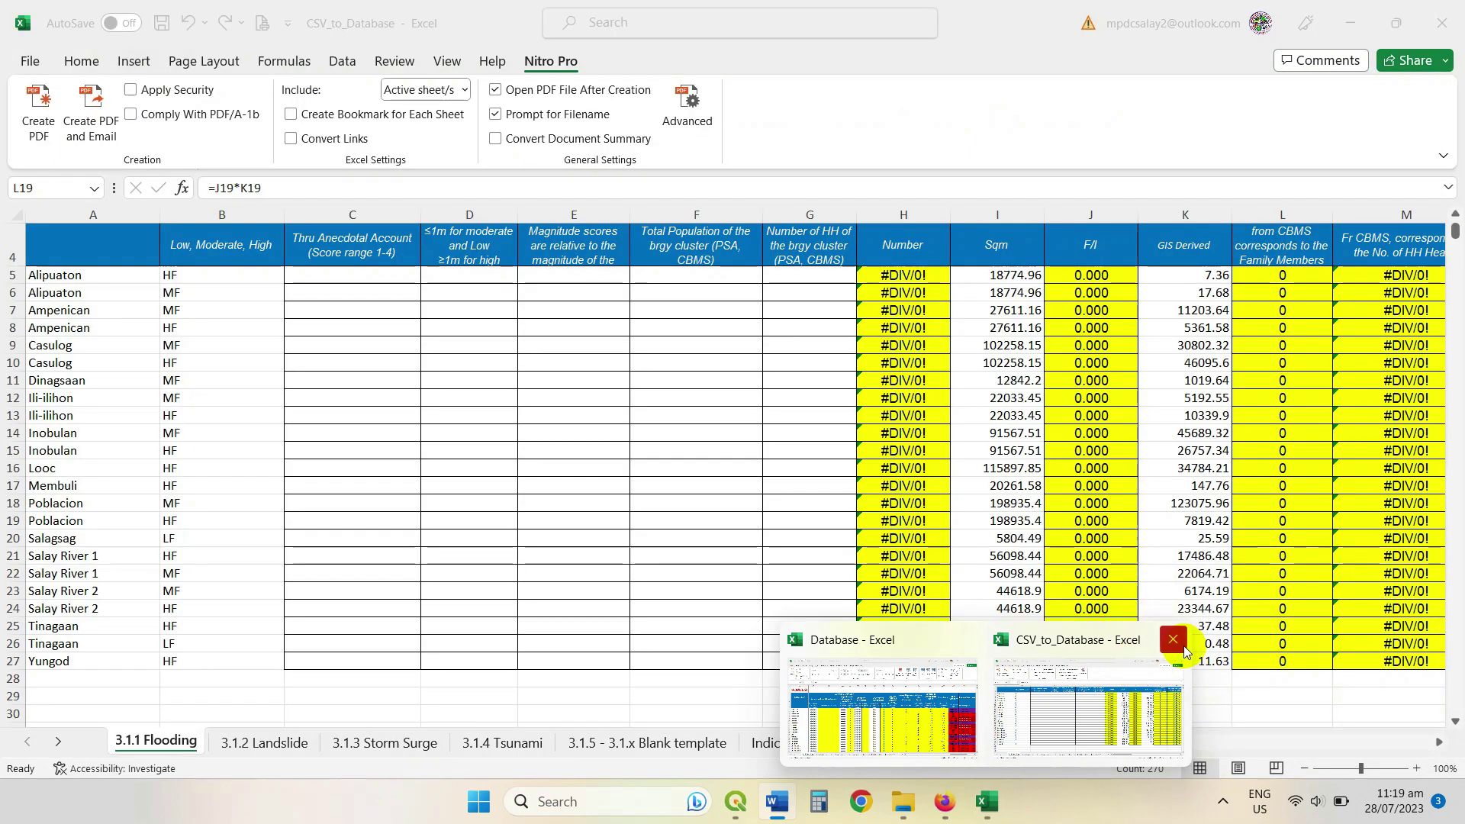
key(ctrl+w)
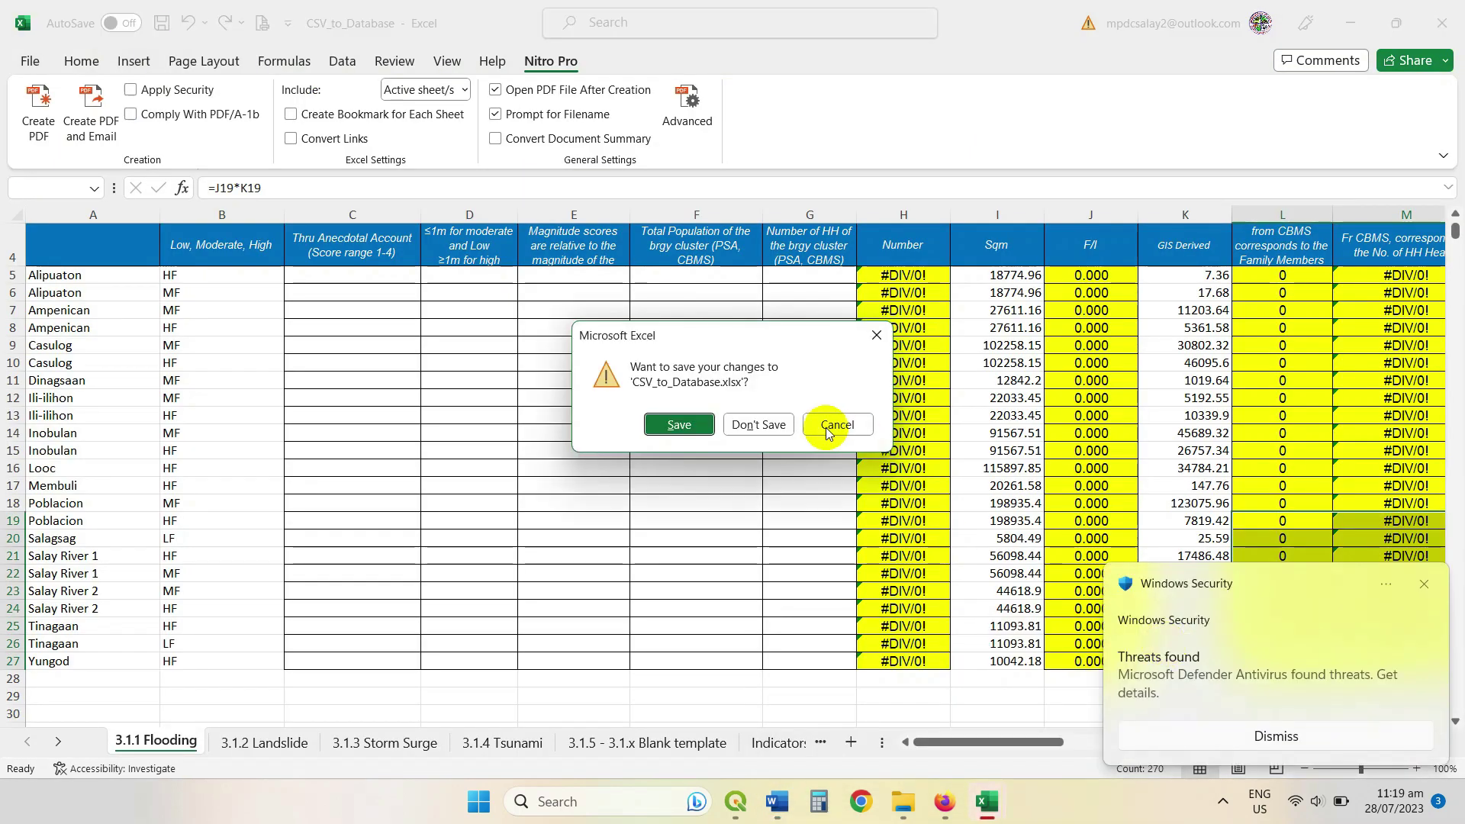
click(758, 425)
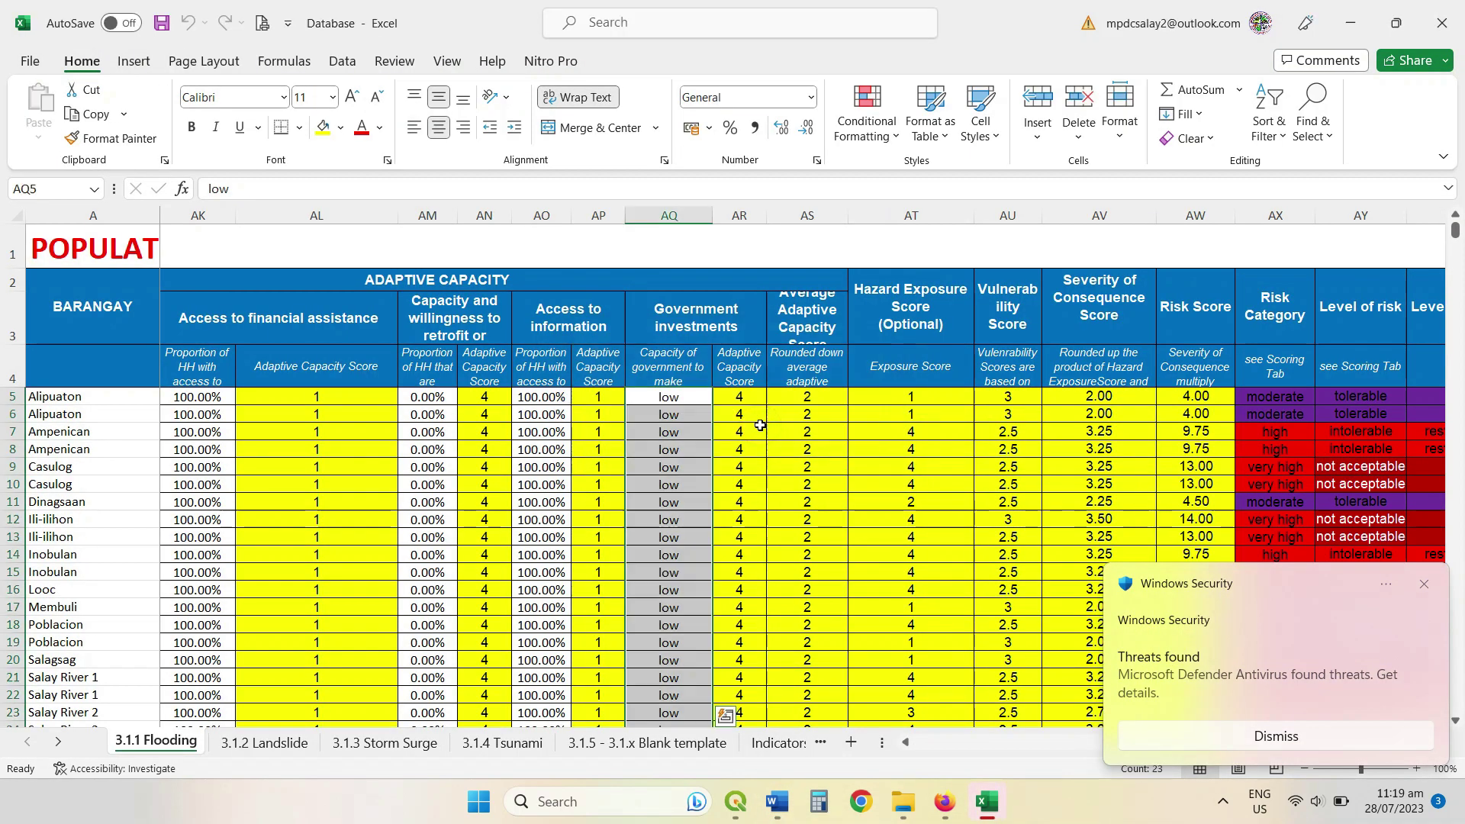
click(1424, 587)
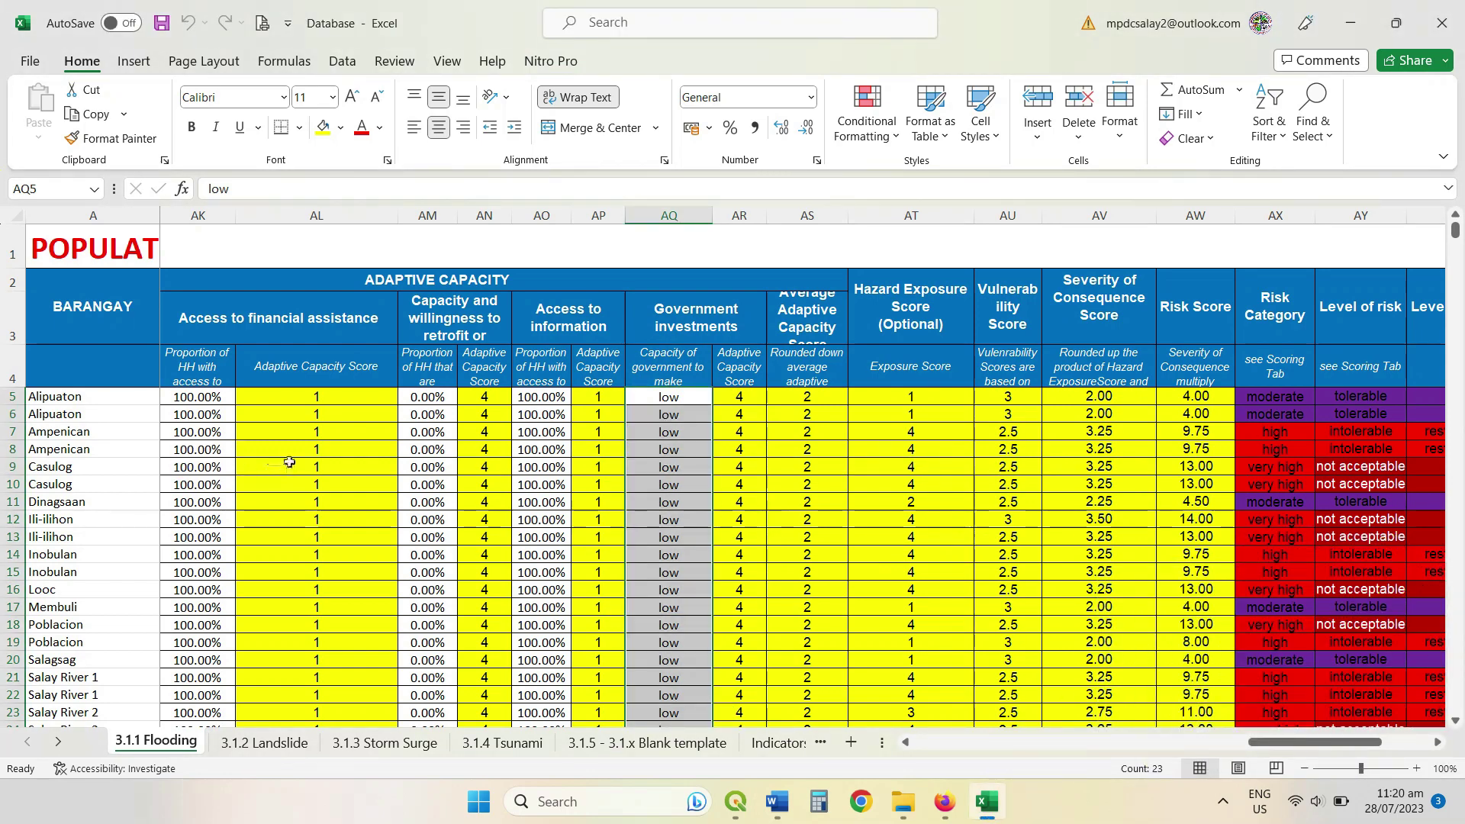
Step: Widen column AC under Percentage below the Poverty Threshold on the Database workbook's 3.1.1 Flooding sheet
drag(1238, 754, 834, 759)
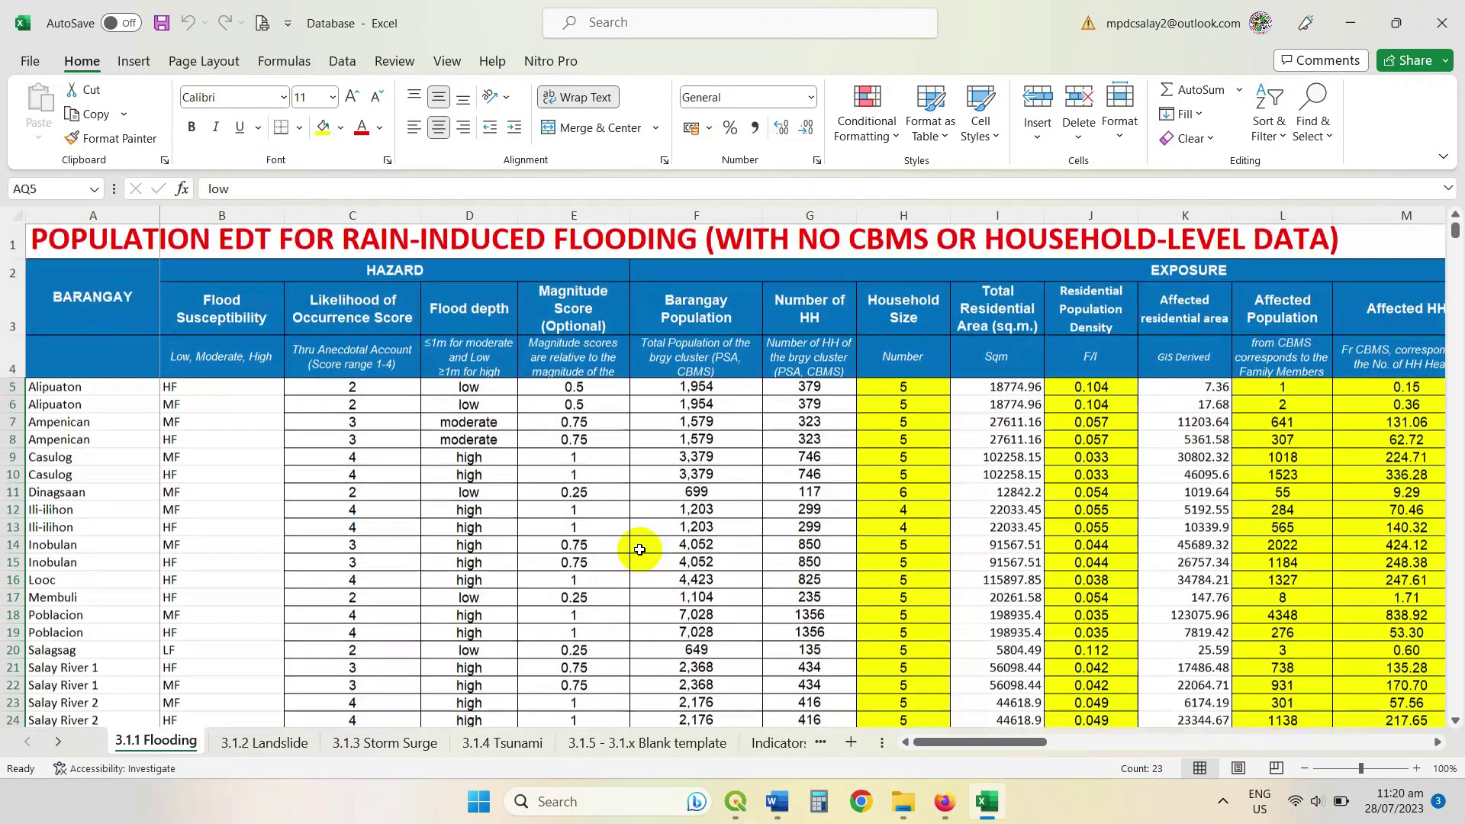
mouse_move(987, 801)
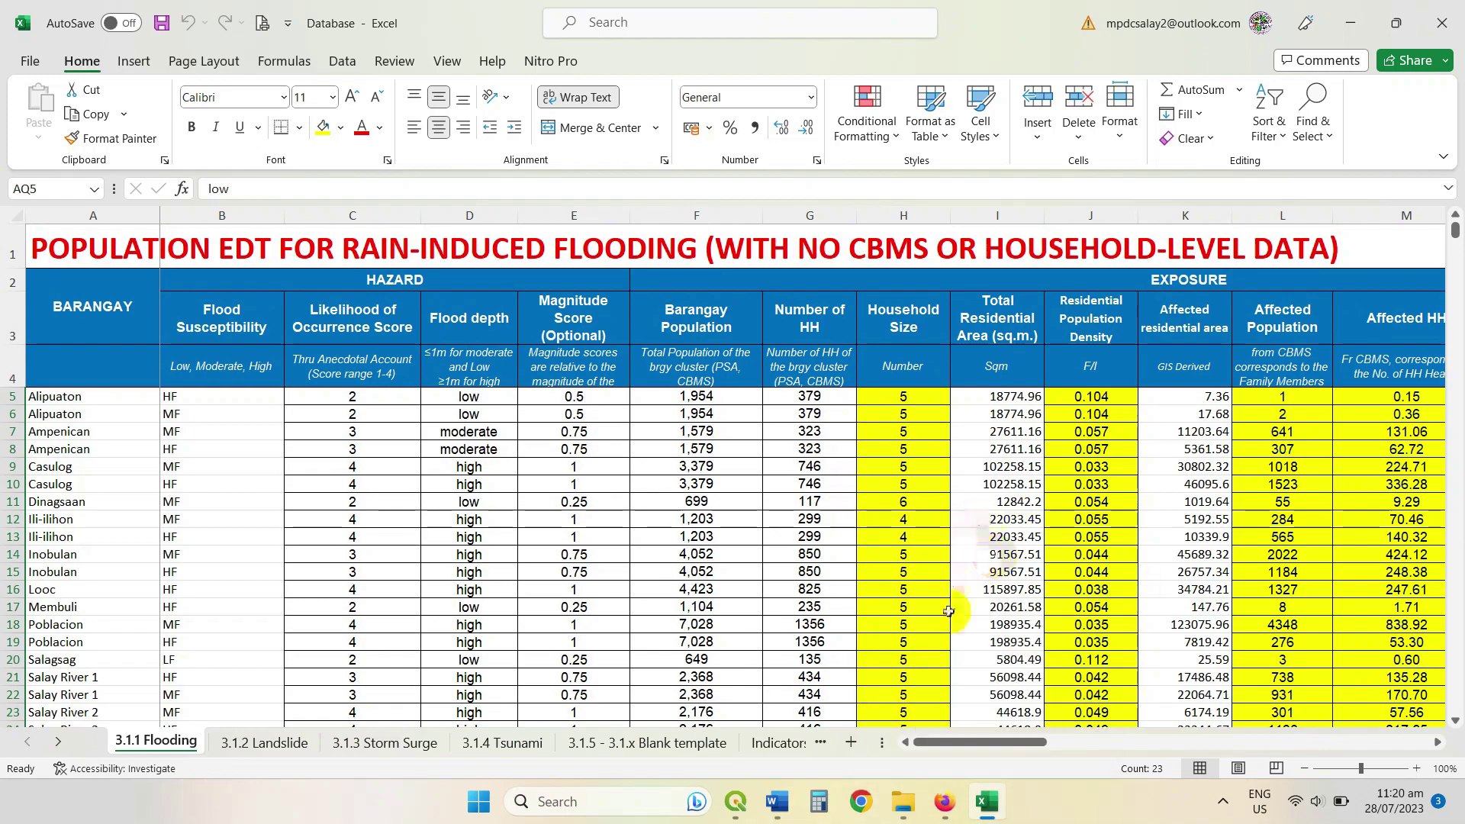
drag(965, 744, 1209, 728)
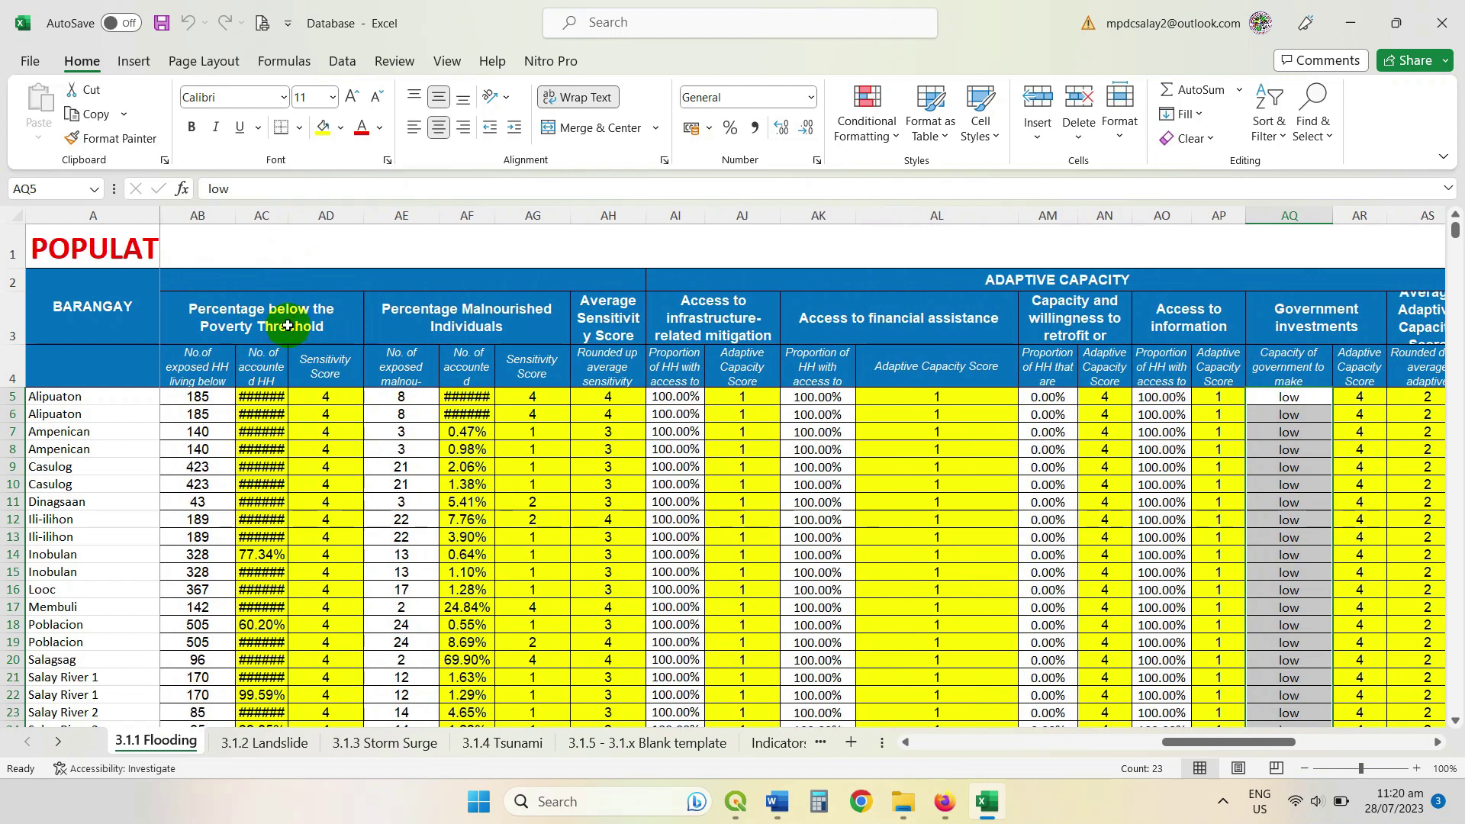
drag(292, 212, 316, 213)
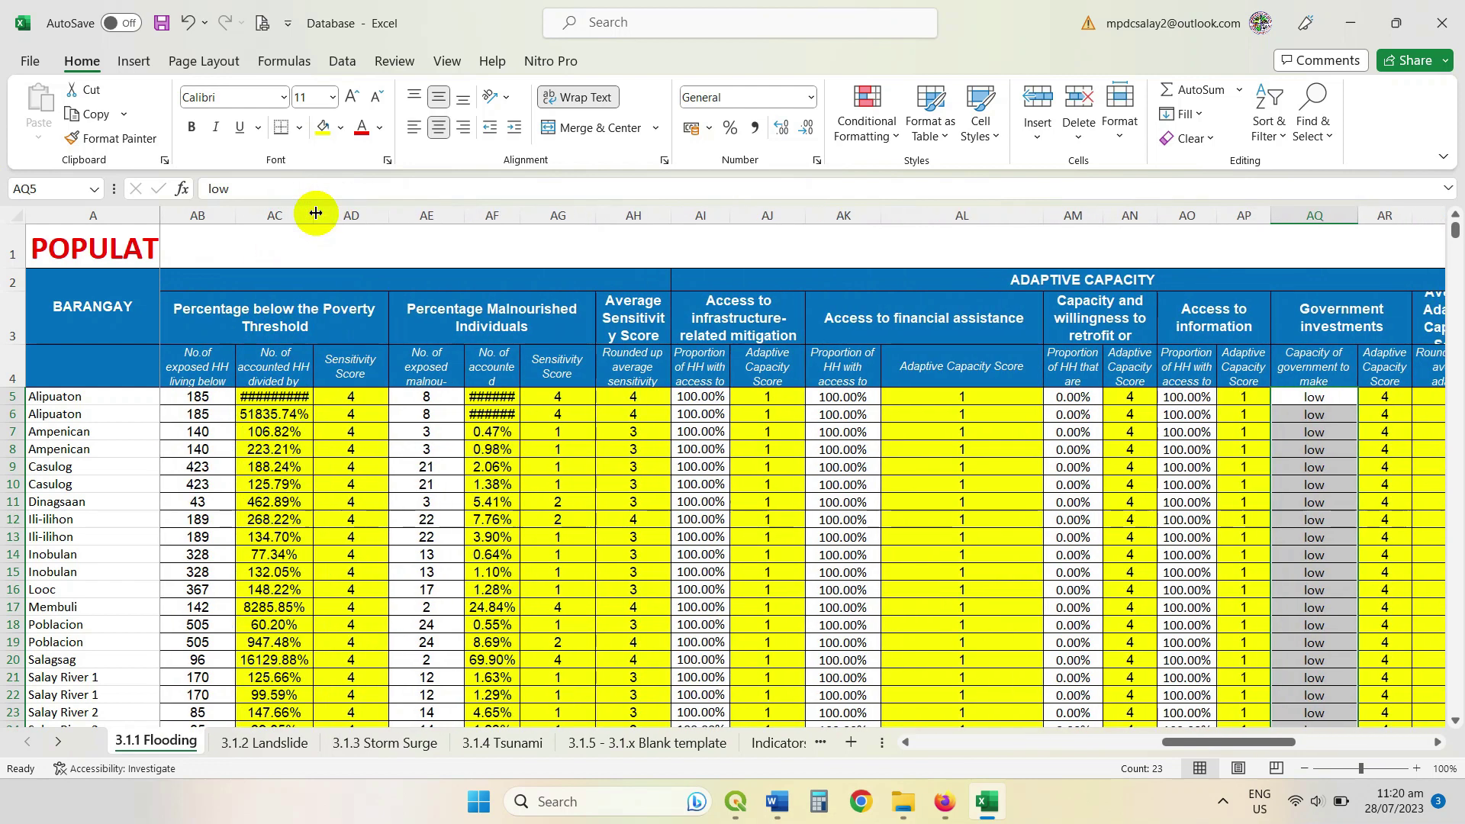
Step: Examine the Risk Score, Risk Category, Level of risk, Level of land use control and id columns down to row 27
drag(1187, 745, 1325, 763)
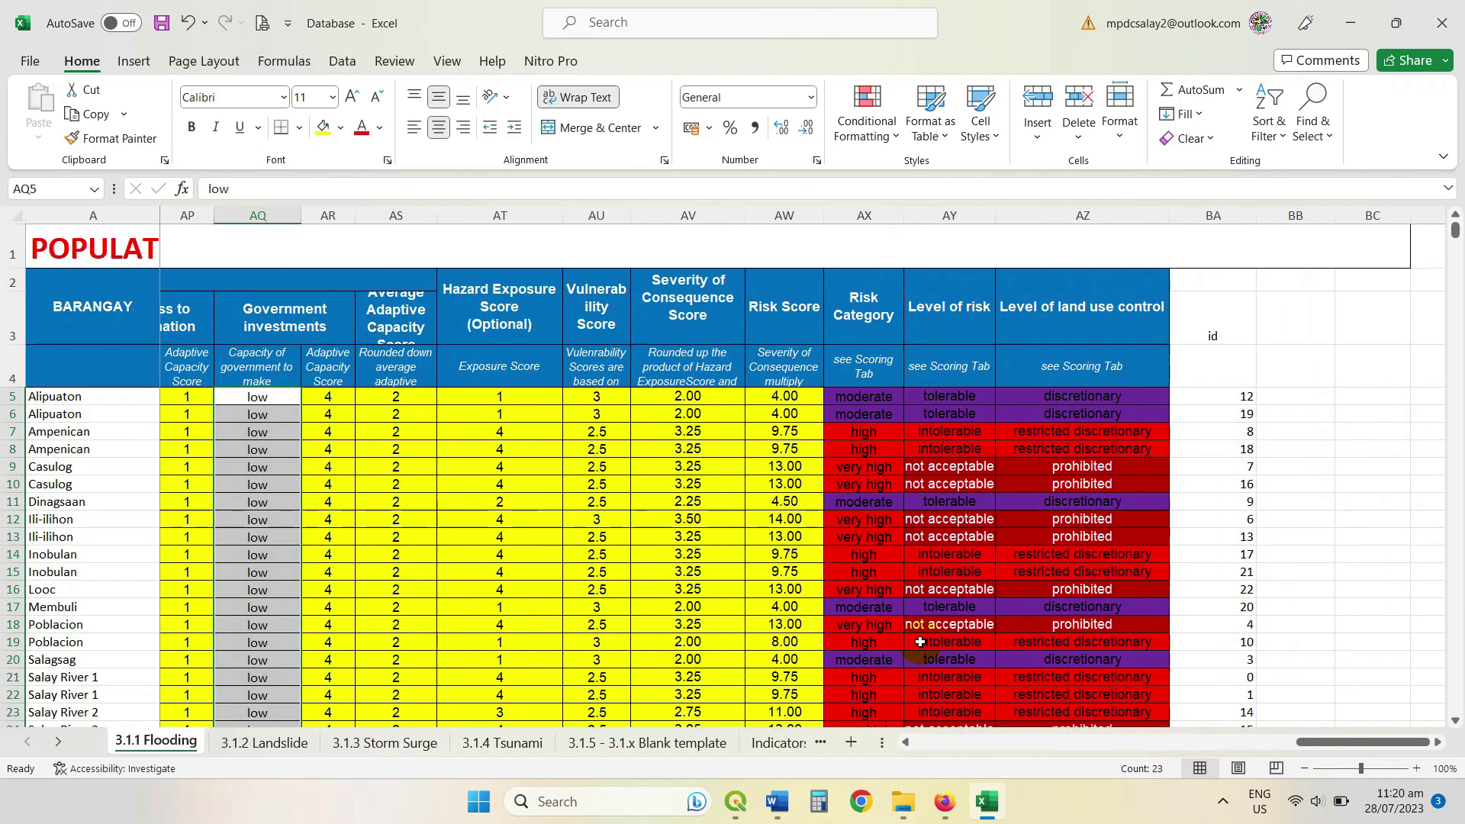
scroll(1070, 523, down, 1)
scroll(1069, 523, up, 1)
scroll(596, 658, down, 2)
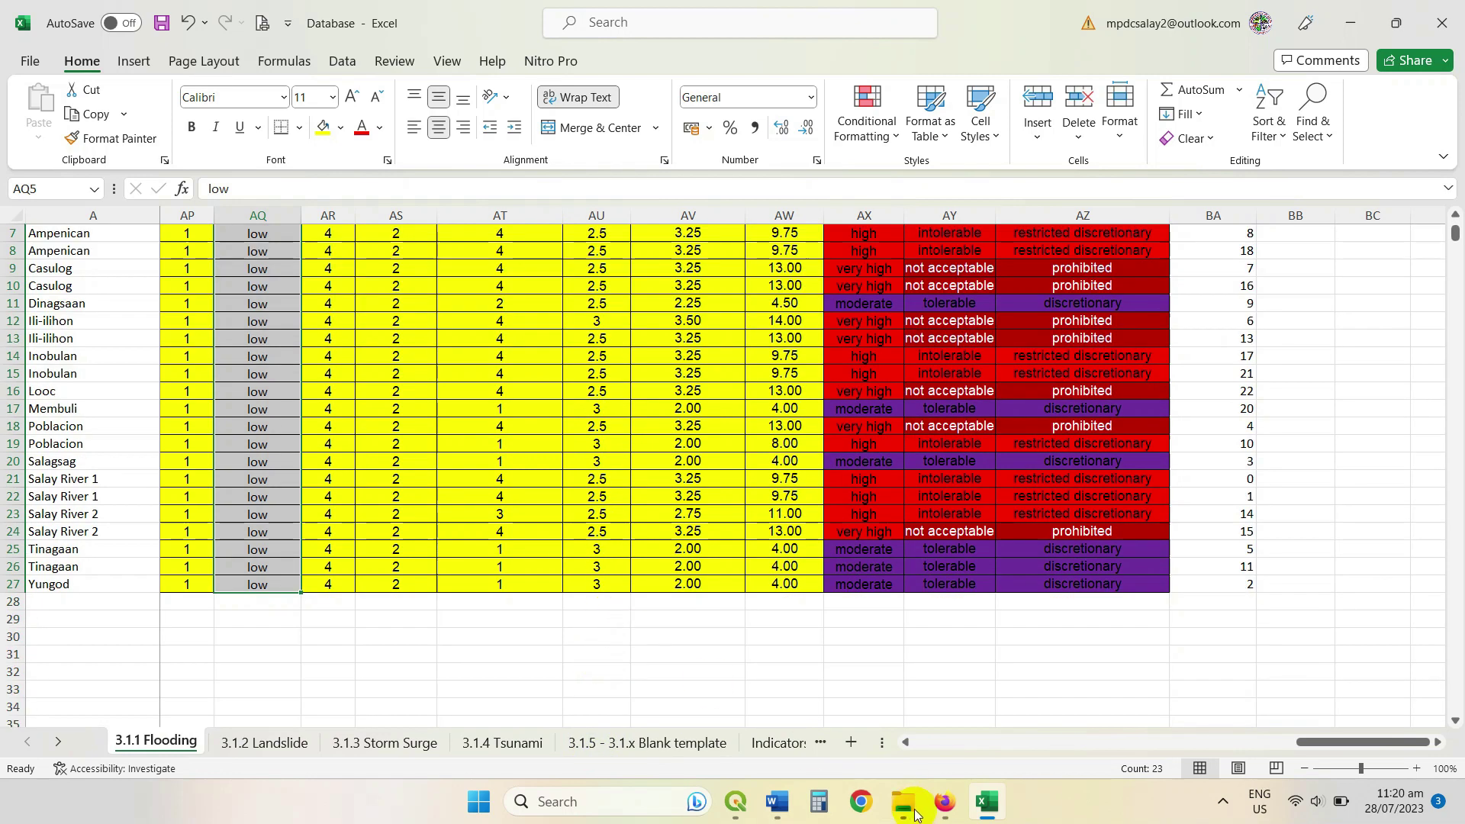
Step: Switch to the Word steps document and highlight Risk Category in the Output CDRA Step 3 list
click(778, 801)
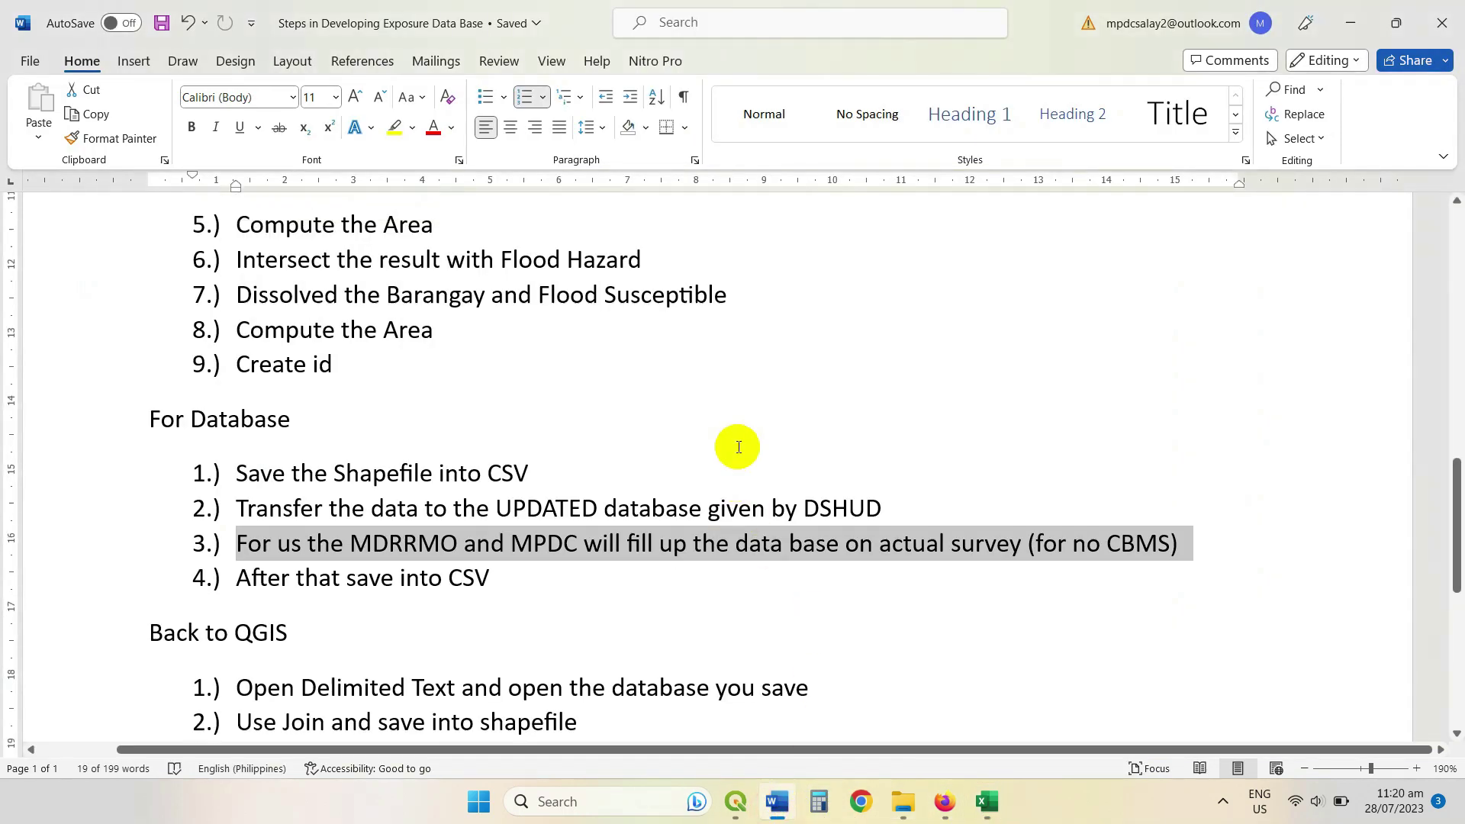
scroll(737, 449, up, 6)
drag(414, 433, 569, 430)
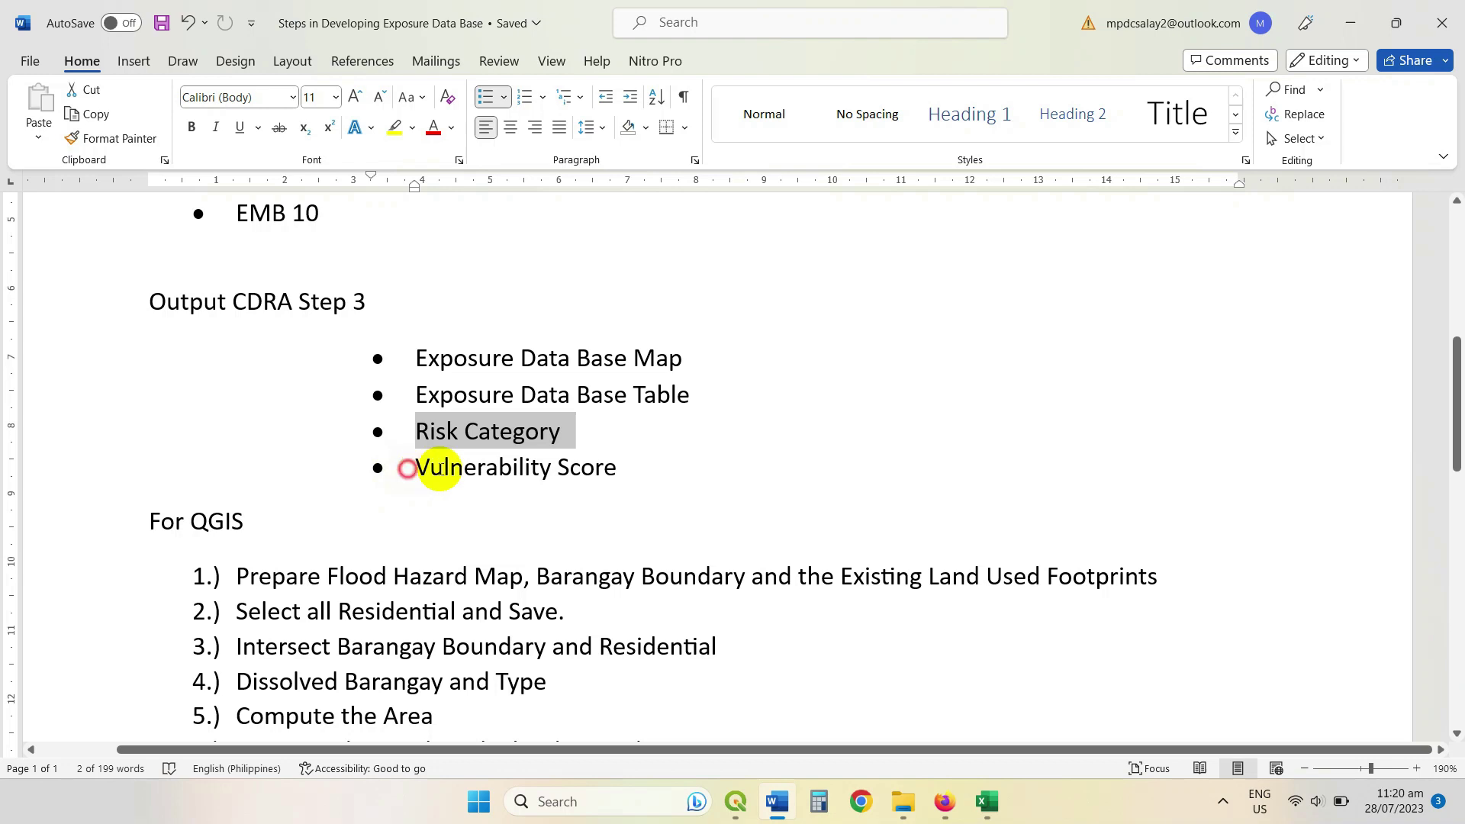
Step: Highlight Vulnerability Score and Exposure Data Base Table in the Output CDRA Step 3 list, and view the Database workbook in Excel
drag(407, 469, 638, 481)
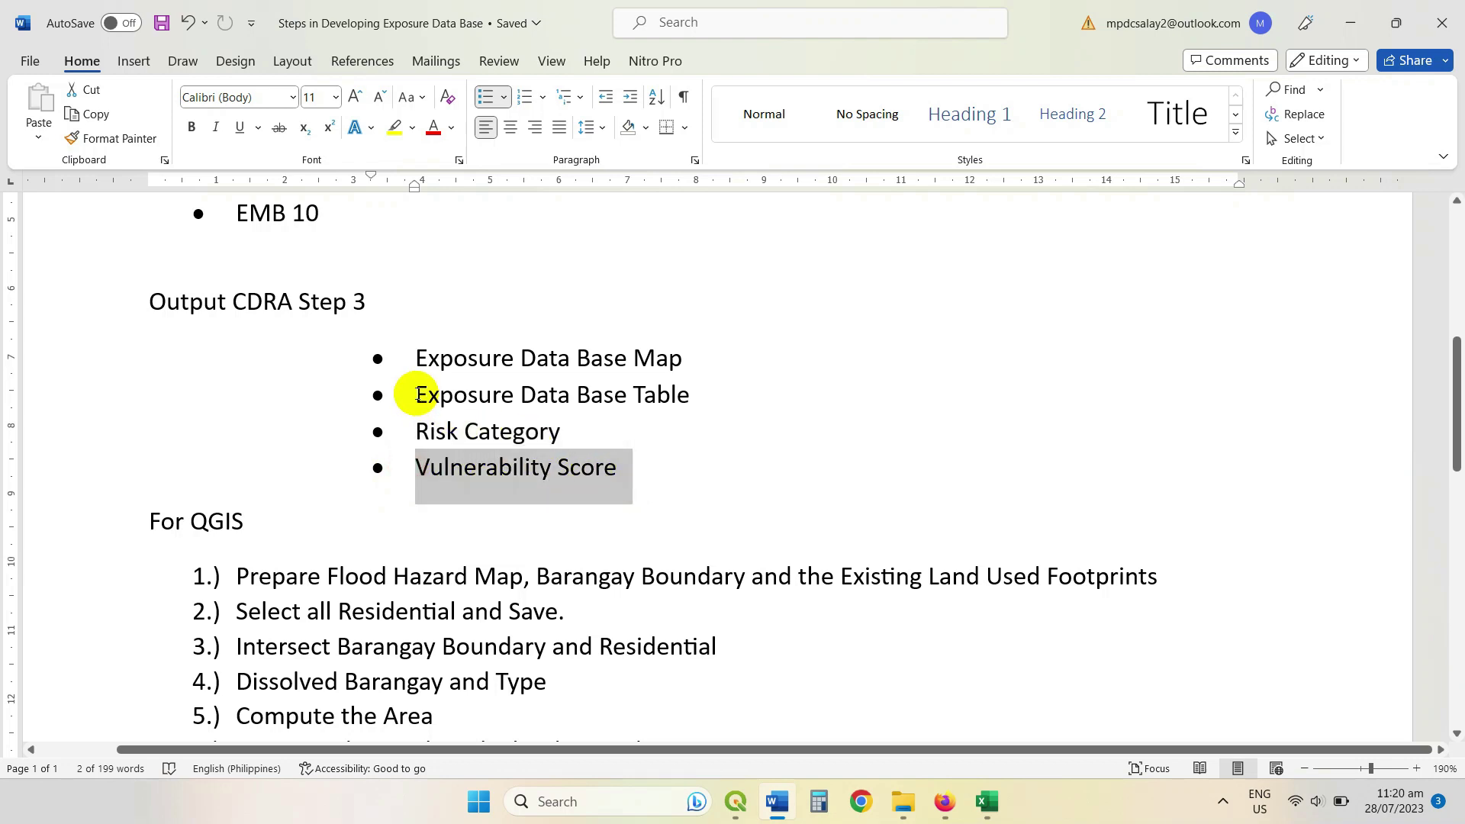
drag(417, 394, 694, 405)
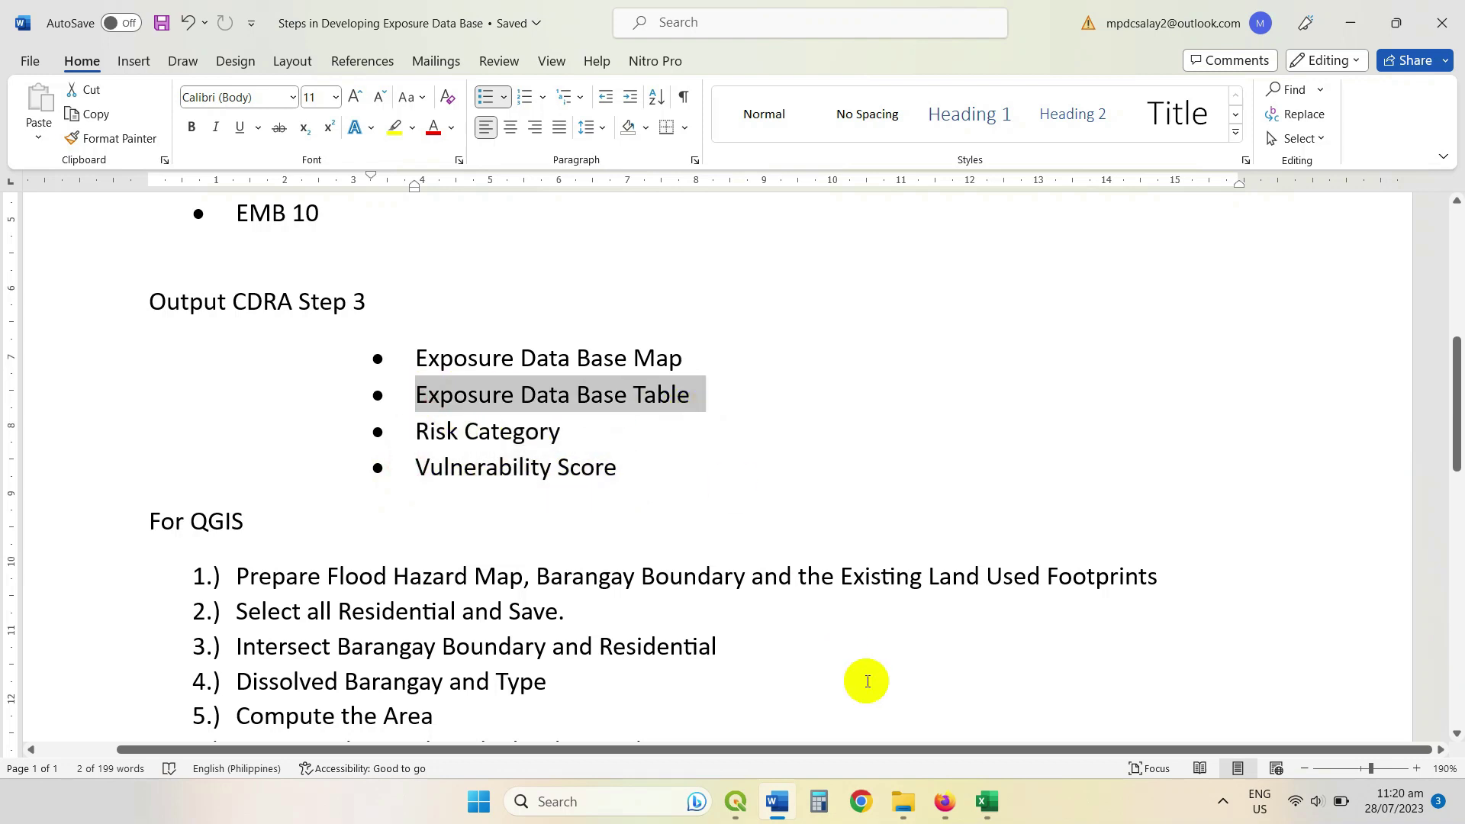
click(987, 802)
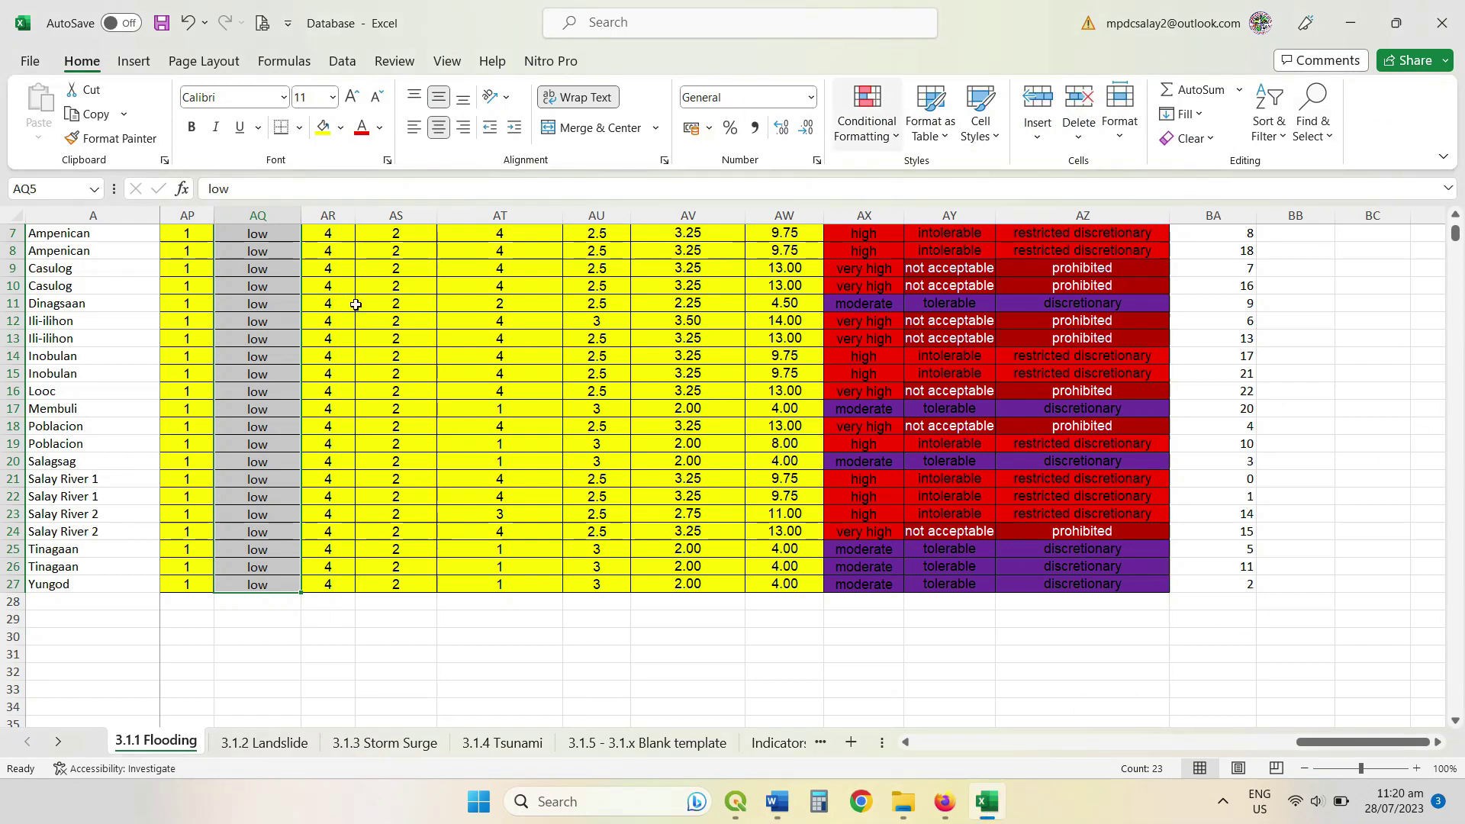
Step: Highlight Exposure Data Base Map in the Word steps document, view the exposure map in QGIS, and return to Word
click(775, 808)
drag(405, 355, 687, 357)
click(691, 466)
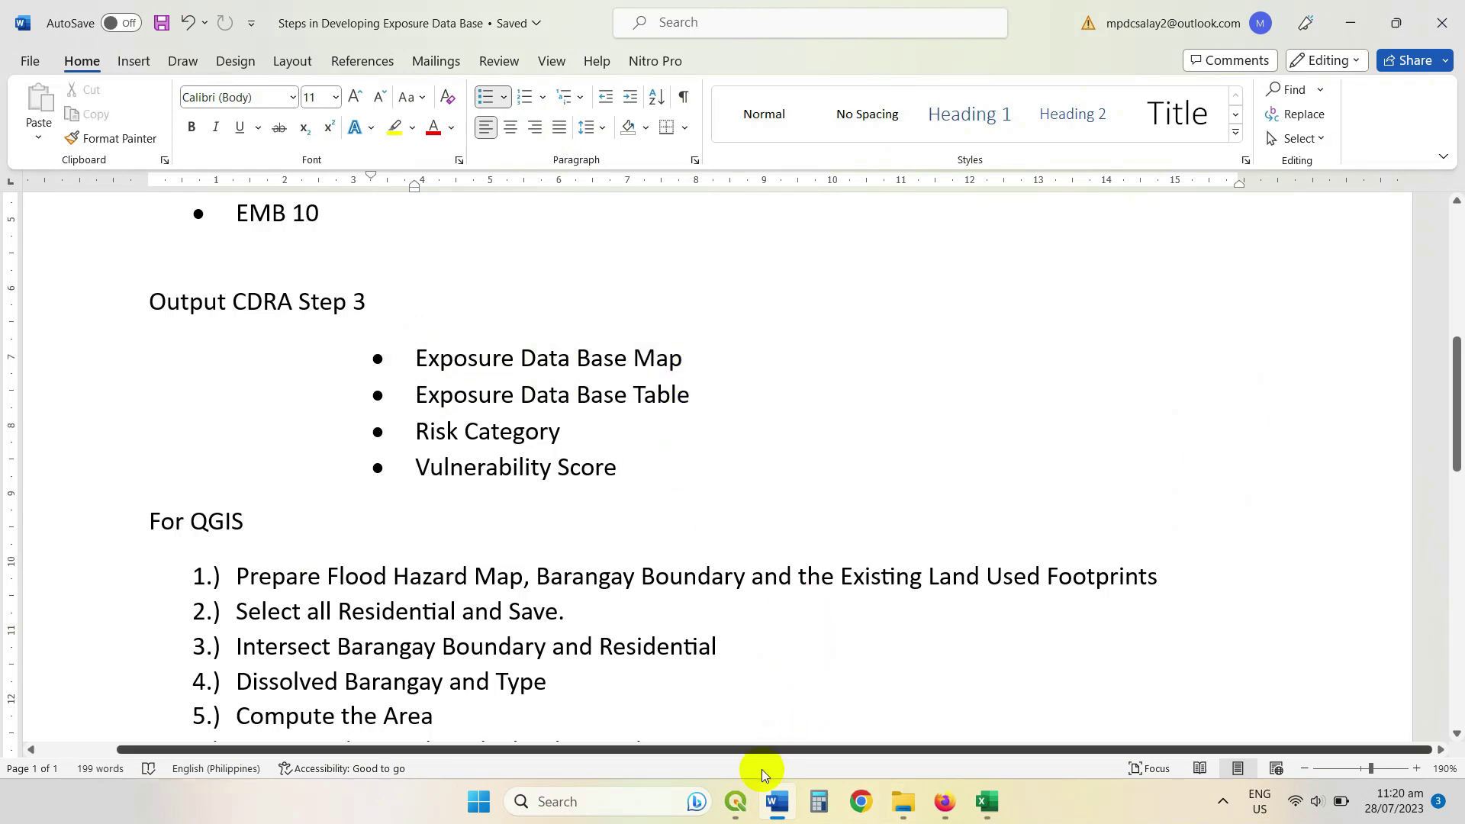
click(736, 801)
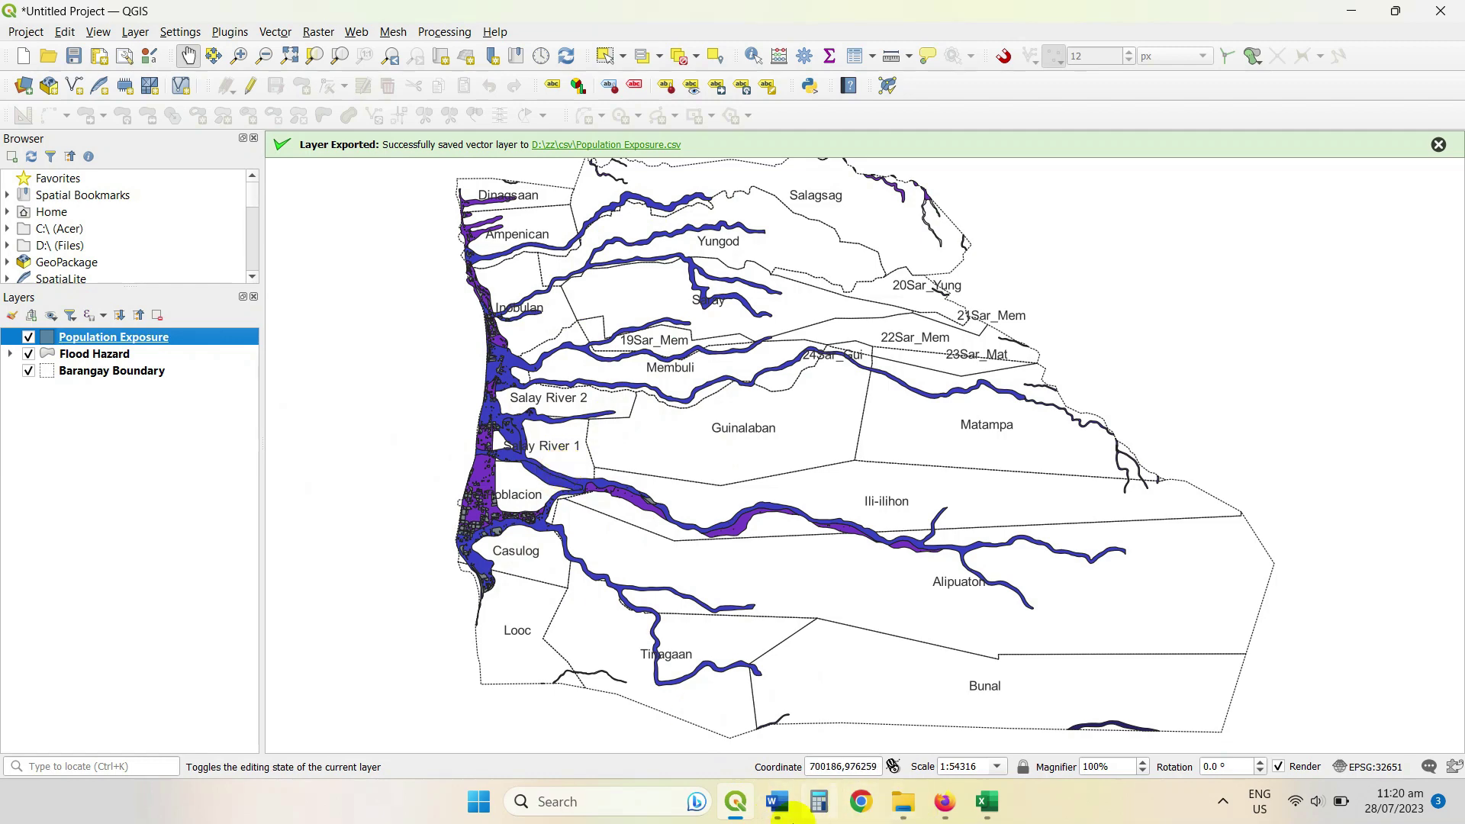
click(786, 807)
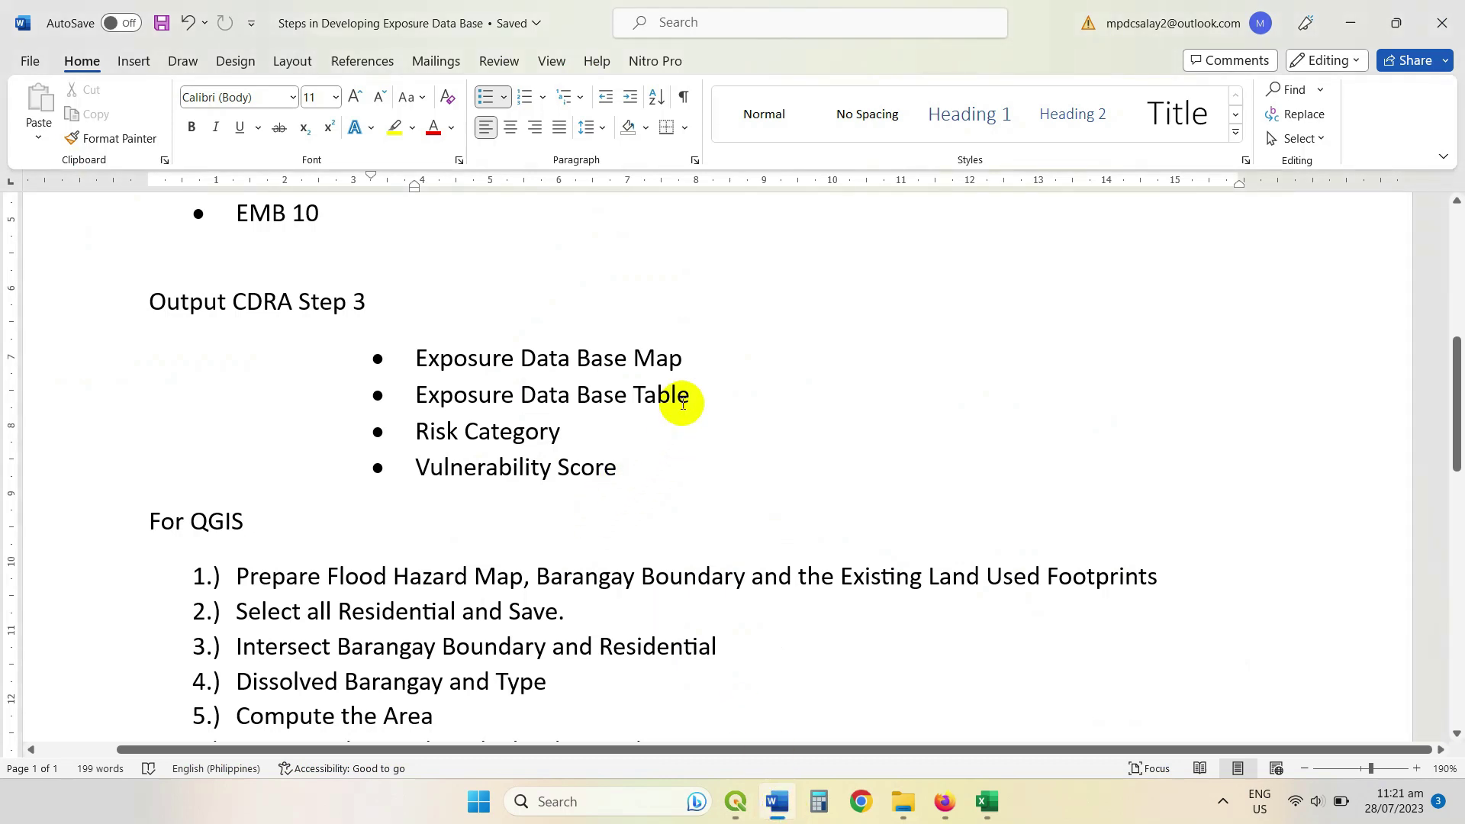
Step: Review the For QGIS and For Database steps in the document and highlight "After that save into CSV"
scroll(679, 418, down, 2)
scroll(671, 416, up, 6)
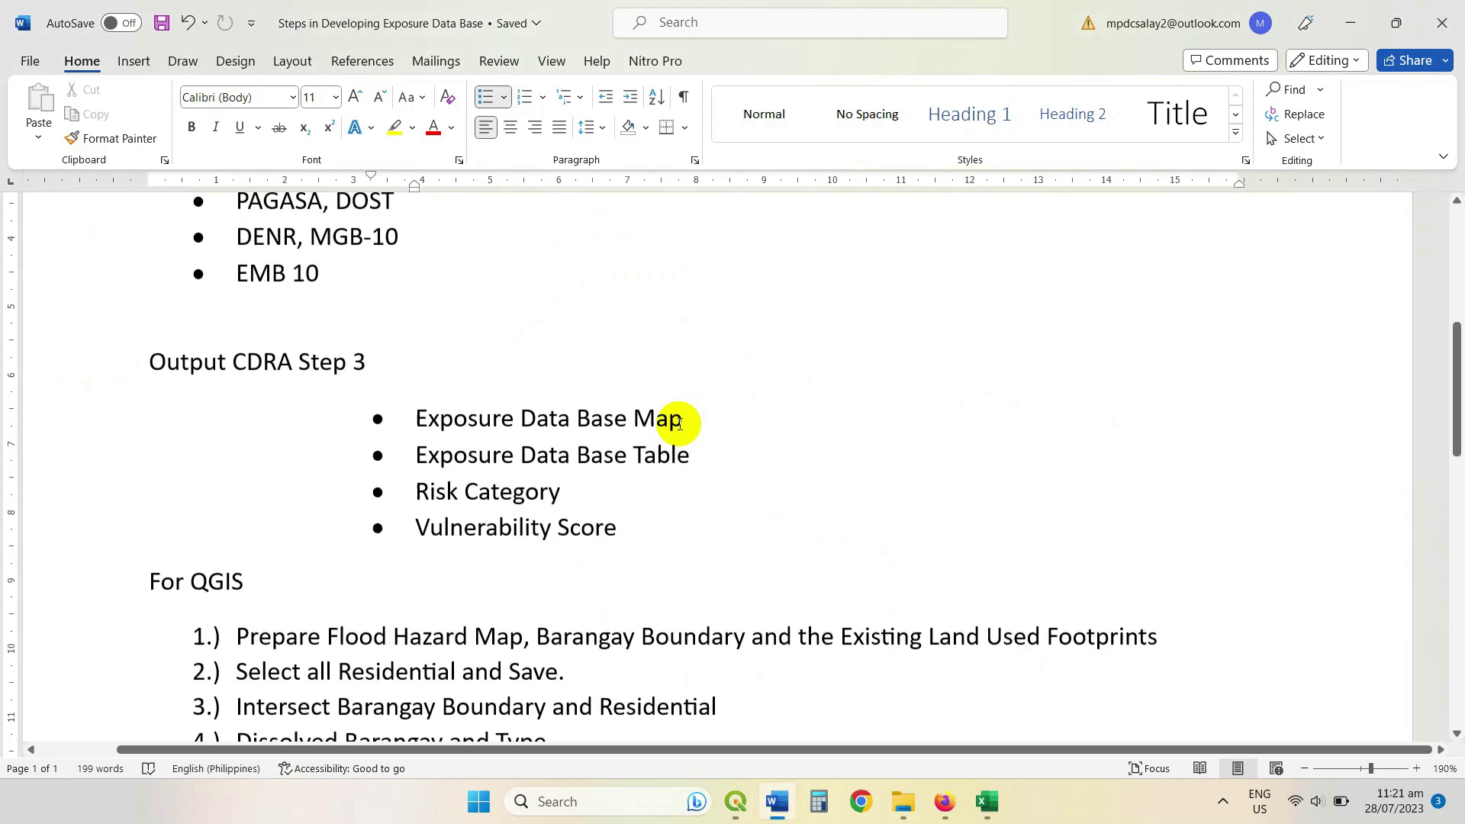
scroll(554, 504, down, 8)
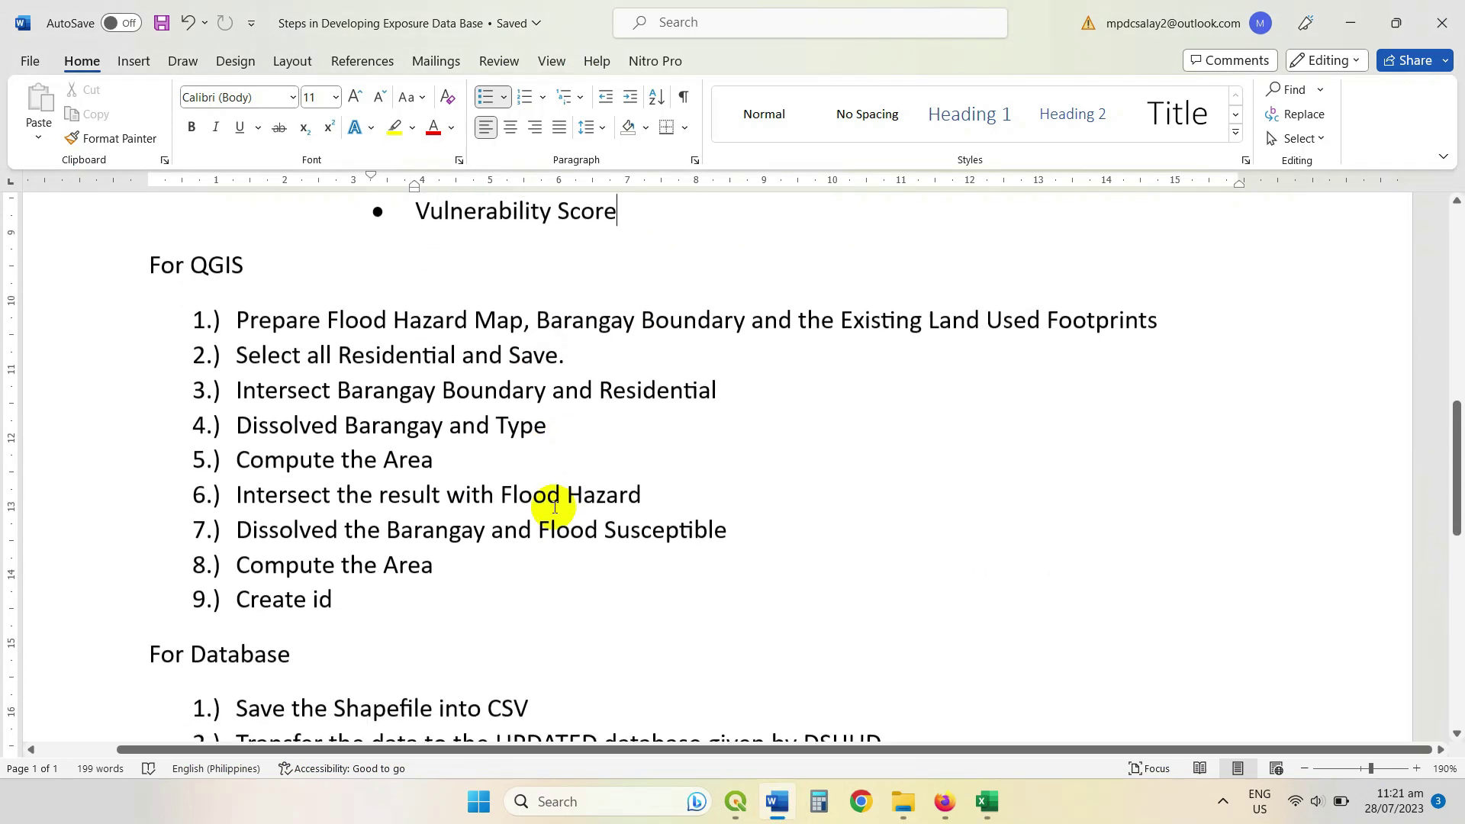
scroll(539, 513, down, 1)
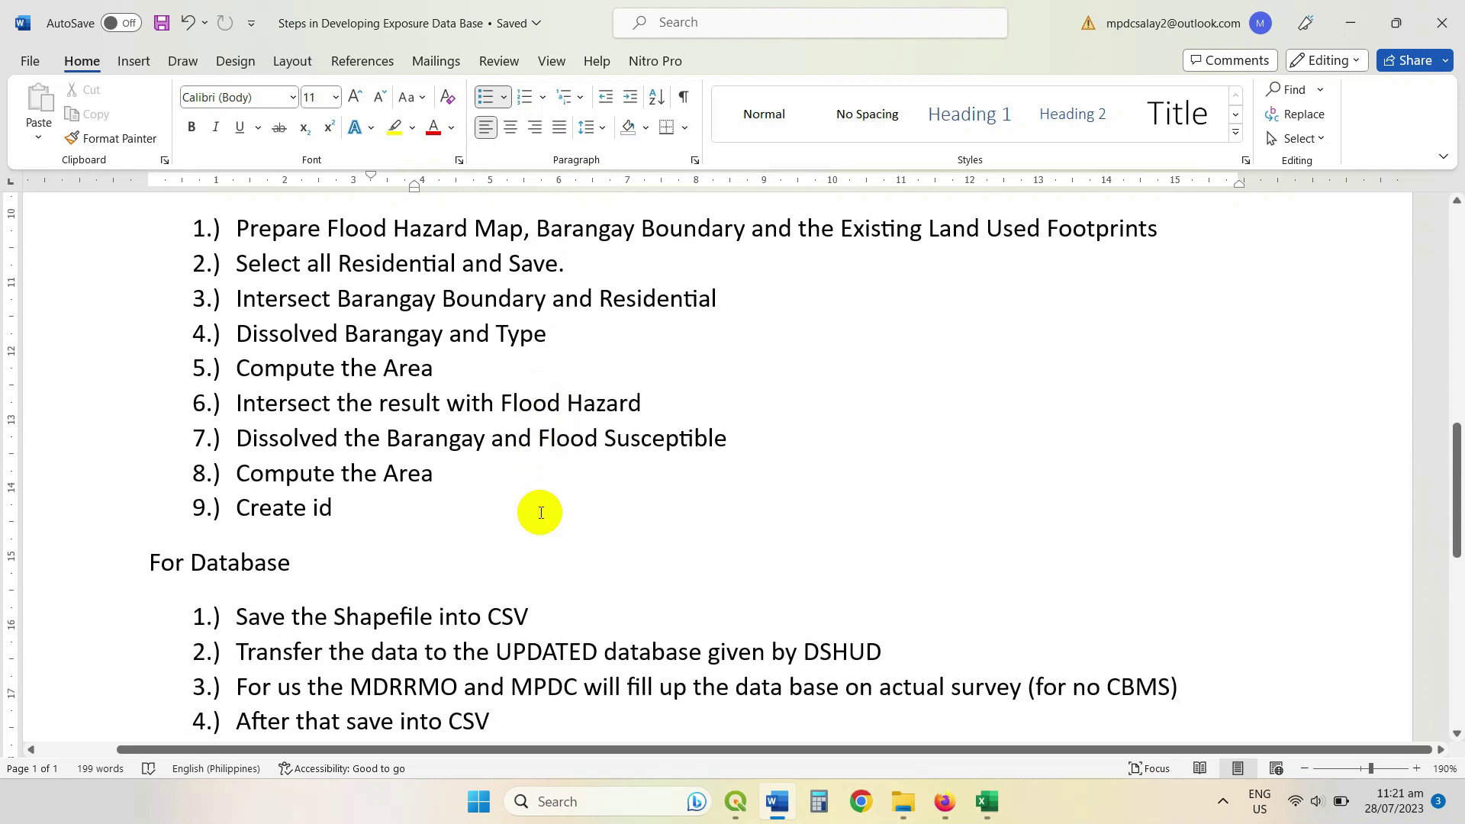
scroll(538, 510, down, 3)
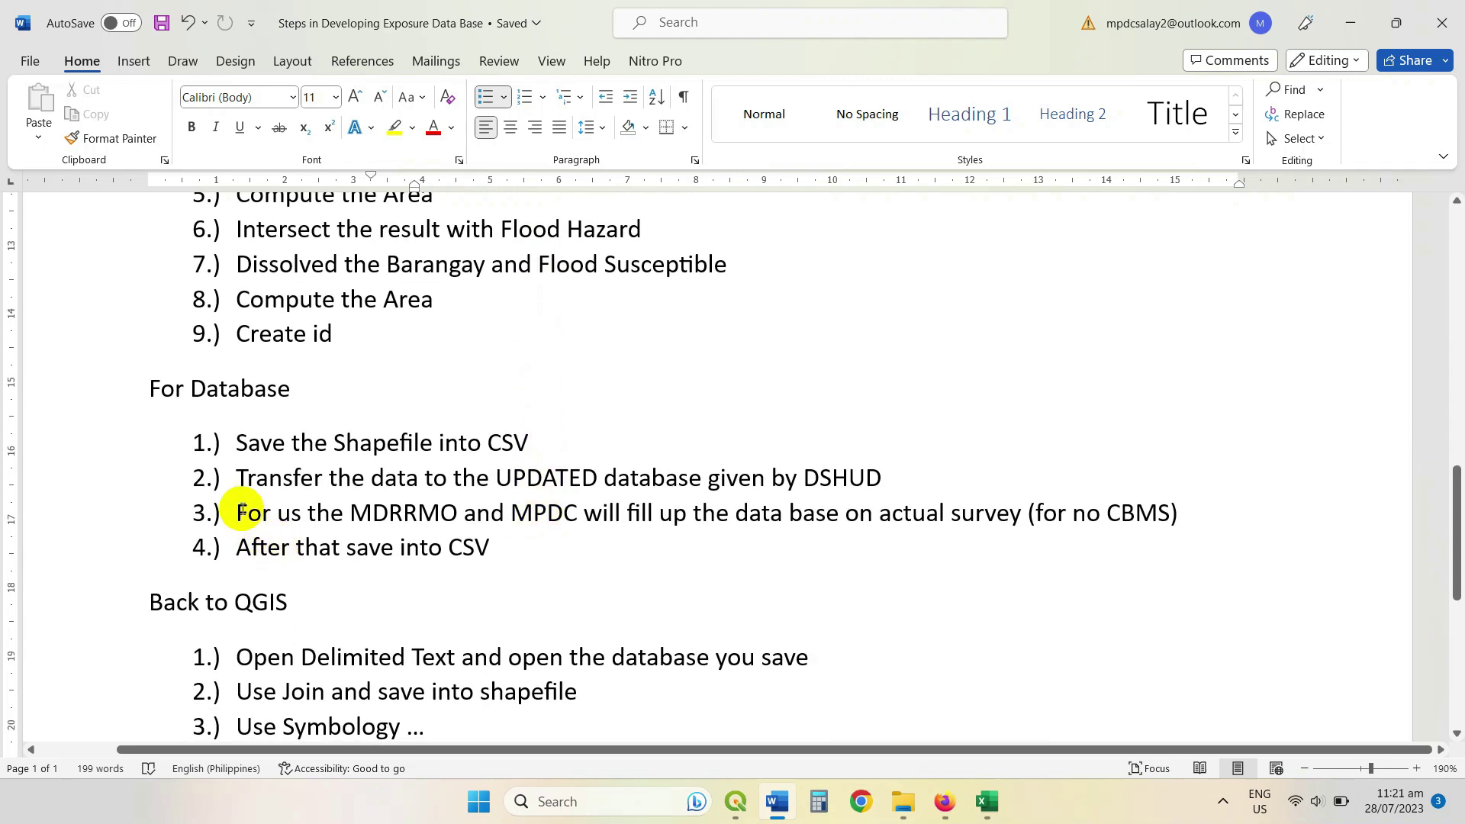
drag(232, 546, 468, 547)
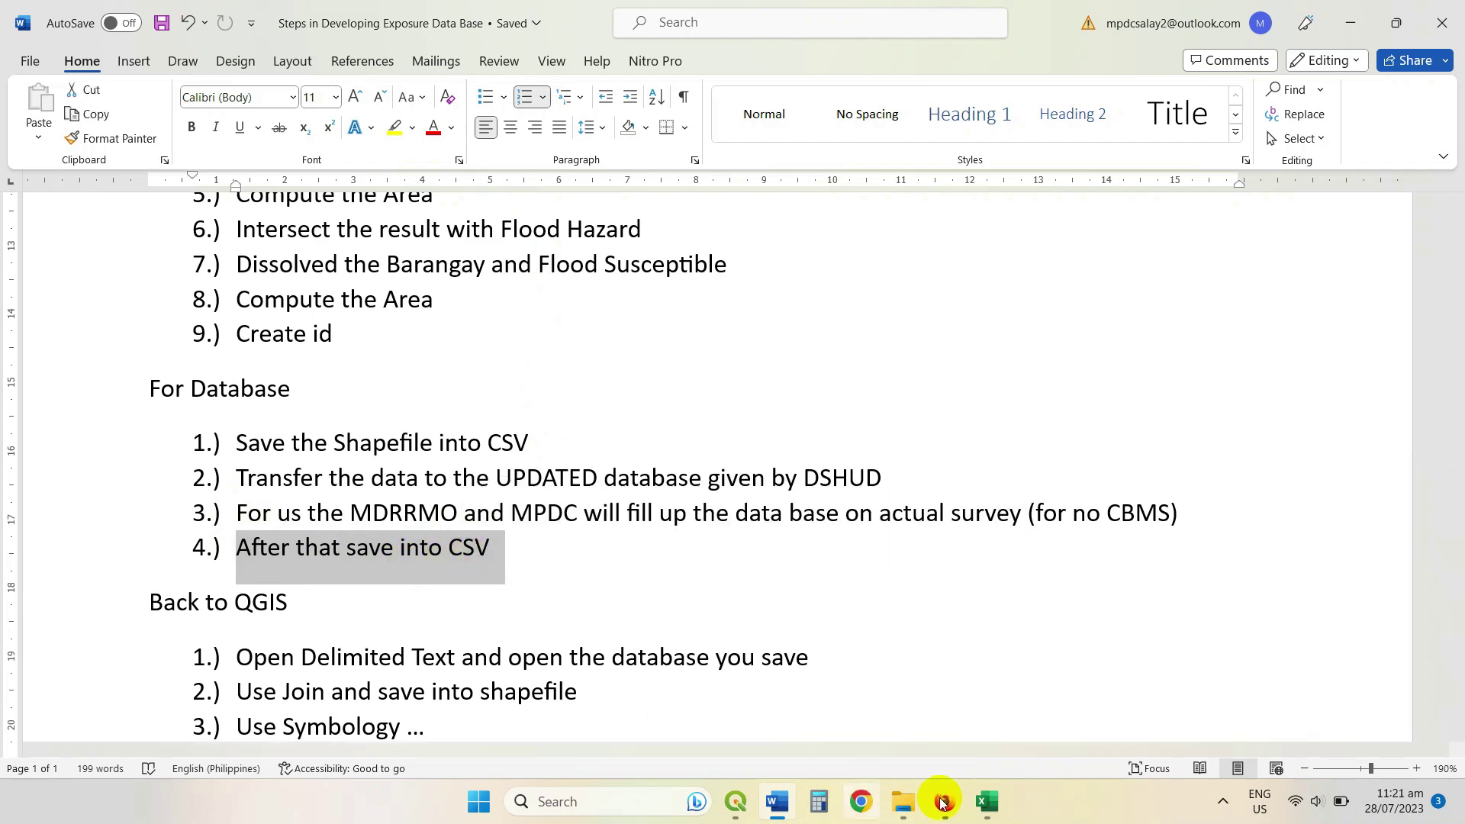
Step: Switch to Excel and save the Database workbook's 3.1.1 Flooding sheet as CSV UTF-8 (Comma delimited), named Database, in D:\zz\csv
click(987, 800)
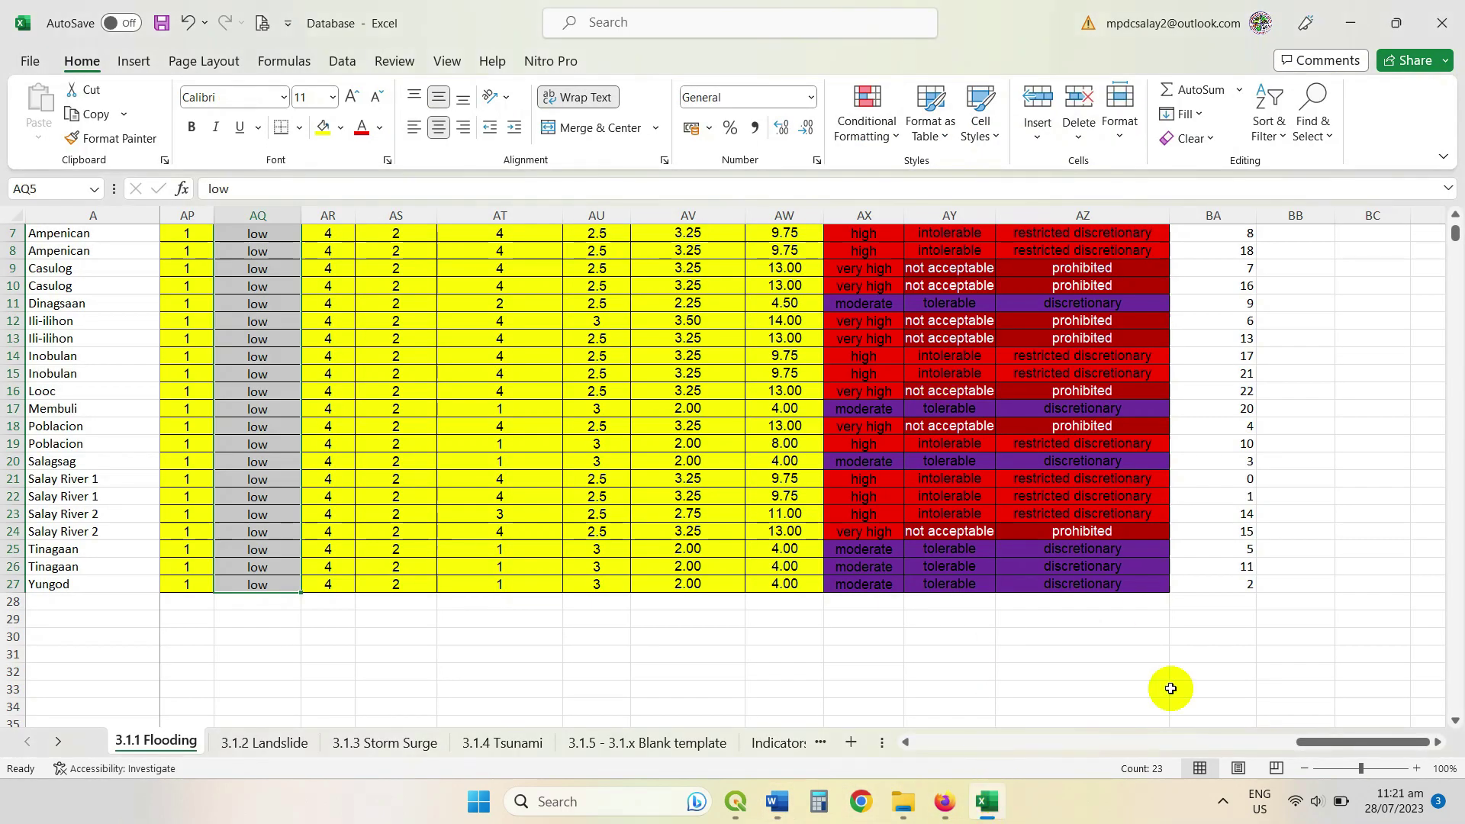
drag(1305, 745, 925, 745)
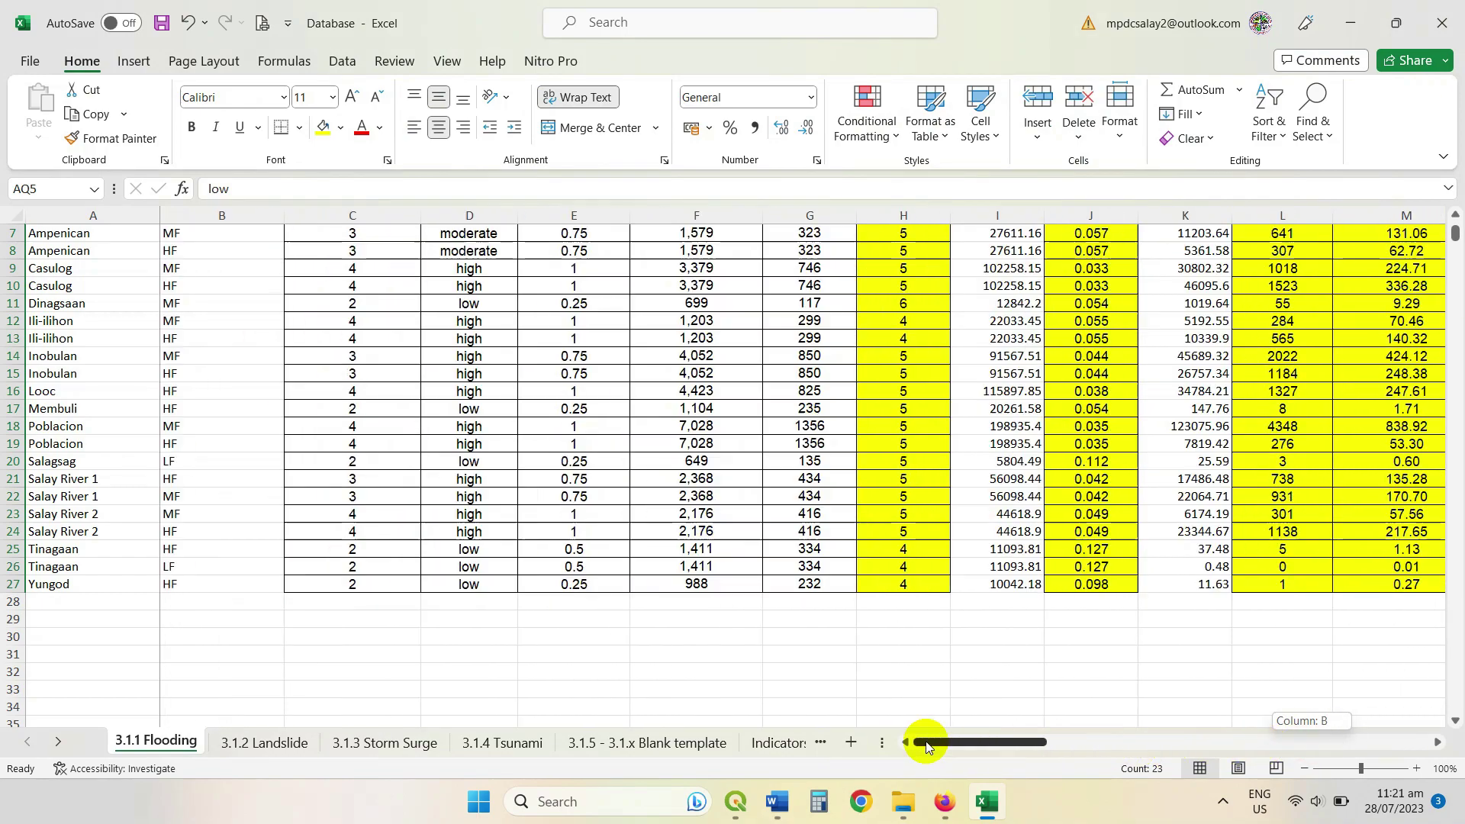
scroll(229, 389, up, 2)
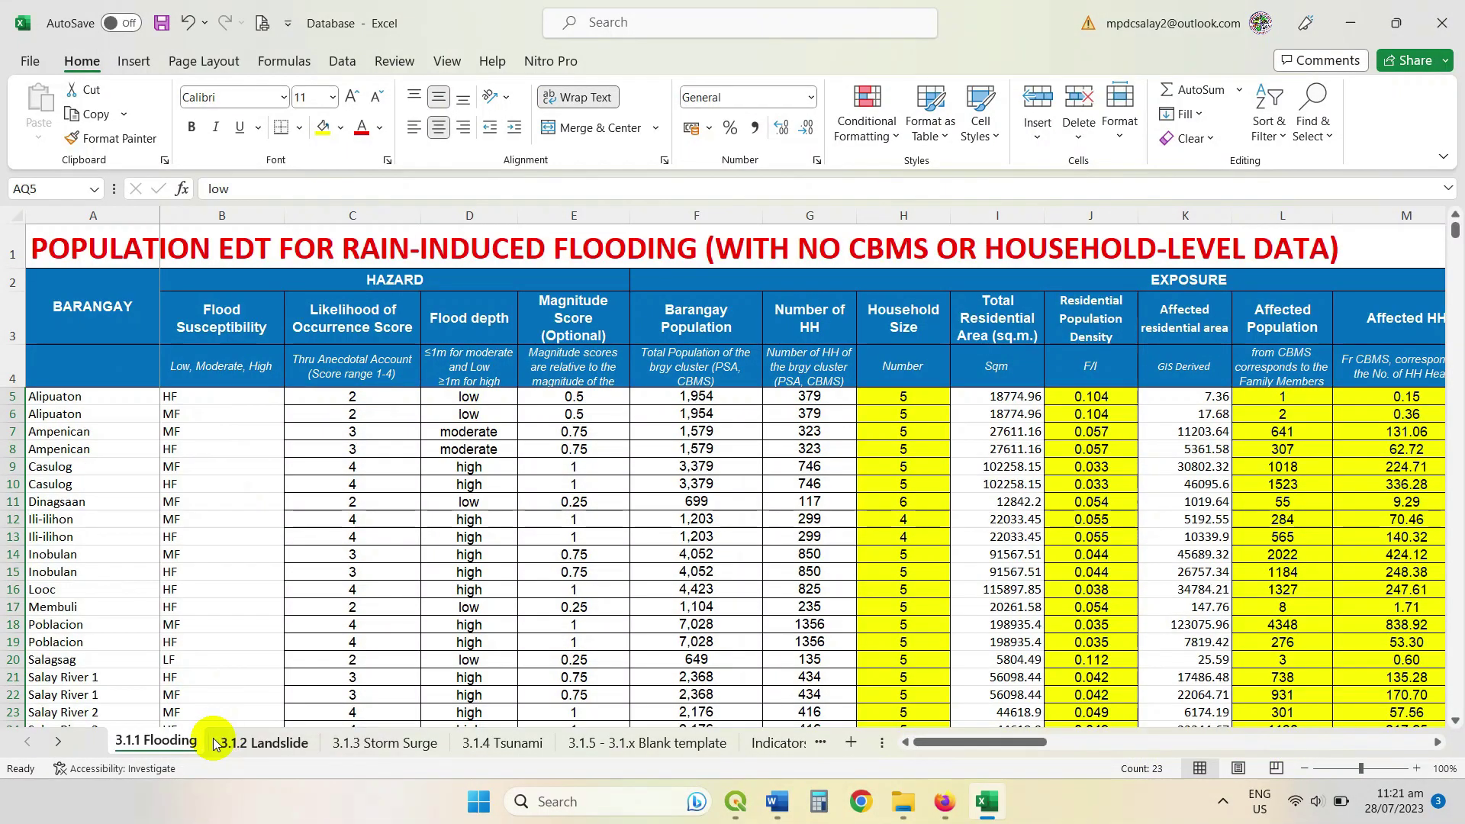
click(20, 61)
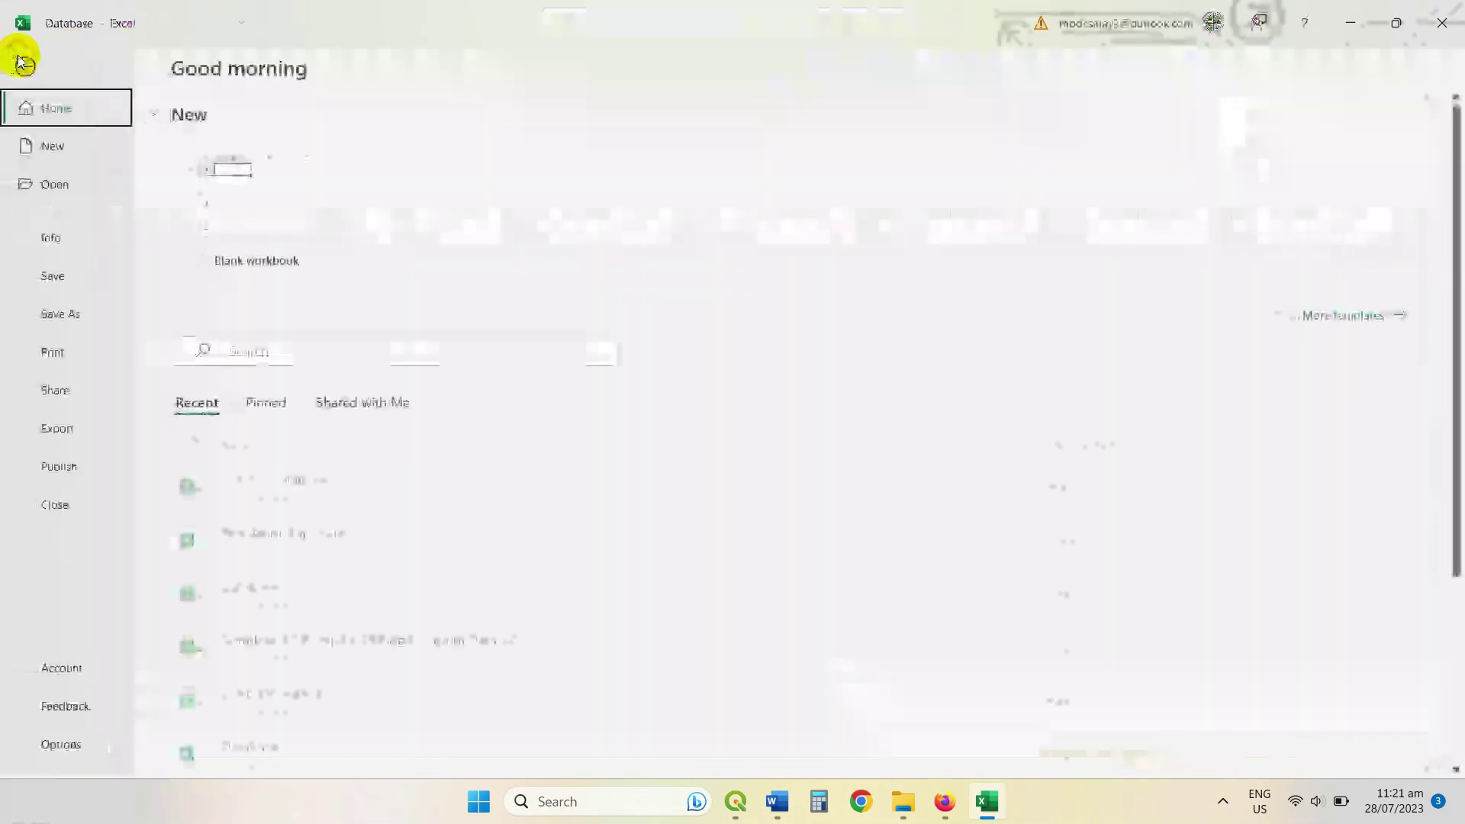
click(59, 316)
click(239, 390)
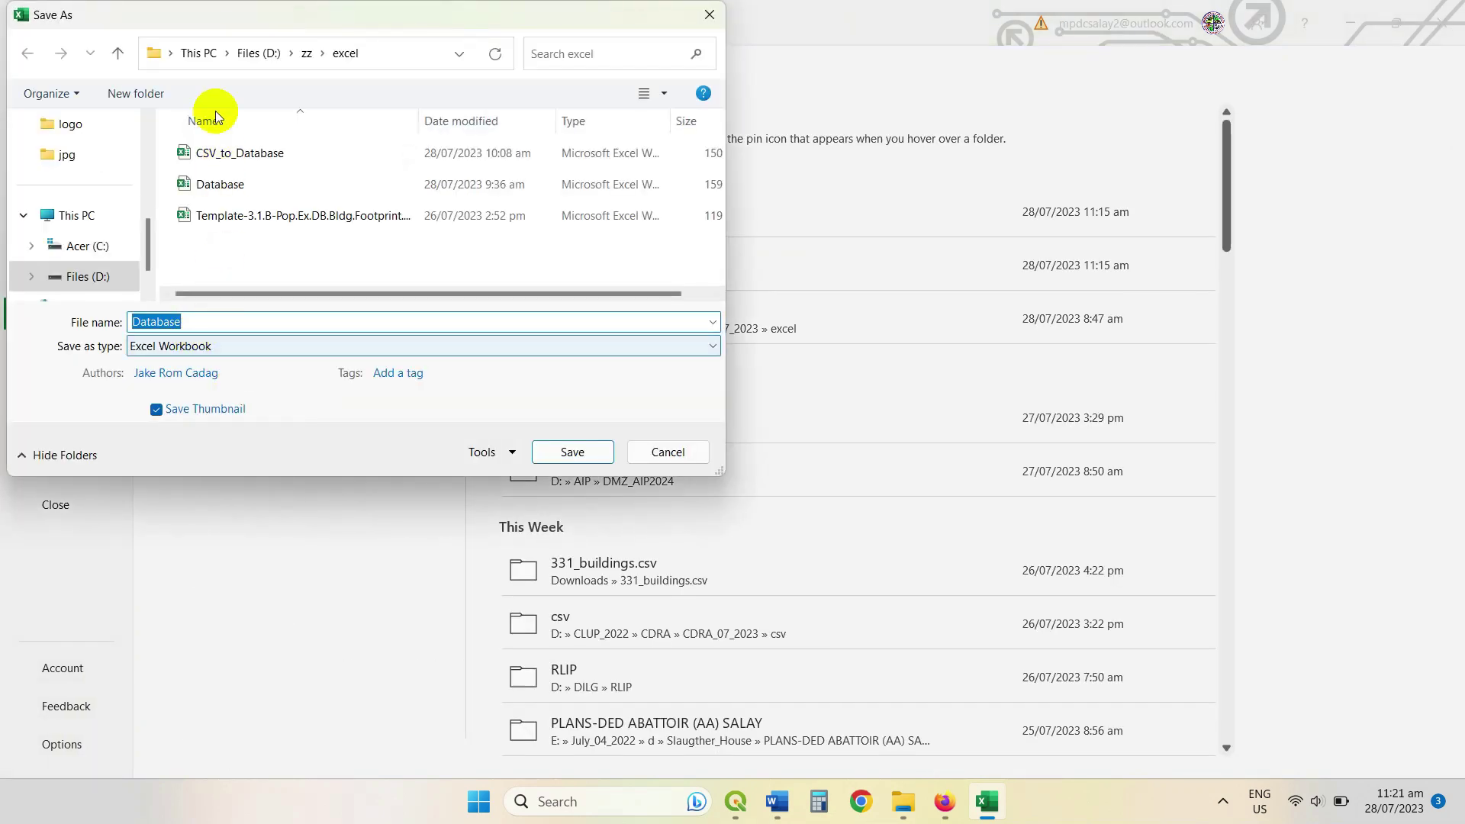
click(305, 55)
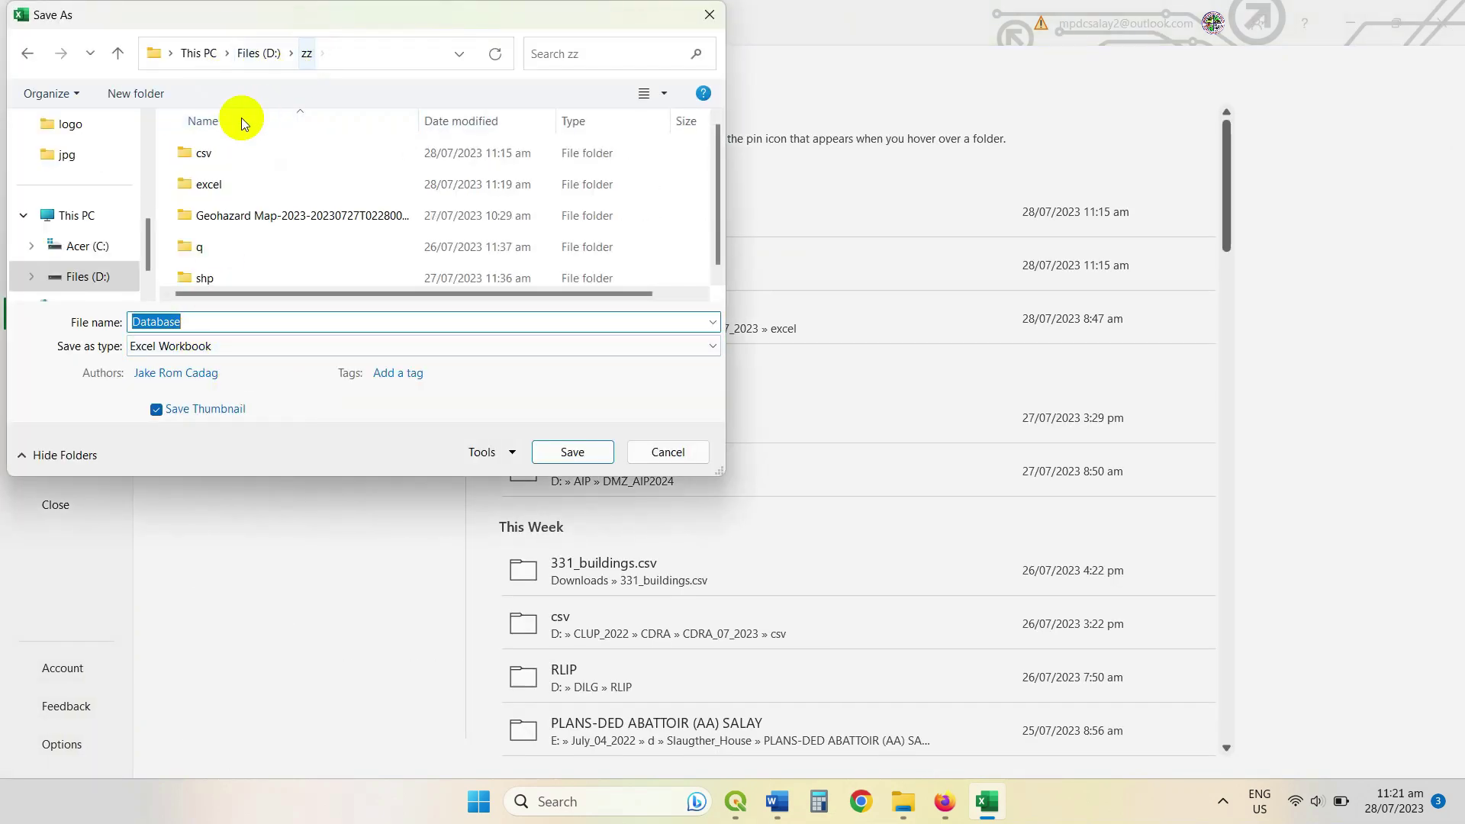
double_click(200, 153)
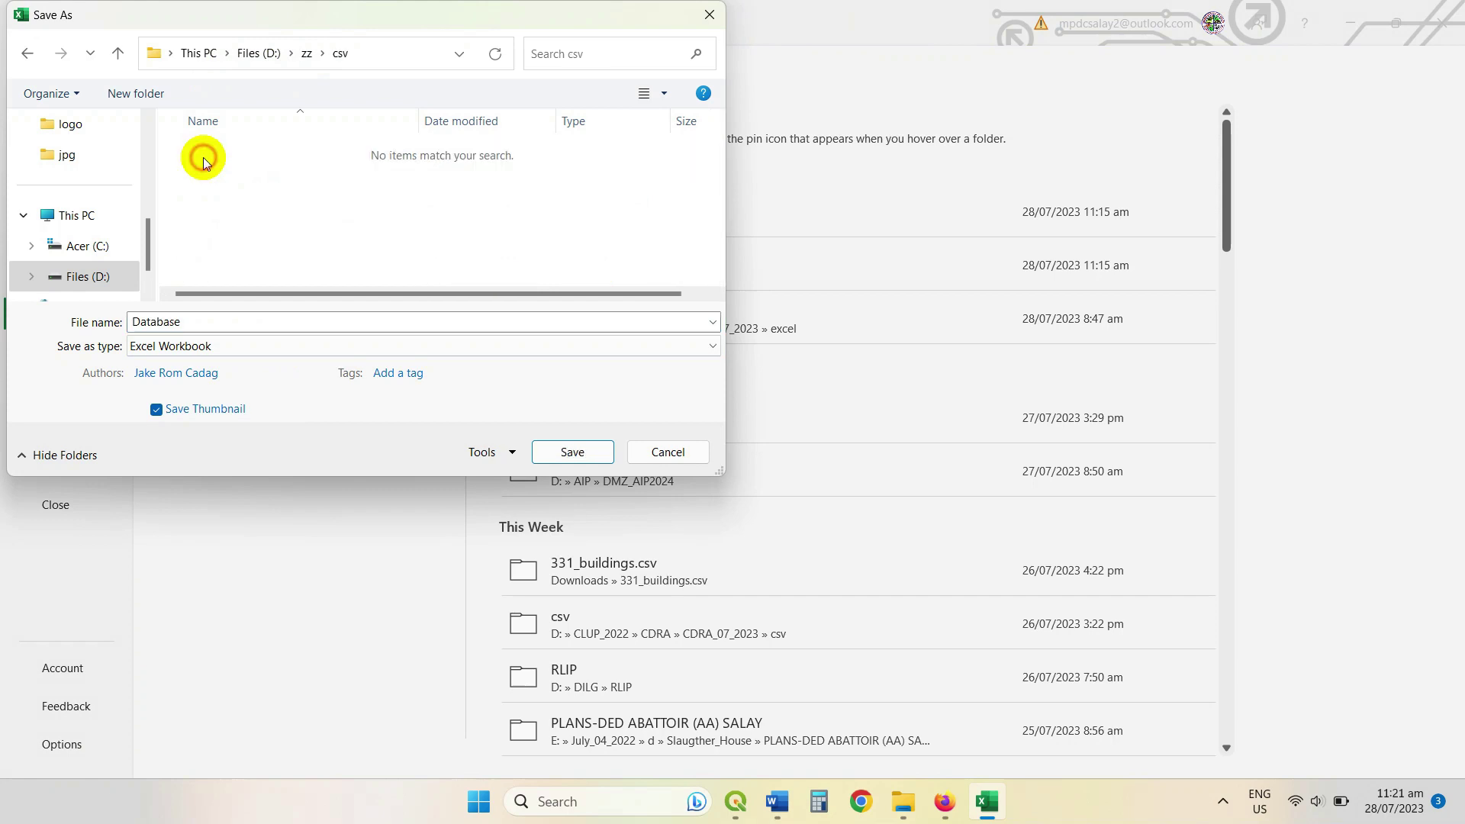
click(302, 347)
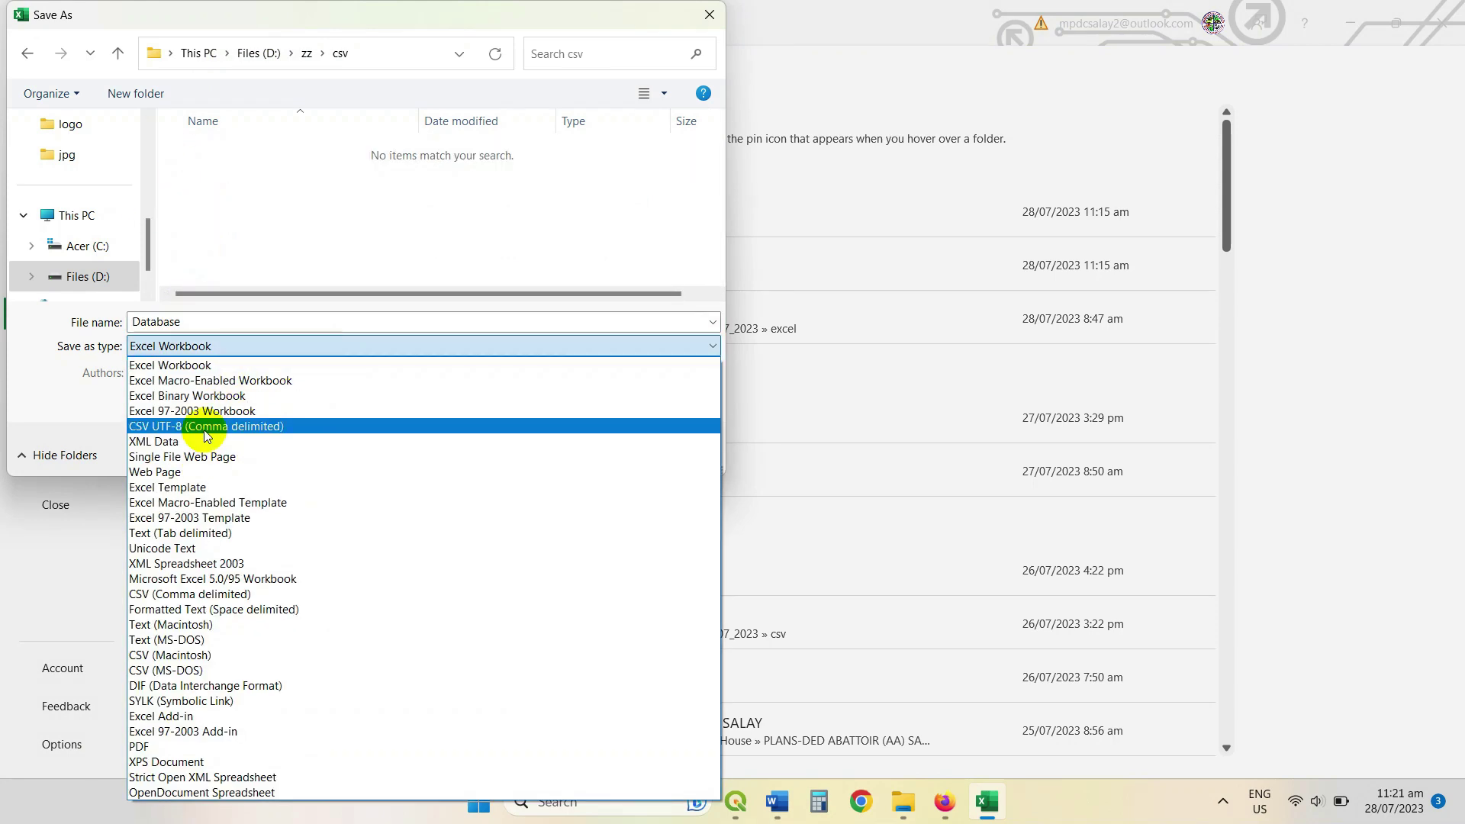
click(204, 429)
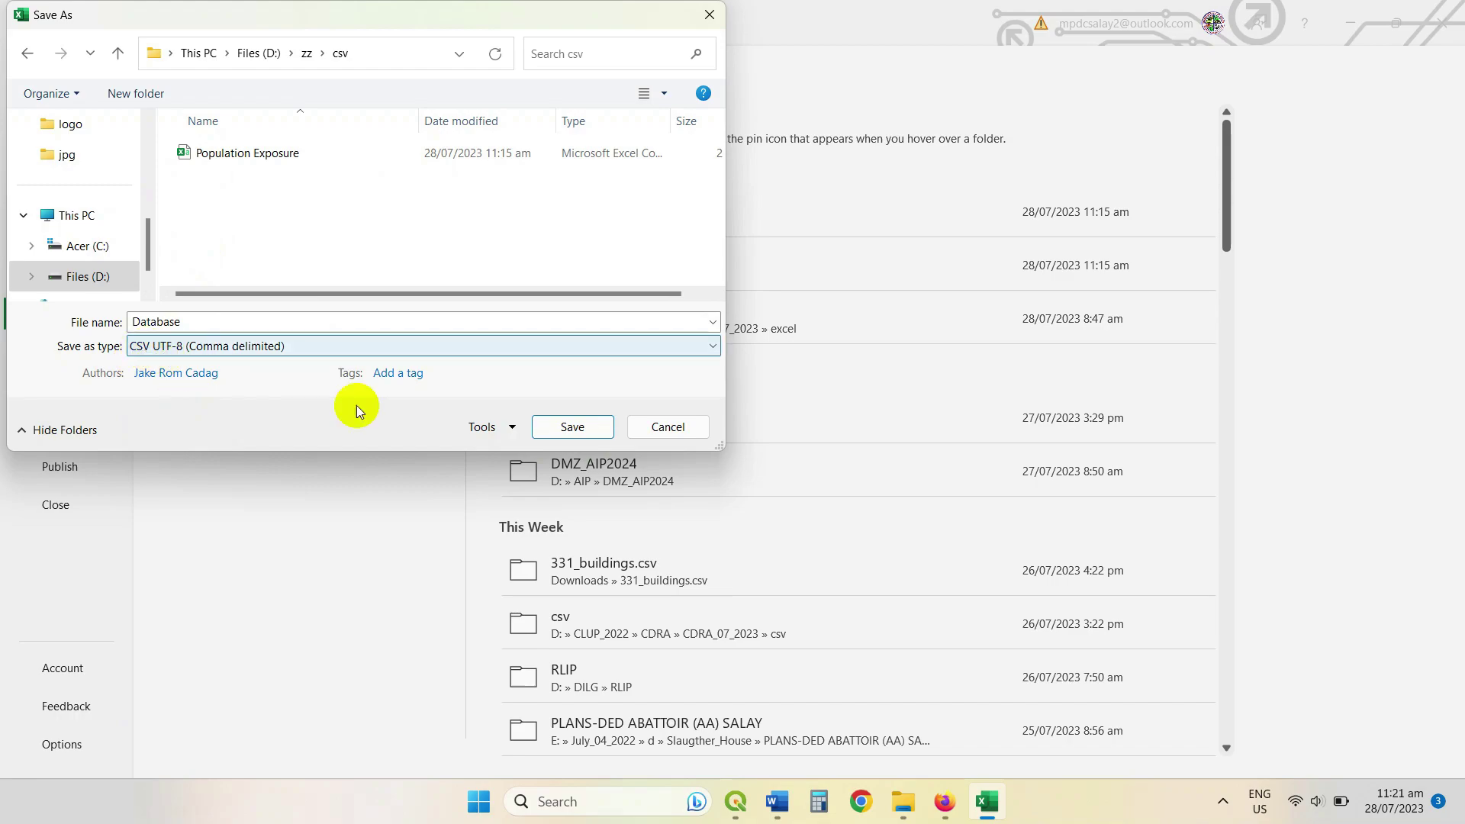
click(588, 428)
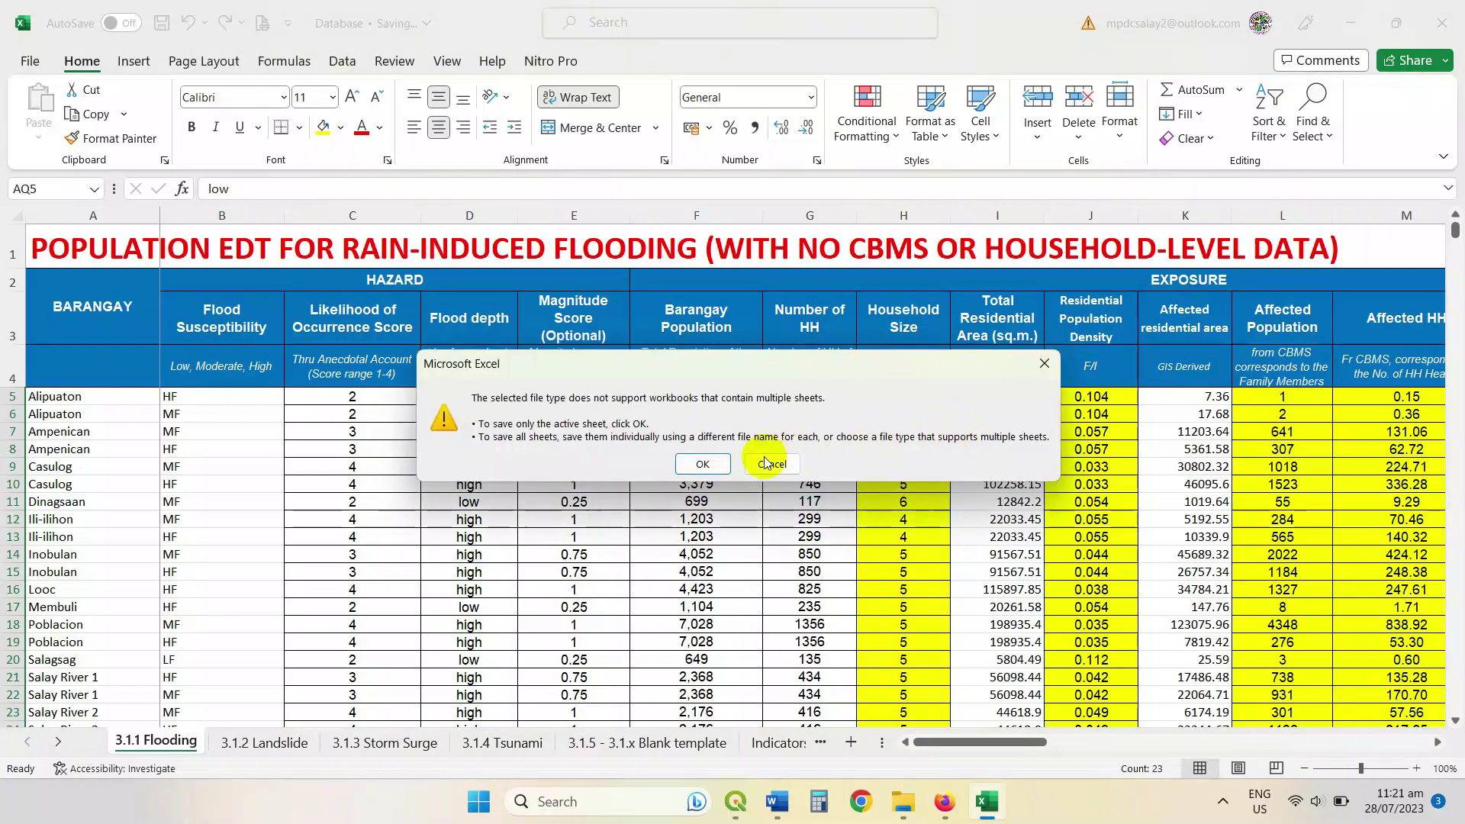
click(702, 463)
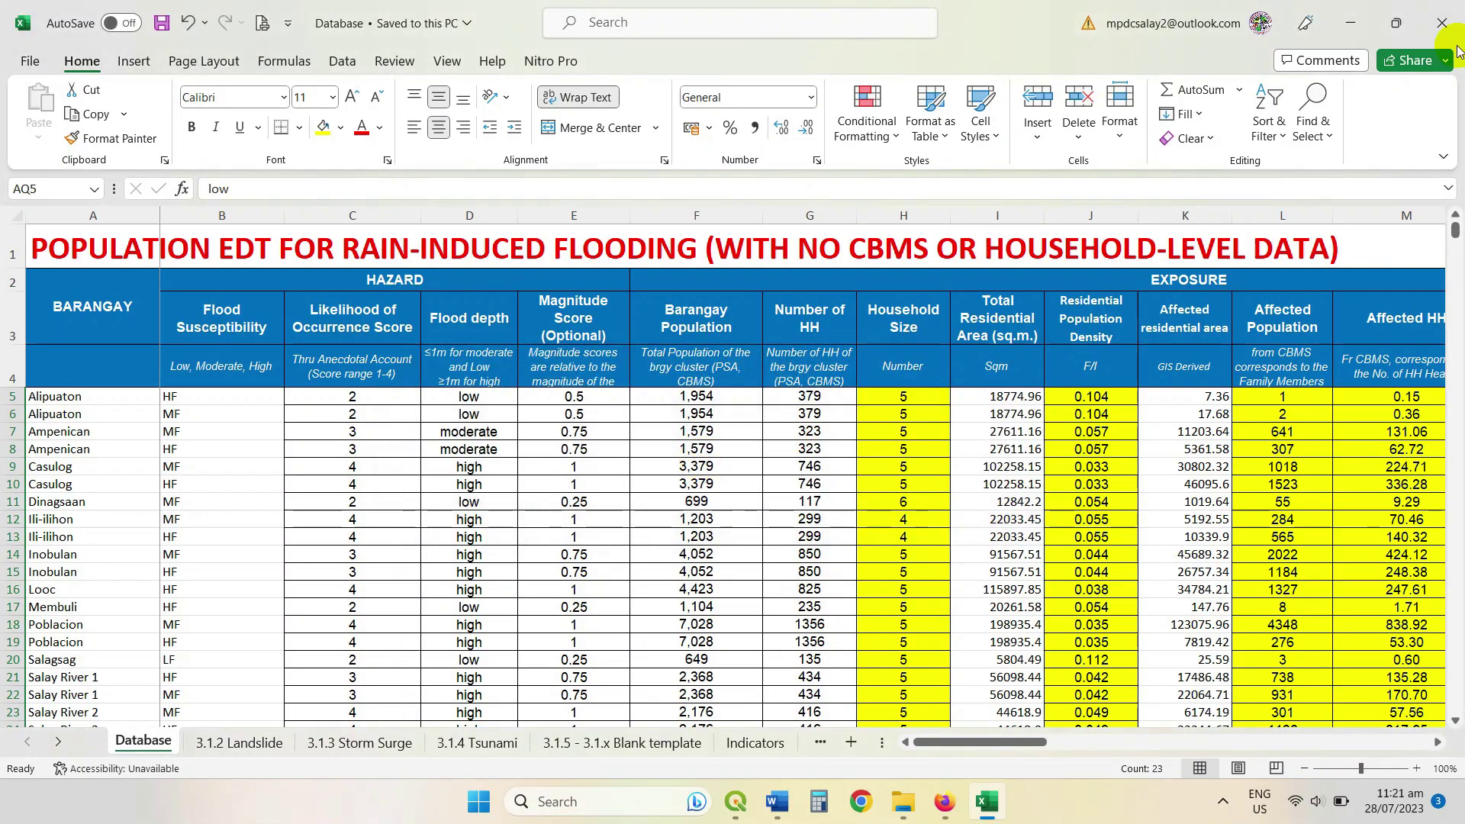
Step: Close the workbook without saving changes and open the Database CSV file from D:\zz\csv in File Explorer
click(1445, 29)
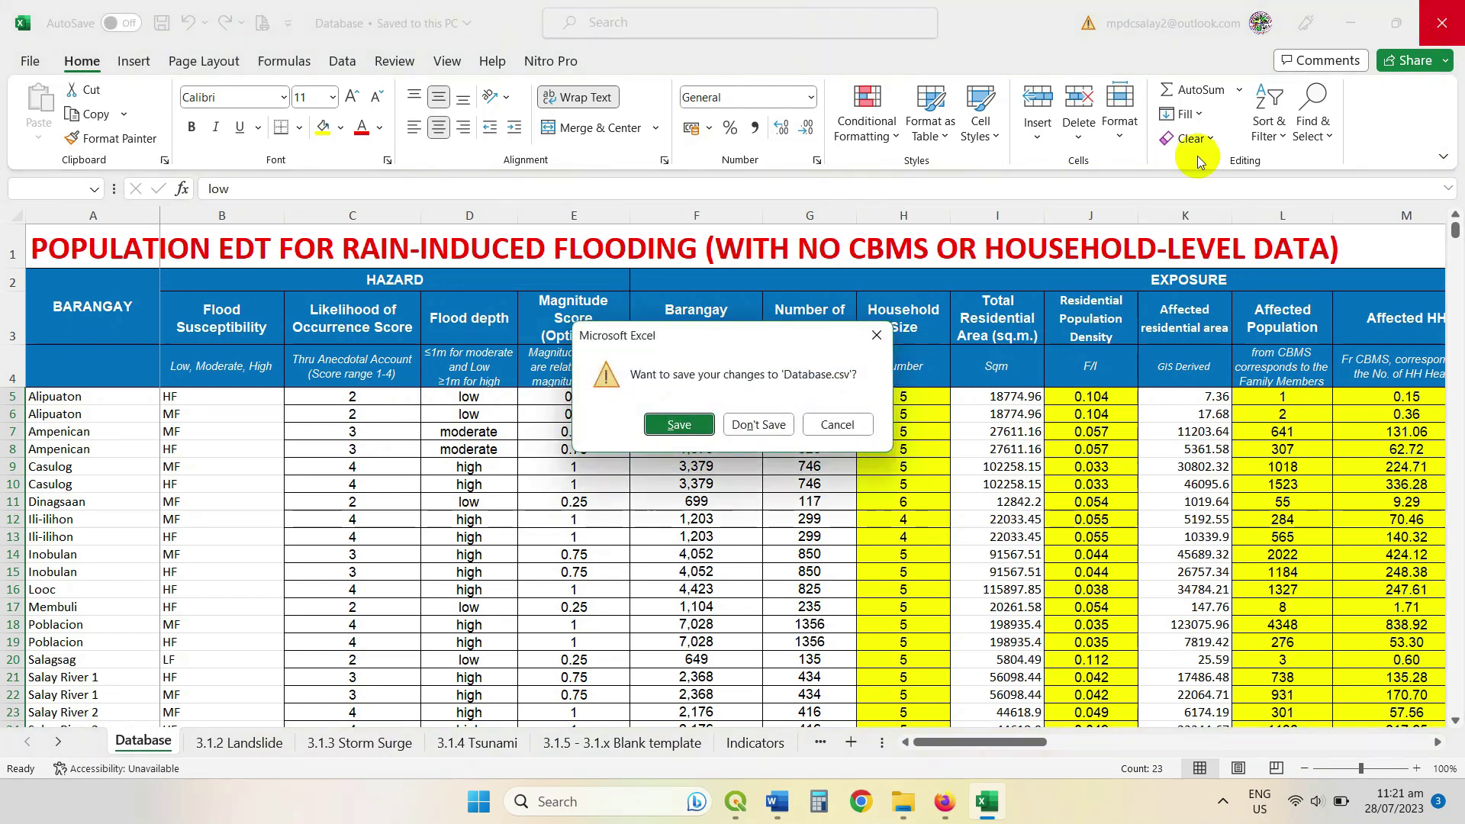
click(758, 423)
mouse_move(922, 809)
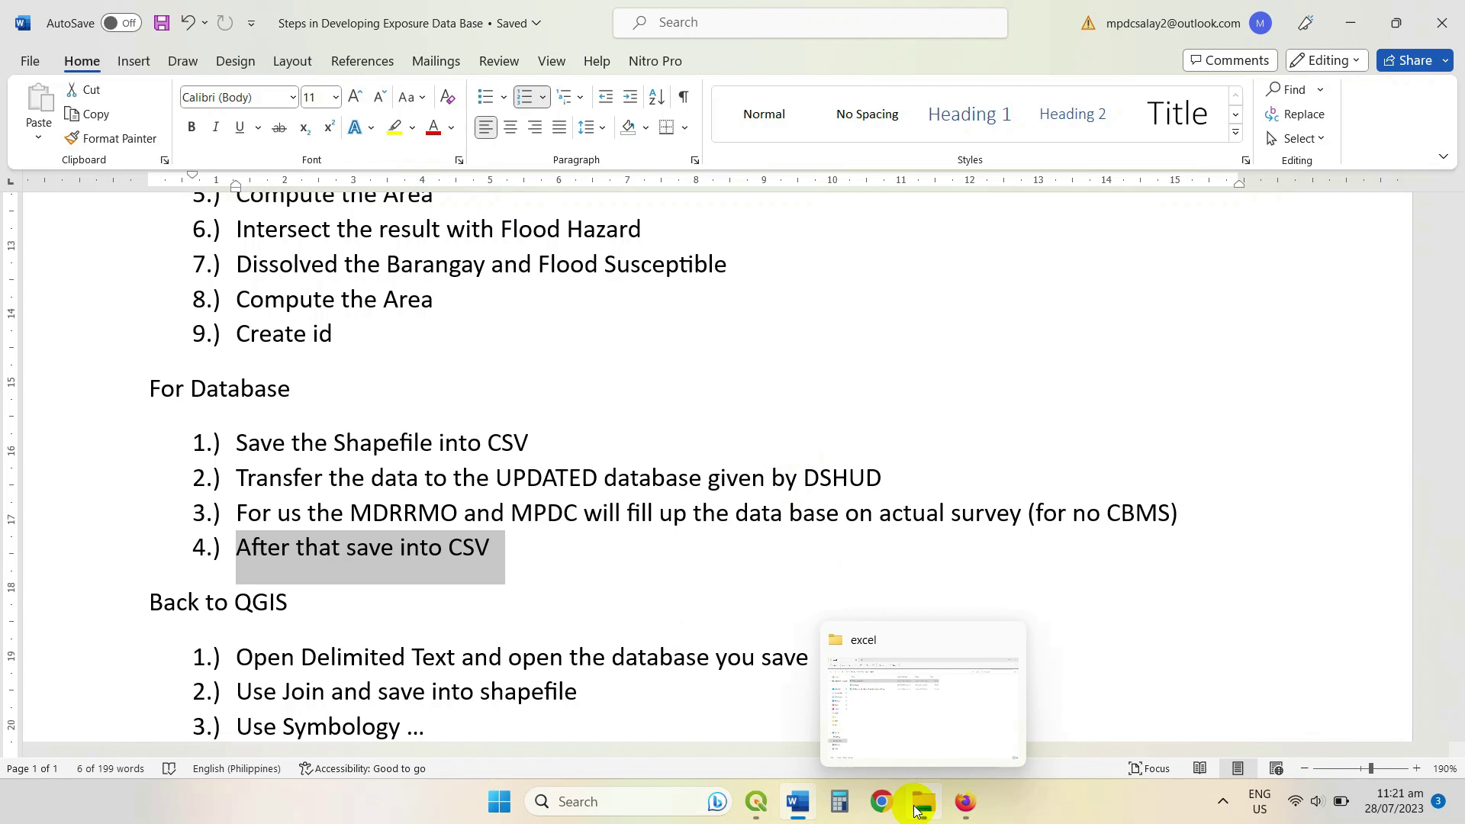
click(921, 807)
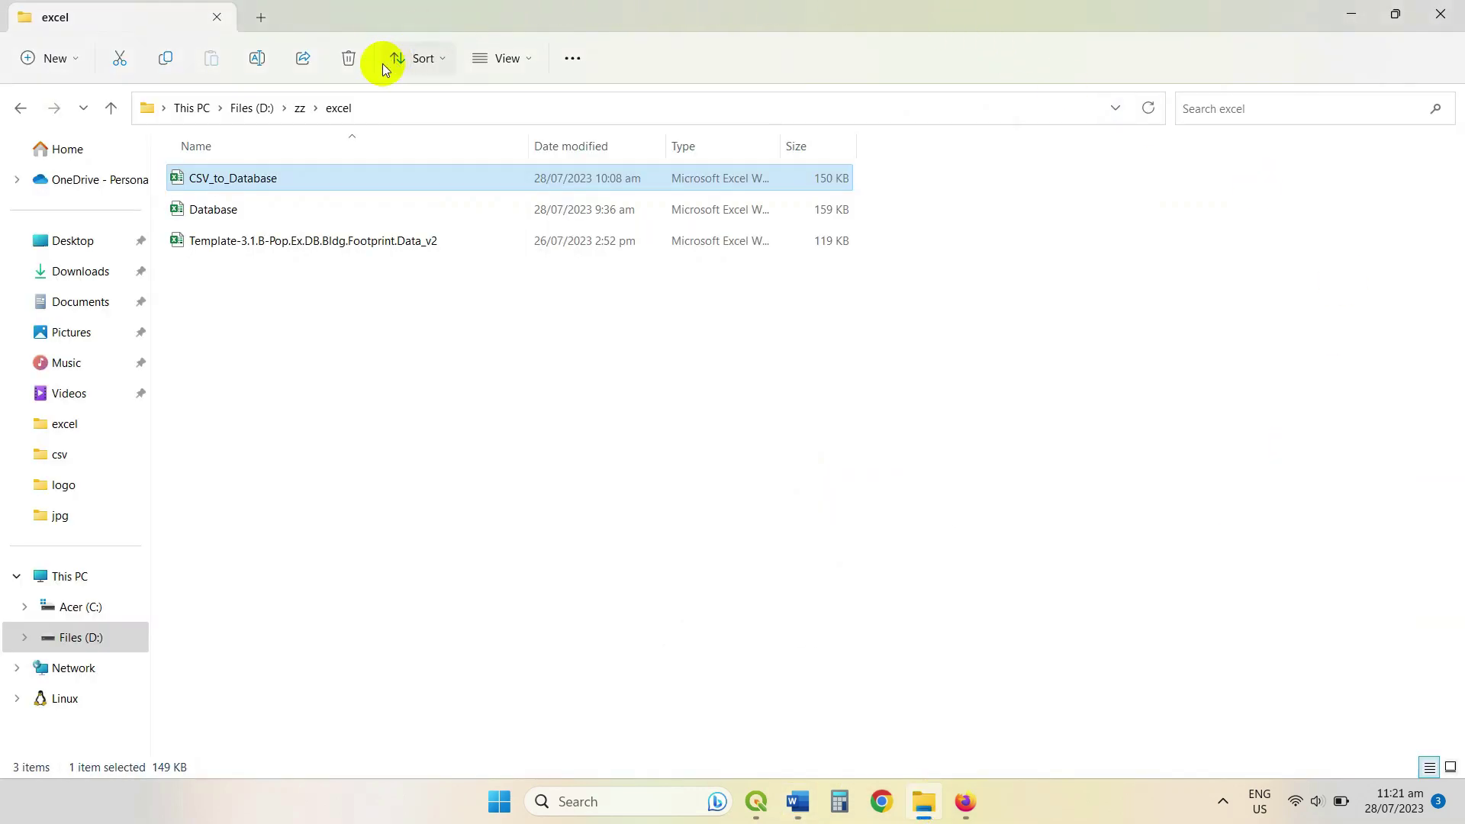
click(299, 112)
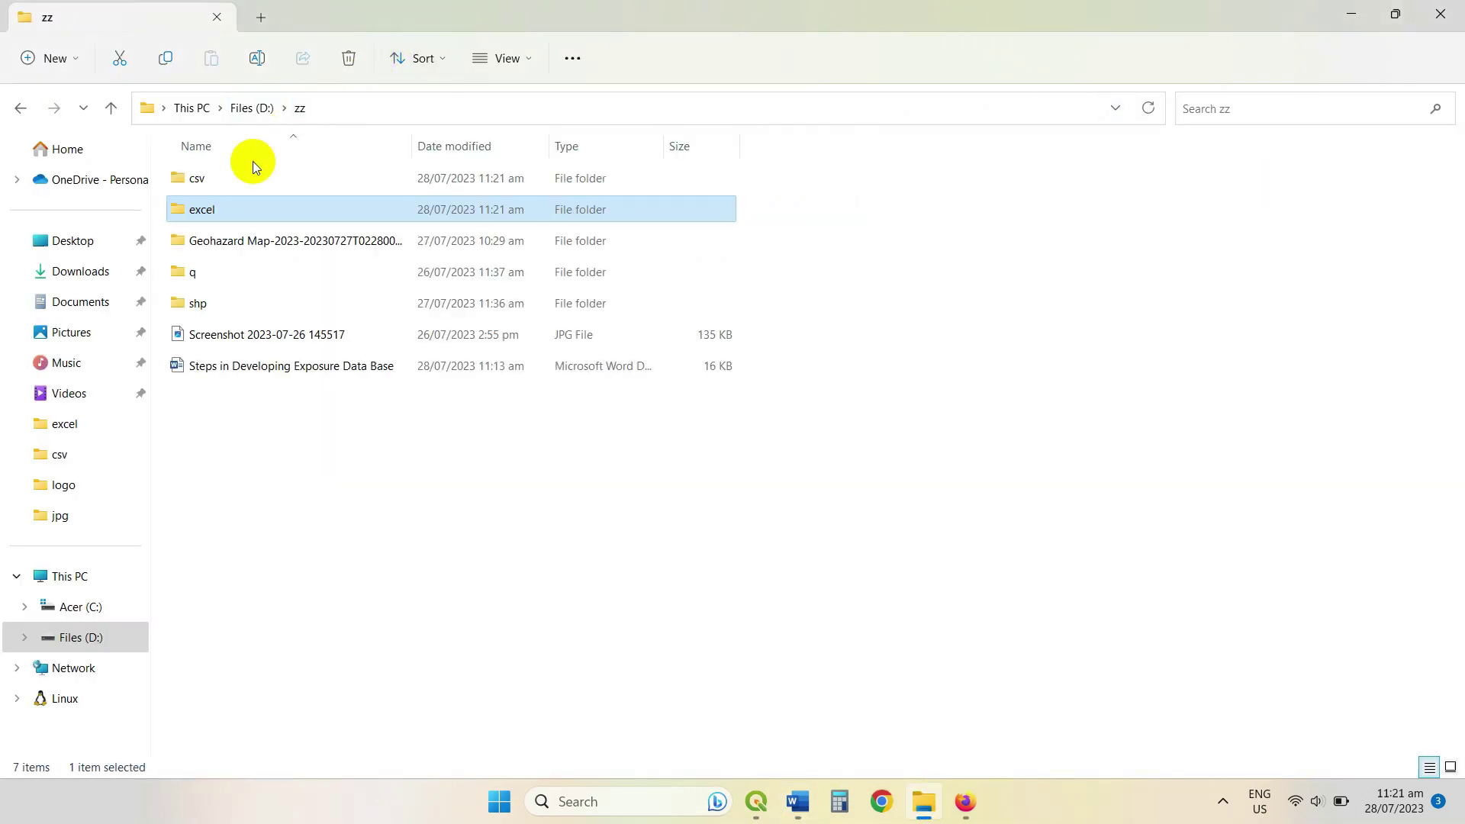
double_click(204, 177)
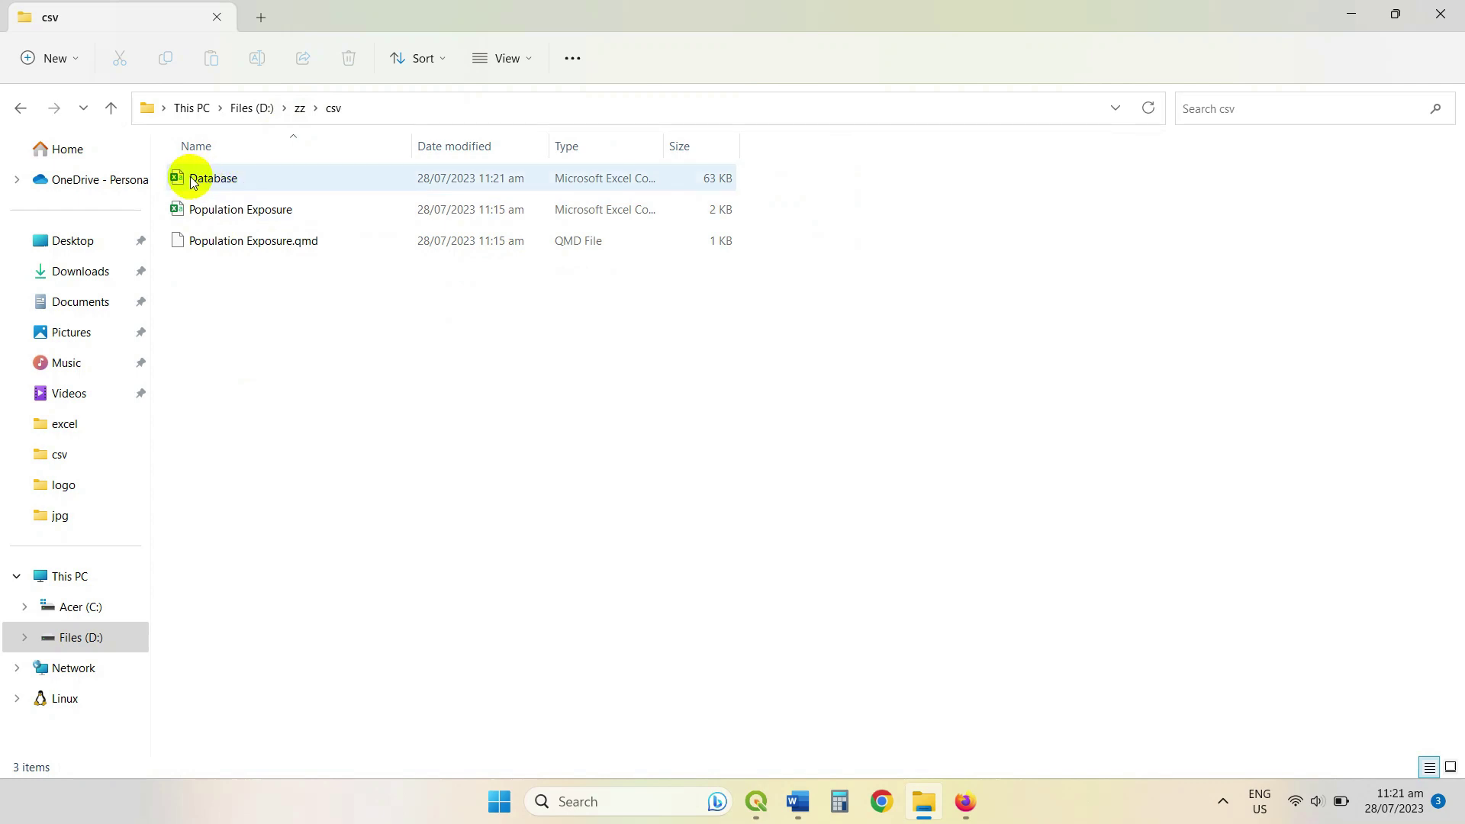
double_click(193, 180)
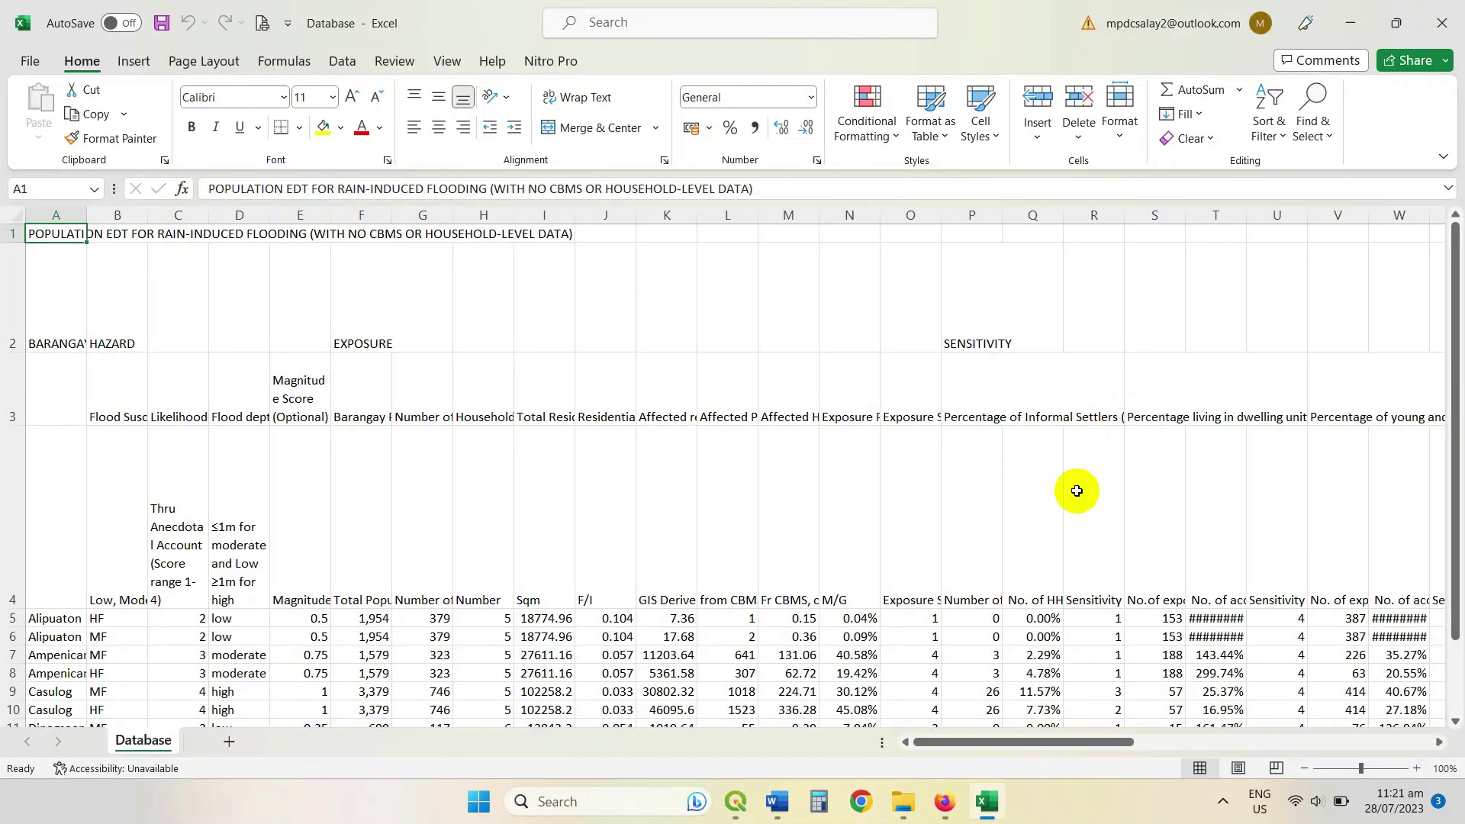
Step: Enter Risk Category in cell AX3 of the Database CSV, directly below the existing Risk Category heading
drag(1040, 739, 1416, 736)
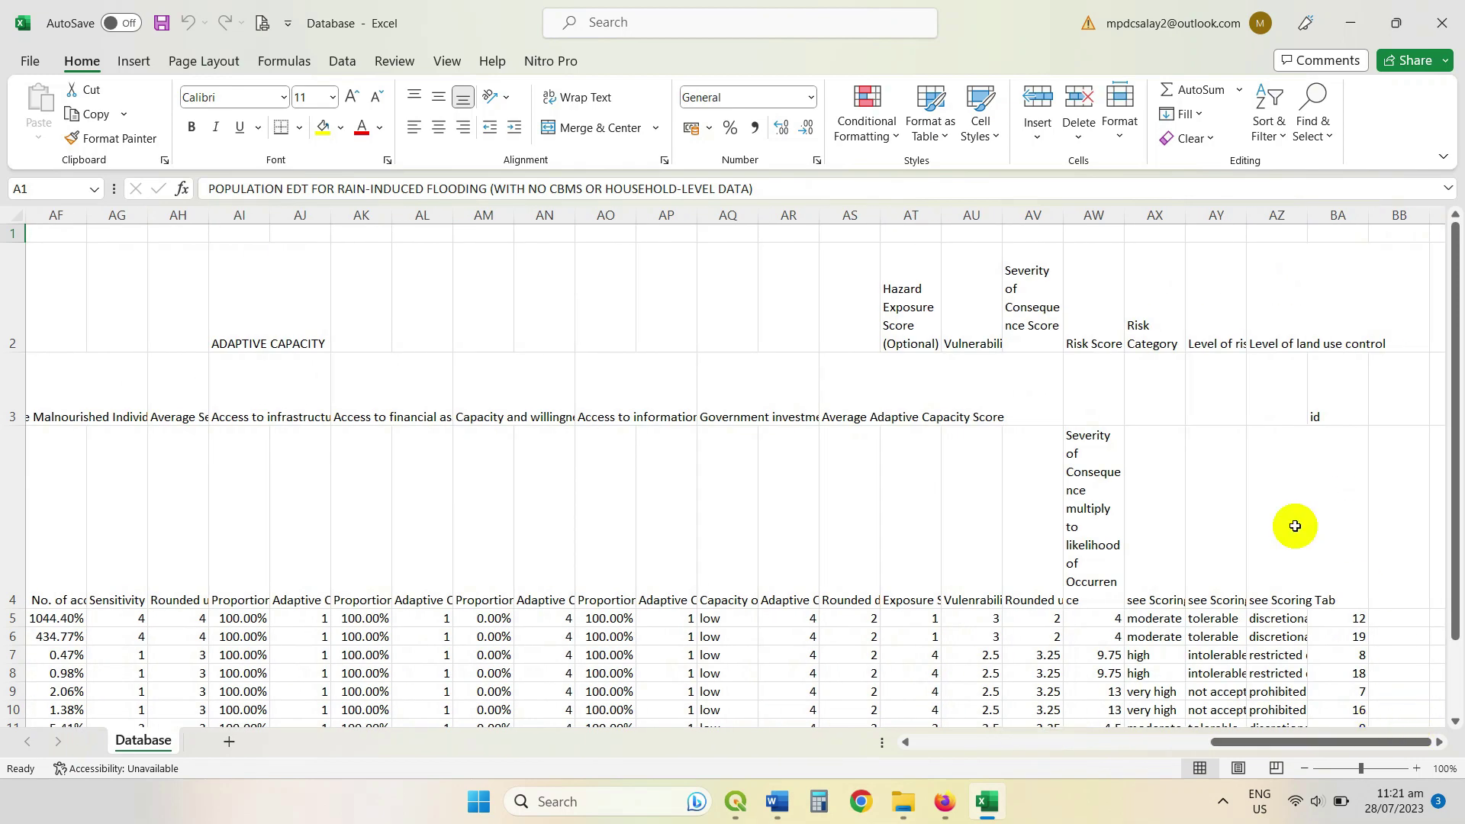
click(1163, 395)
text(E)
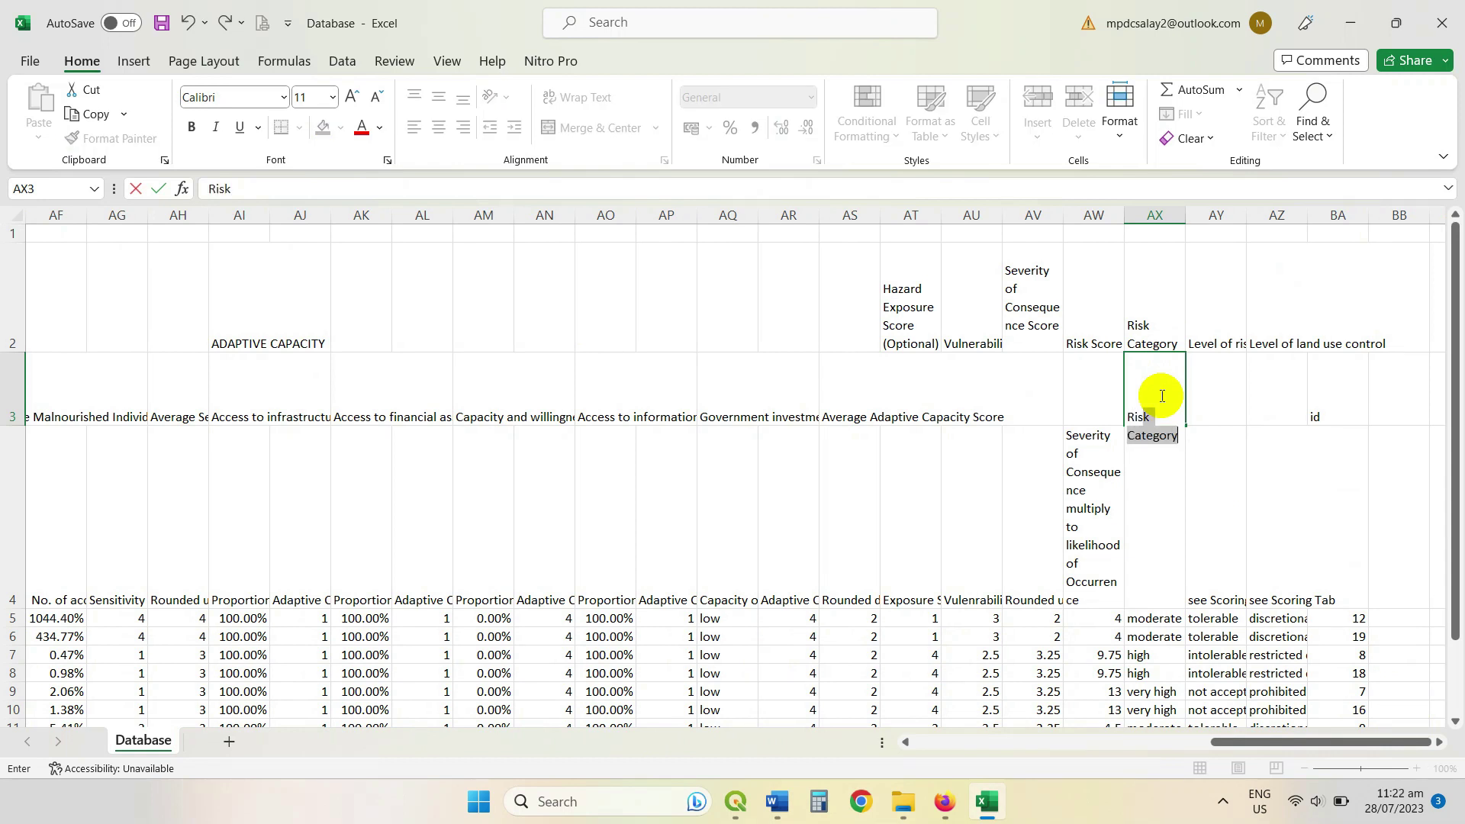
click(1155, 508)
Step: Widen column AU so that its full Vulnerability Score heading fits
click(1058, 524)
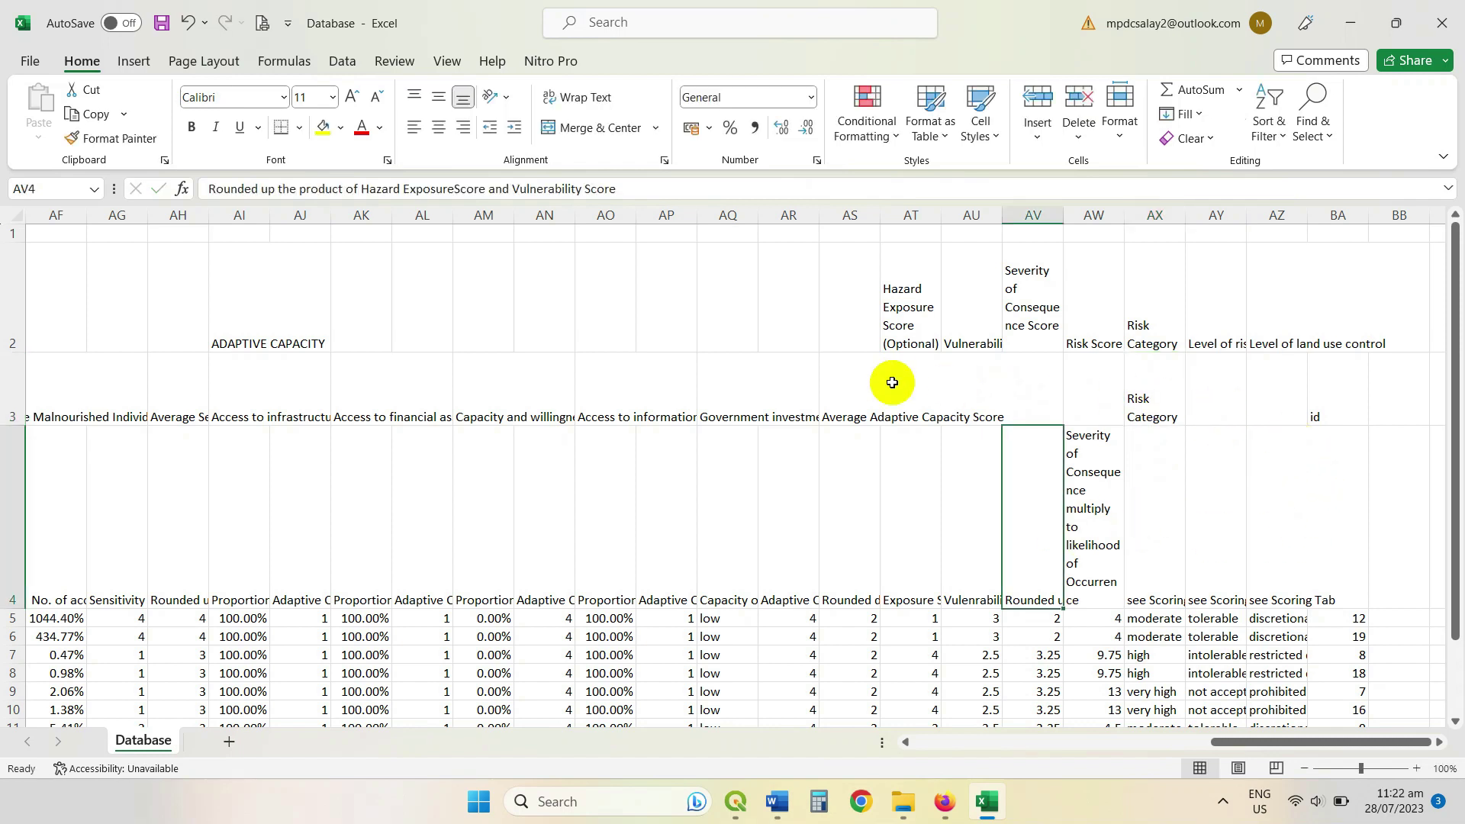
click(977, 345)
click(977, 395)
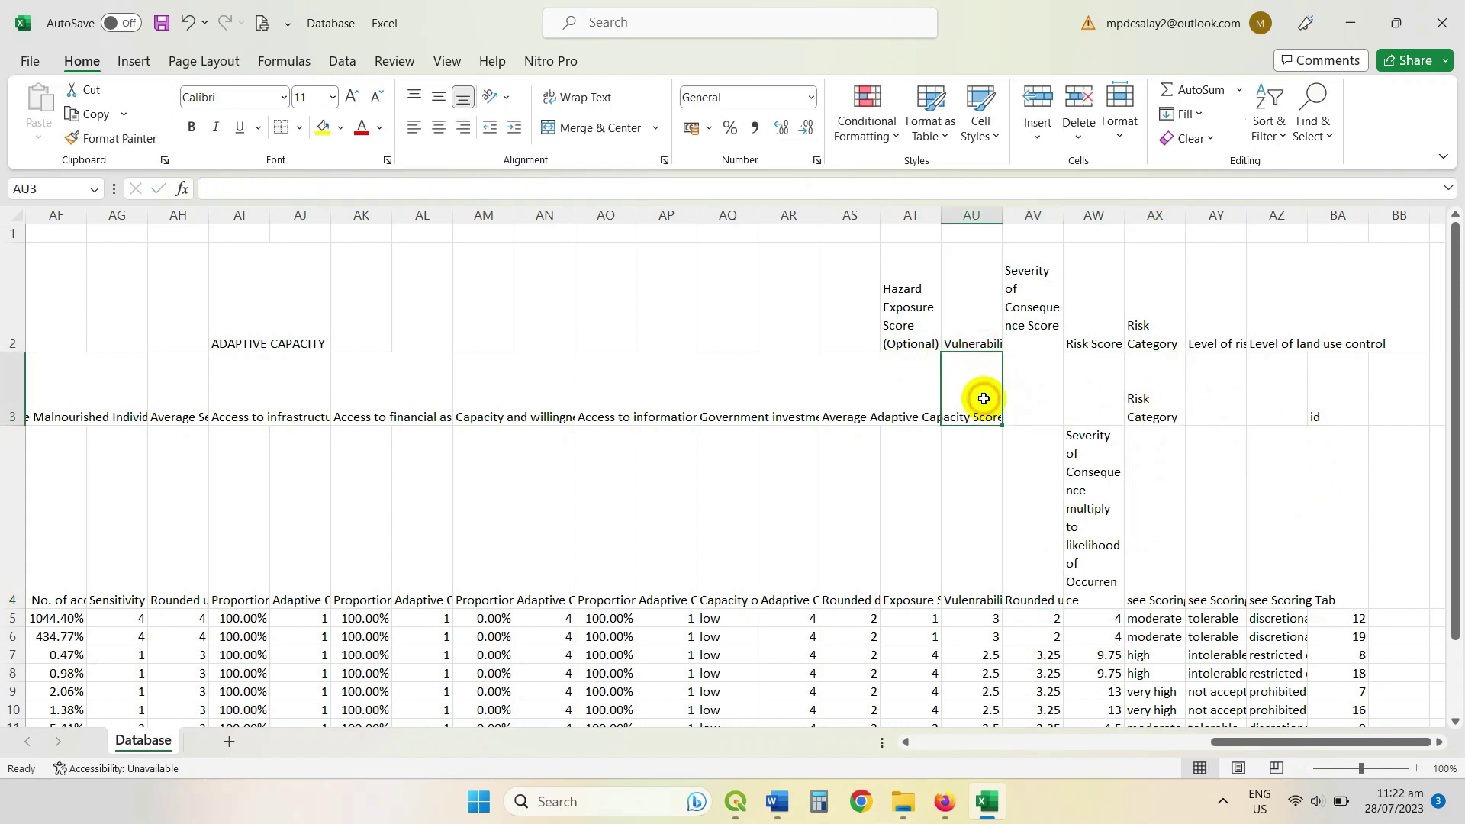
drag(1002, 215, 1128, 219)
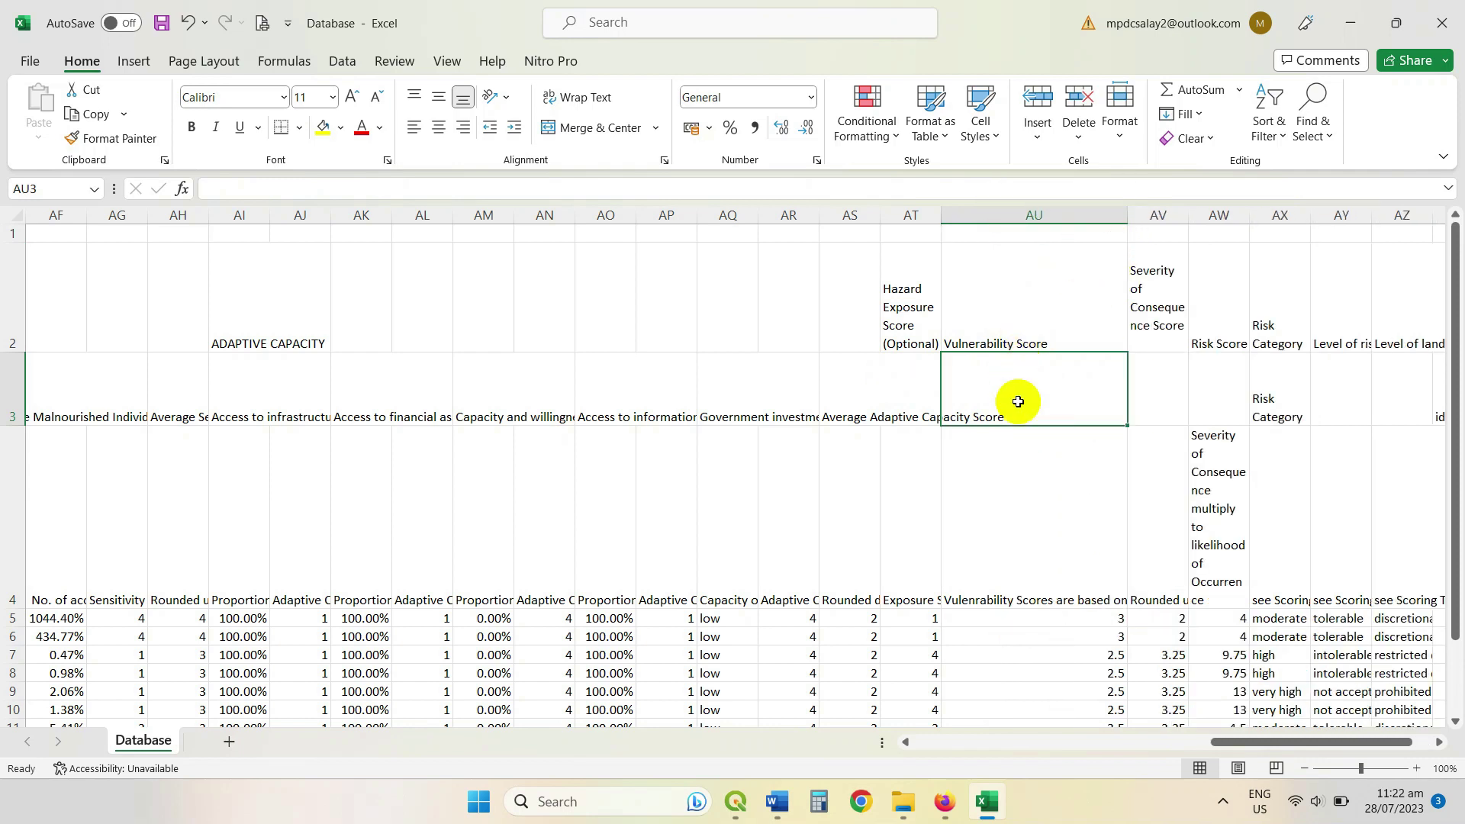
Step: Move the Vulnerability Score heading from cell AU2 down to cell AU3
click(1030, 334)
double_click(1040, 337)
key(ctrl+c)
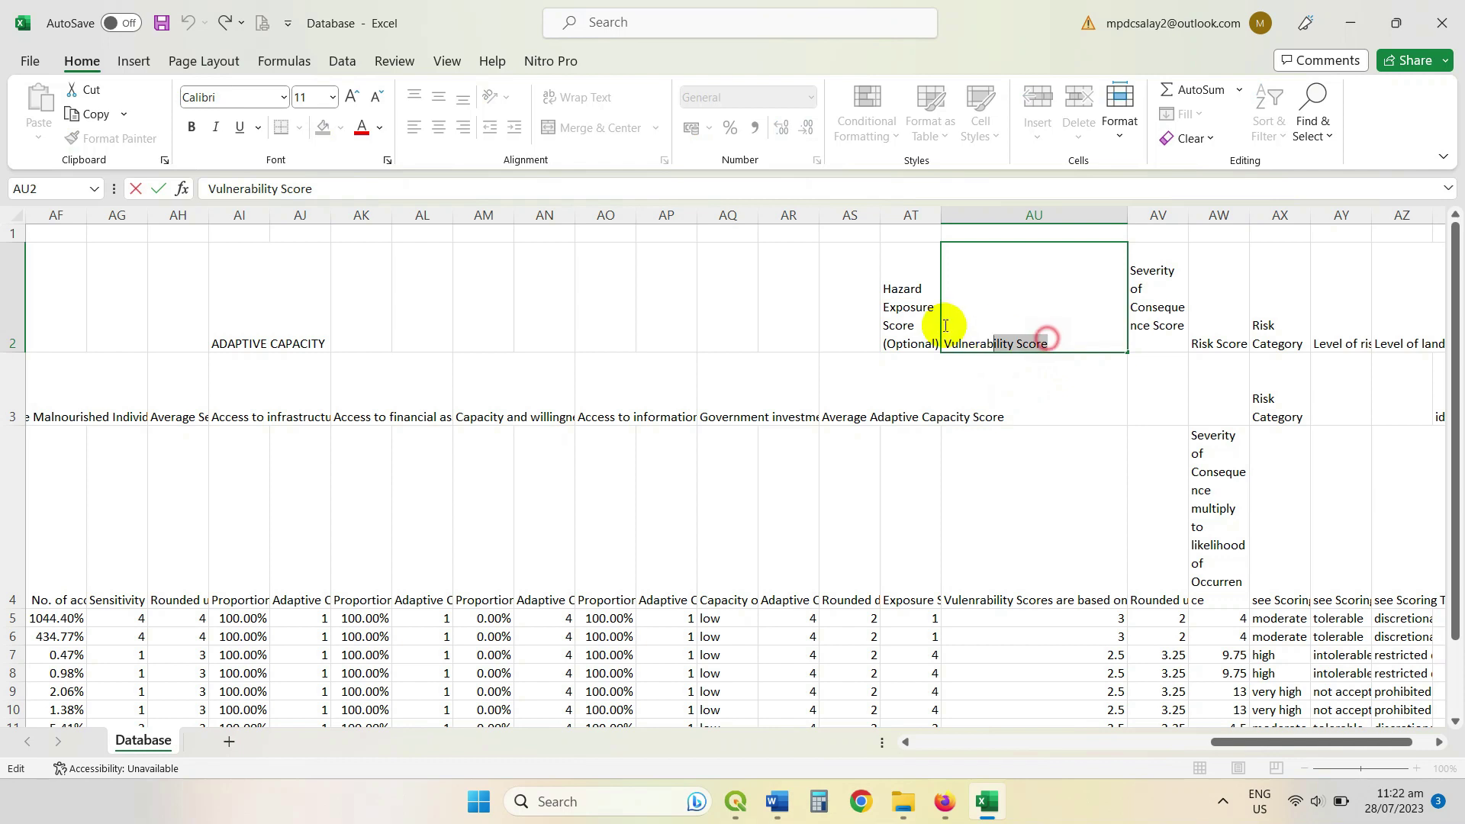
right_click(995, 347)
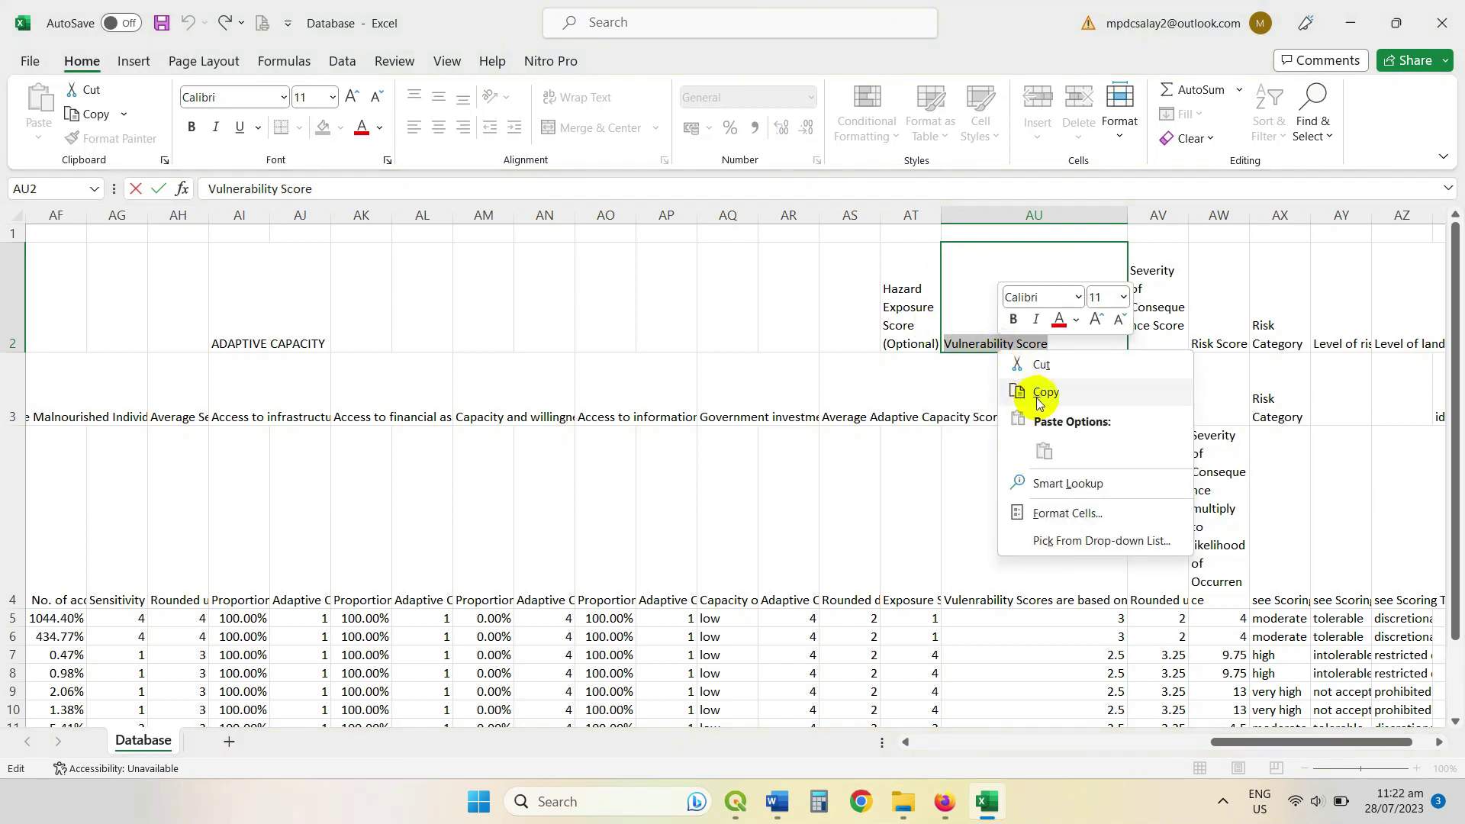
click(1043, 367)
double_click(1033, 409)
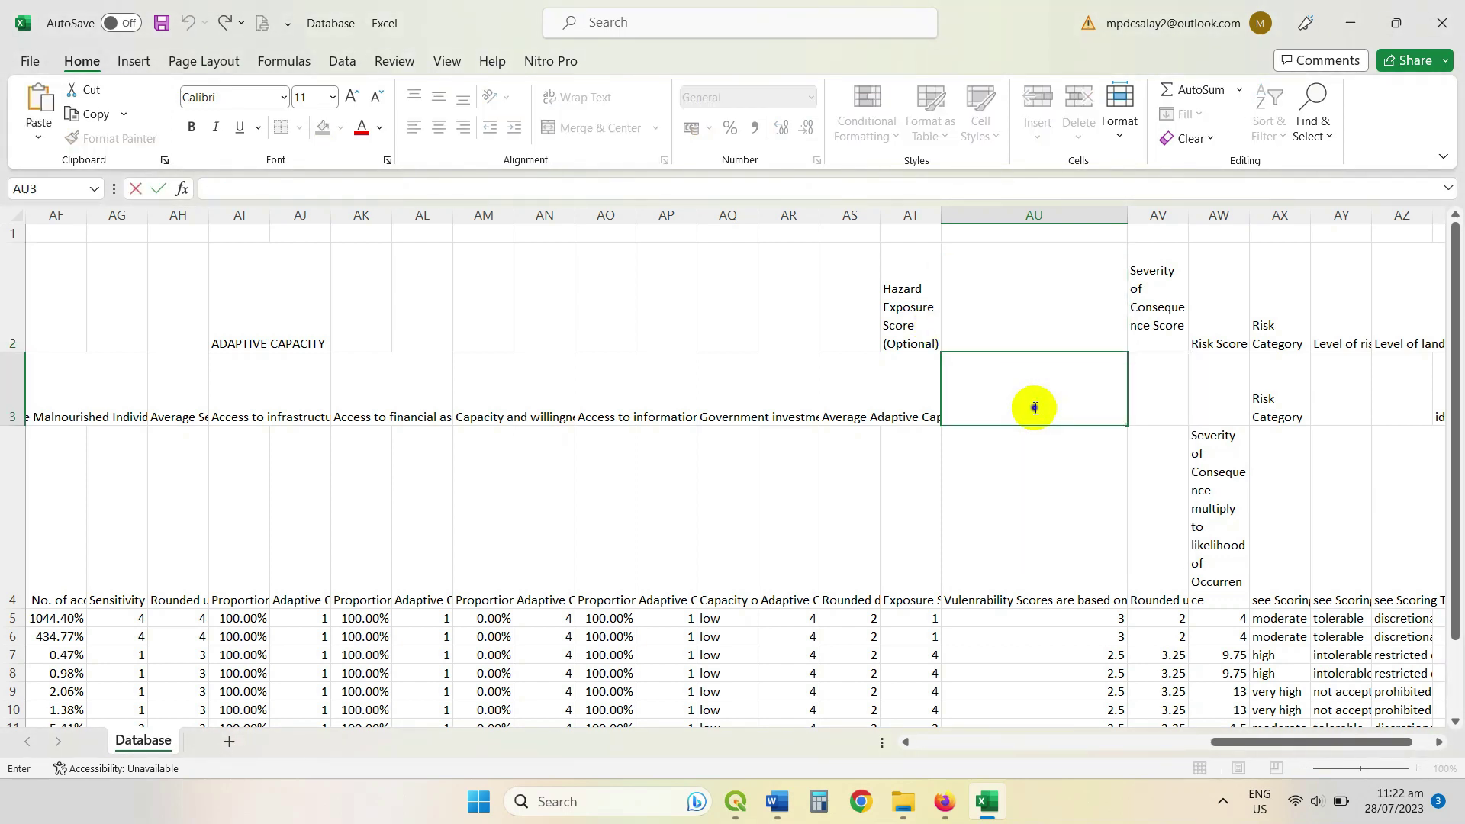
right_click(1034, 406)
click(1082, 509)
click(985, 507)
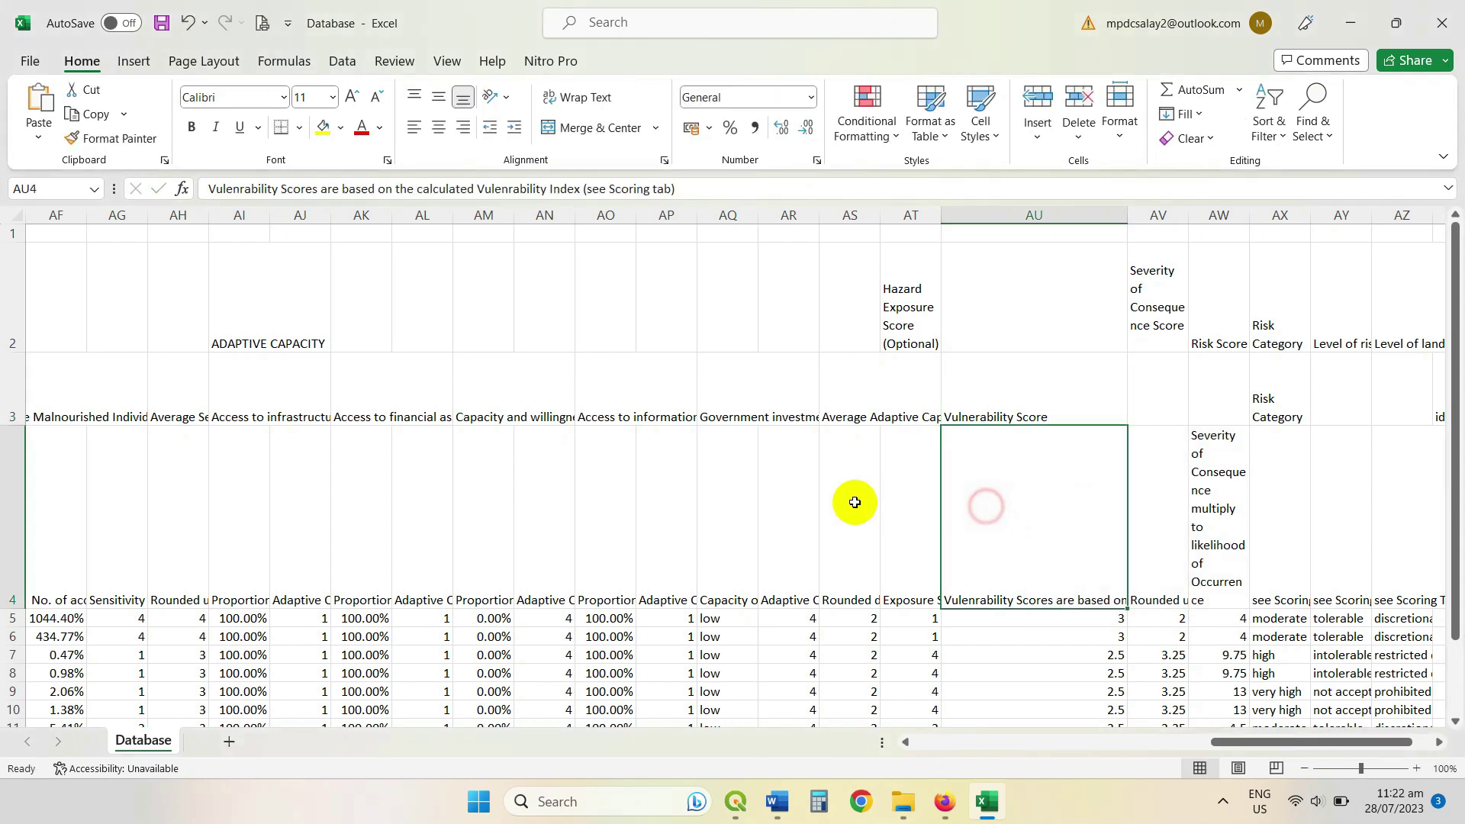
Step: Copy the BARANGAY heading from cell A2 into cell A3 so it sits in the same row as the other column headings
scroll(837, 530, down, 2)
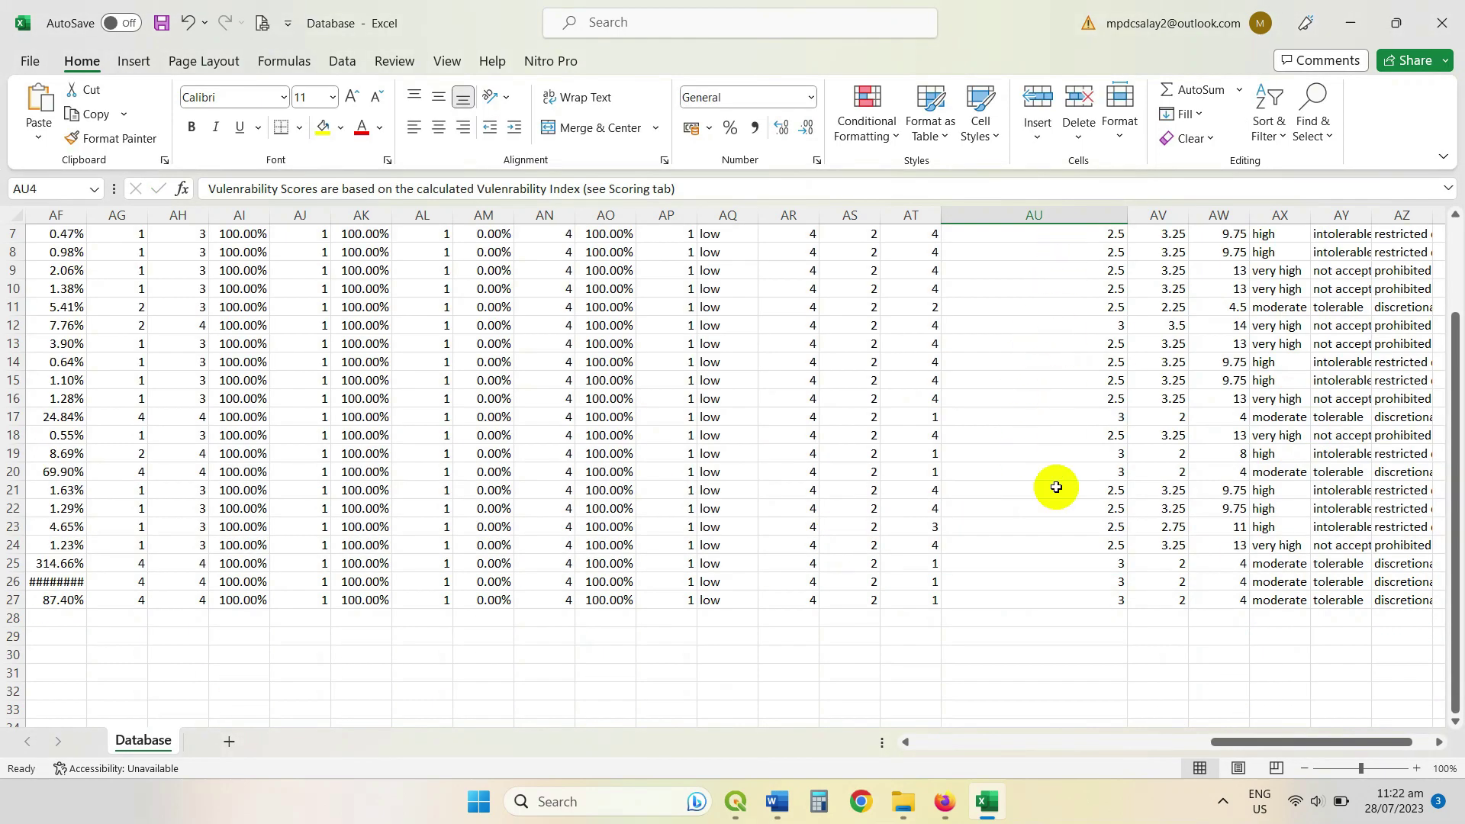
scroll(1046, 454, up, 2)
scroll(1207, 513, down, 1)
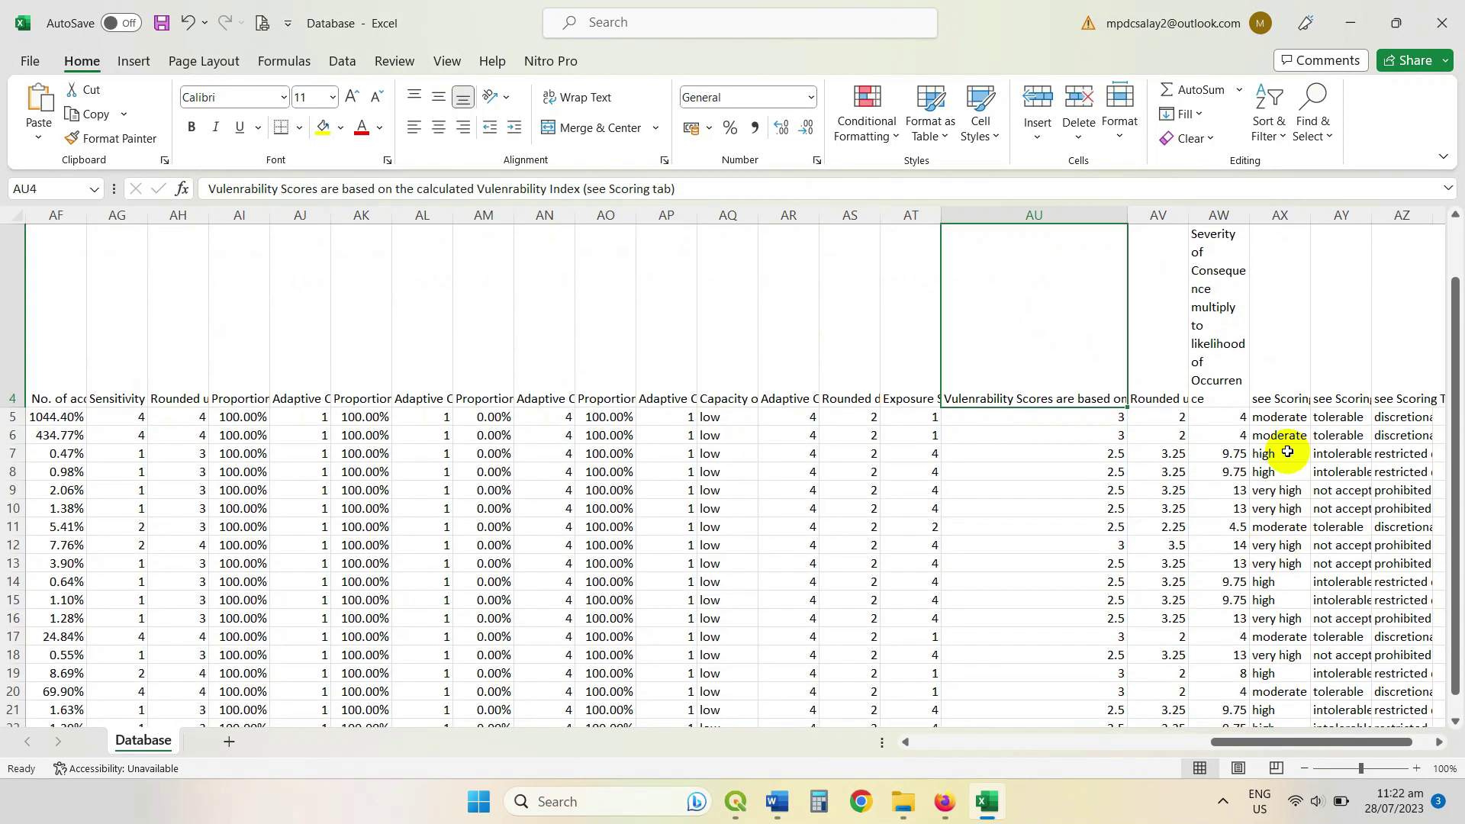
scroll(1182, 603, up, 1)
drag(1276, 741, 327, 687)
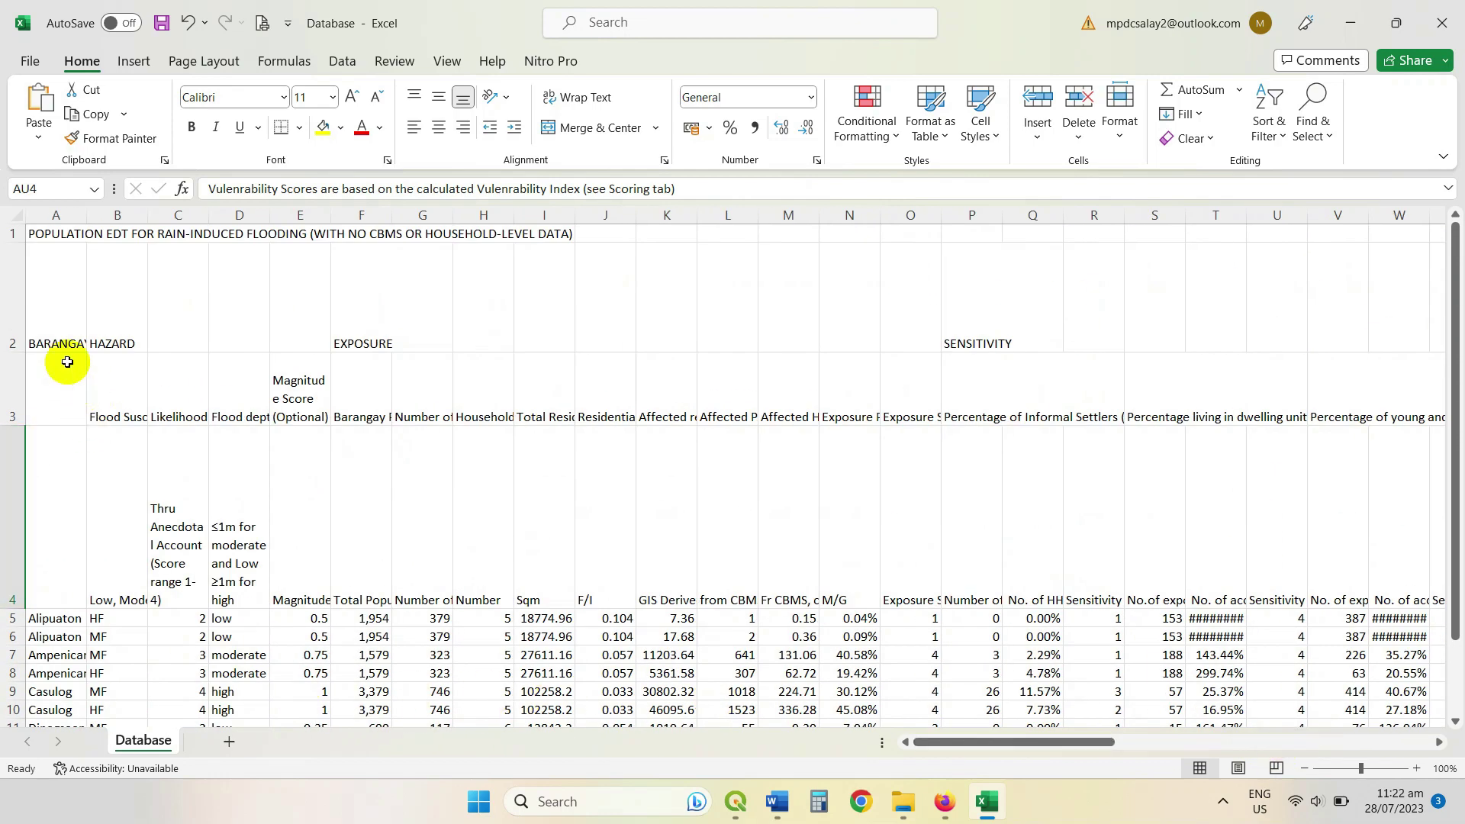
click(59, 336)
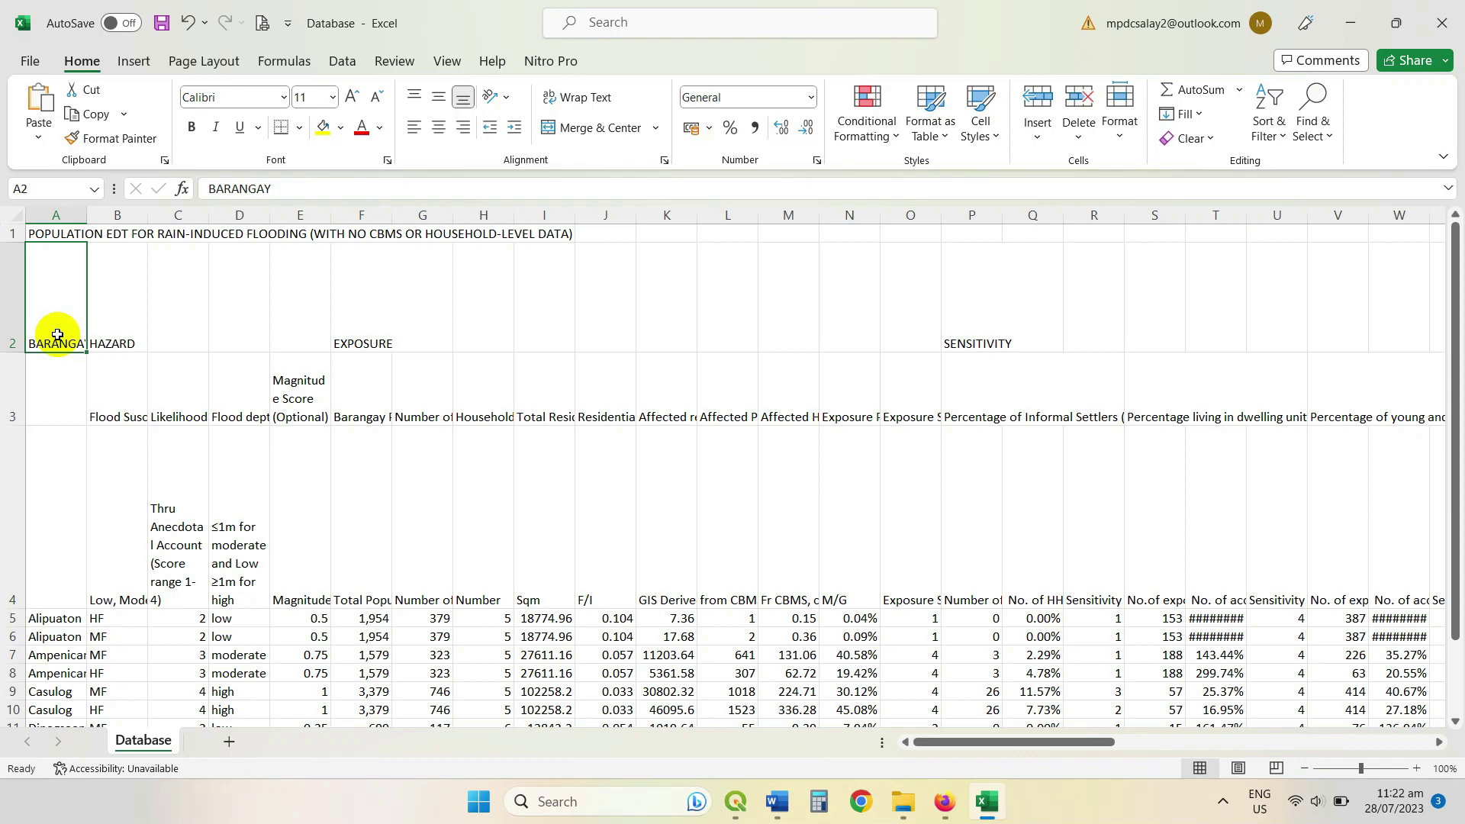
double_click(52, 336)
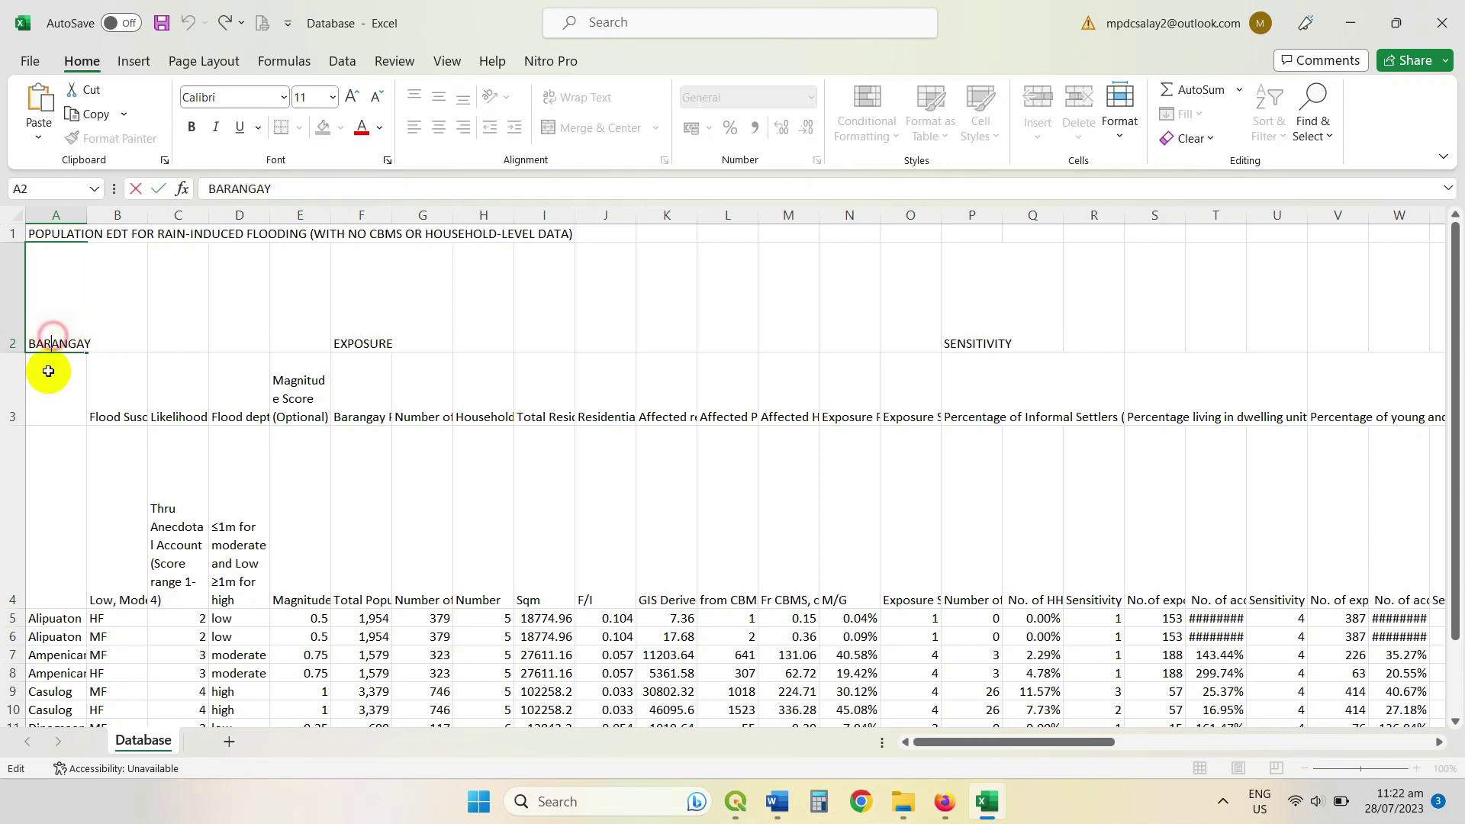
click(28, 345)
drag(28, 345, 90, 343)
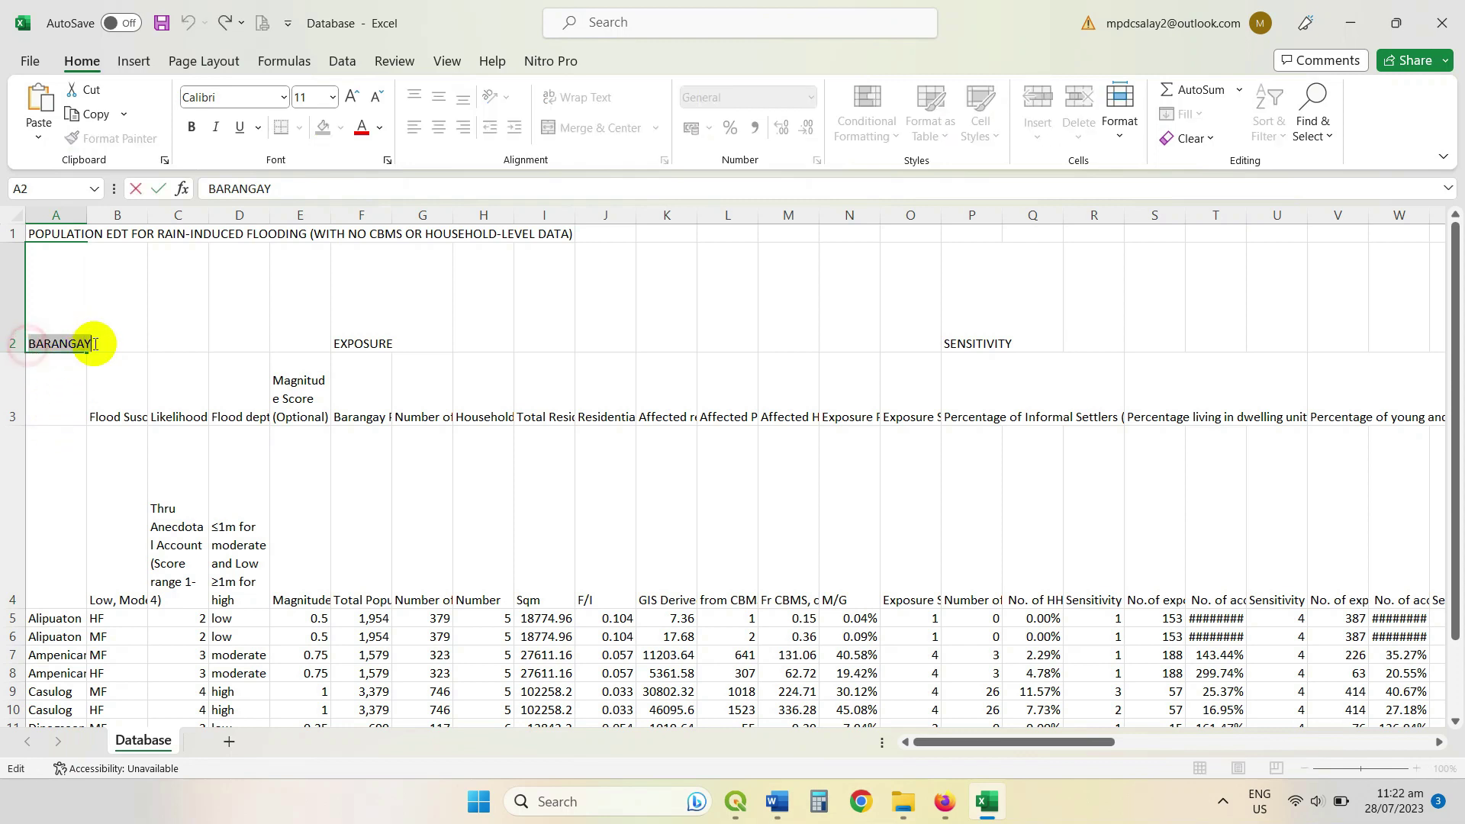
right_click(69, 344)
click(112, 387)
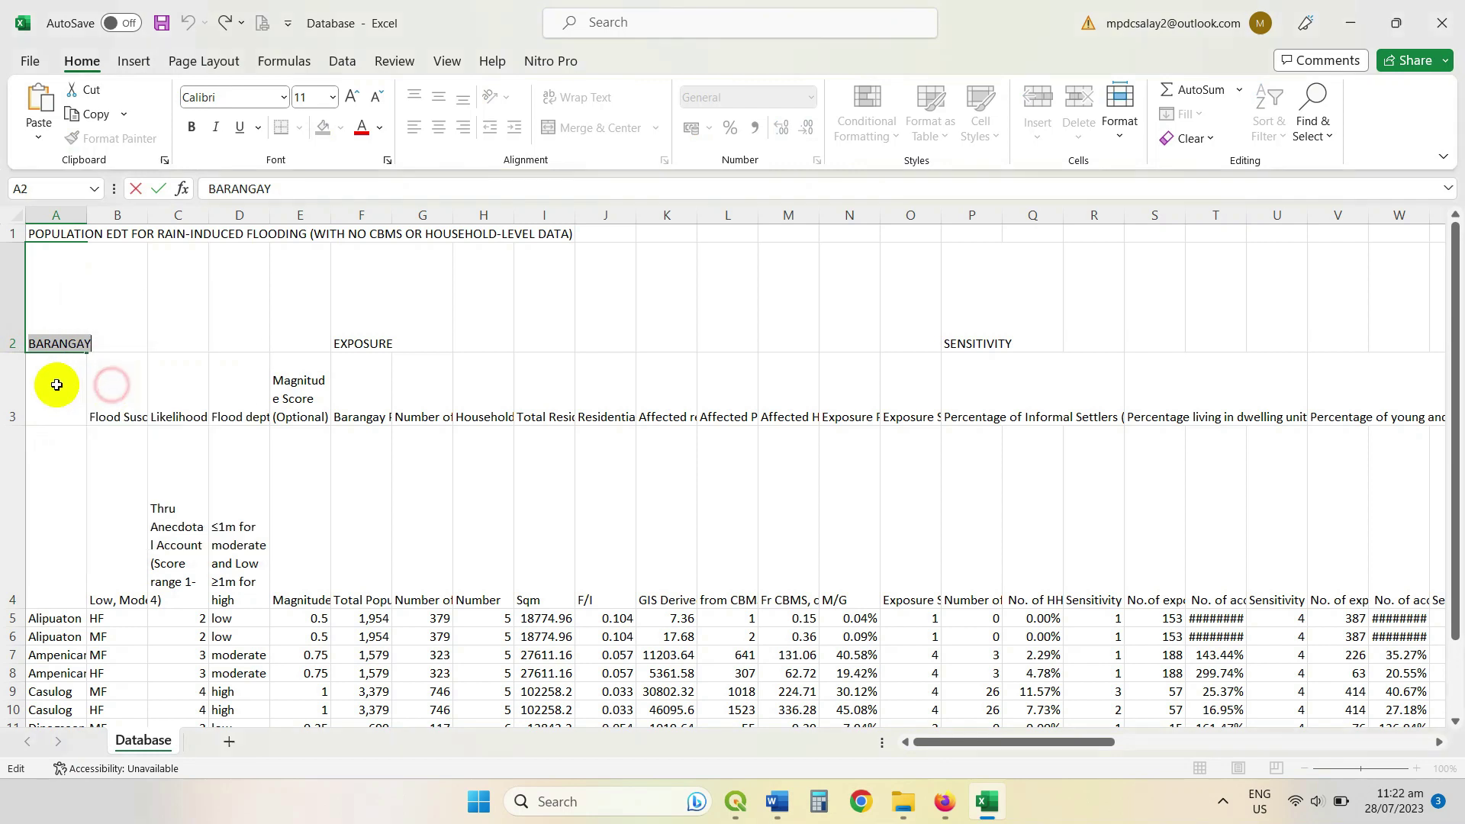
click(52, 382)
right_click(53, 409)
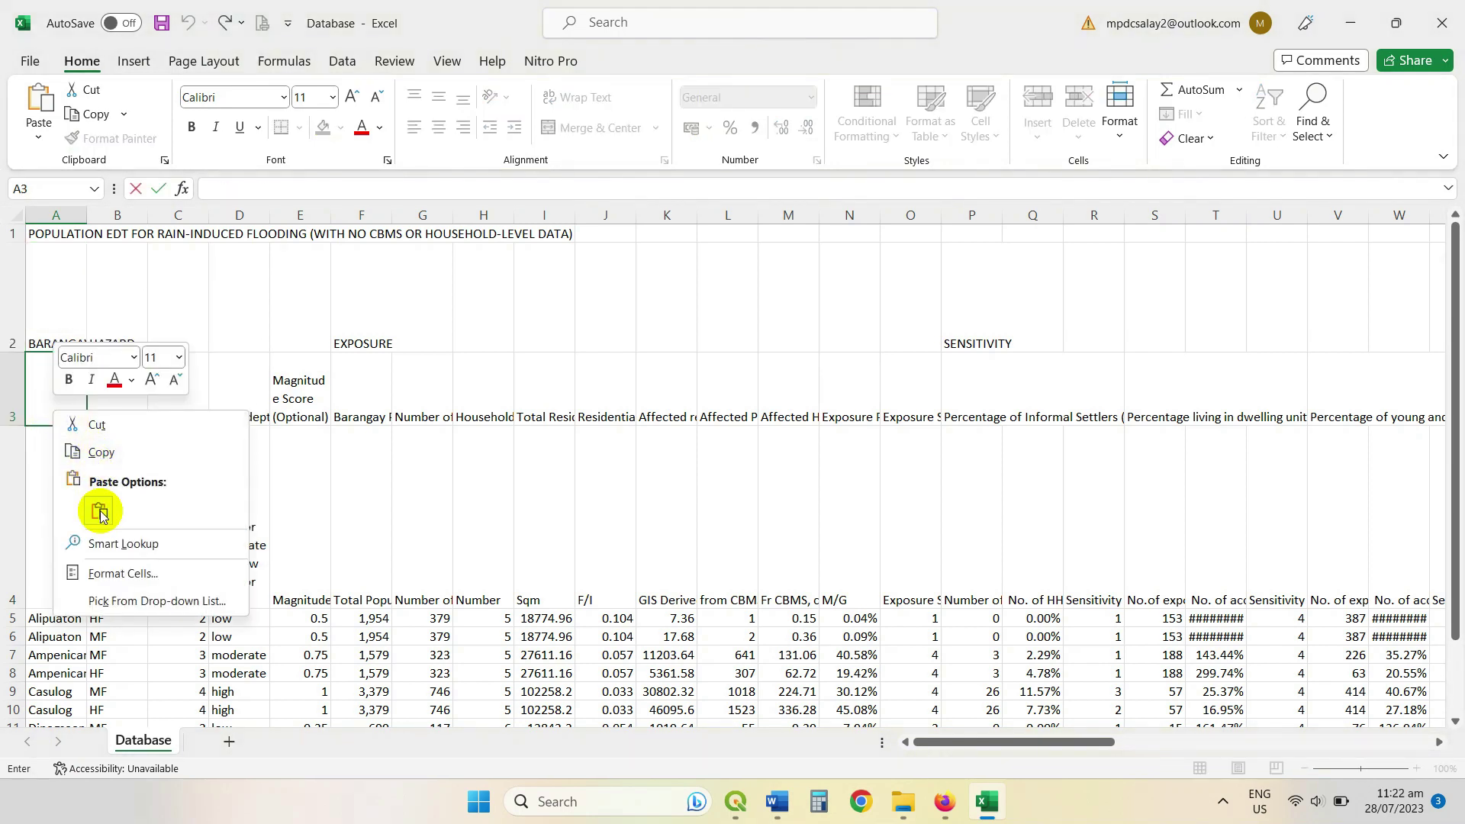
click(100, 511)
click(336, 491)
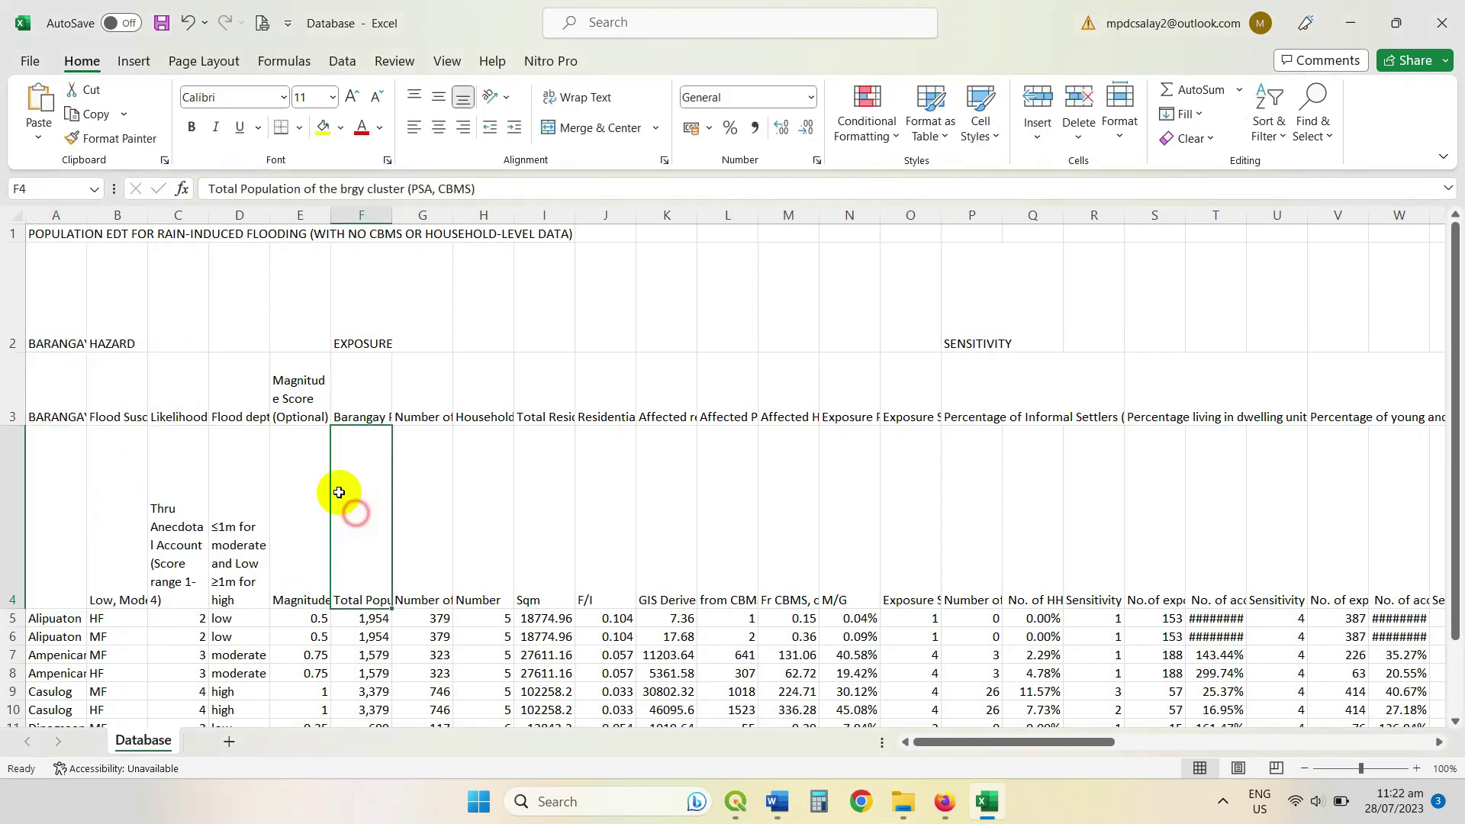
Step: Delete the title row, the category row with HAZARD and EXPOSURE, and the description row, keeping only the column-heading row above the data
click(12, 233)
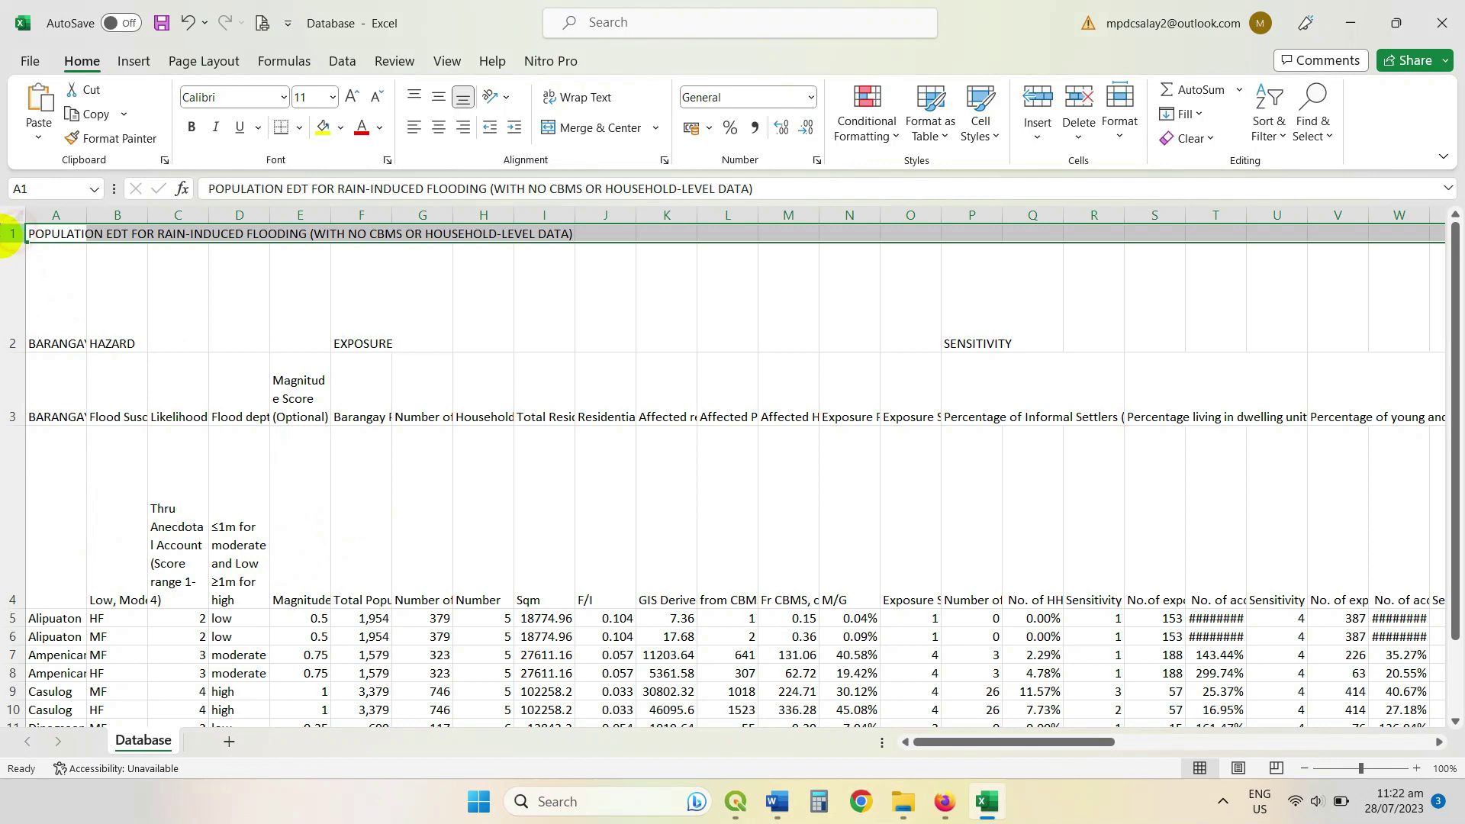
click(1065, 87)
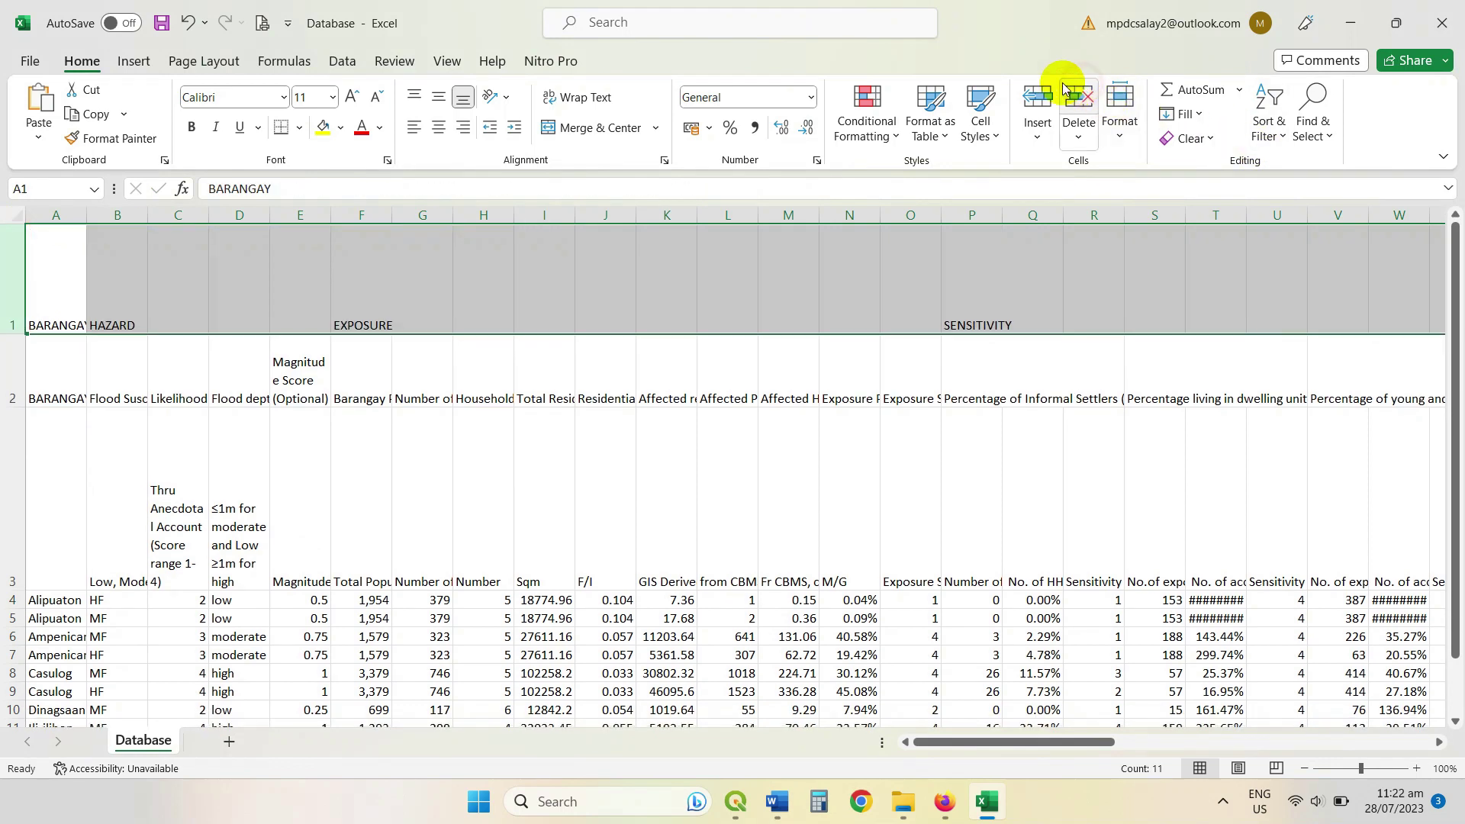
click(12, 372)
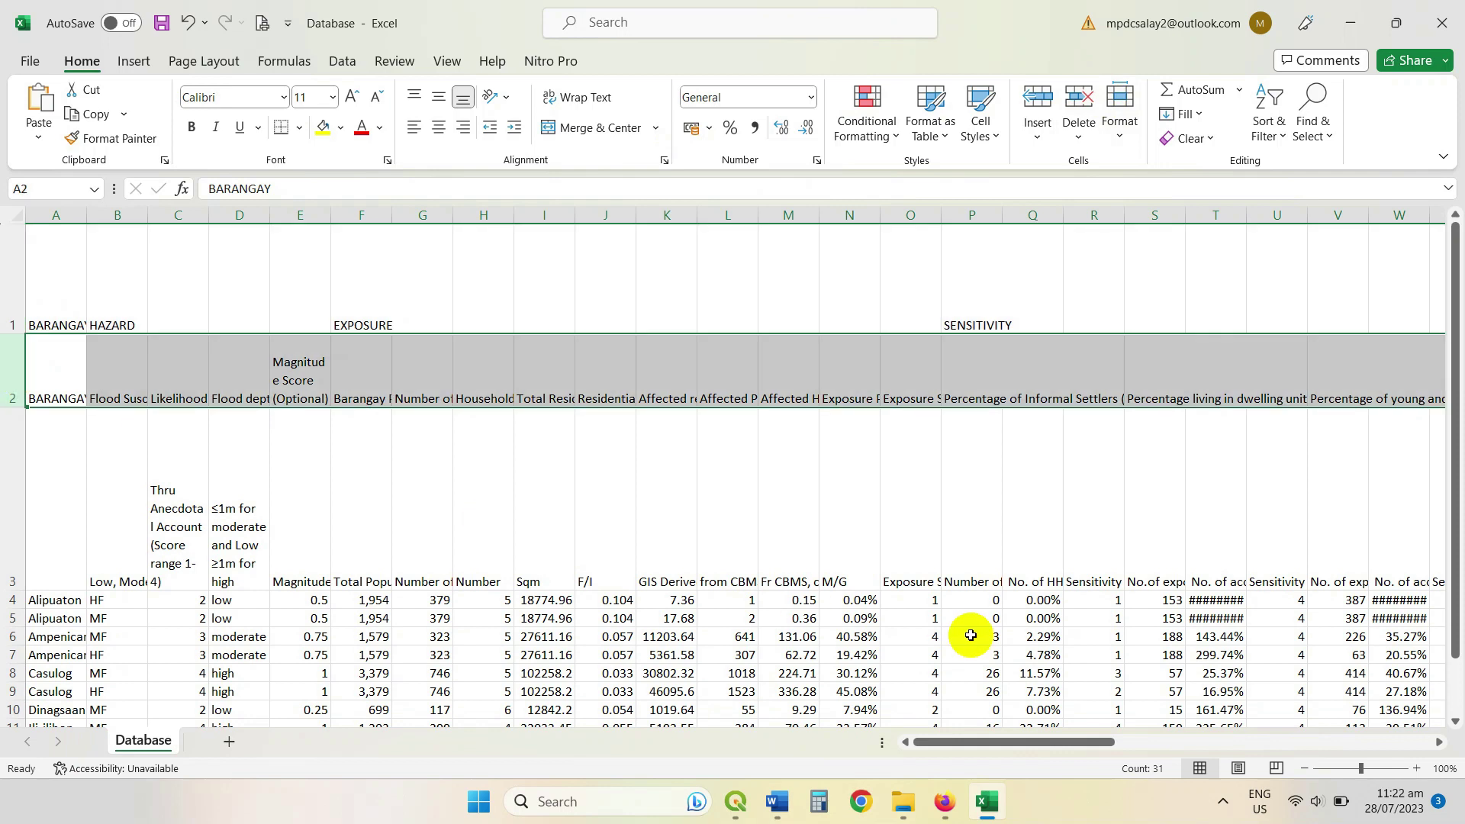
click(10, 290)
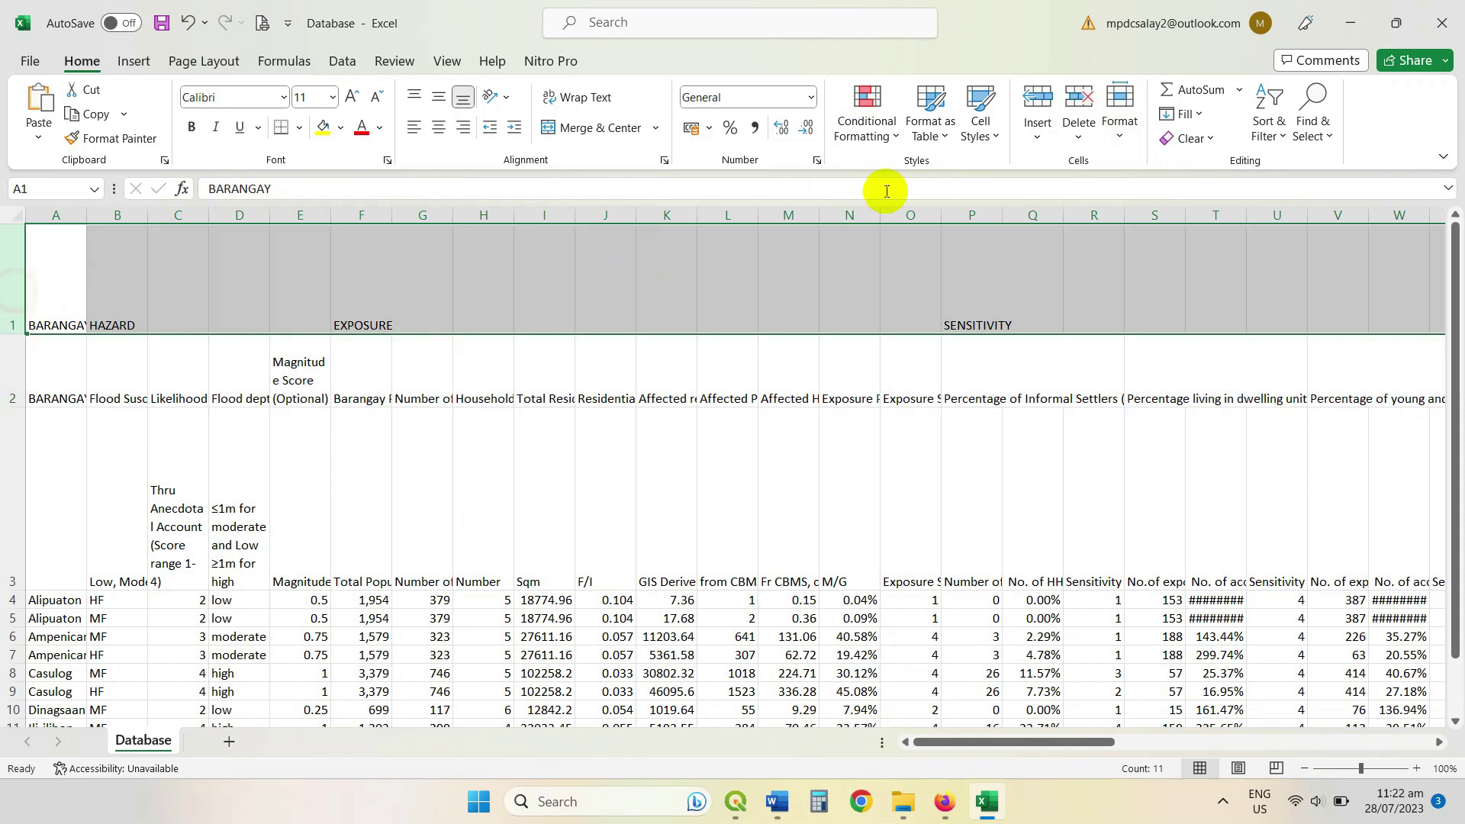
click(1083, 94)
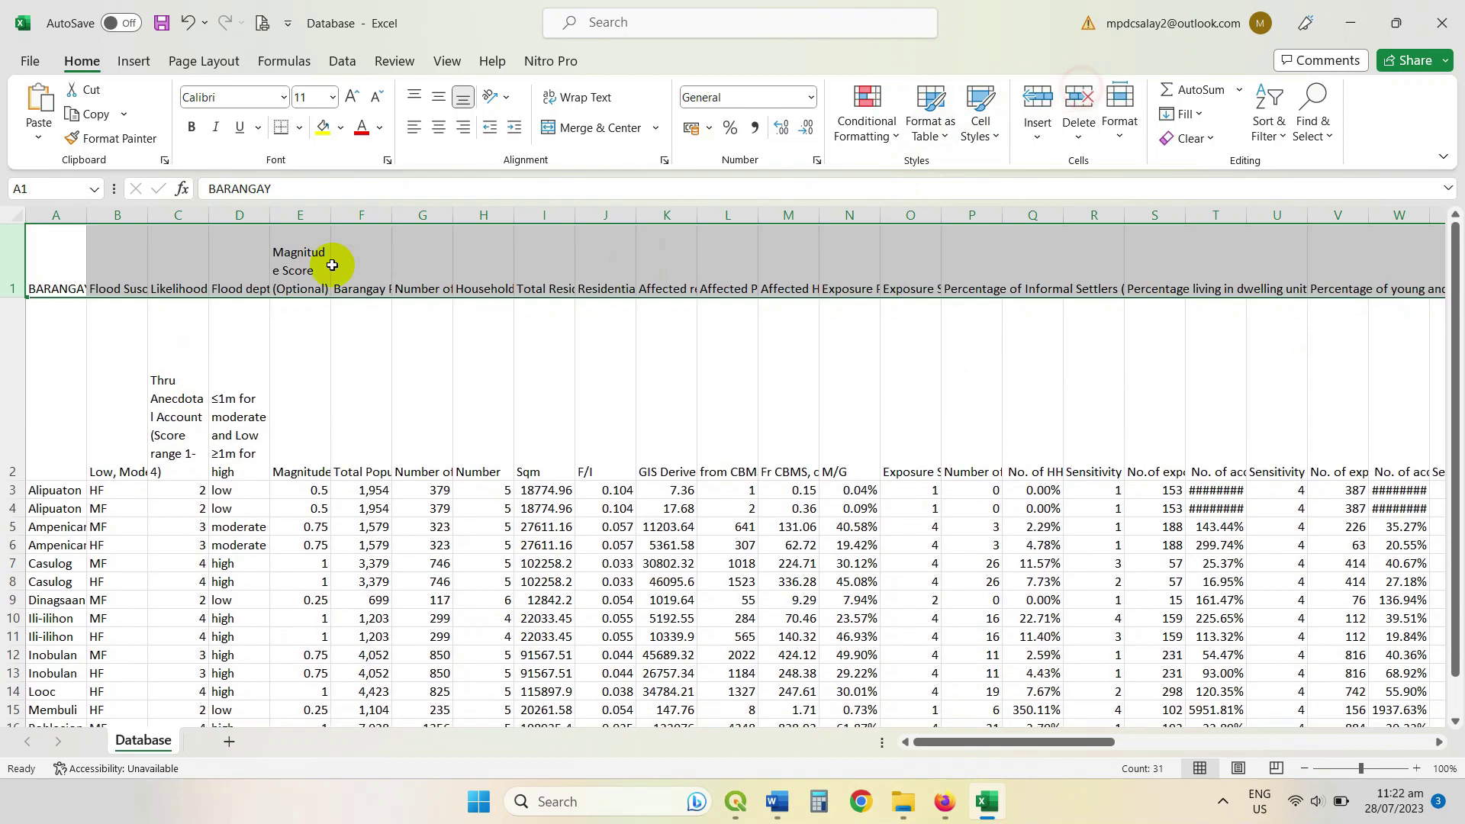
click(5, 384)
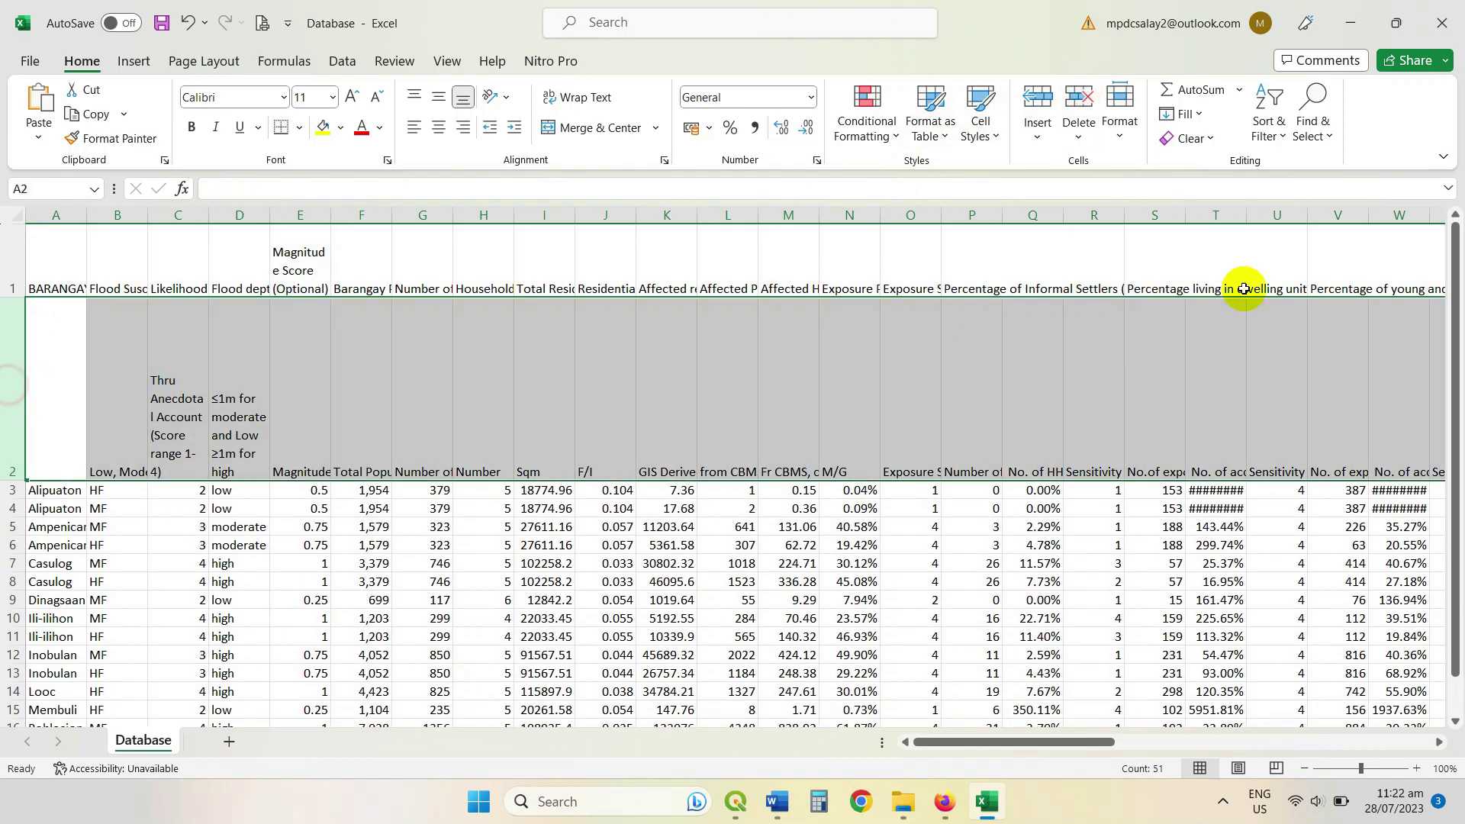
click(1079, 95)
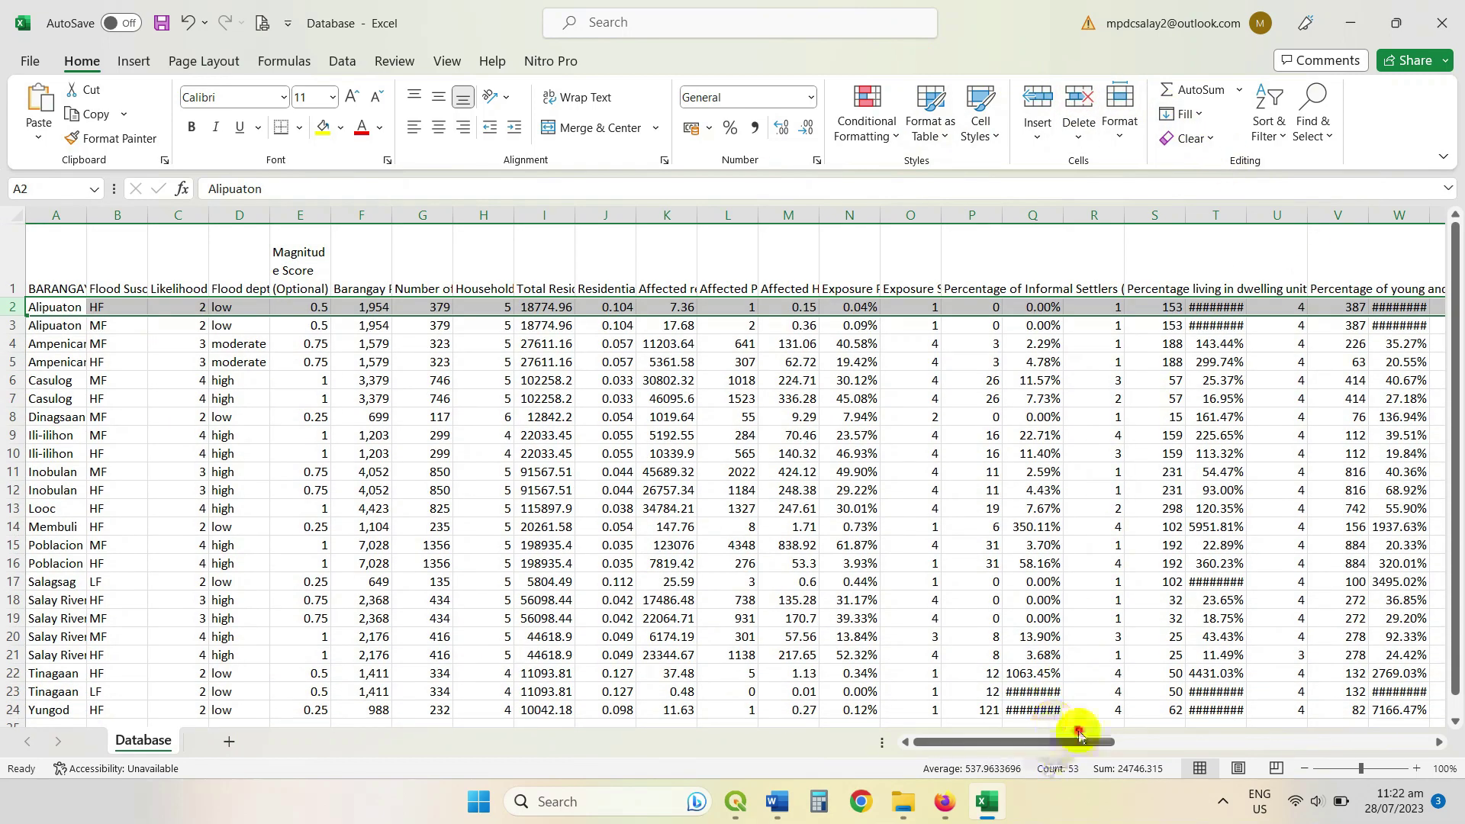
Step: Widen the Risk Category column AX, and save and close the Database CSV
drag(1086, 739, 1458, 725)
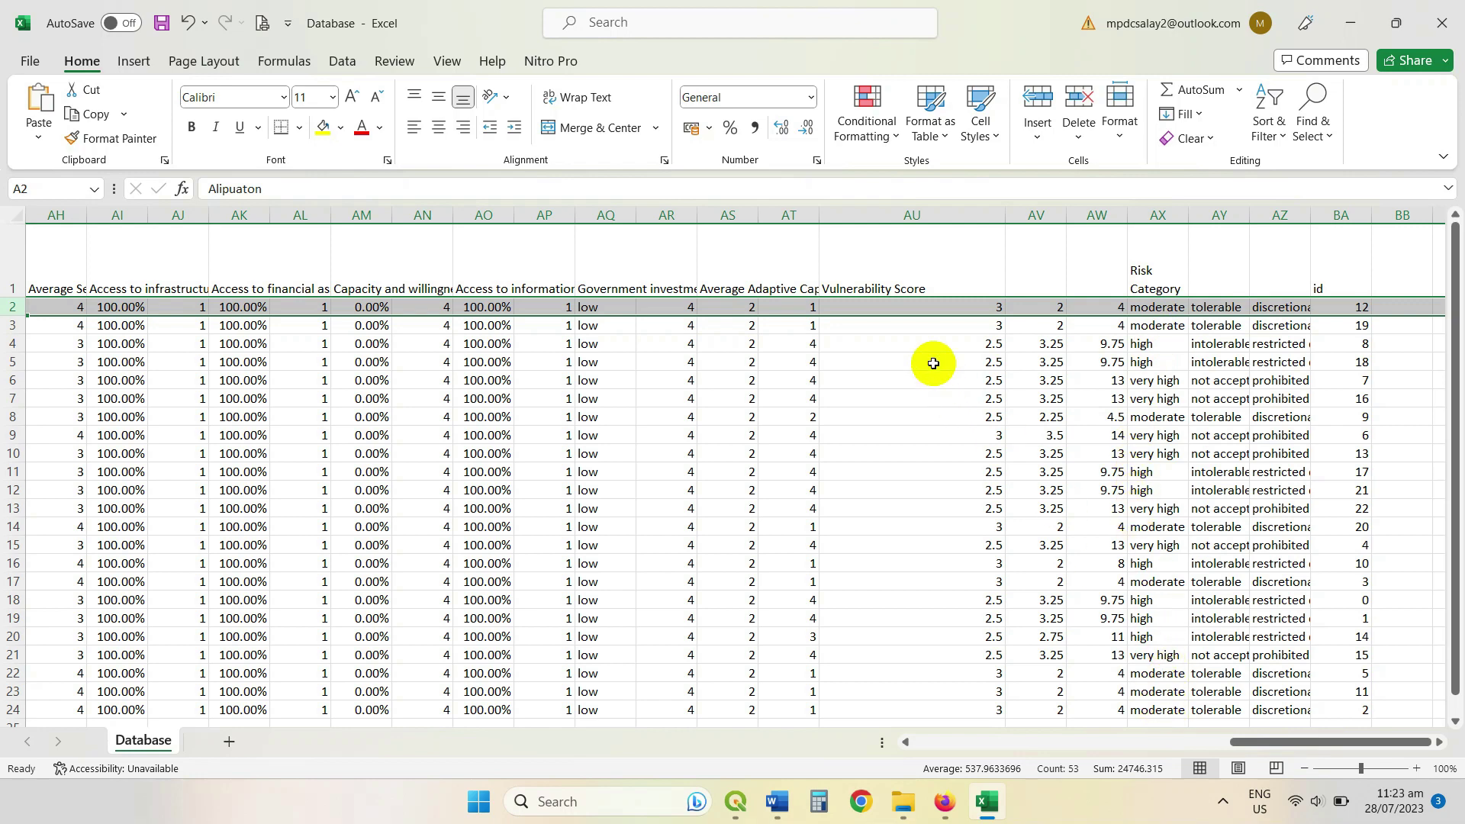
drag(1188, 215, 1232, 206)
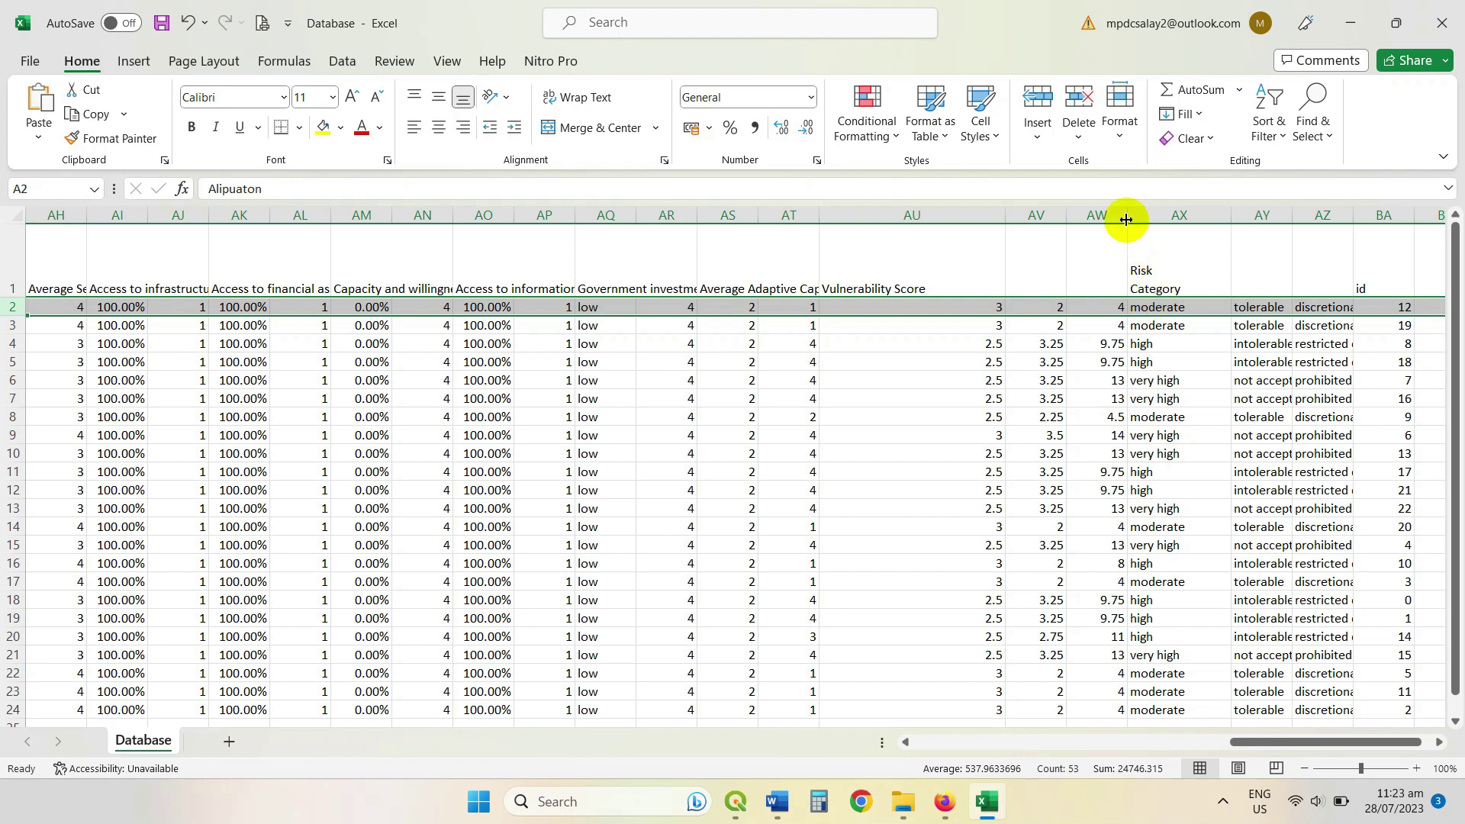
click(160, 22)
click(1446, 6)
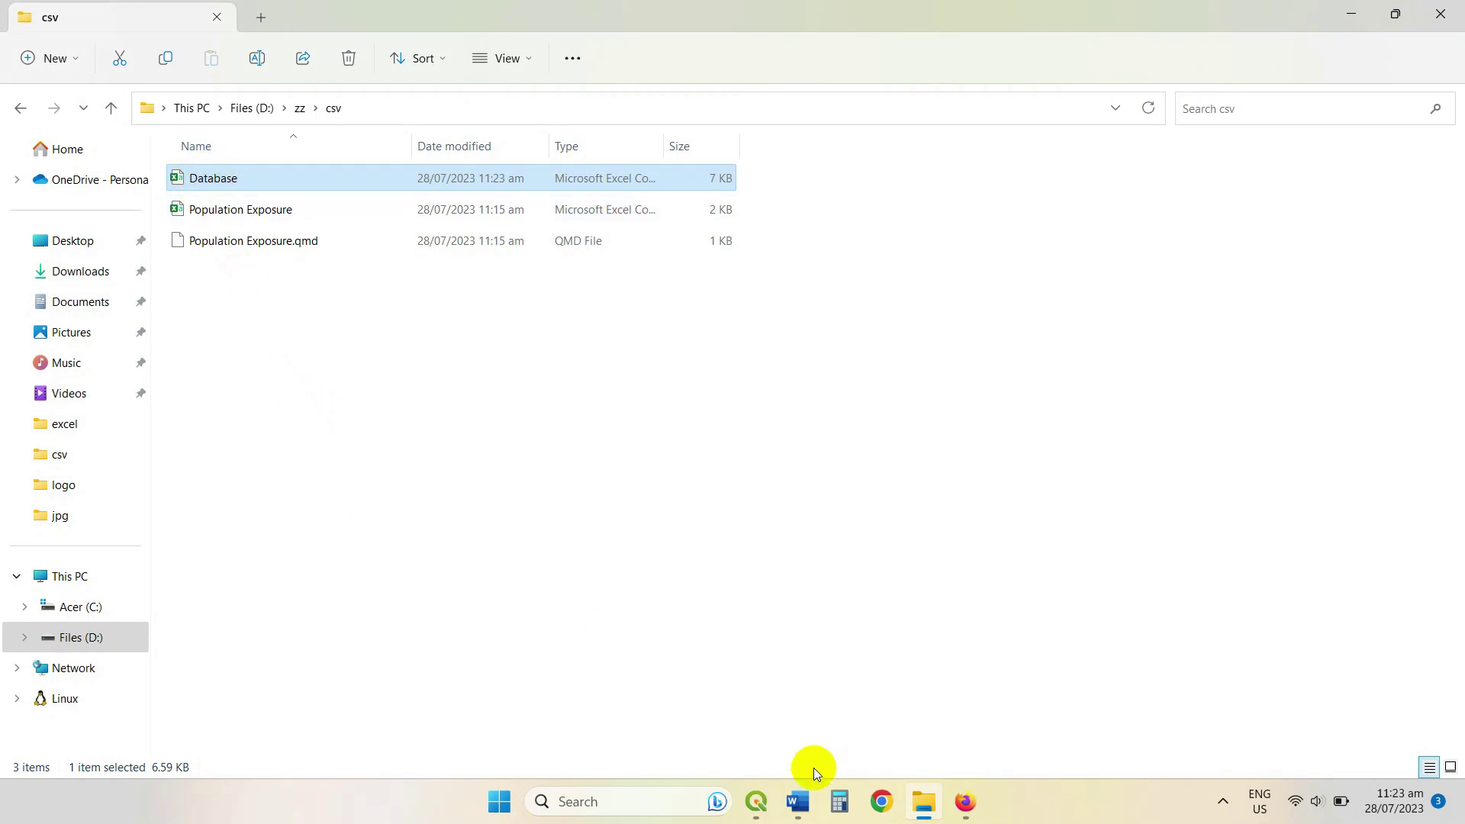
Step: Switch to Word and read the three Back to QGIS steps on delimited text, join and symbology in the steps document
click(758, 803)
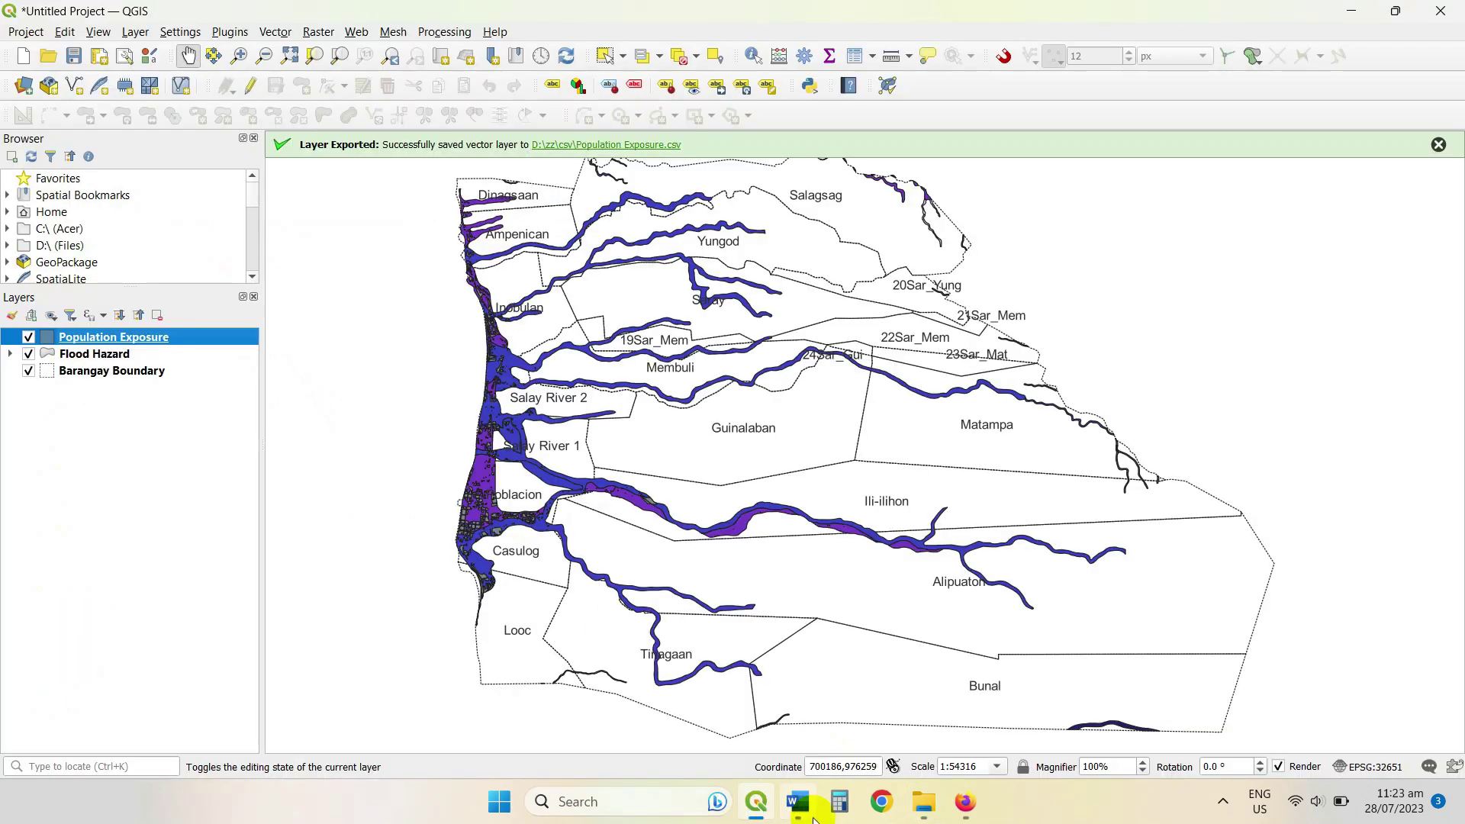
click(798, 803)
scroll(301, 497, down, 3)
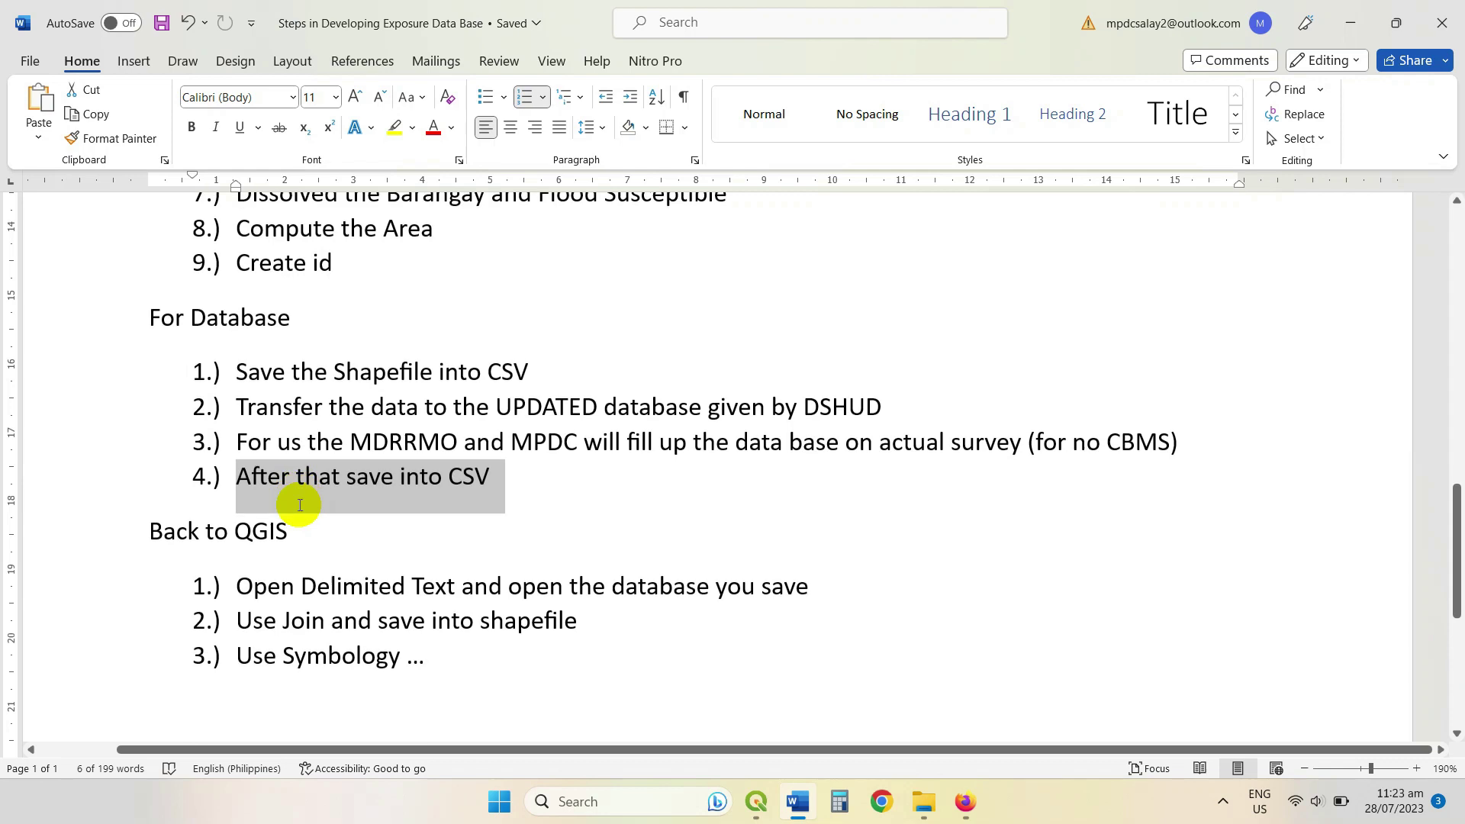
drag(145, 430, 300, 428)
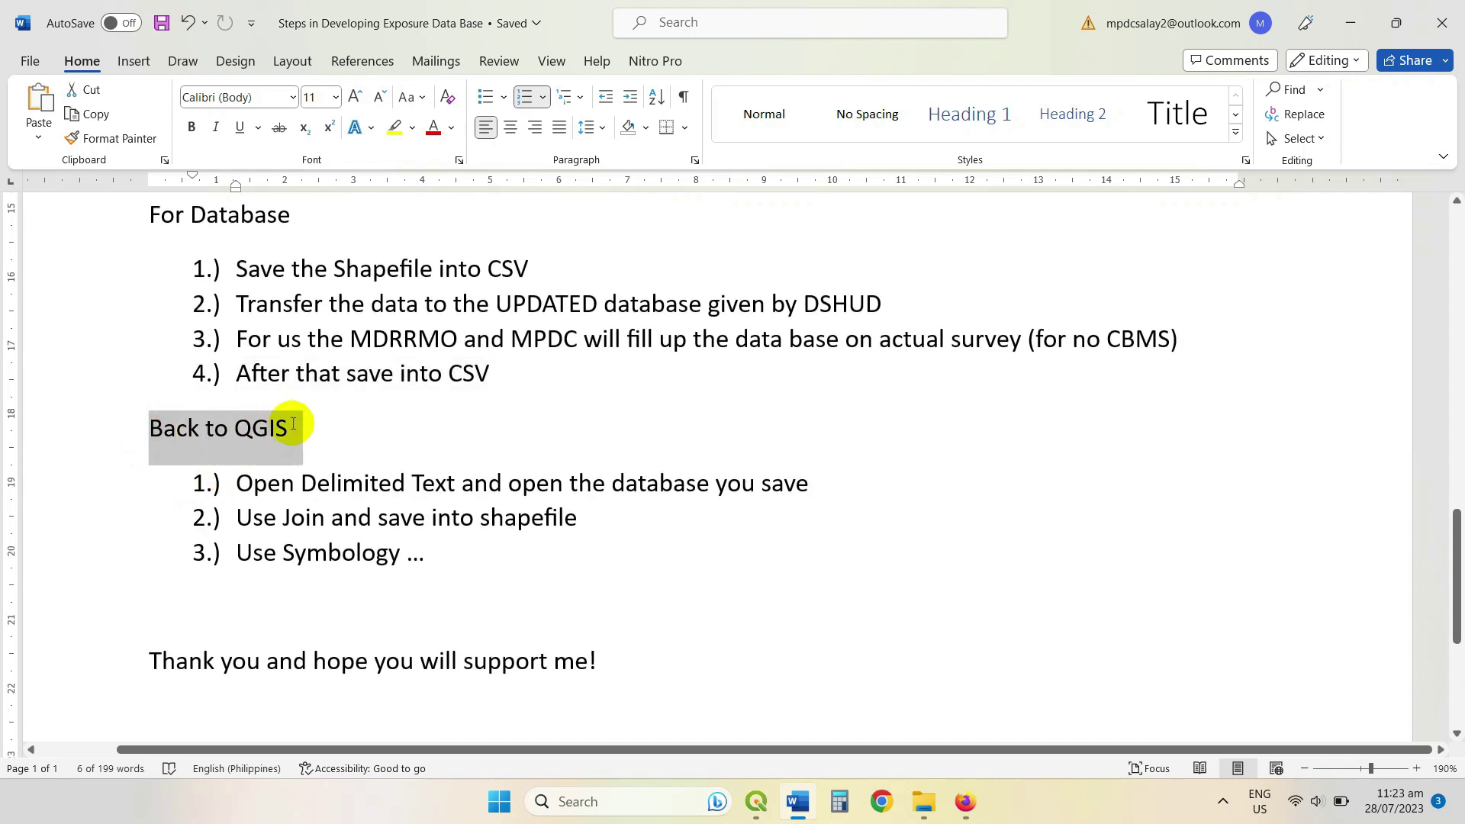
drag(238, 482, 827, 494)
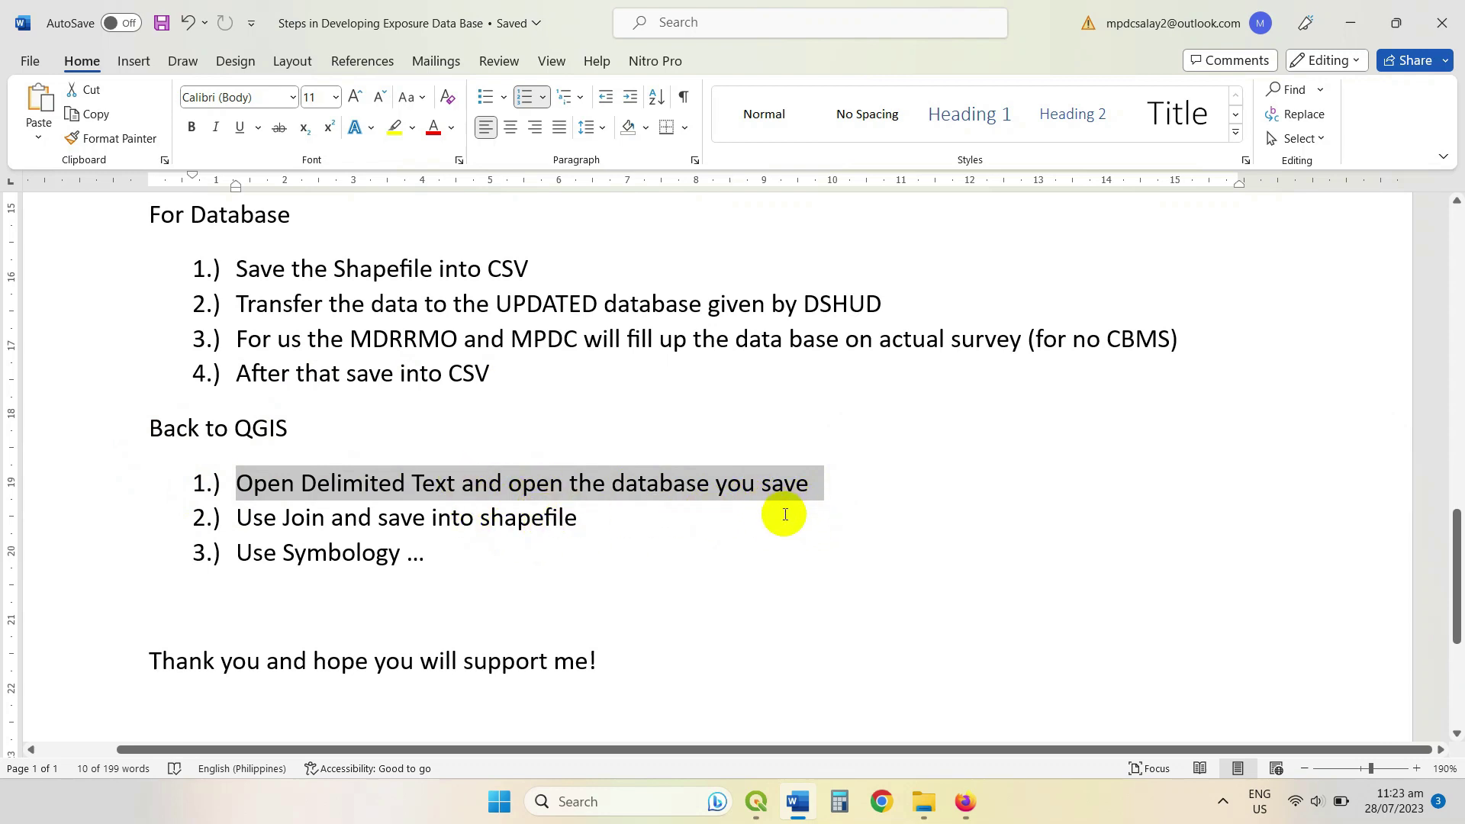
click(238, 519)
drag(312, 519, 543, 524)
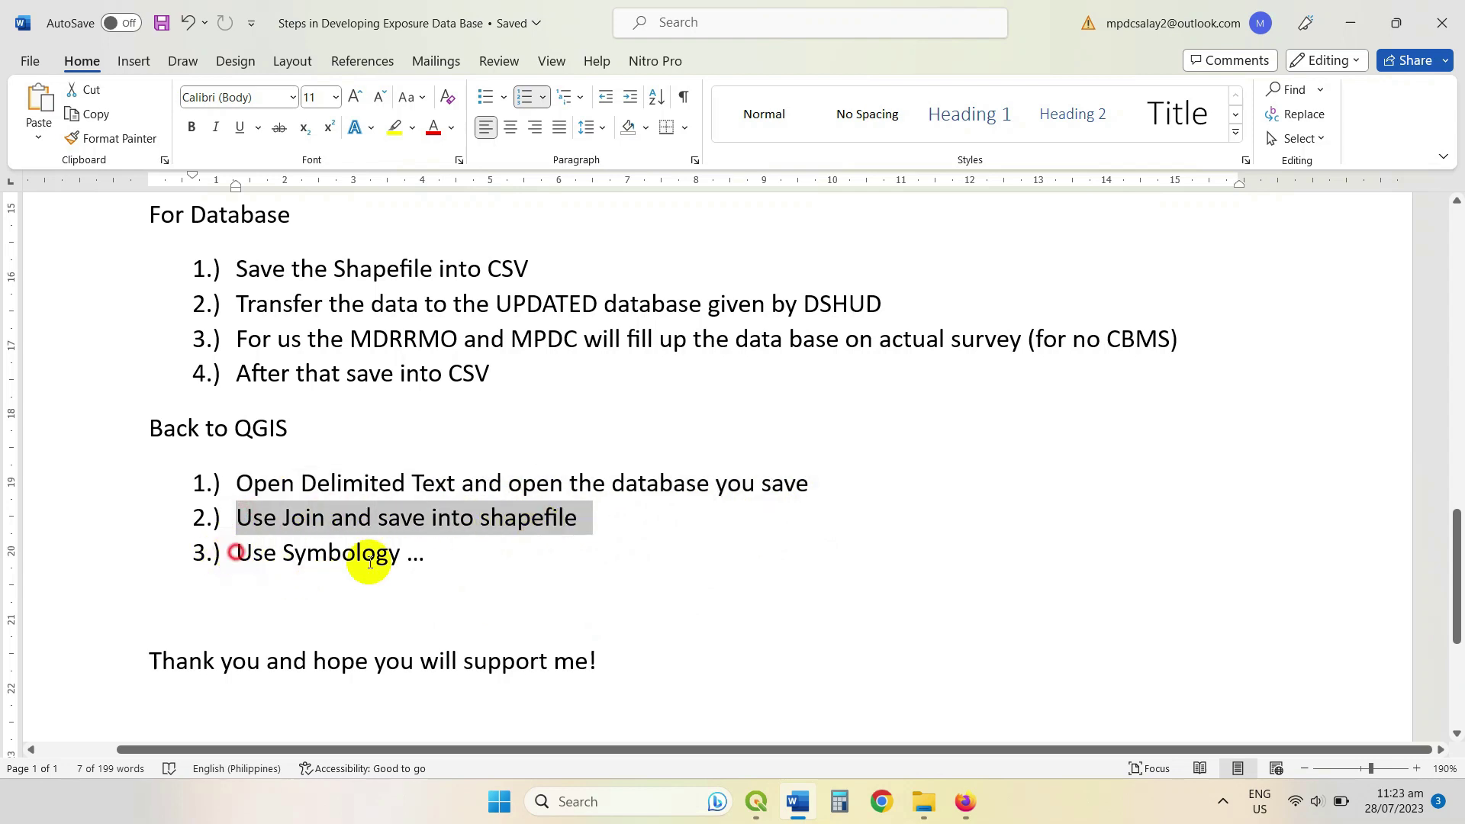
drag(370, 562, 450, 555)
Step: Switch to QGIS and add Database.csv from D:\zz\csv as a comma-separated delimited text layer without geometry, named Database
click(761, 809)
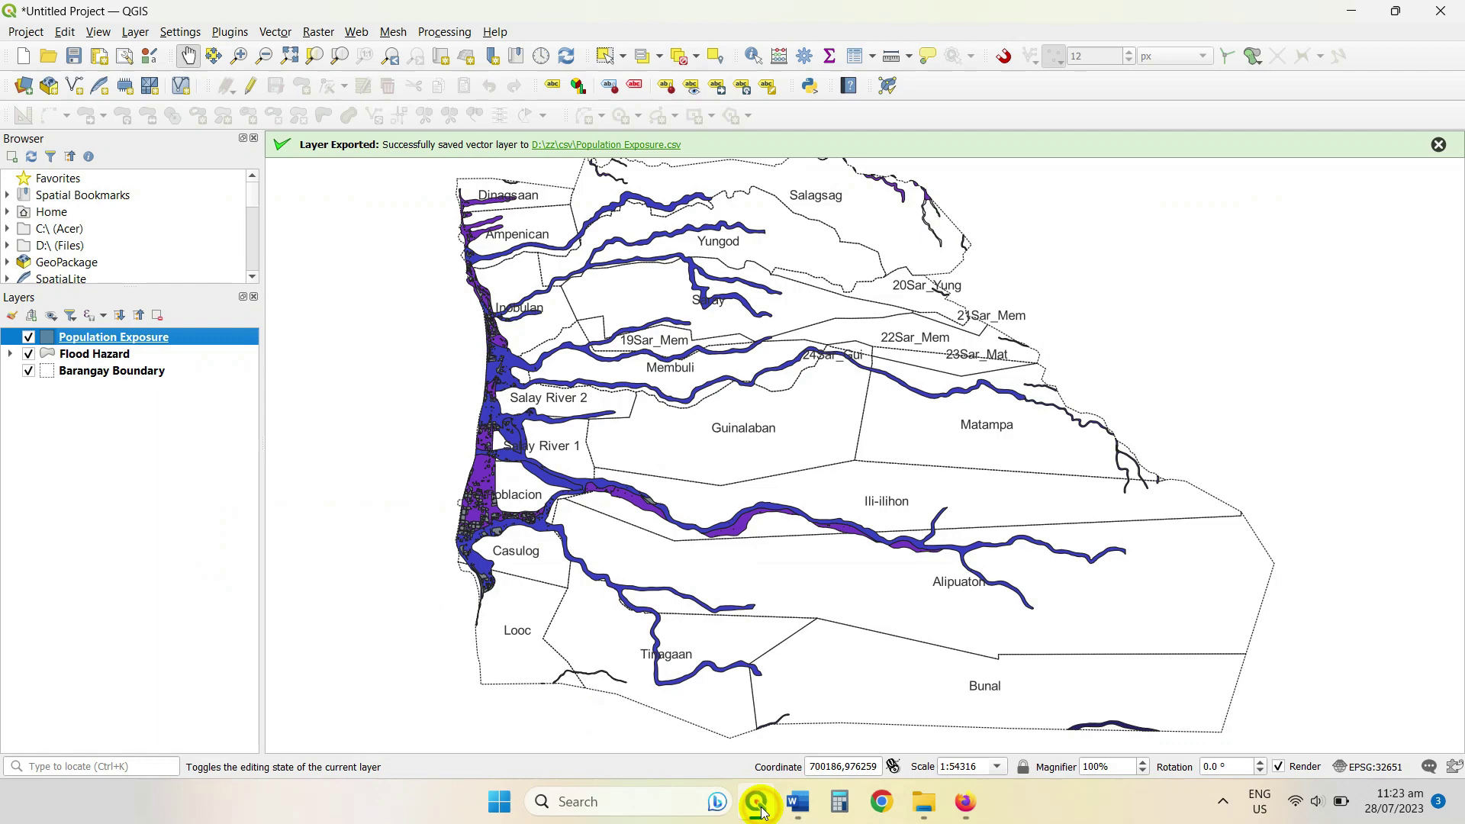
click(25, 87)
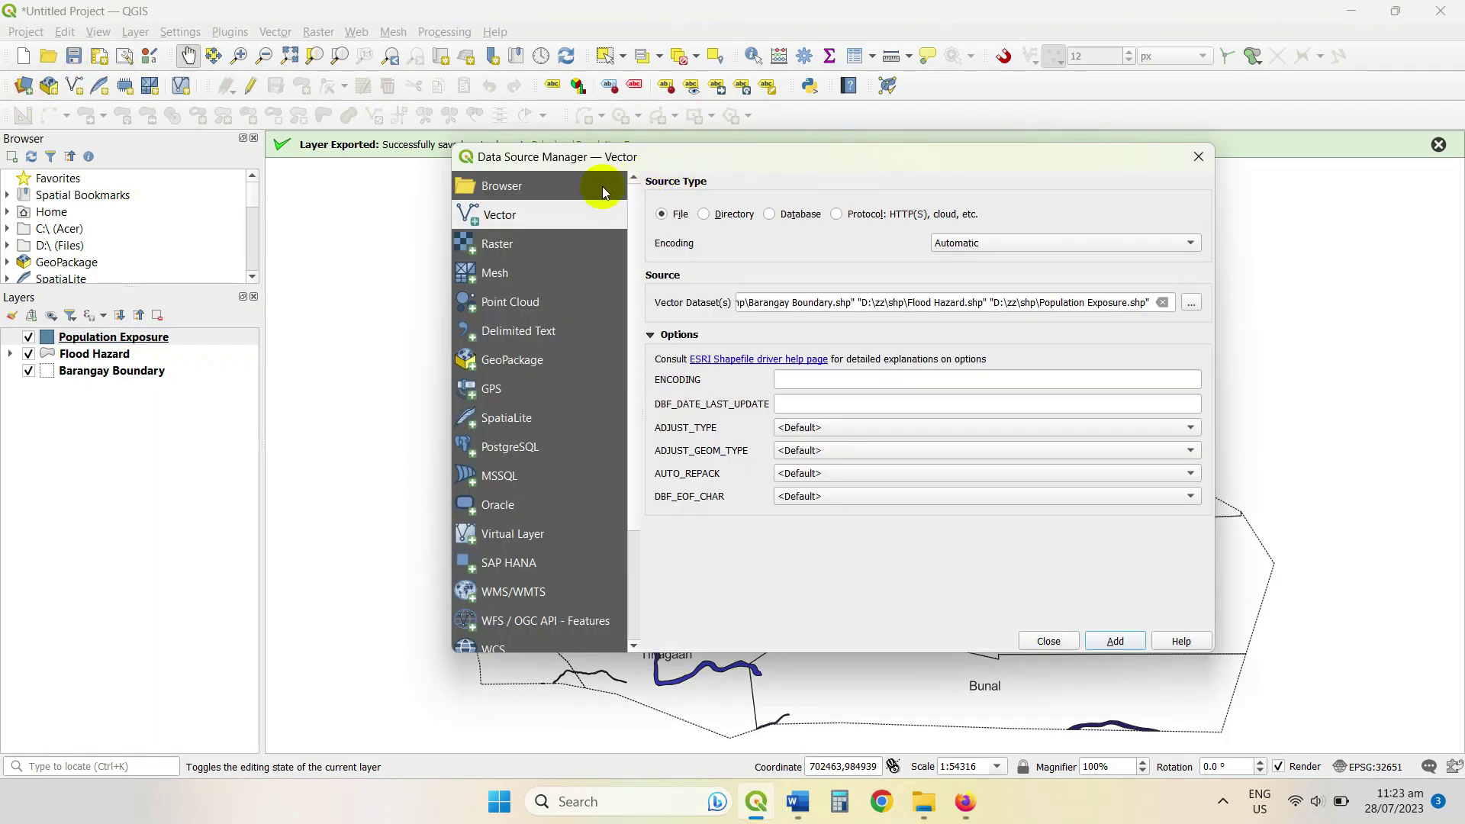
click(518, 330)
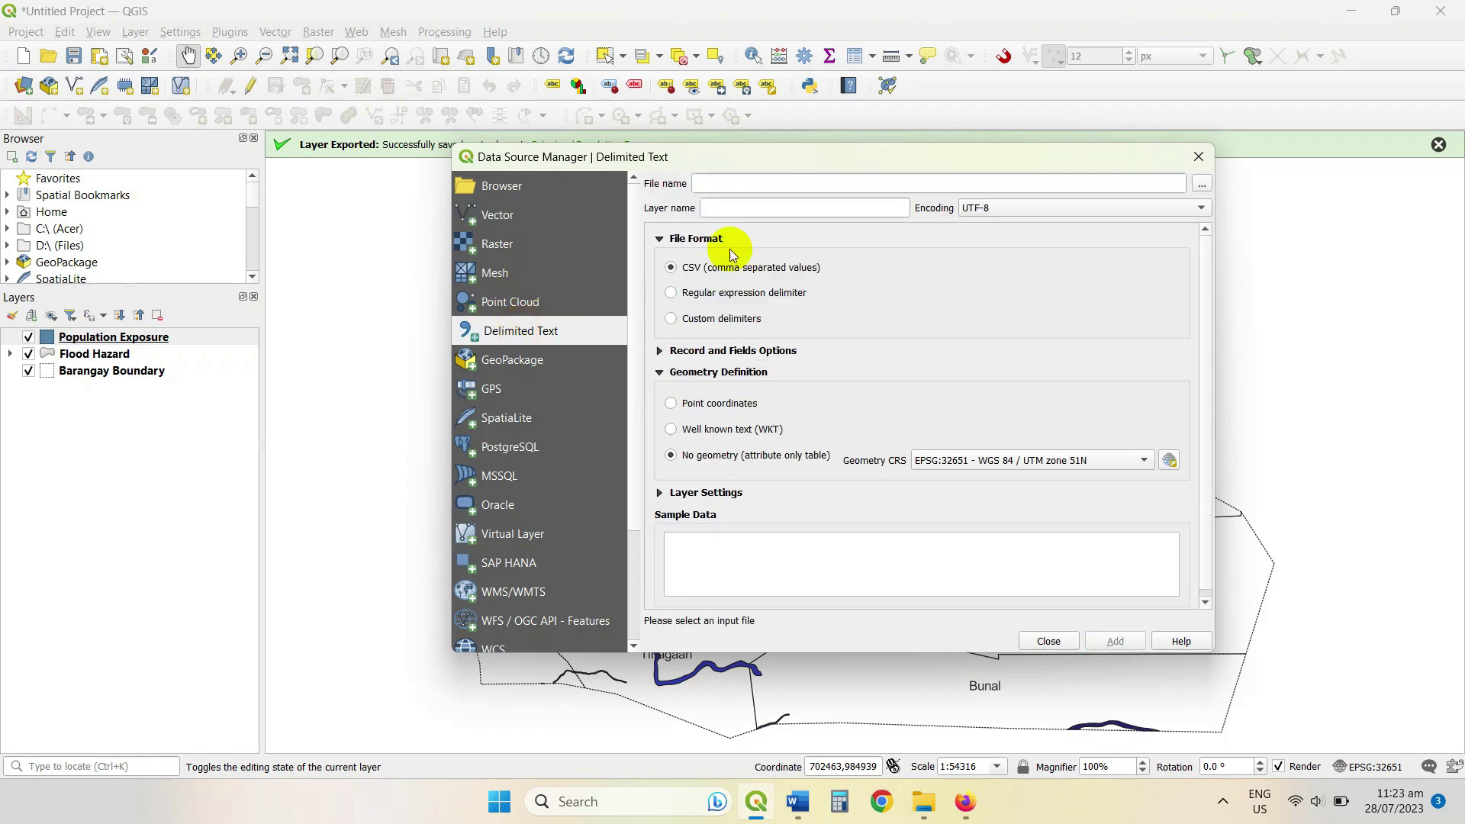
click(1201, 184)
click(669, 326)
click(1306, 704)
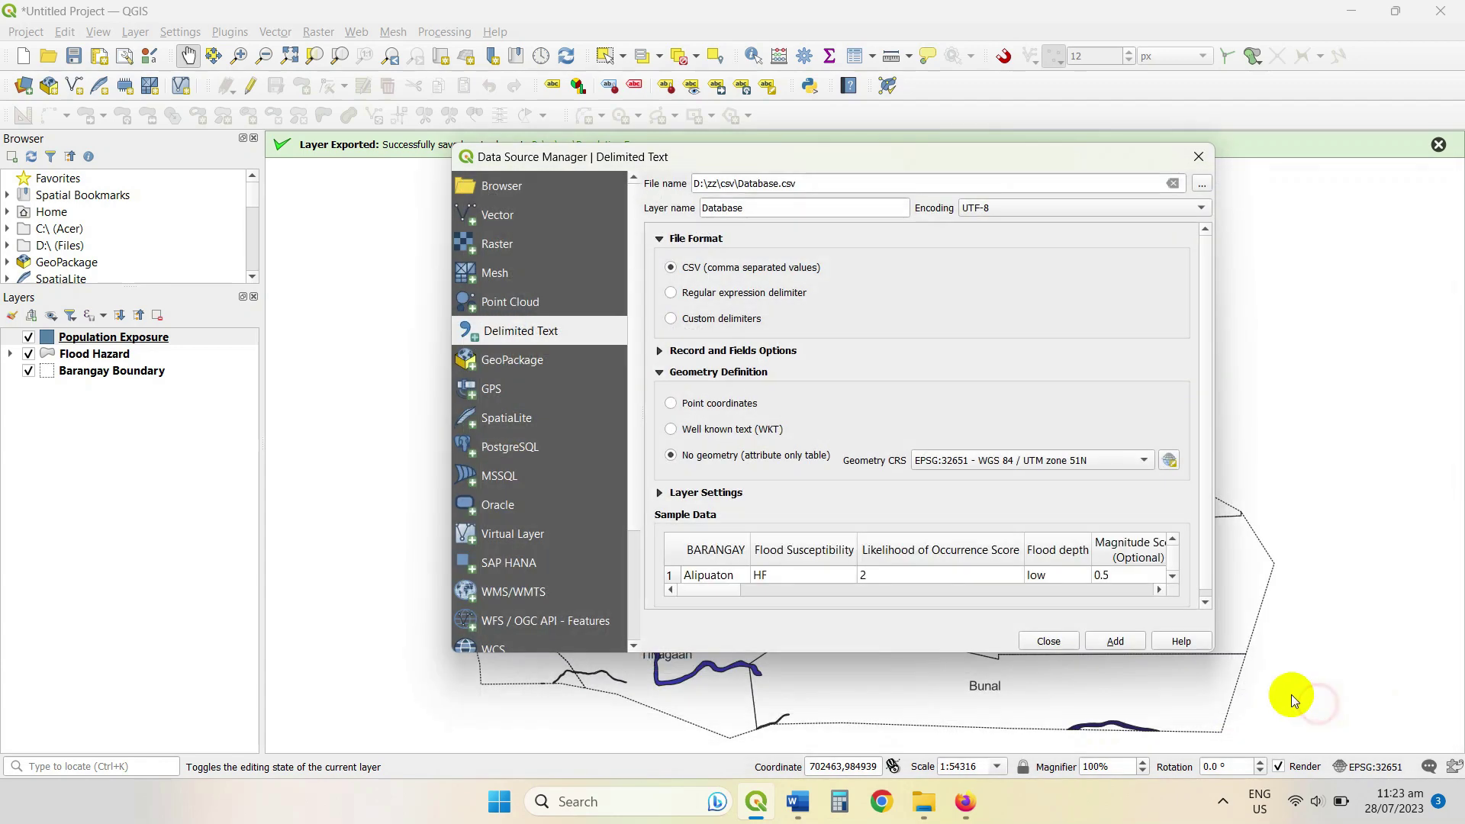
click(1114, 642)
click(1048, 641)
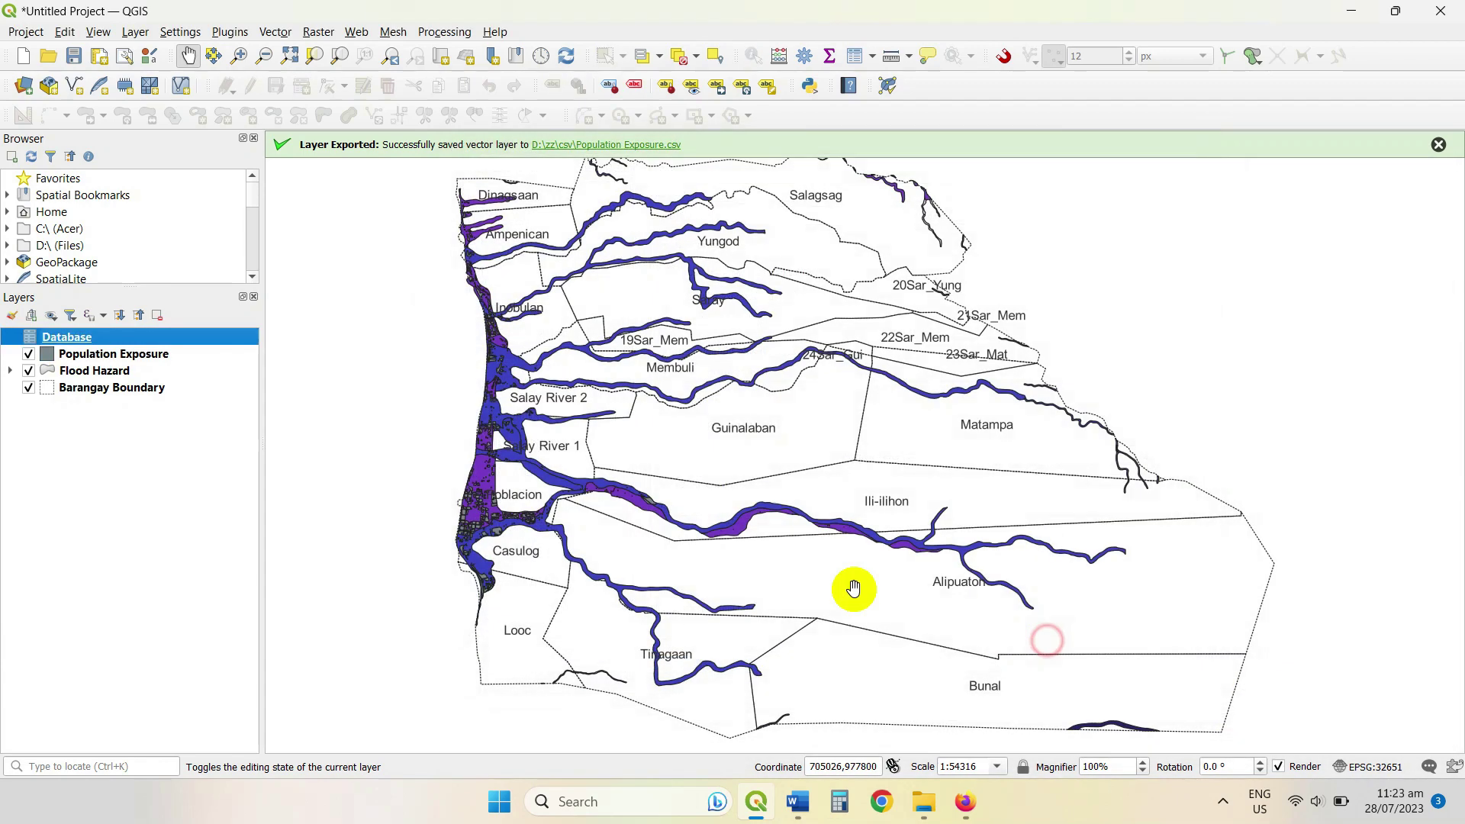
Step: Open the attribute table of the Database layer to check its imported columns and rows
click(118, 355)
click(106, 336)
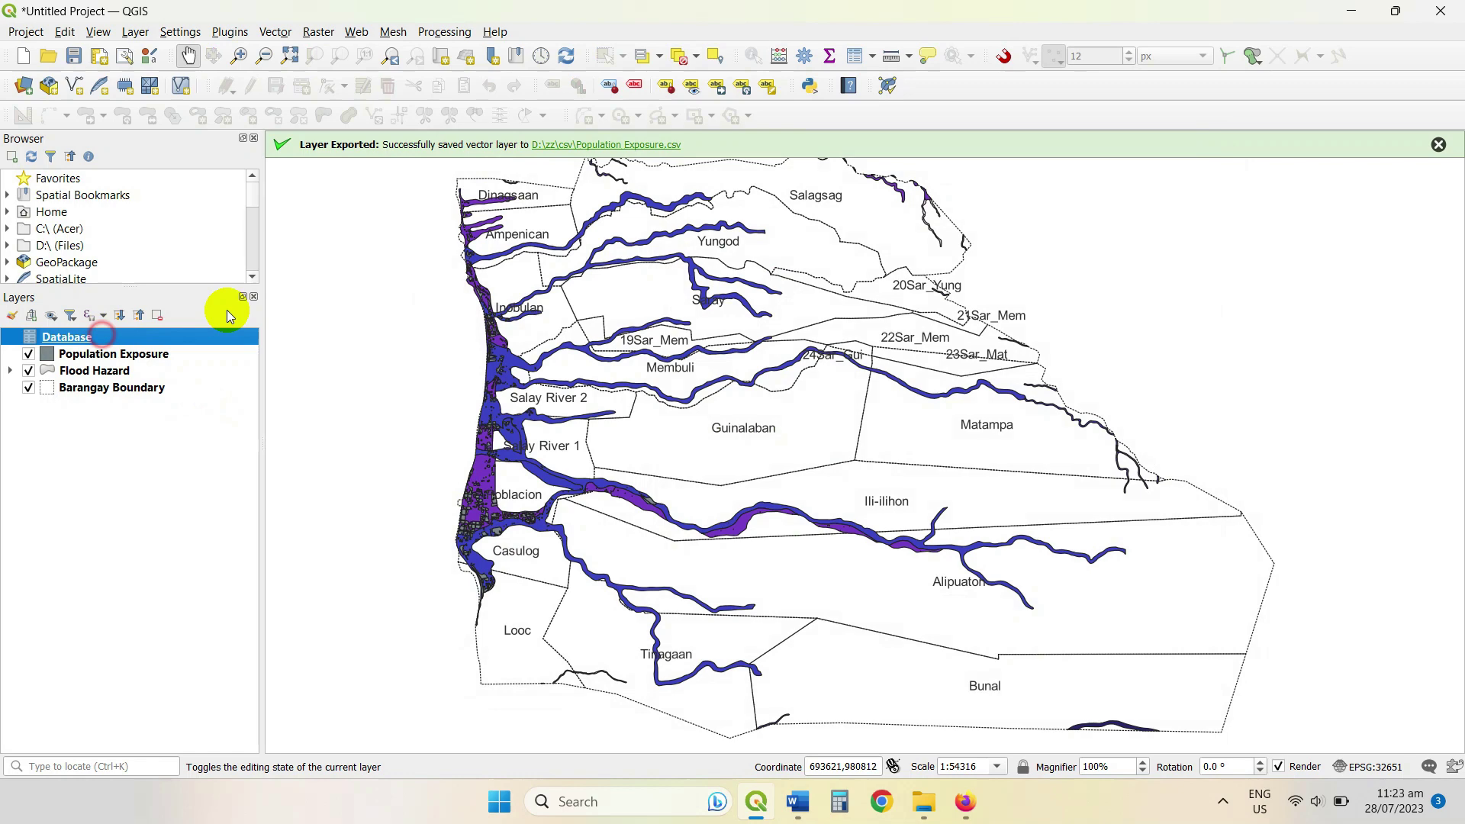
click(855, 55)
click(50, 94)
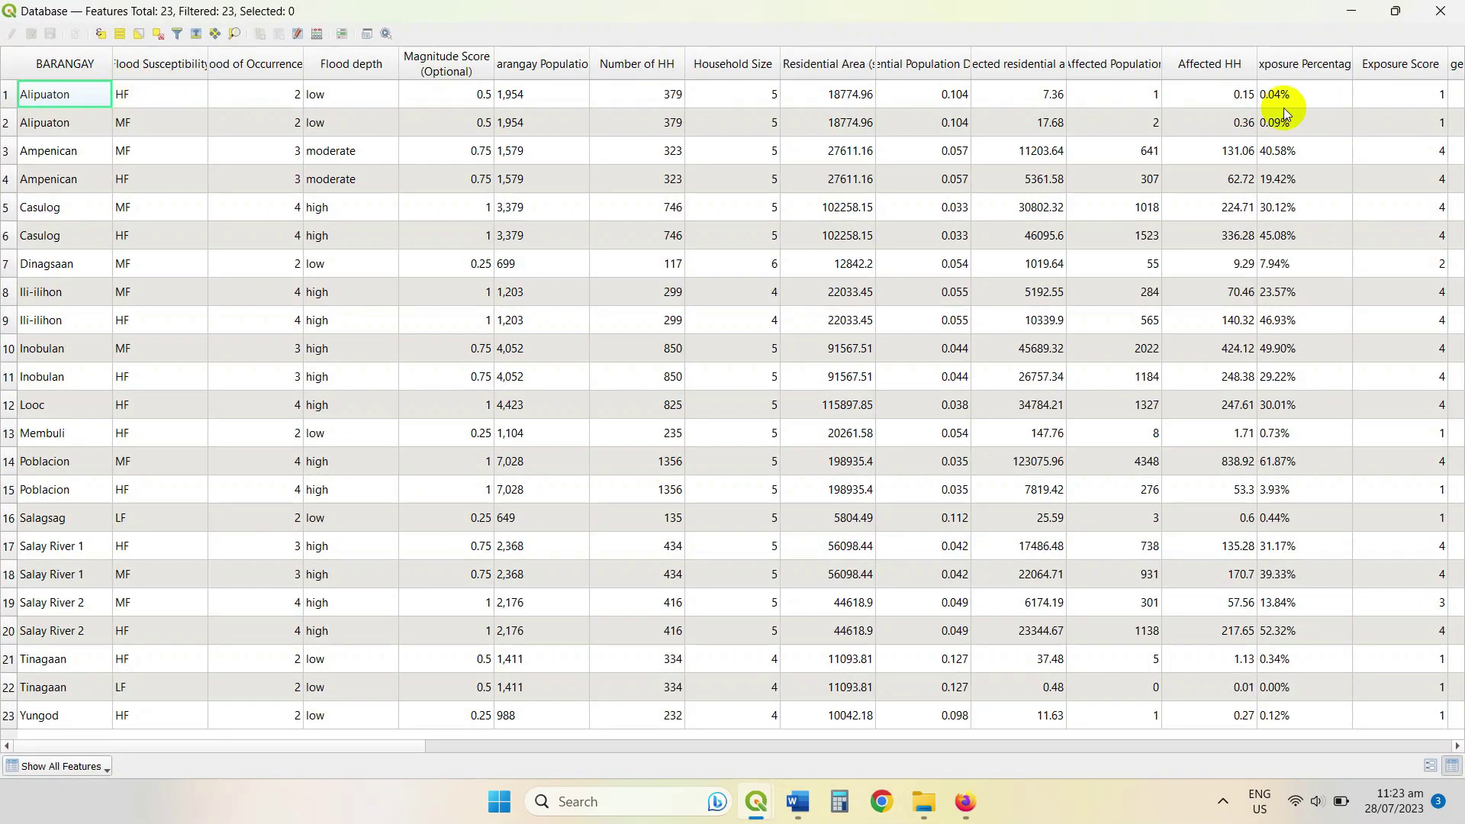
Step: Examine the Database table's remaining columns through Risk Category and id, and close the table
drag(342, 744, 1458, 734)
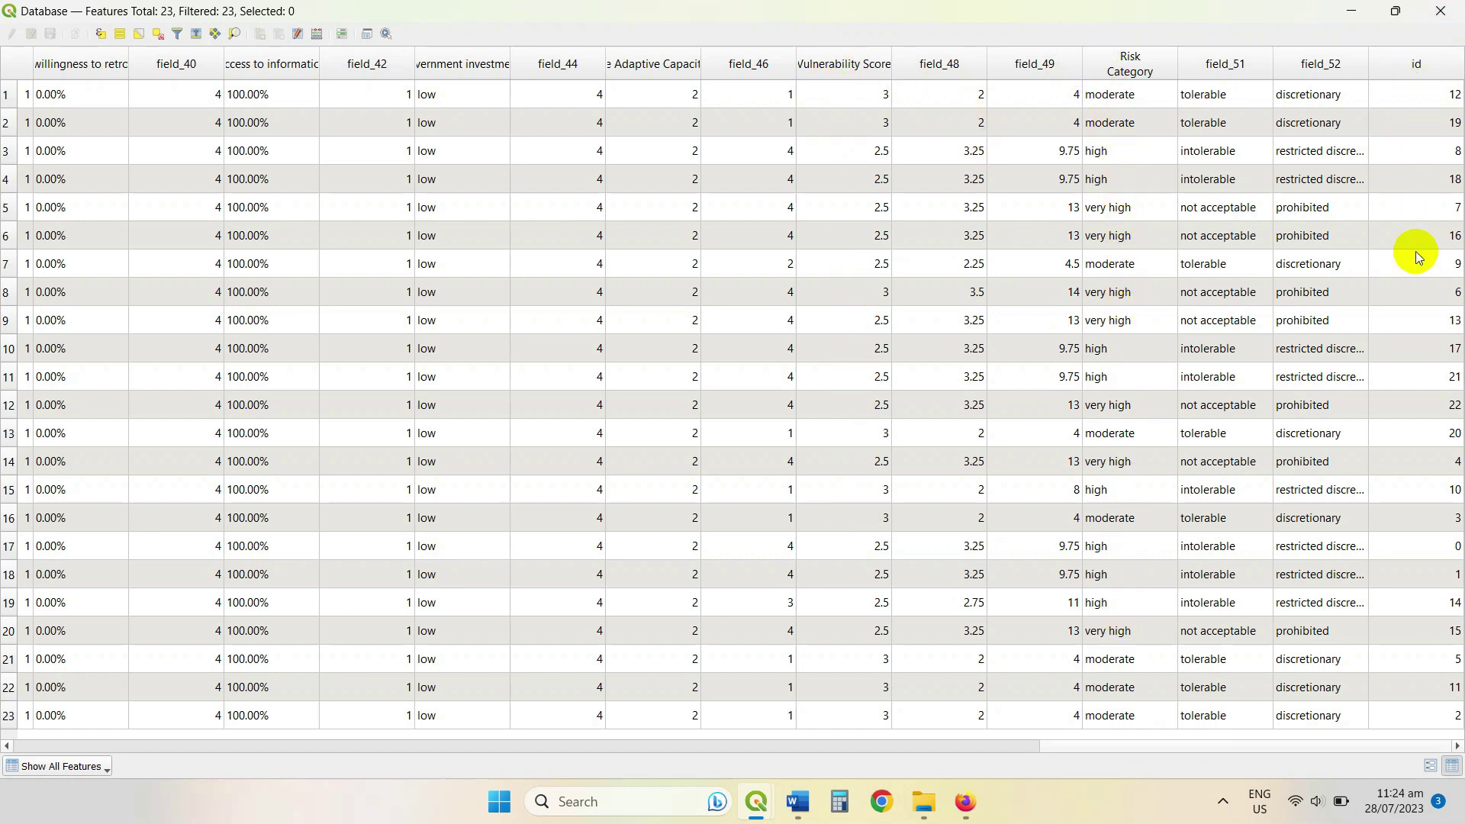
click(1441, 11)
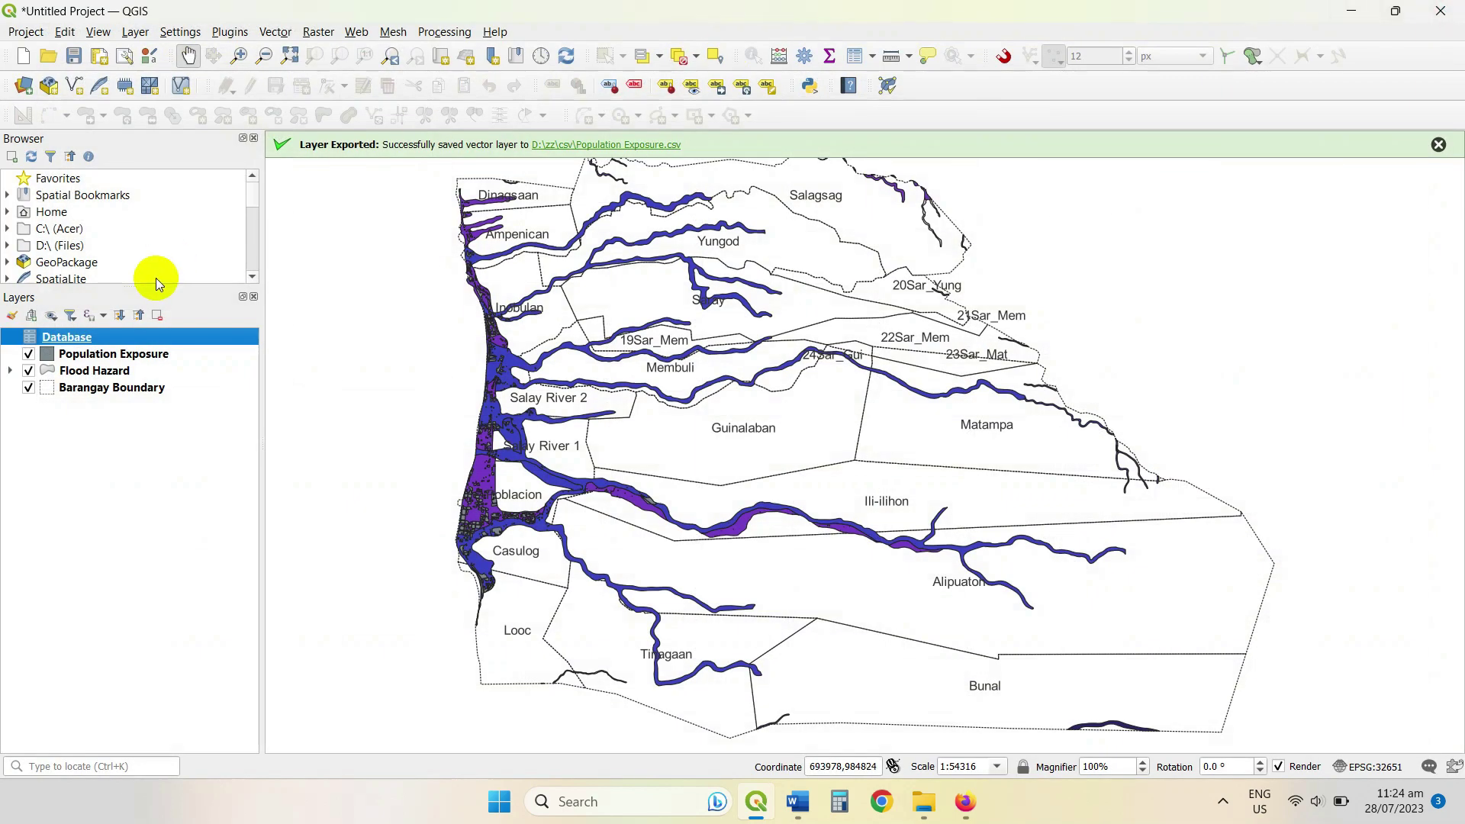
Step: Add a vector join to the Population Exposure layer with Database as join layer and id as both join and target field
click(99, 353)
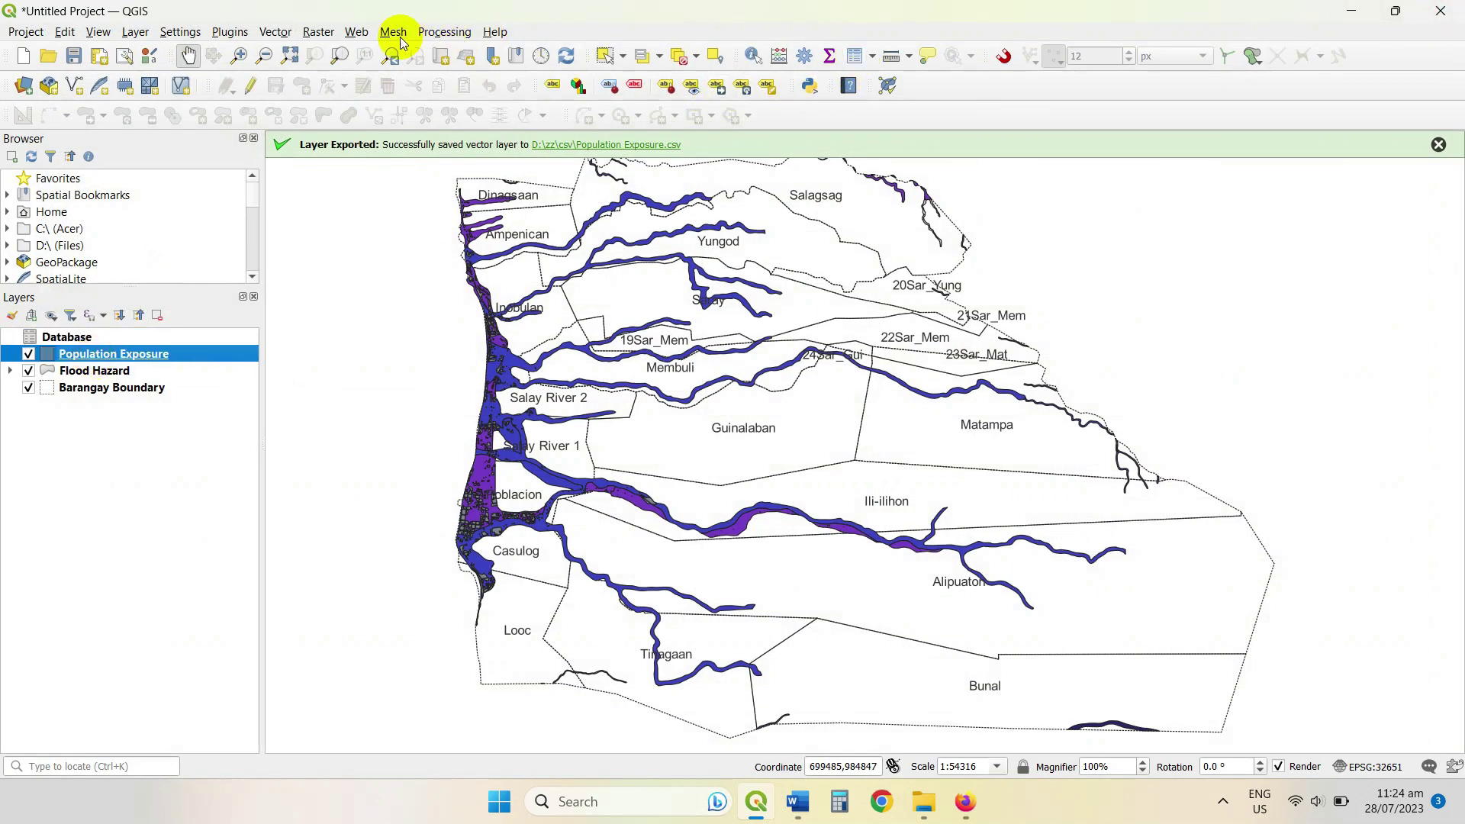
double_click(111, 362)
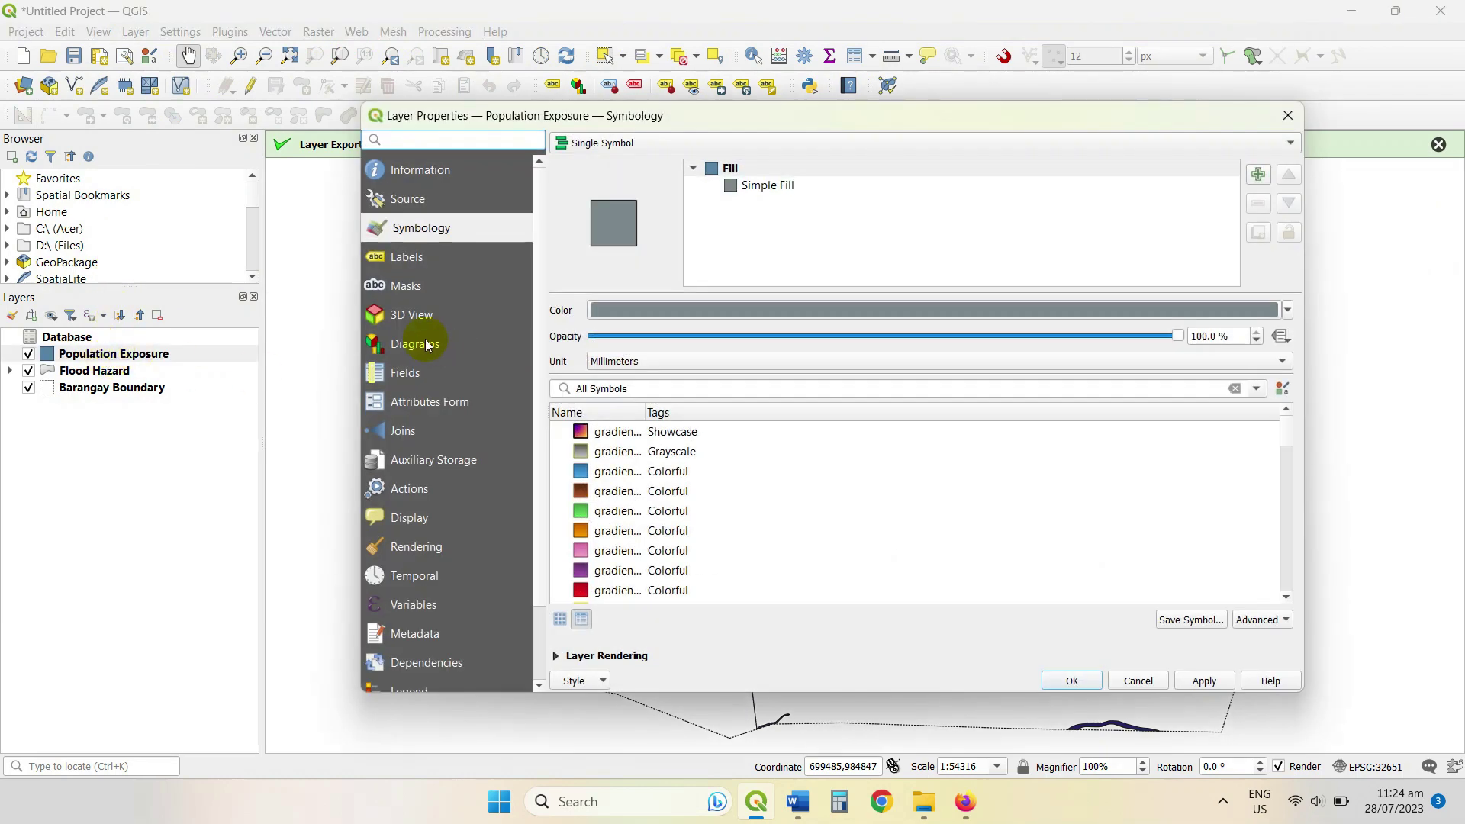
click(399, 432)
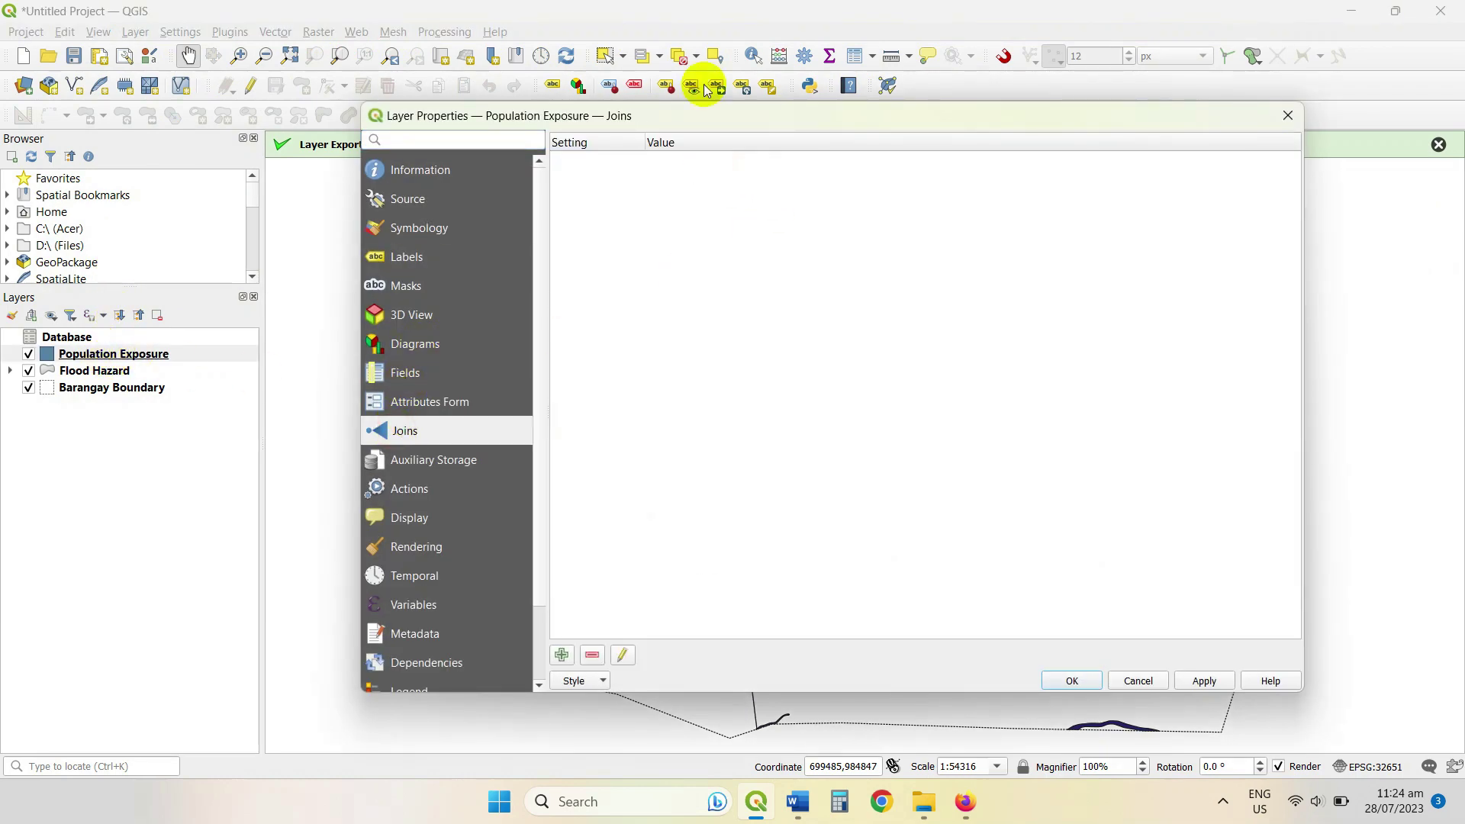
click(562, 656)
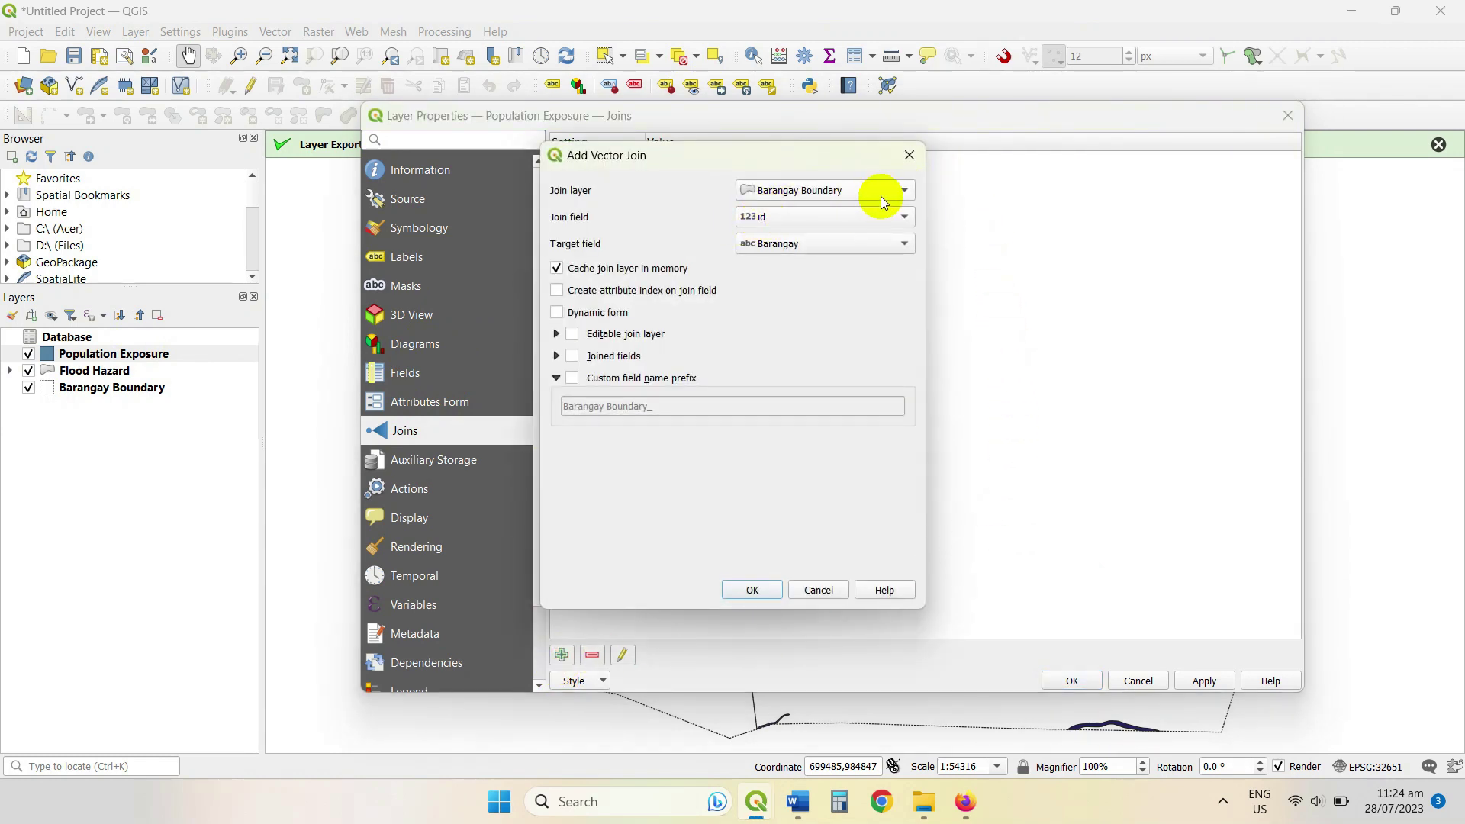
click(907, 192)
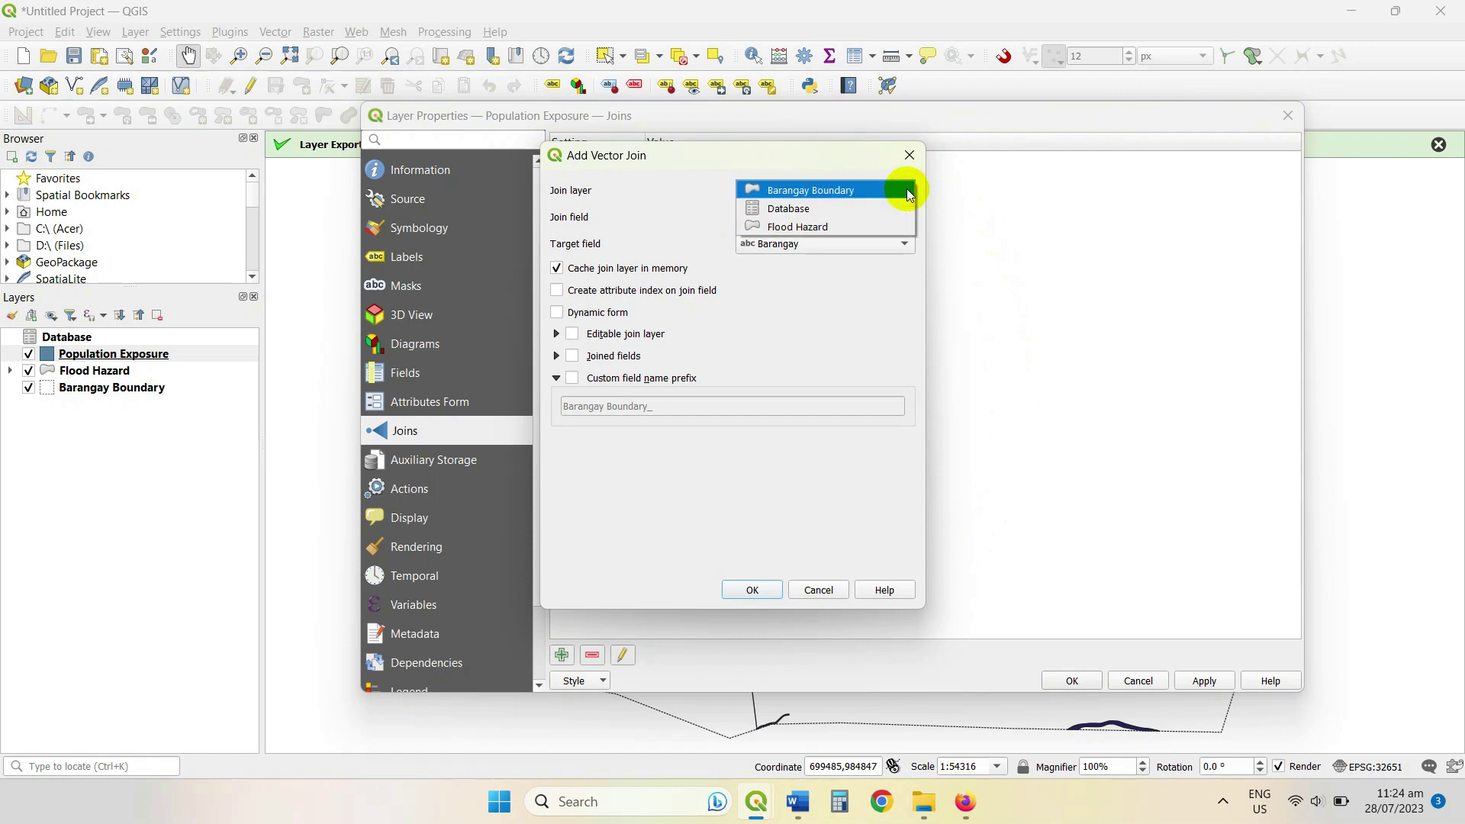
click(831, 209)
click(905, 217)
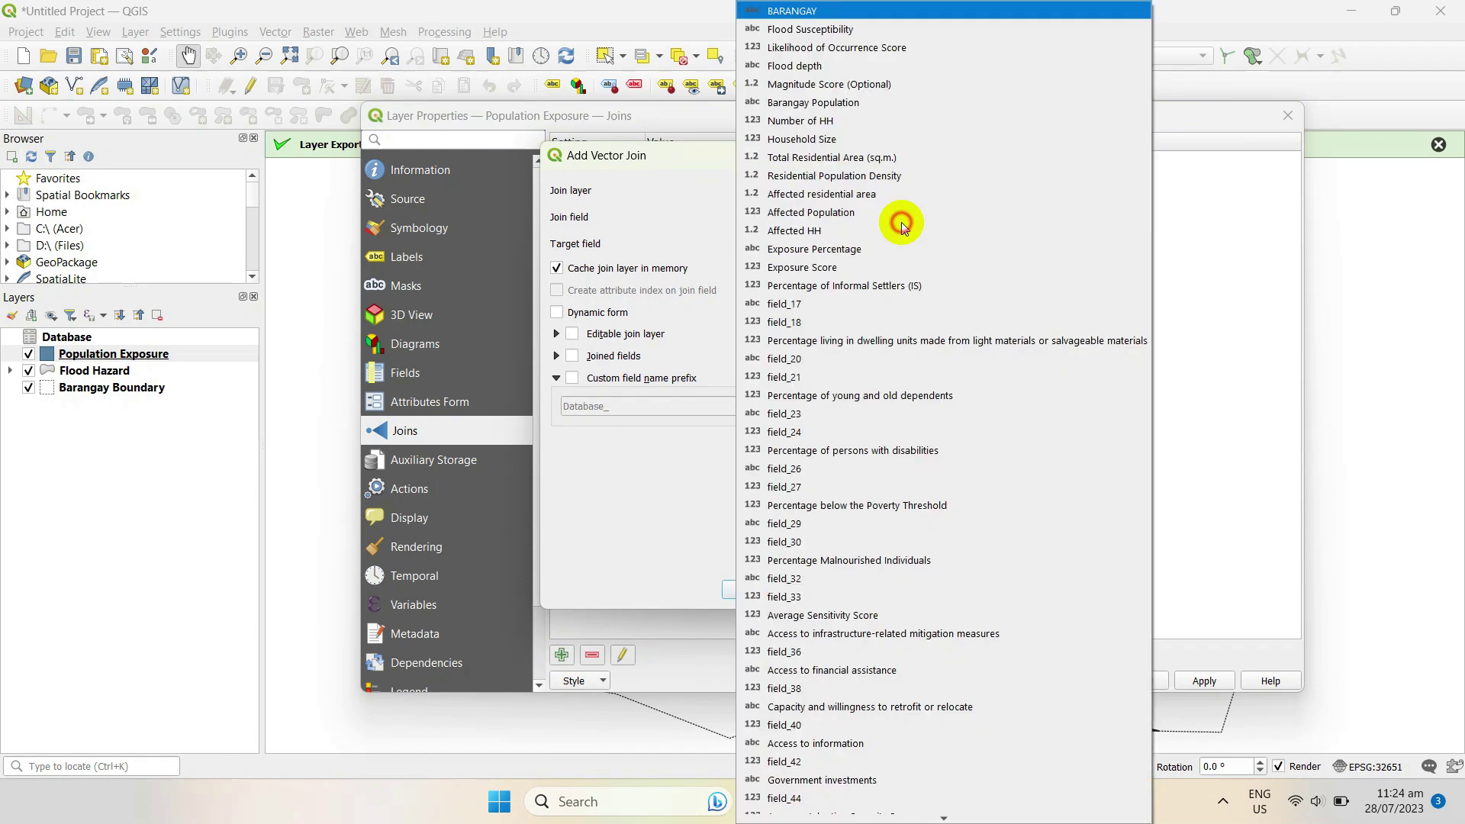
scroll(763, 694, down, 3)
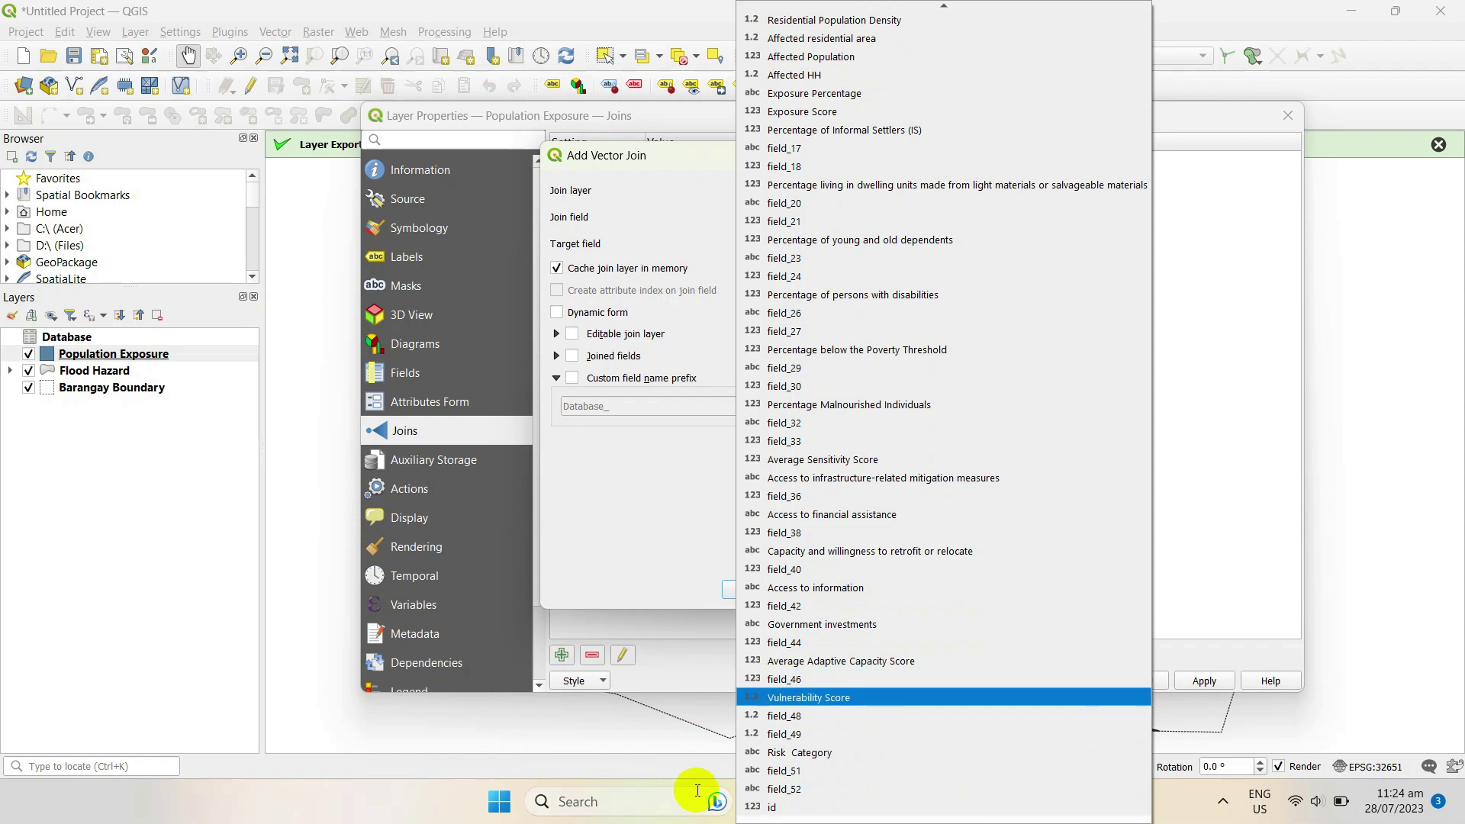
click(771, 808)
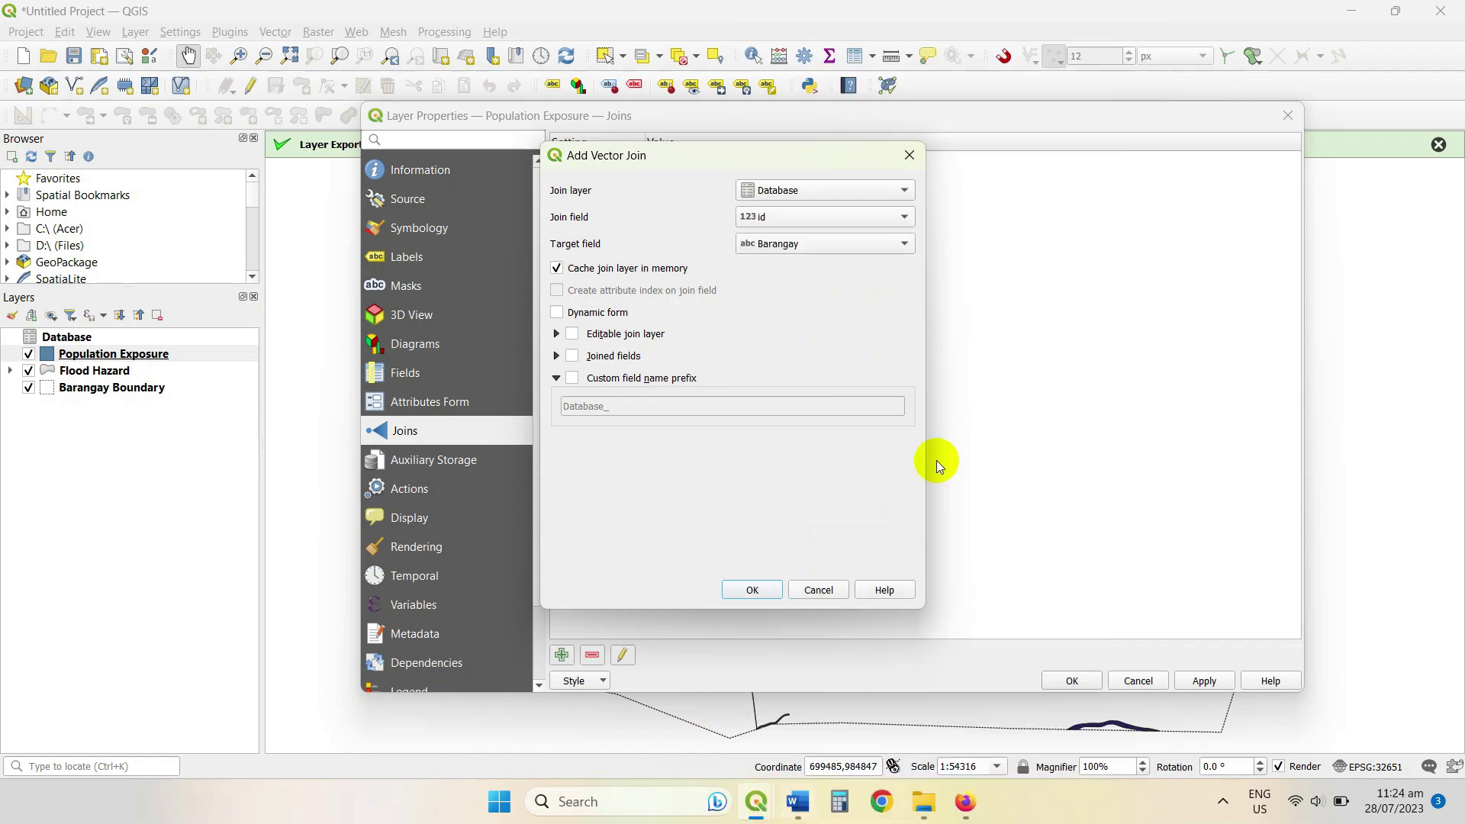
click(906, 243)
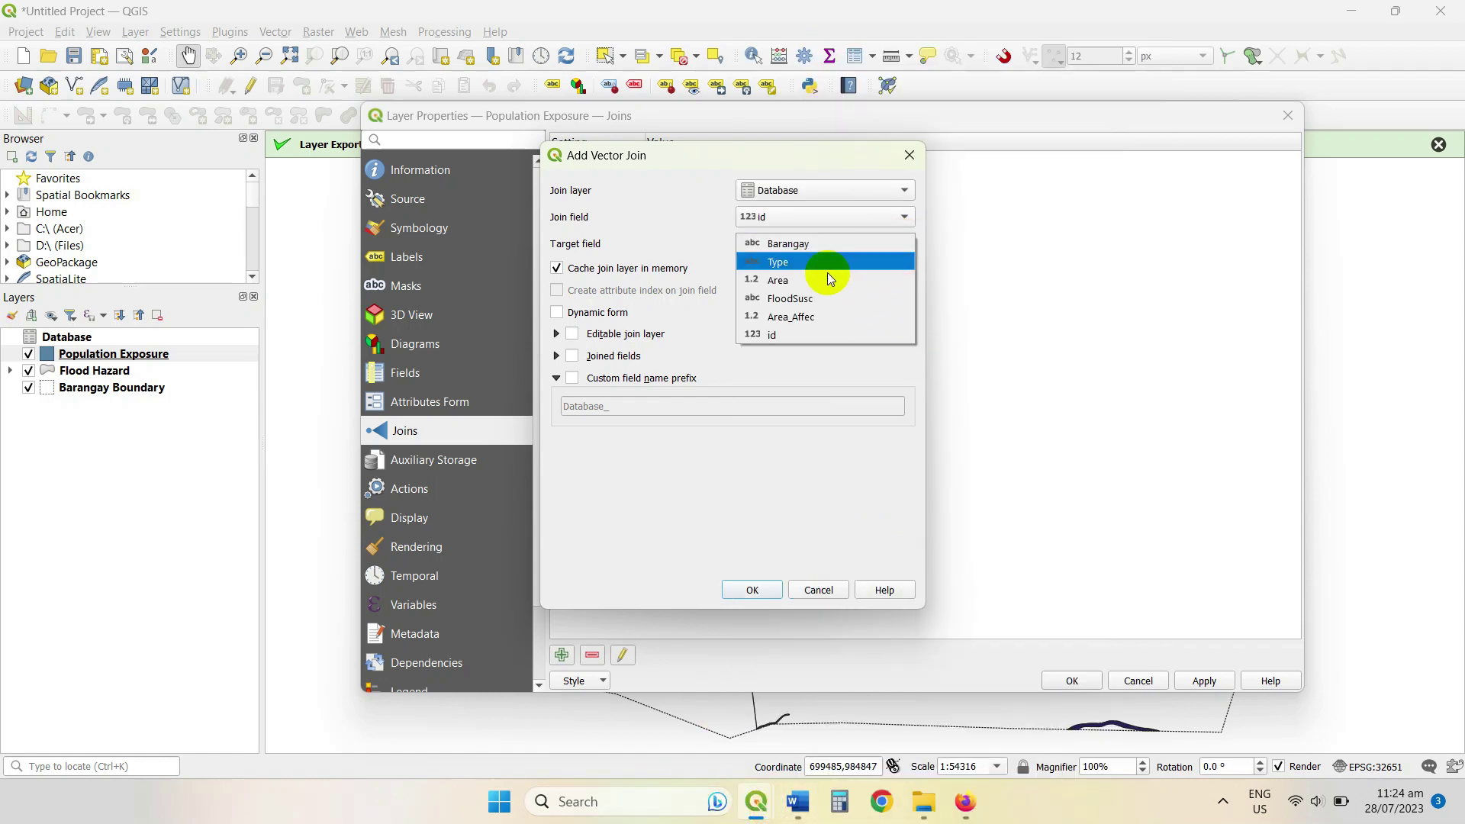
click(761, 335)
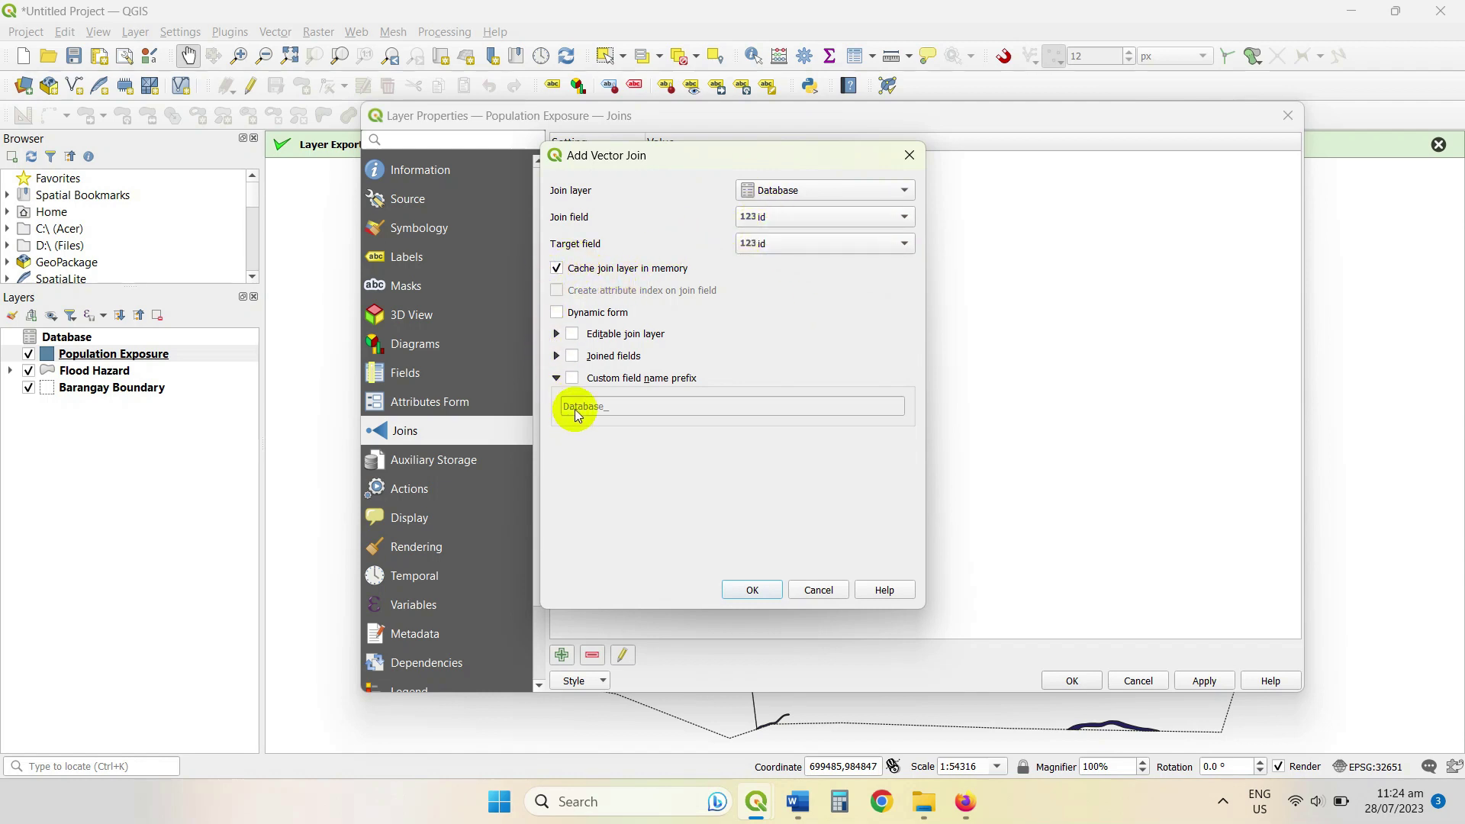
Step: Enable the join's custom field name prefix, leave it empty, and apply the join to the Population Exposure layer
click(573, 380)
drag(612, 406, 520, 401)
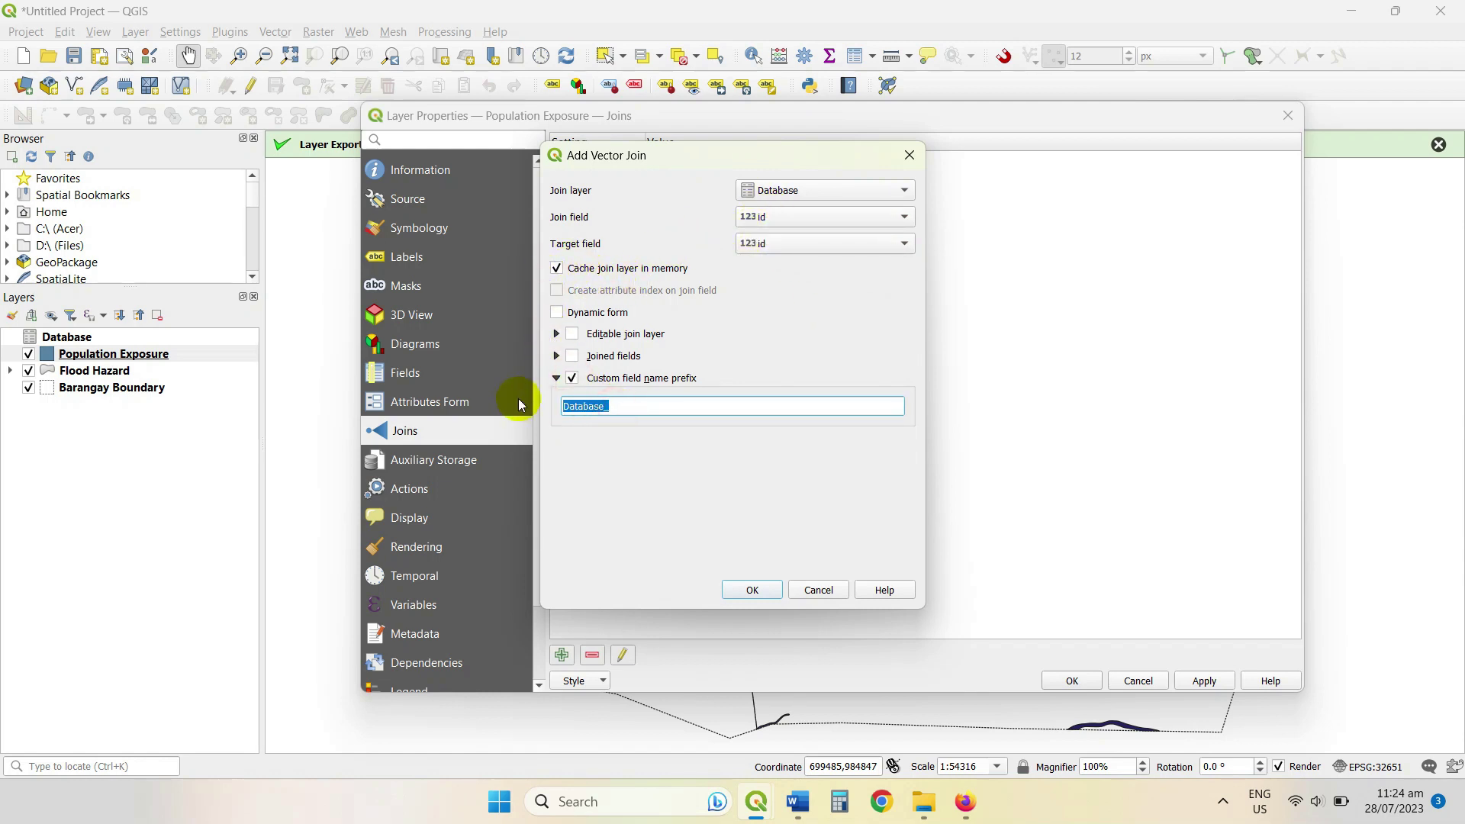
key(BackSpace)
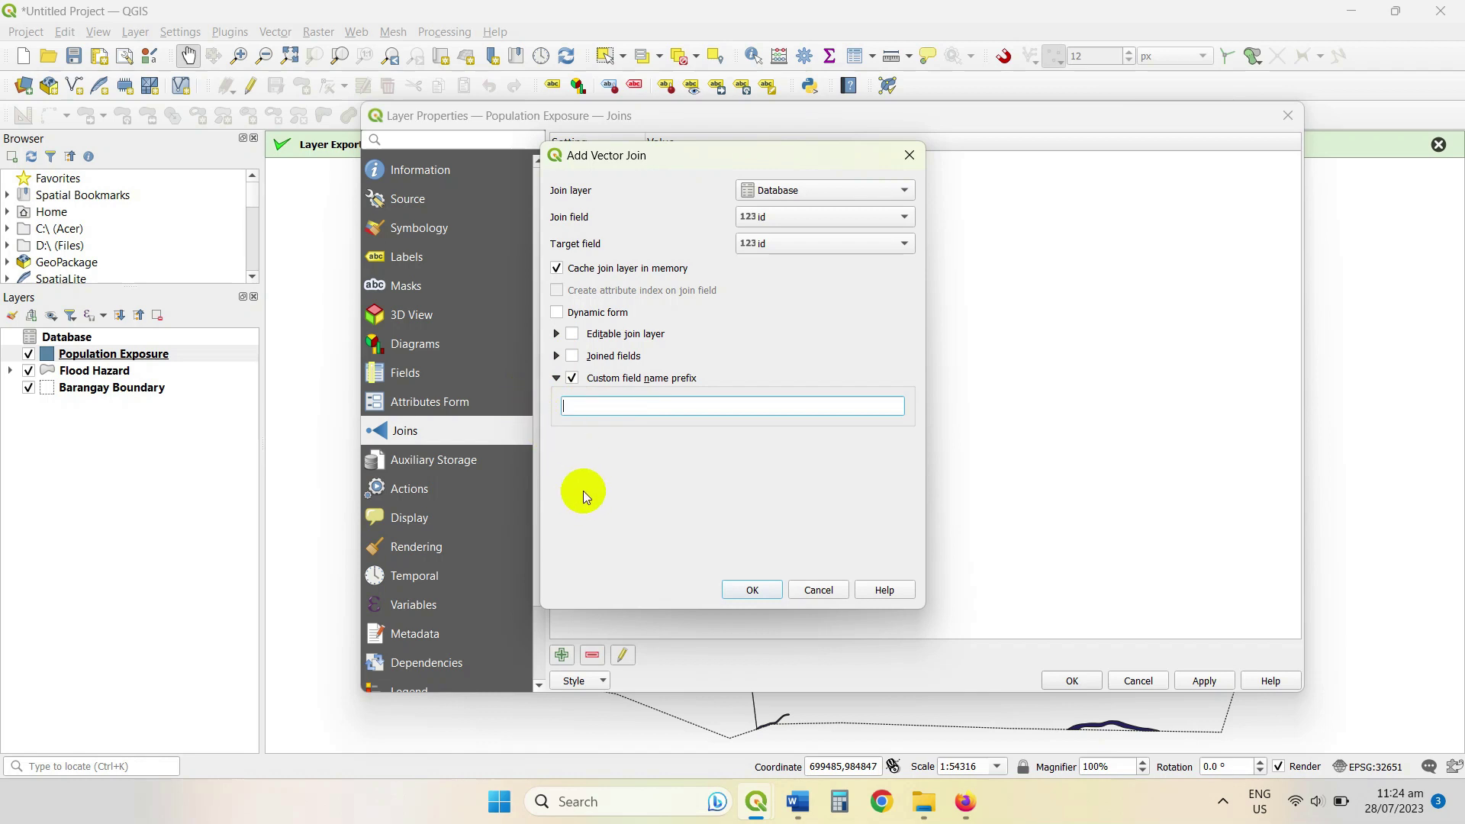
click(752, 590)
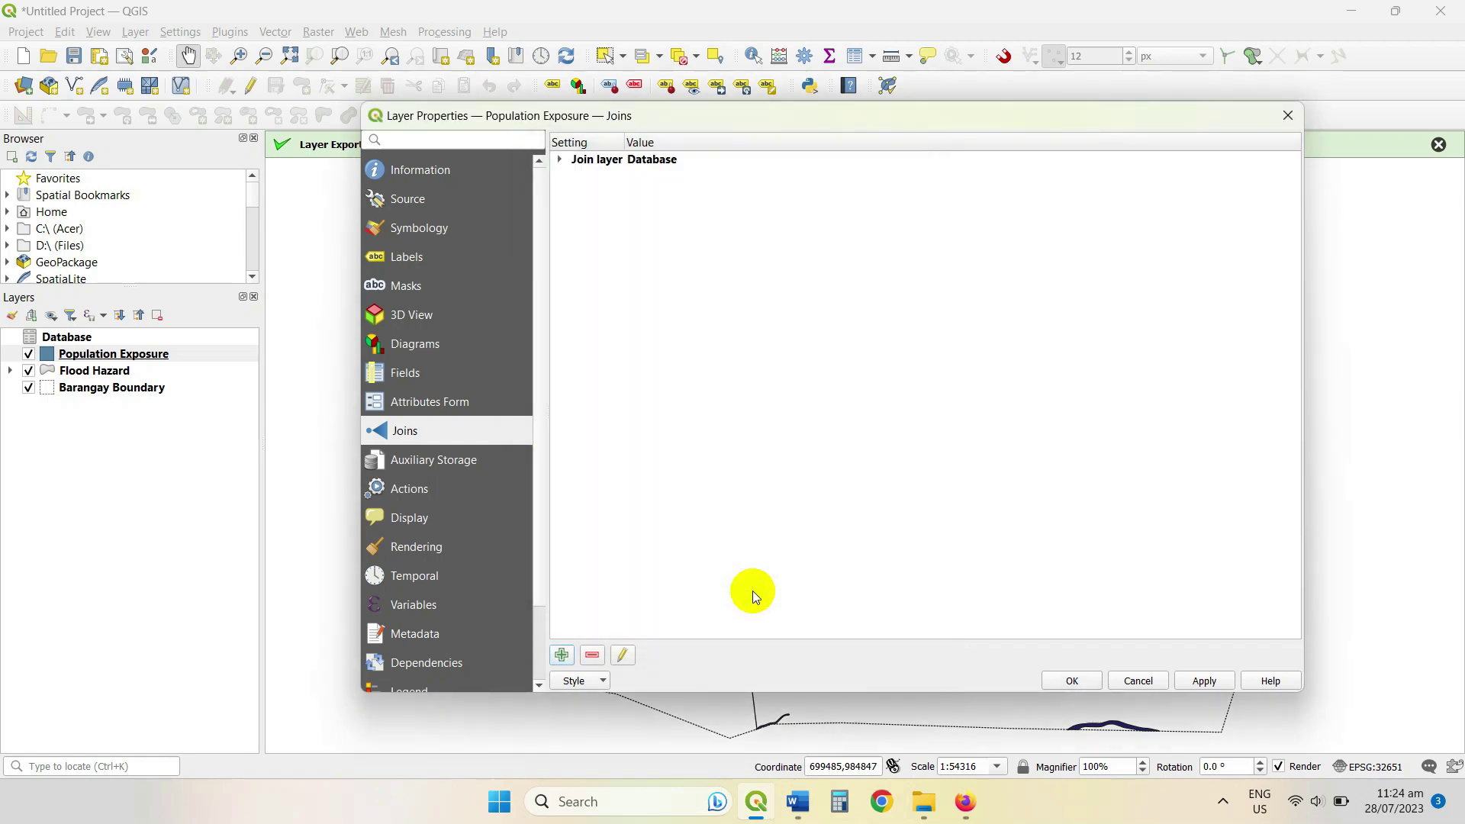
click(1204, 680)
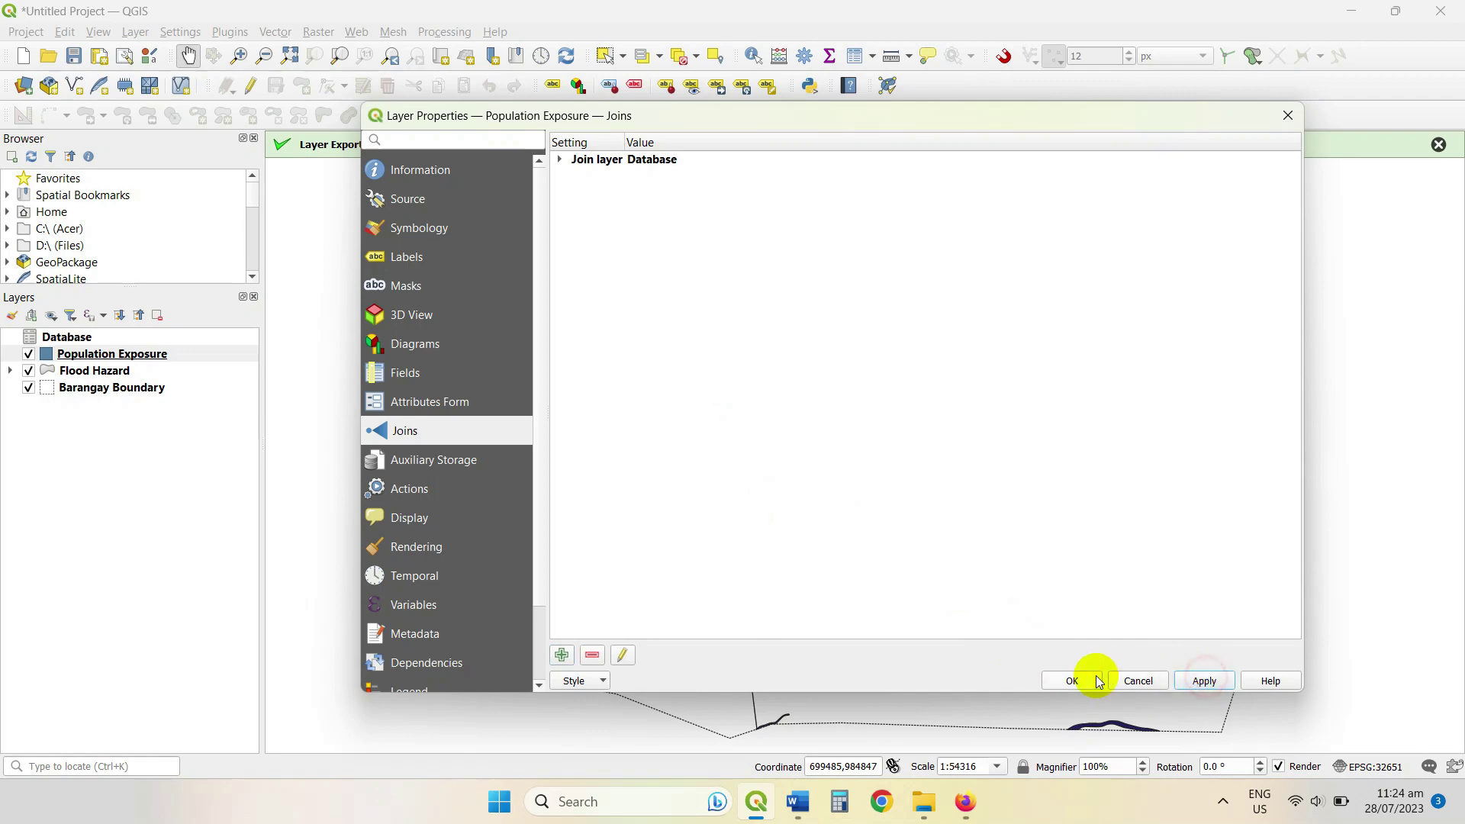
click(1076, 682)
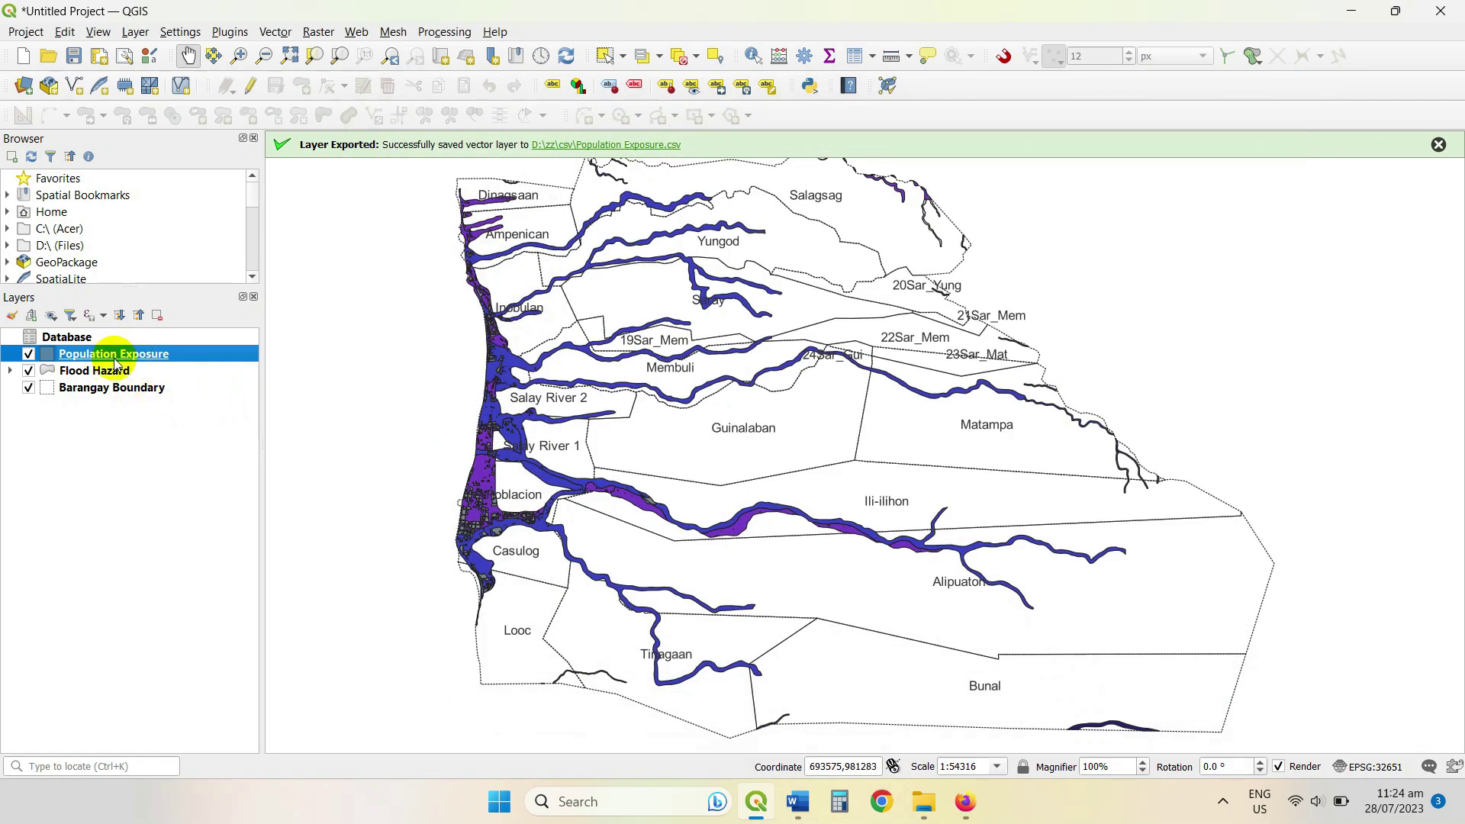
Step: Check the joined Database columns in the Population Exposure attribute table, and close it
click(856, 55)
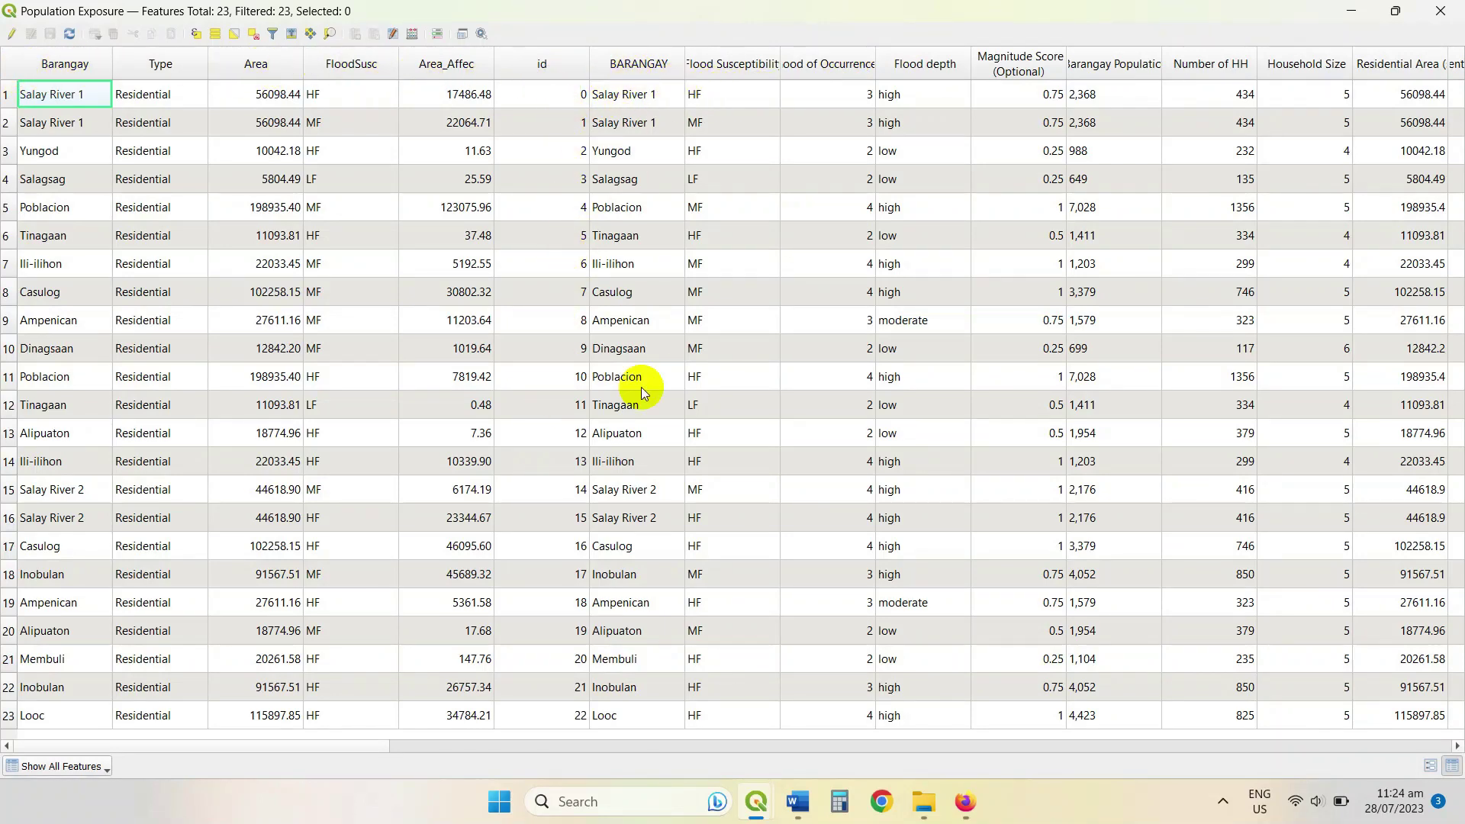
drag(352, 746, 1458, 731)
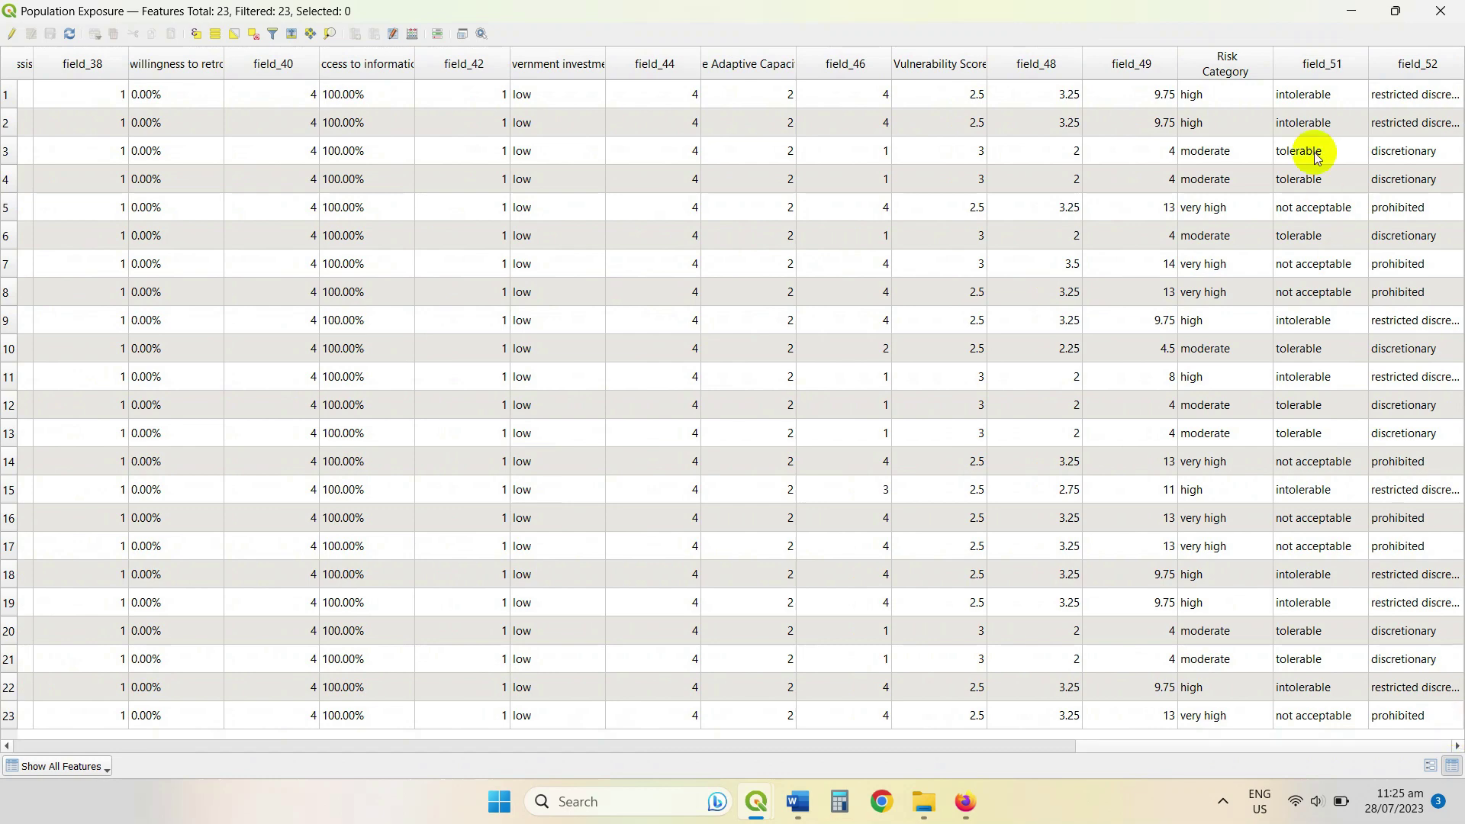
click(1440, 11)
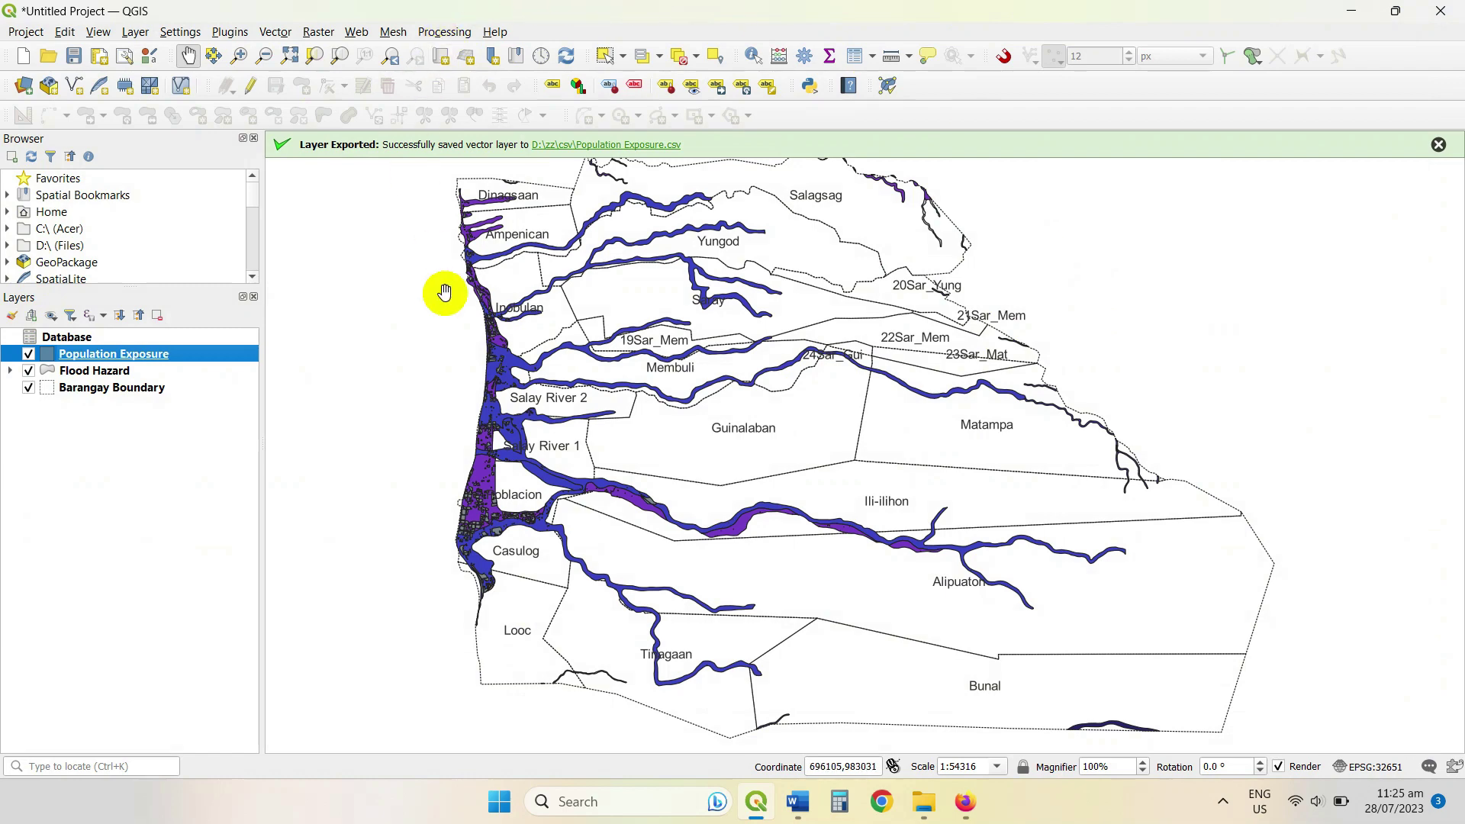
Step: Open the export settings for saving the joined Population Exposure layer's features to a new file
right_click(134, 361)
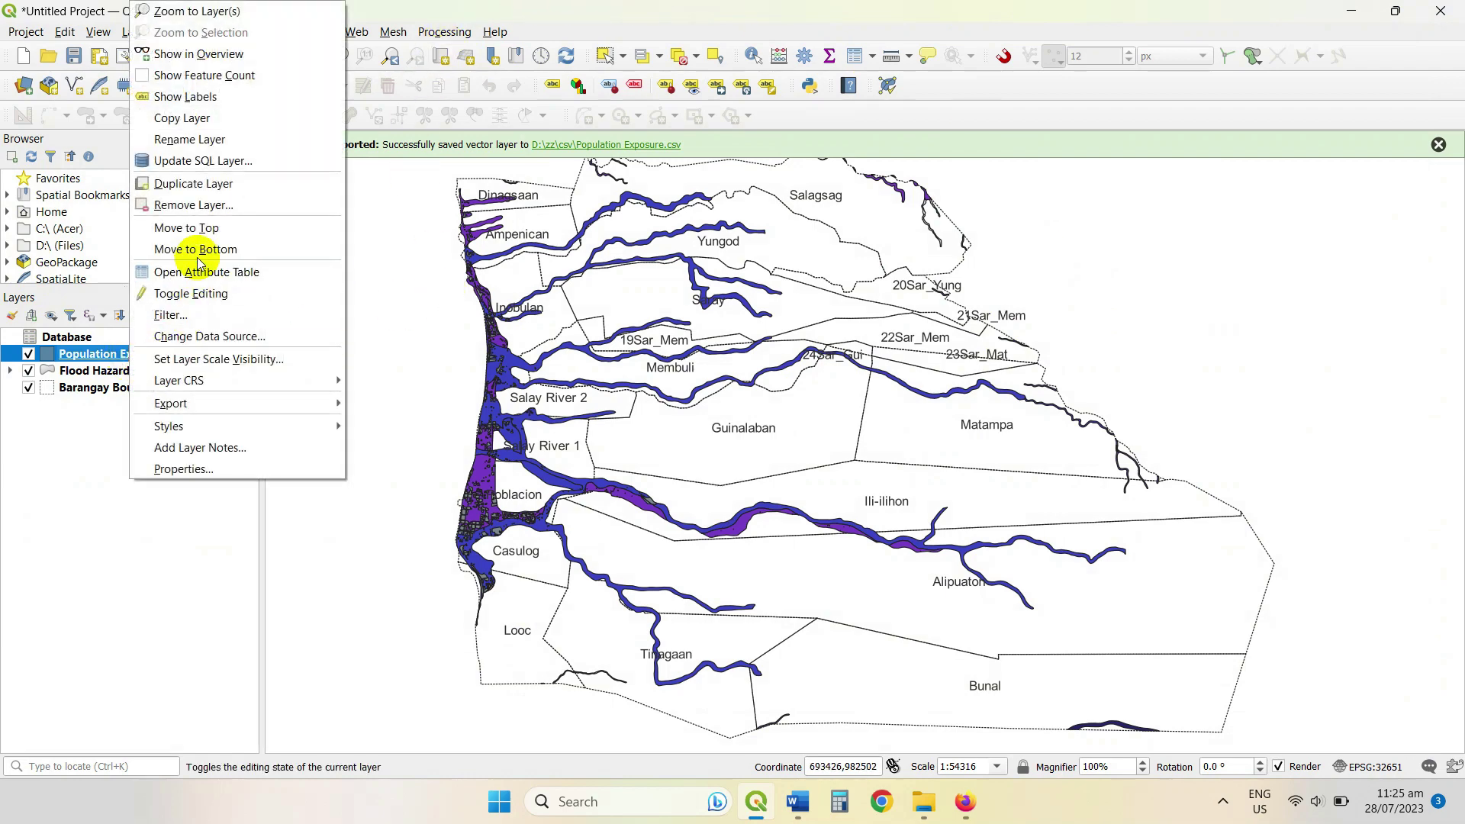
mouse_move(190, 407)
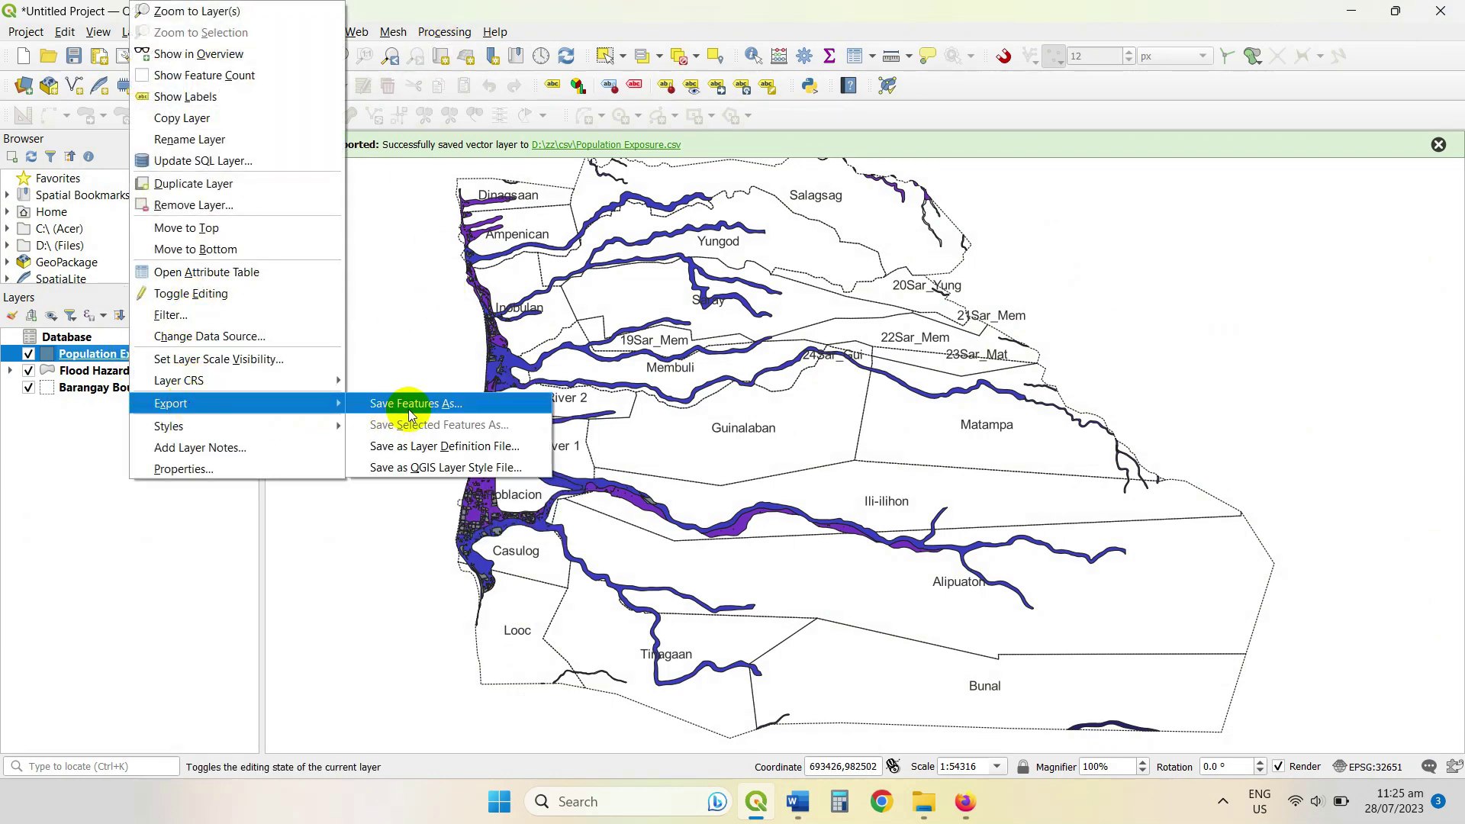
click(410, 404)
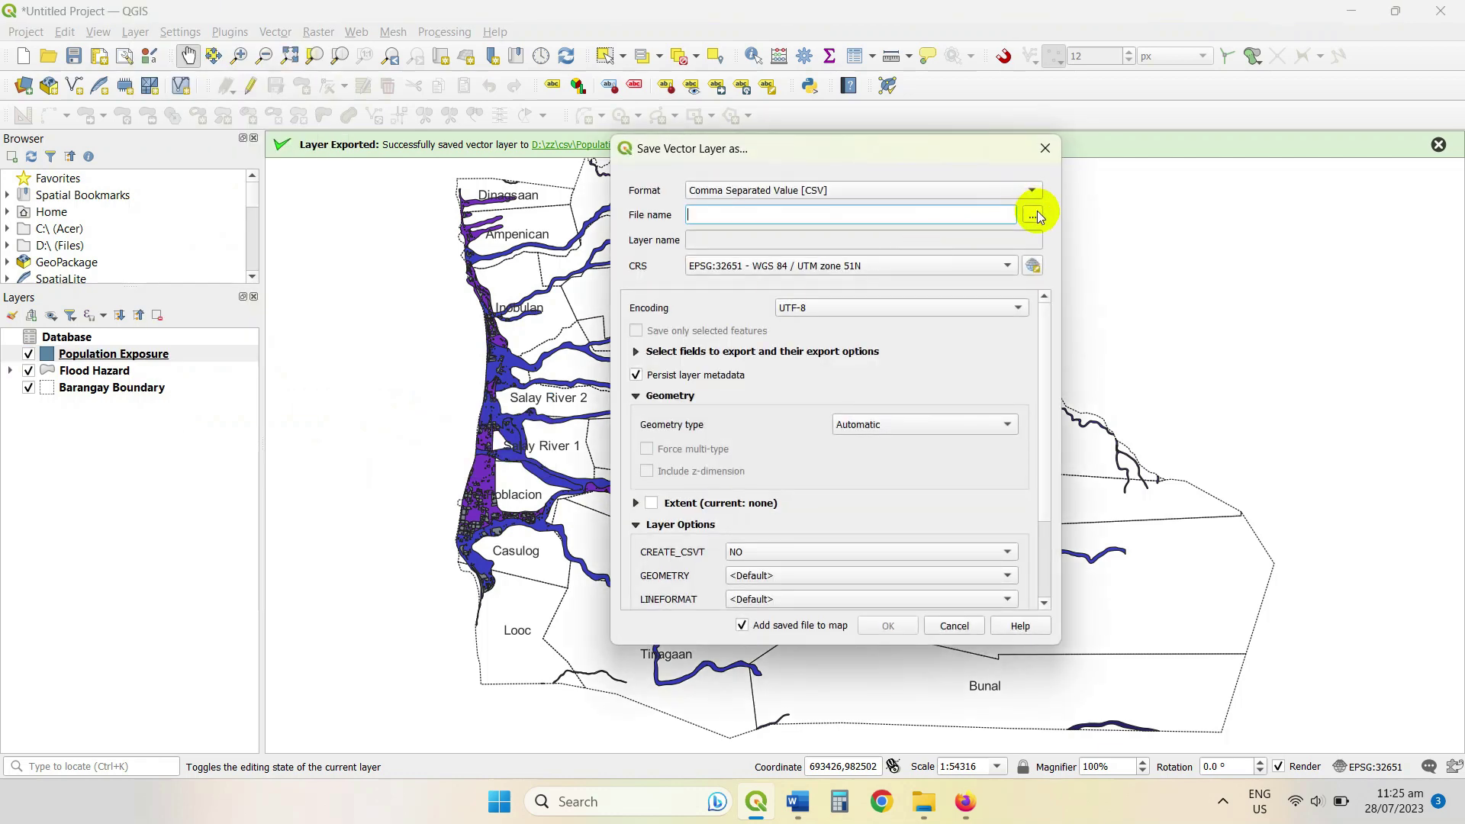
click(1036, 215)
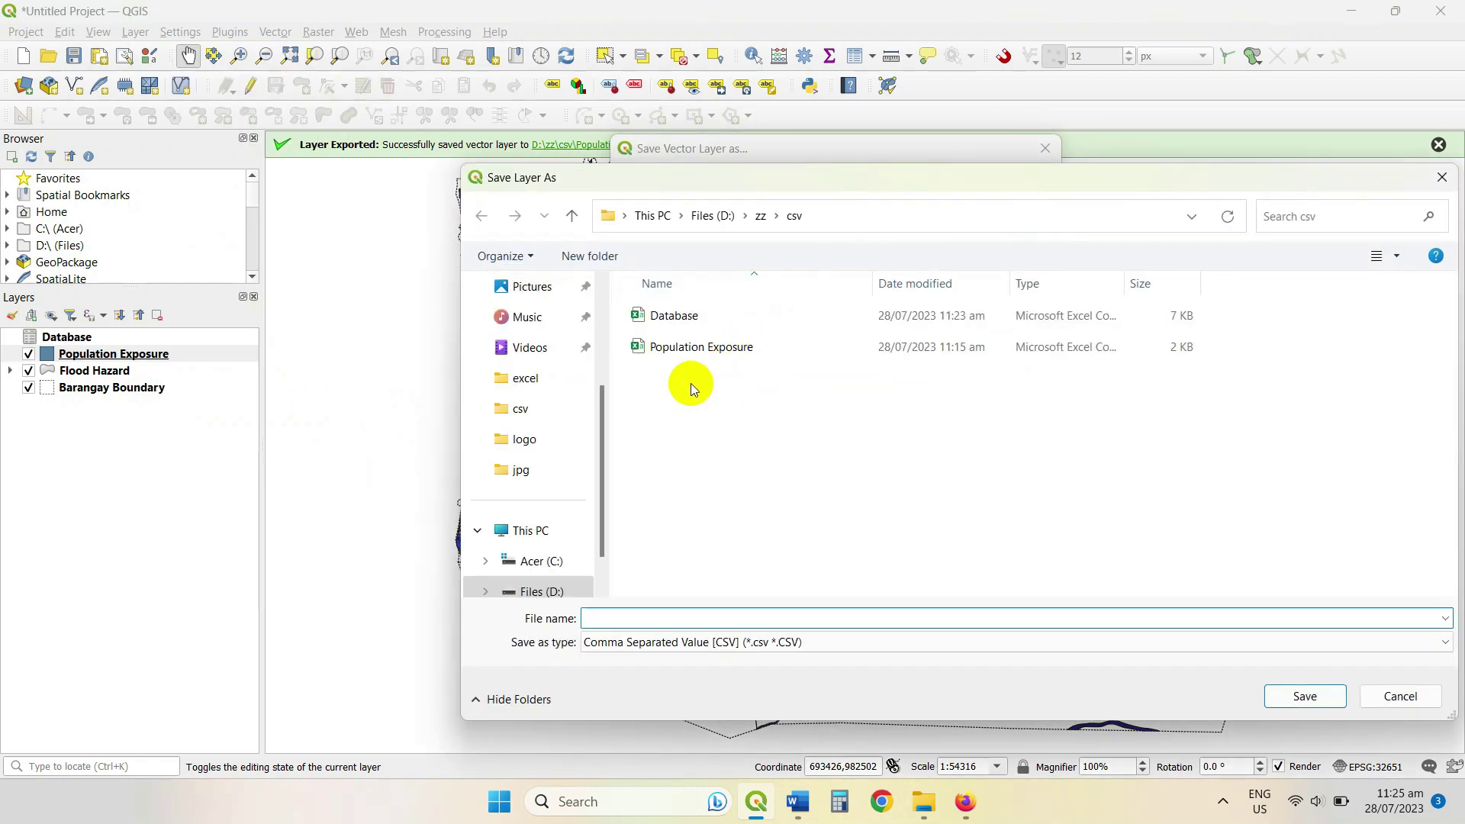
click(760, 218)
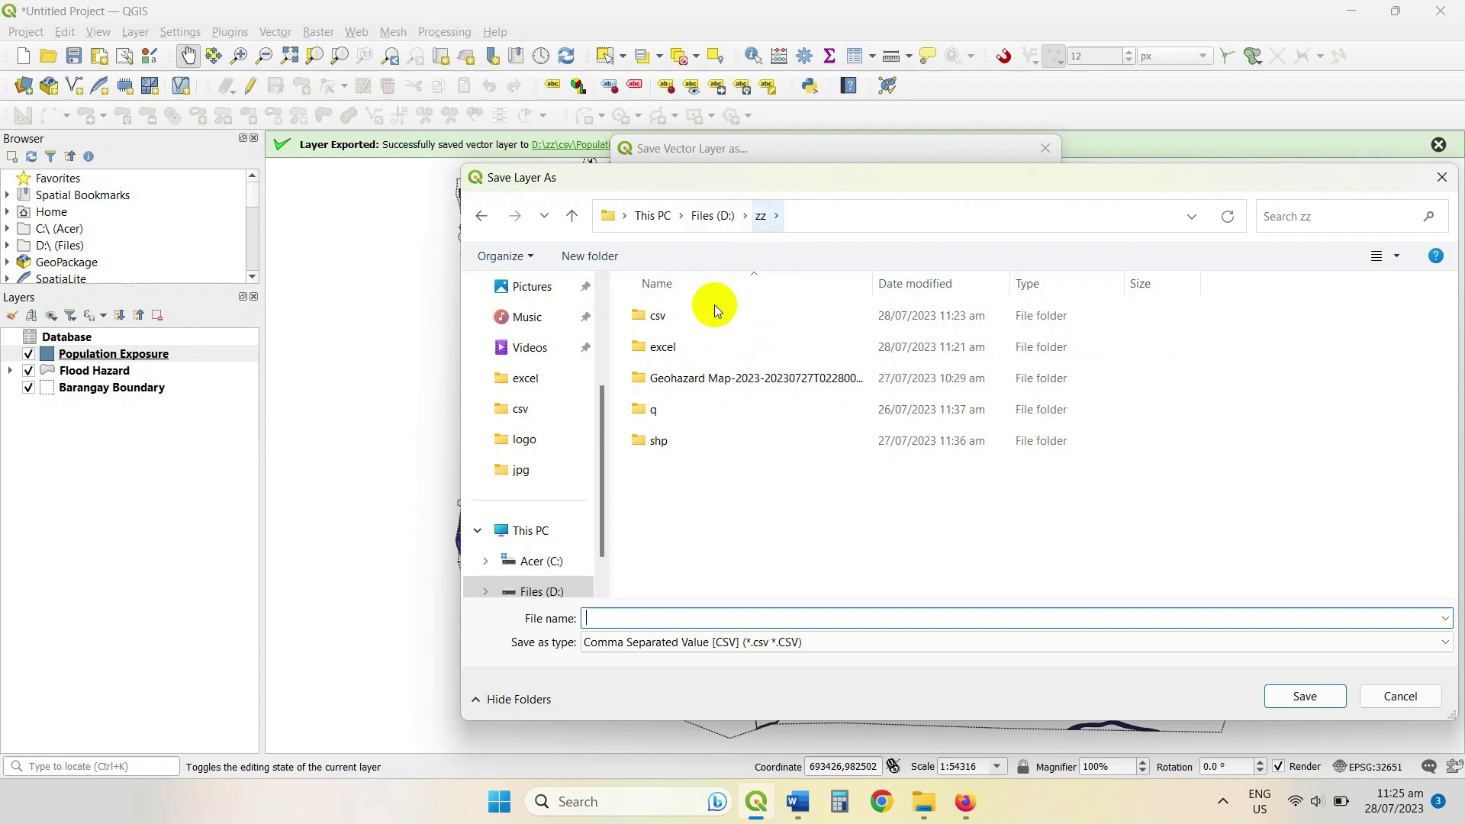
click(1401, 697)
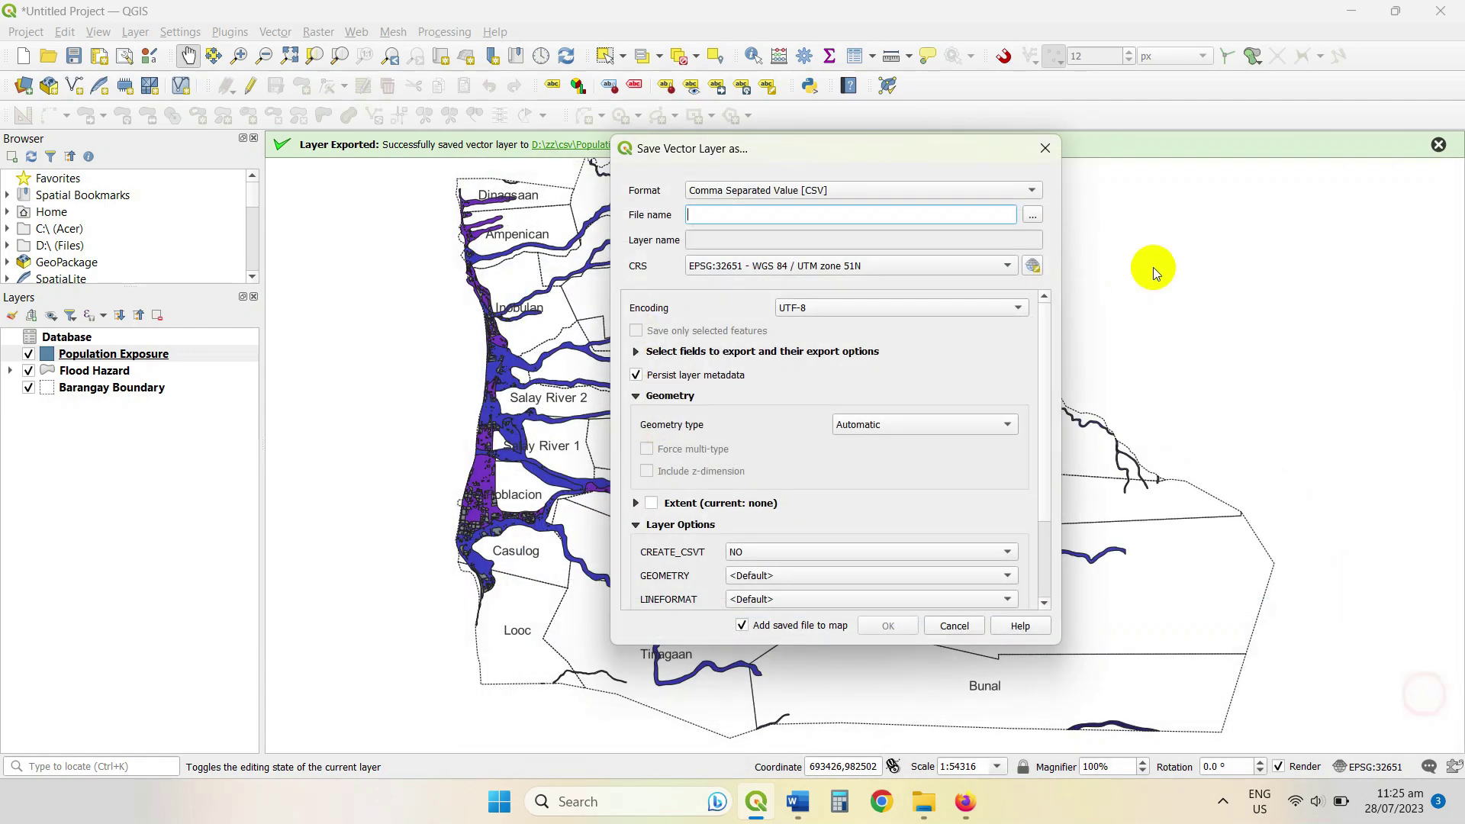
Step: Set the export format to ESRI Shapefile and choose D:\zz\shp as the output folder
click(974, 193)
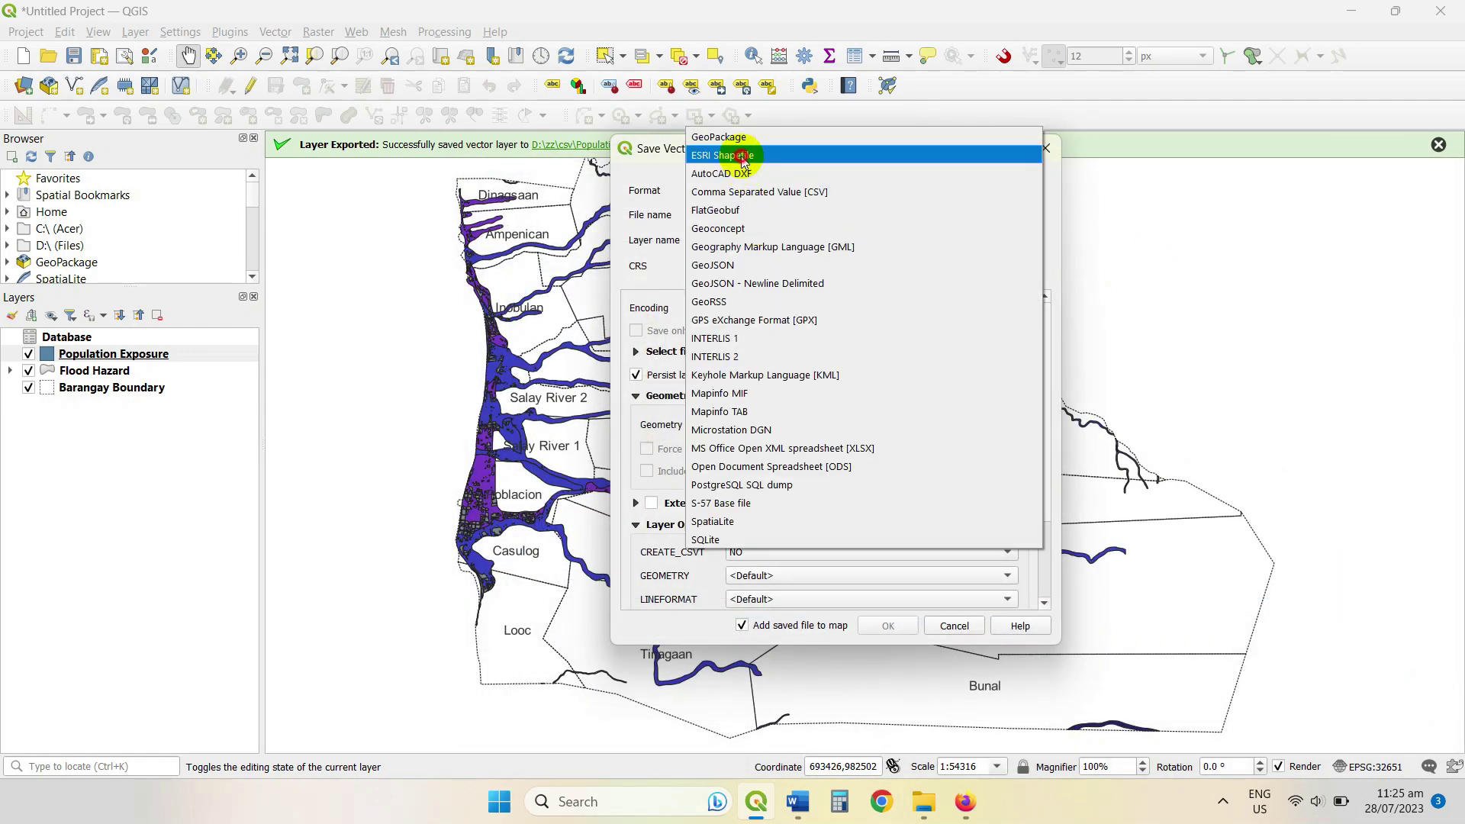
click(745, 155)
click(1032, 217)
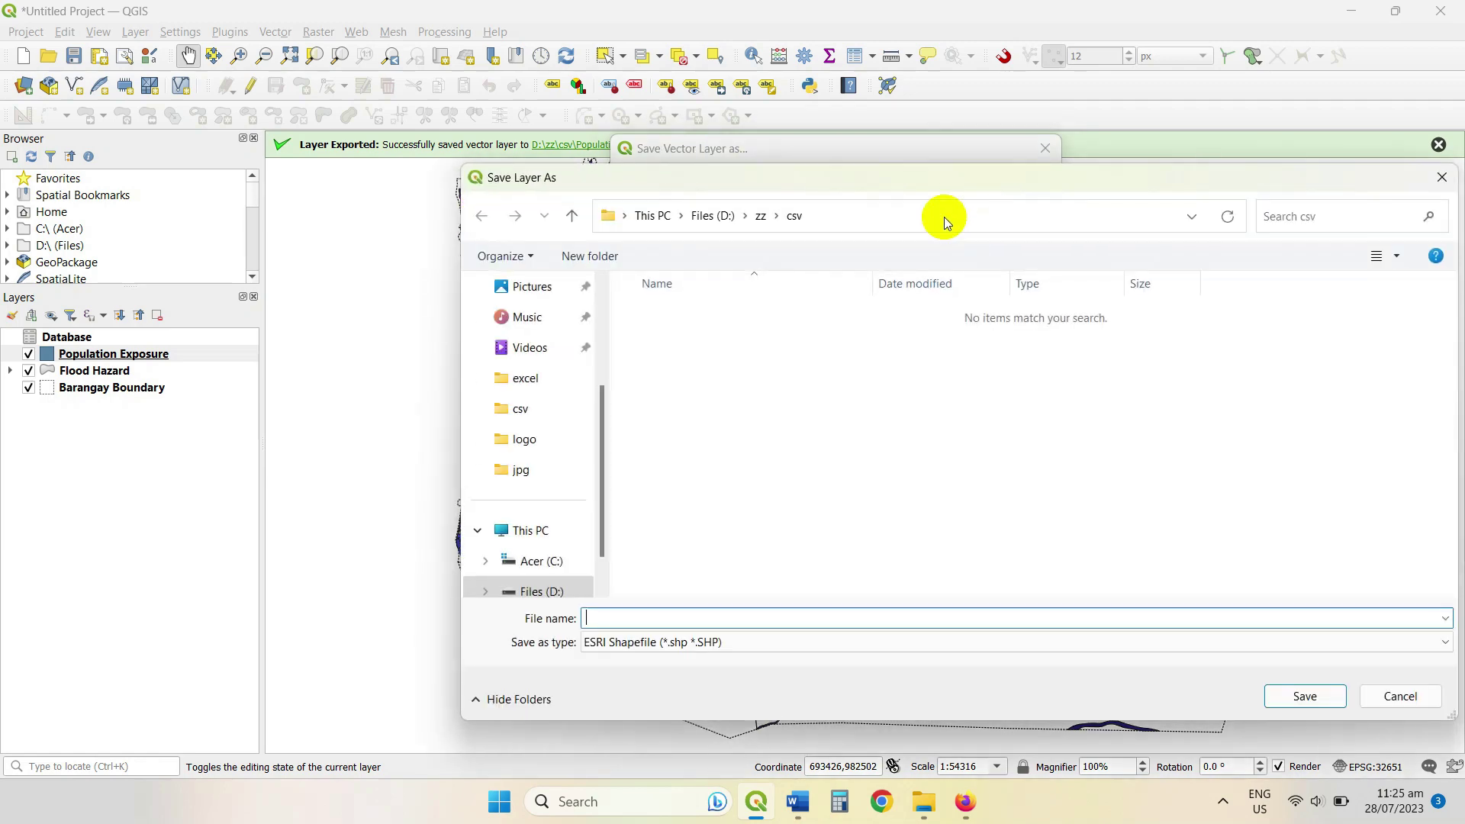
click(761, 216)
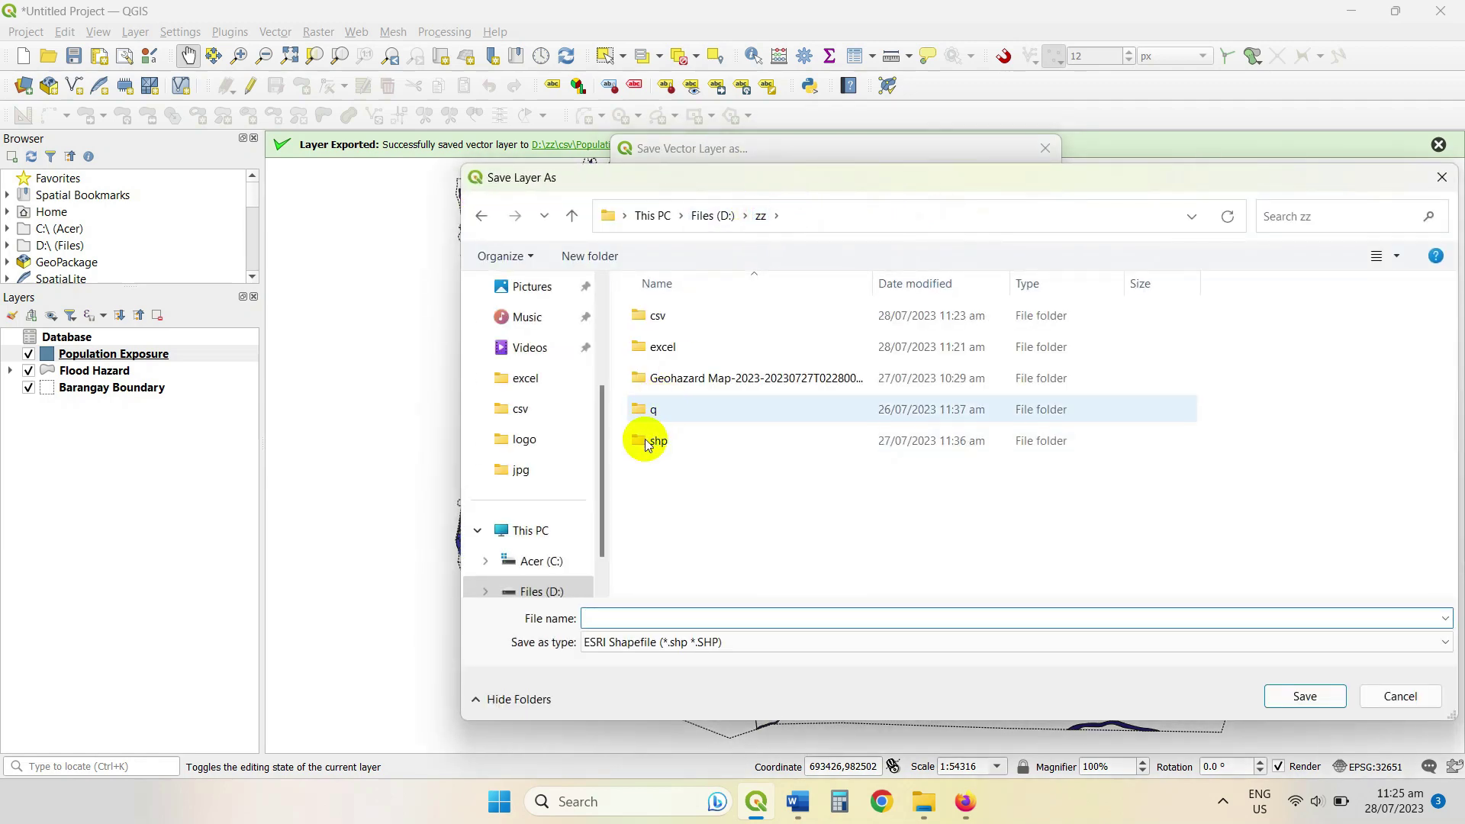
double_click(655, 441)
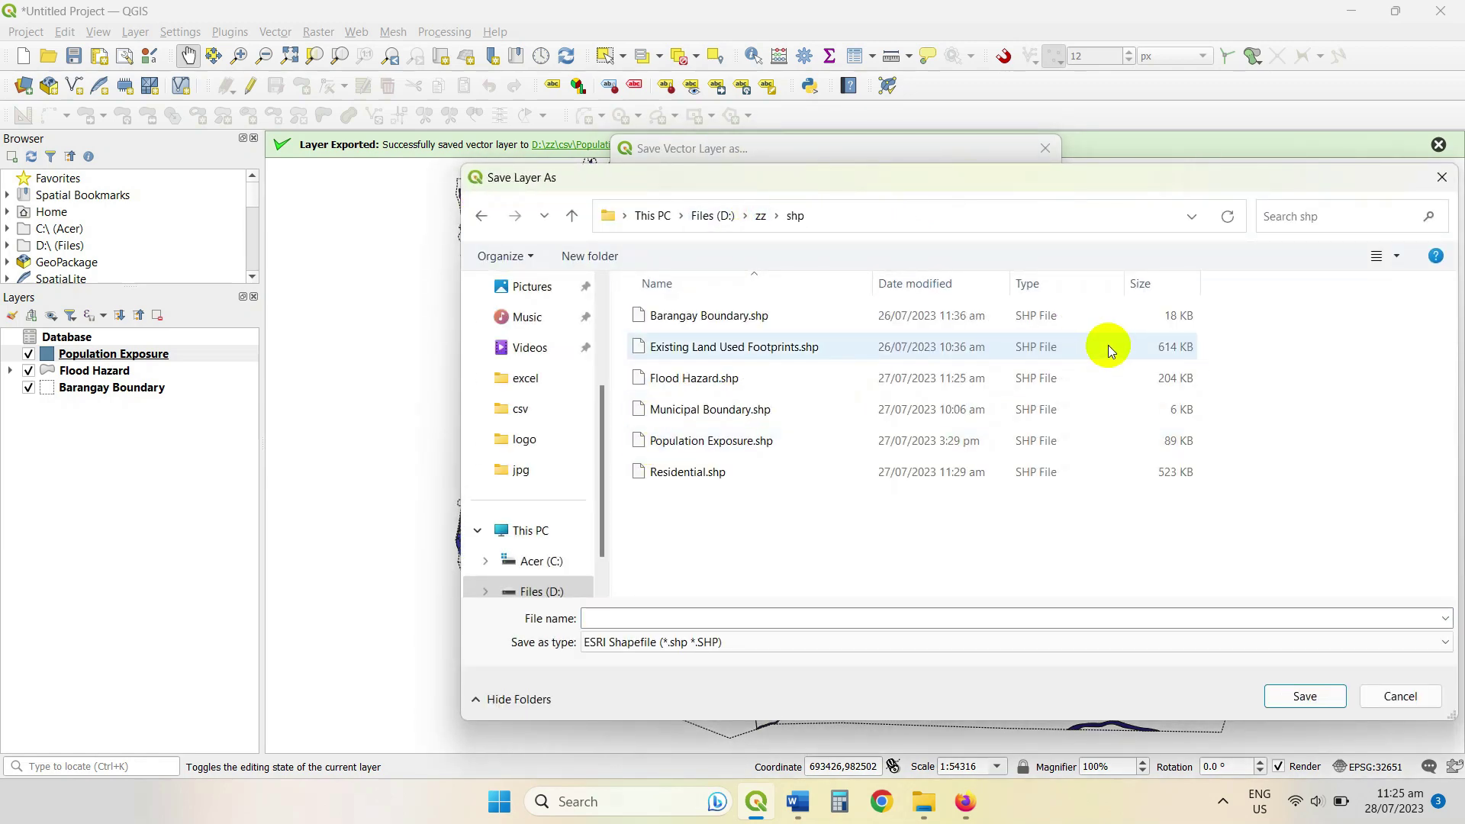
Step: Name the output shapefile Population Exposure_joint, based on the existing Population Exposure.shp name, and accept the file location
click(725, 441)
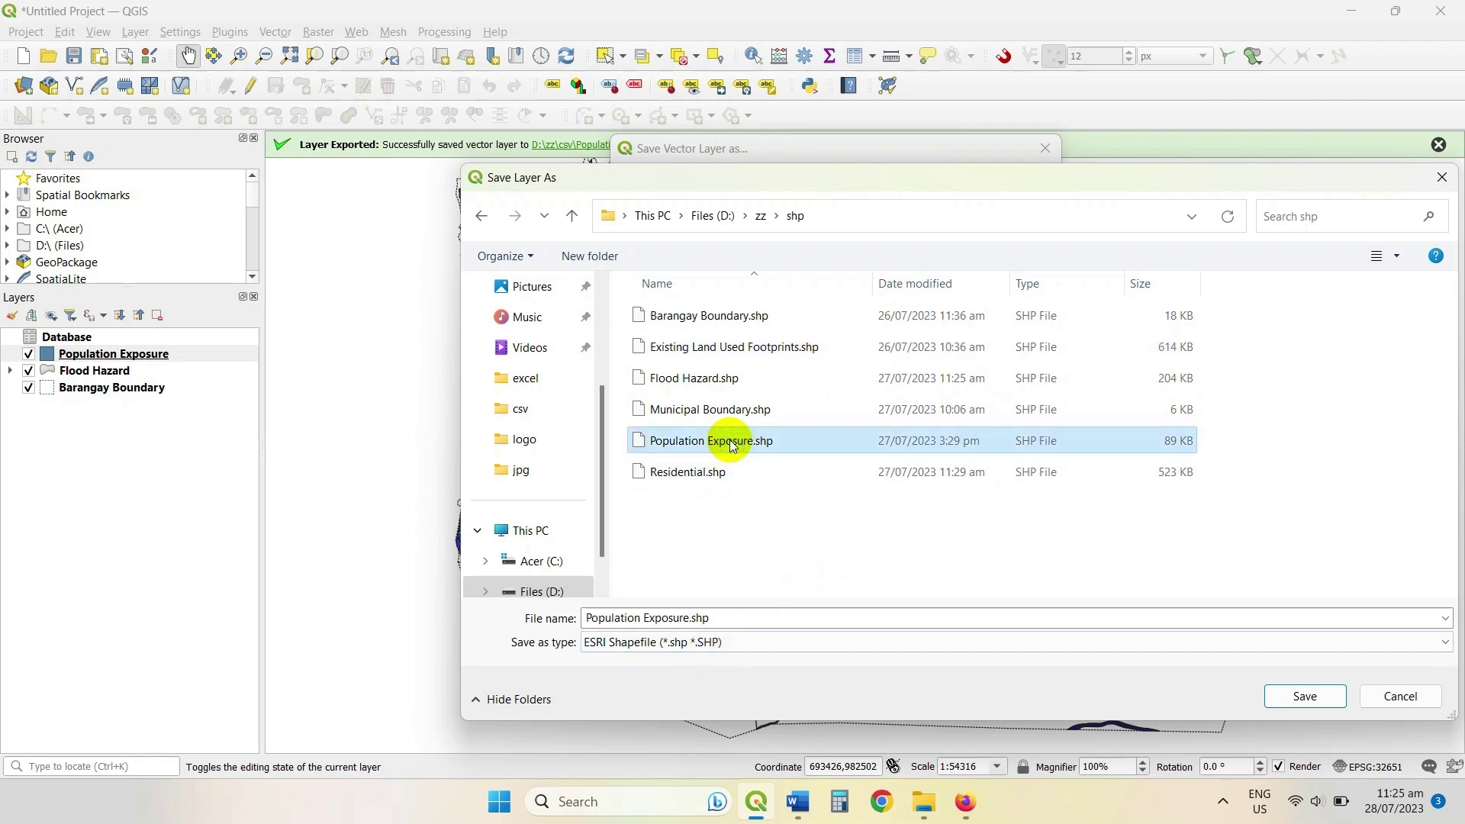
click(715, 618)
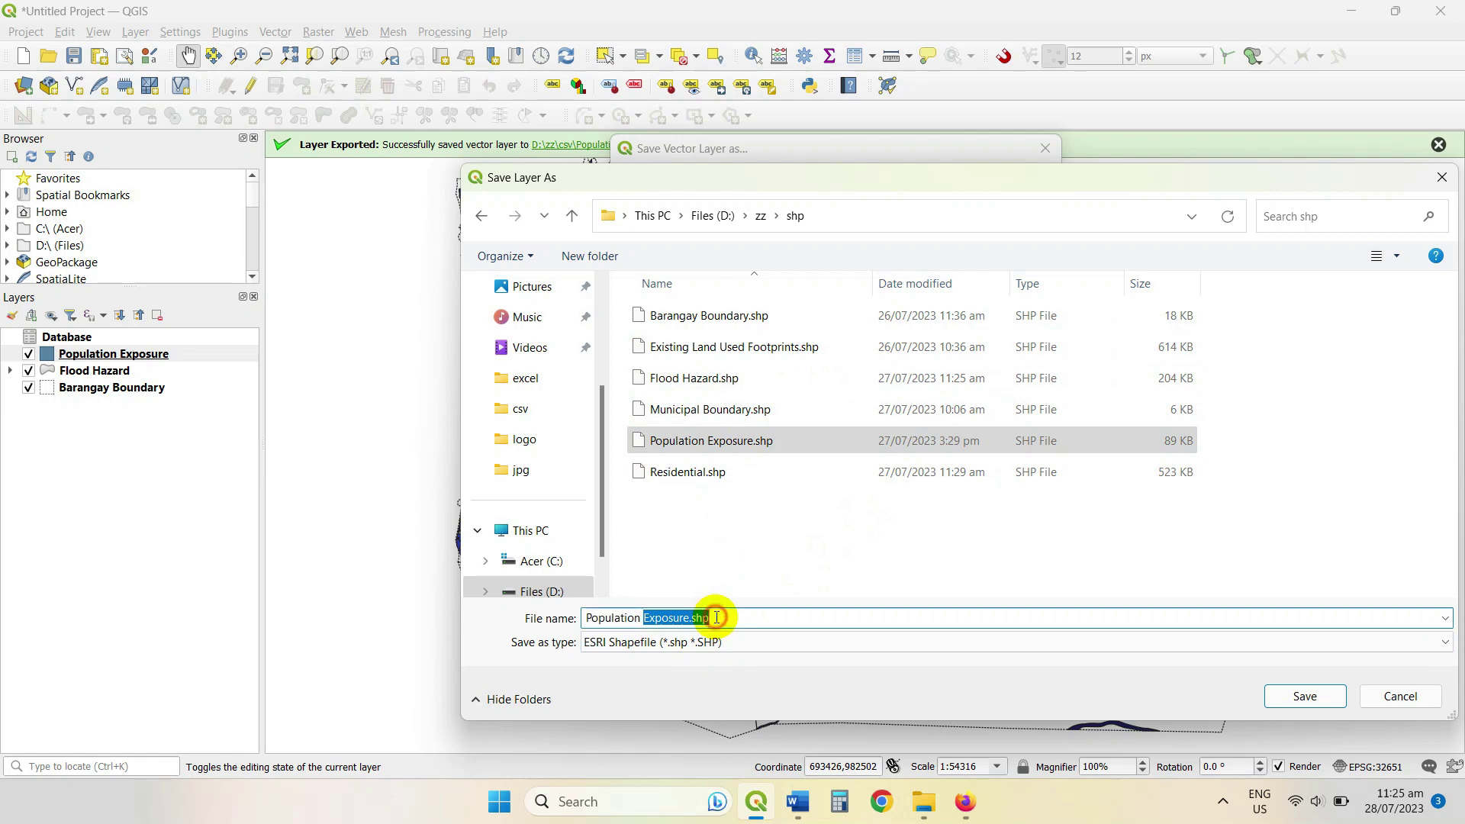
key(BackSpace)
key(BackSpace)
key(BackSpace)
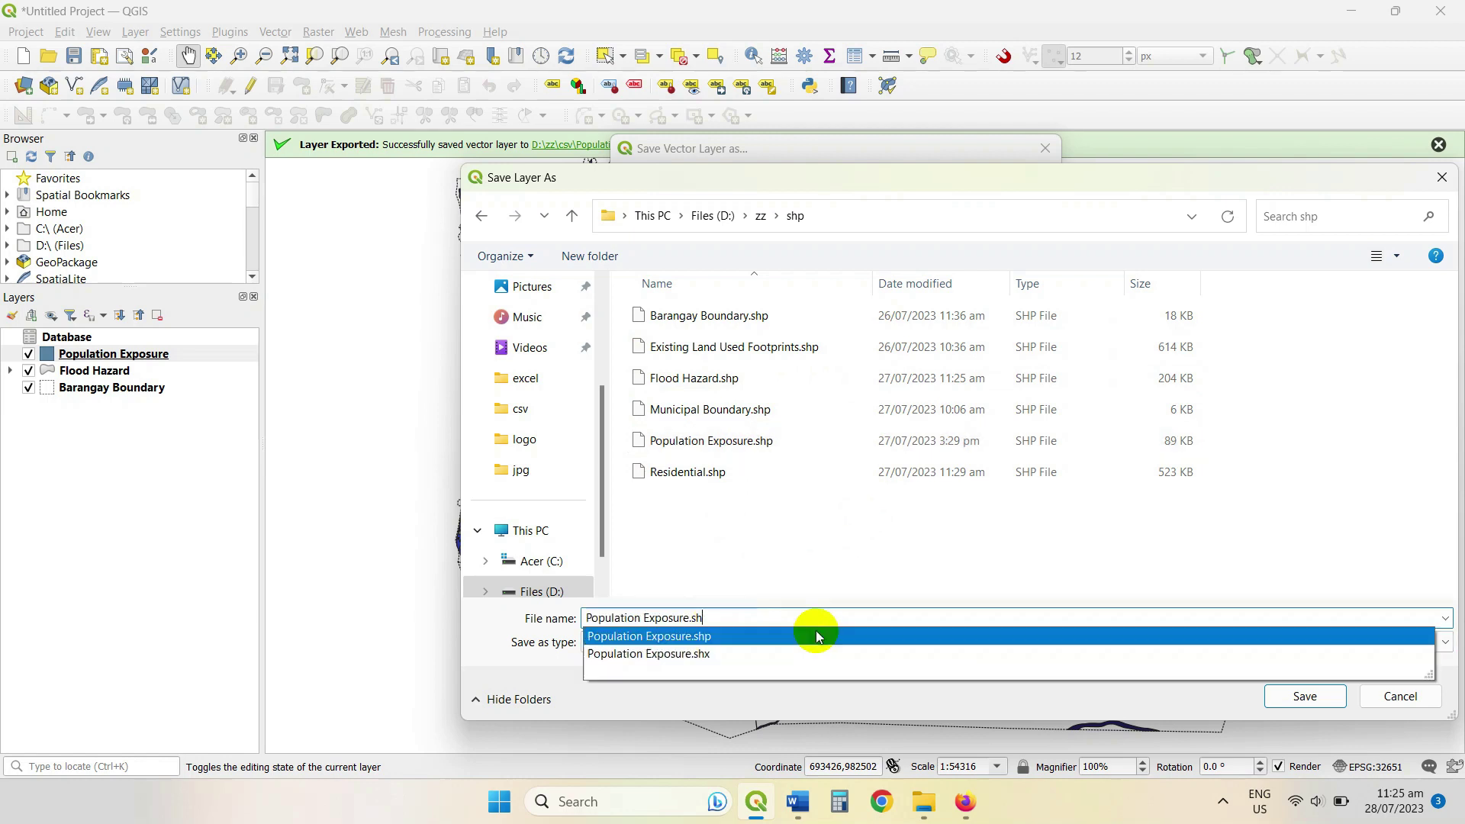
text(_joint)
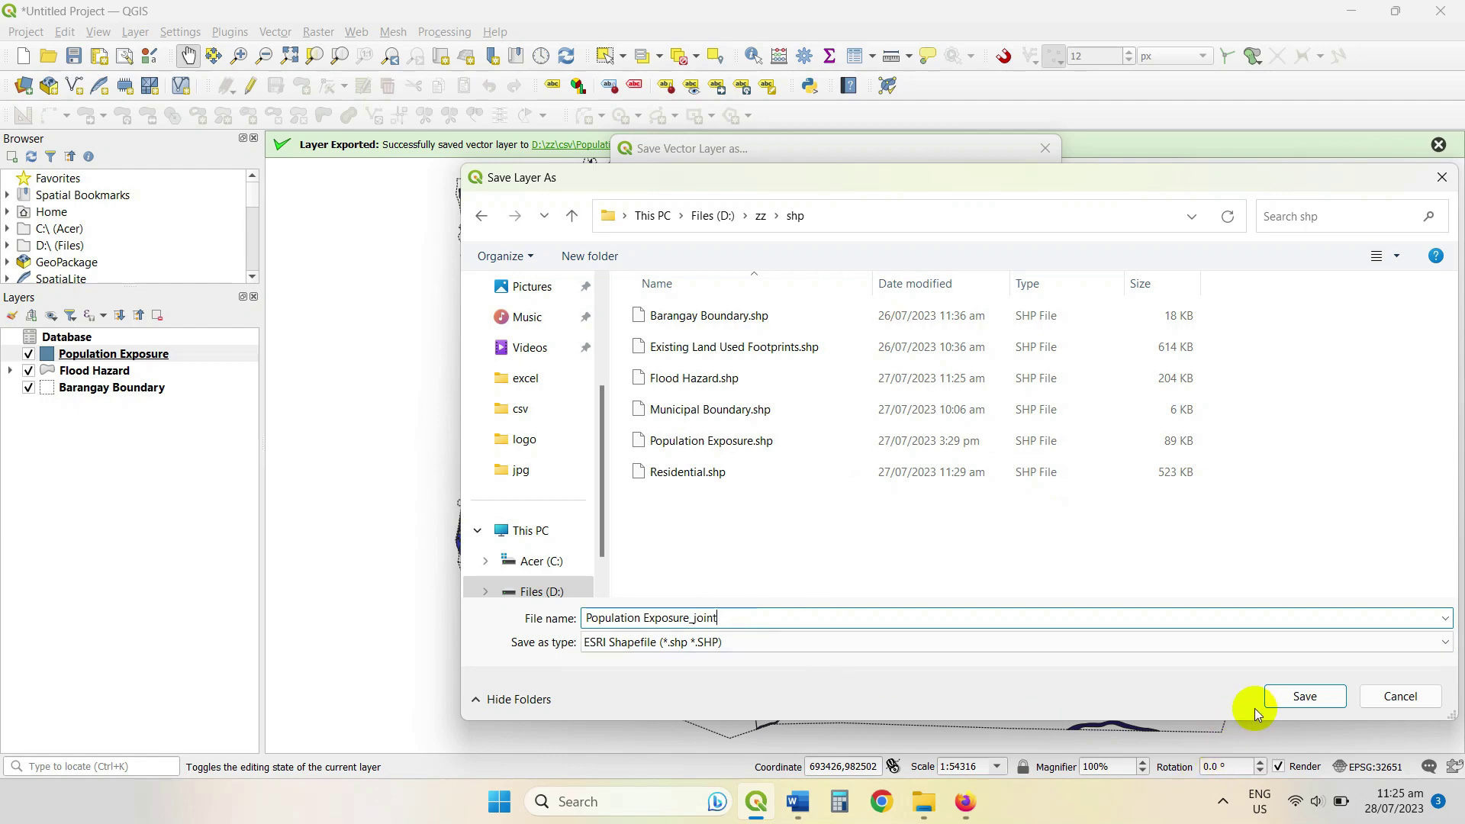
click(1291, 699)
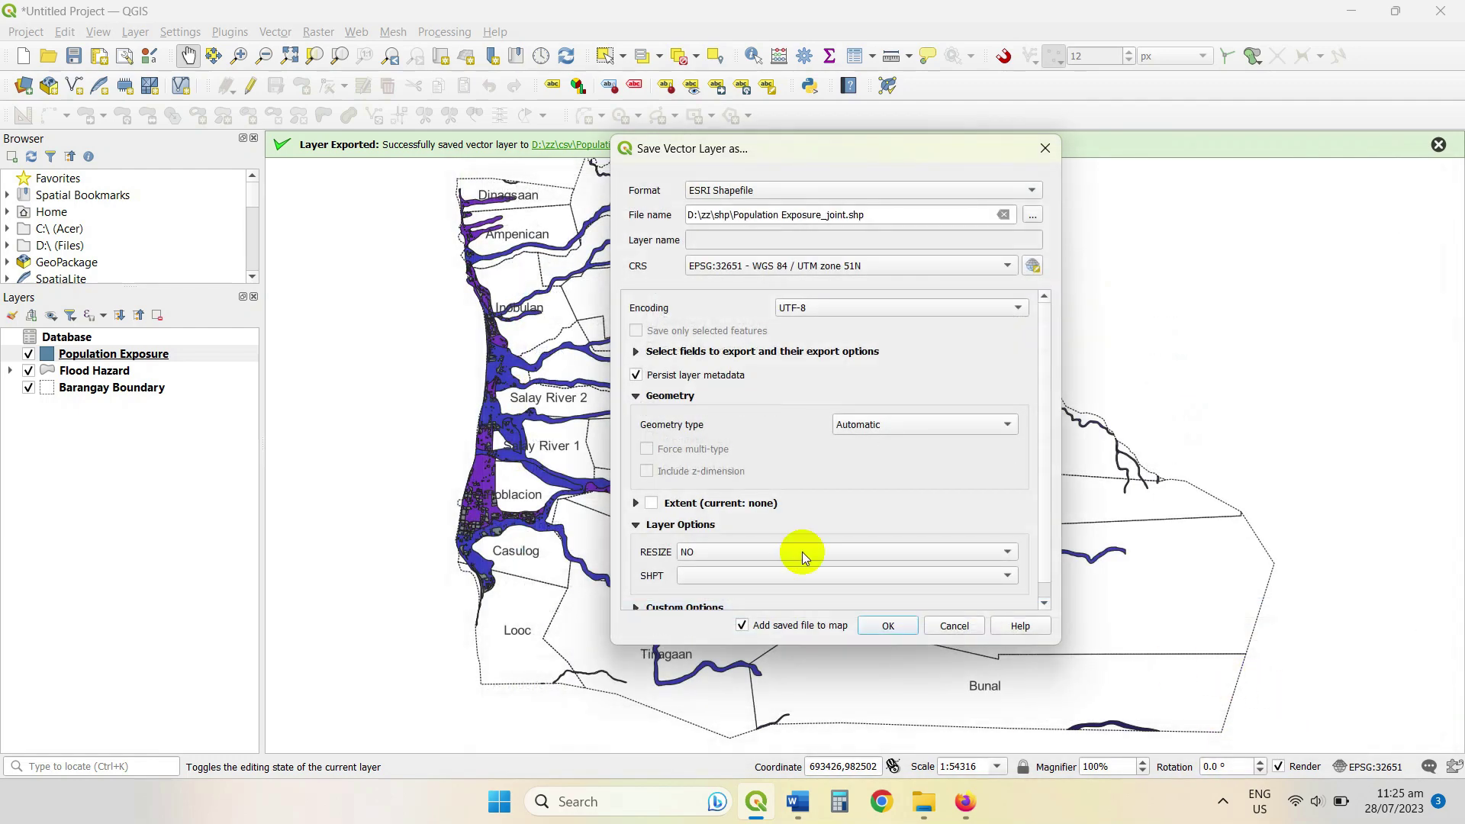
Step: Export the joined layer as the Population Exposure_joint shapefile, and remove the original Population Exposure layer from the project
click(888, 625)
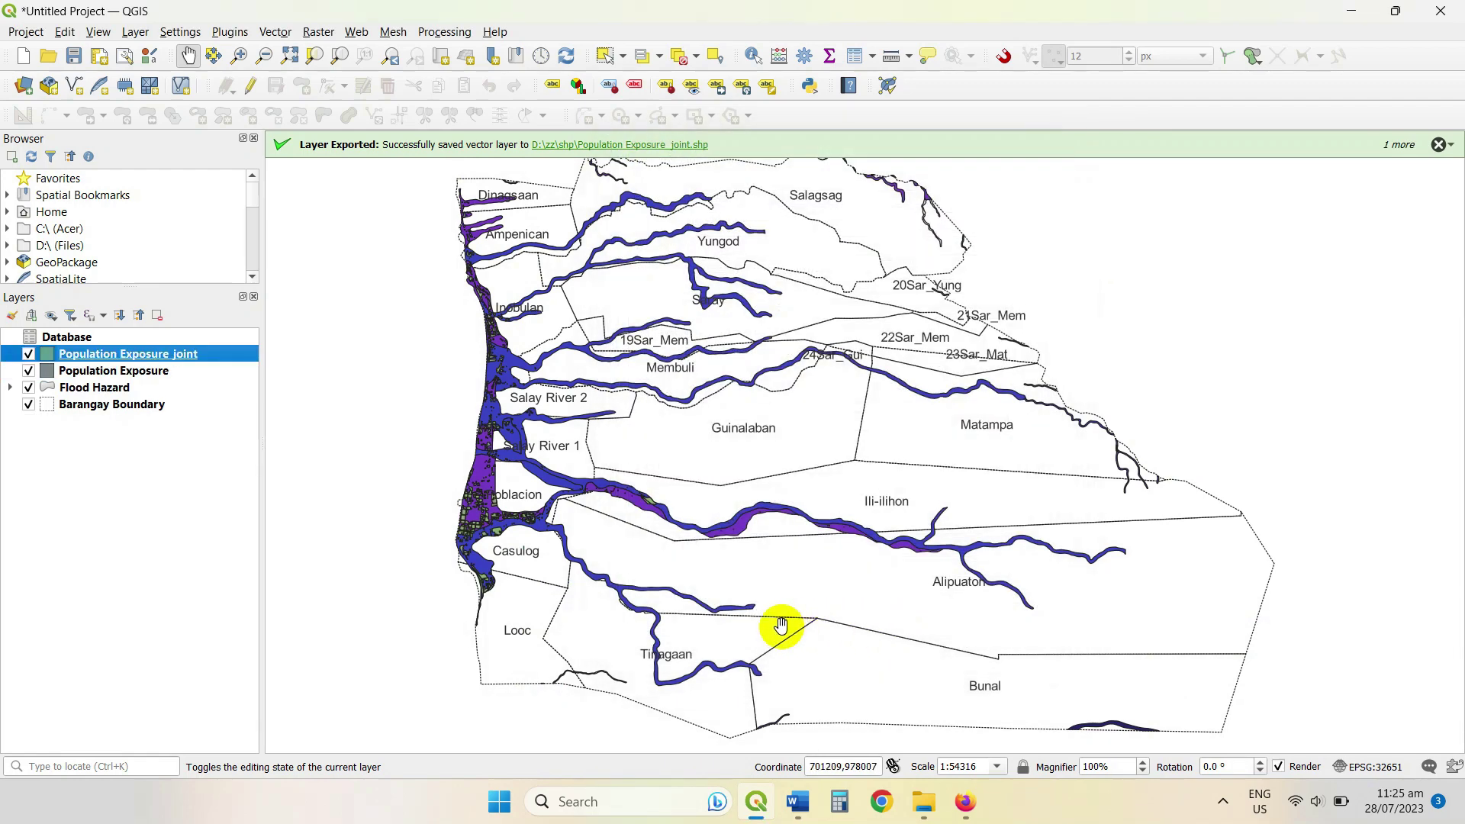
click(85, 372)
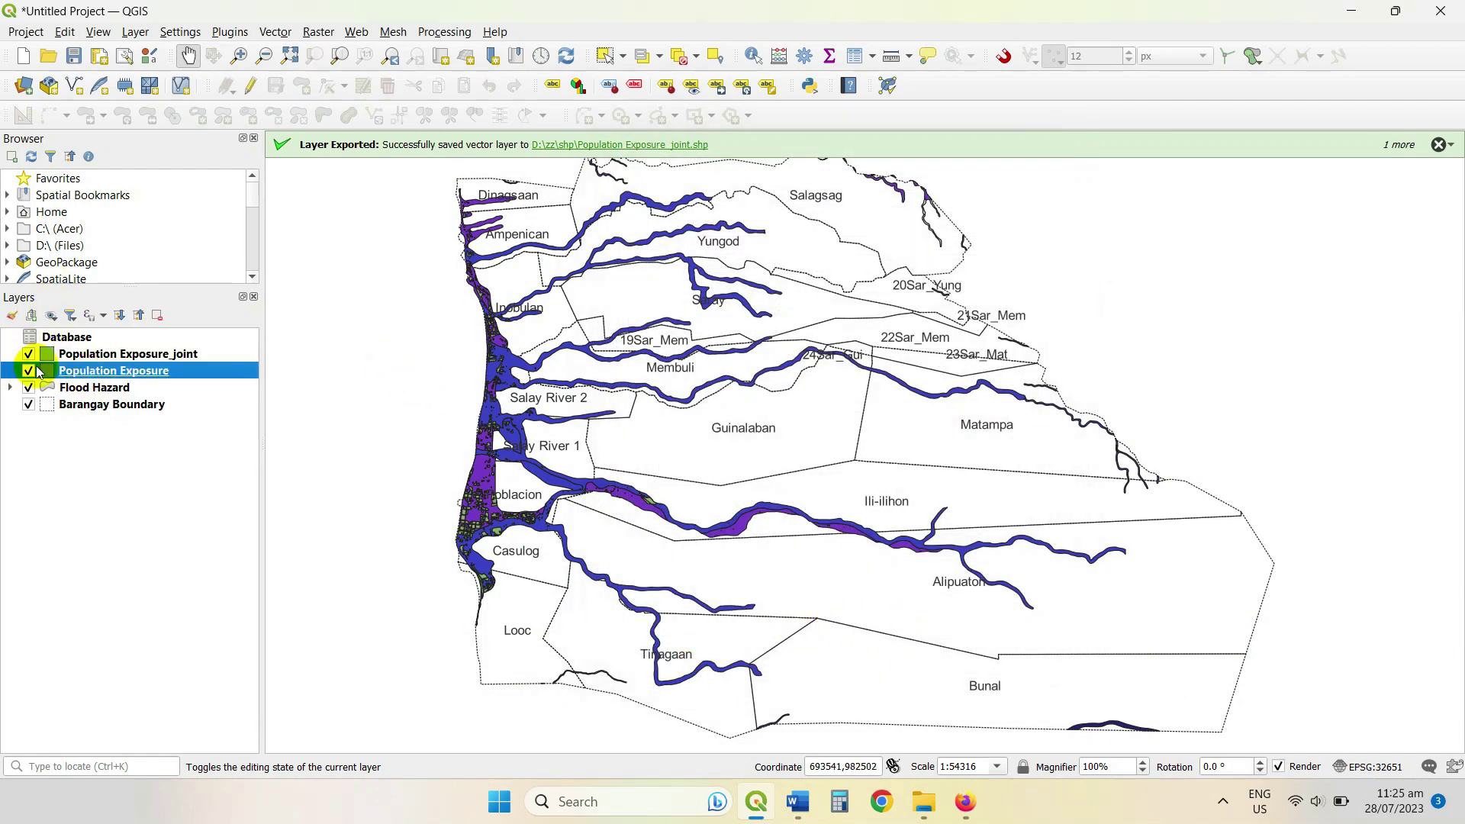
click(29, 373)
right_click(126, 373)
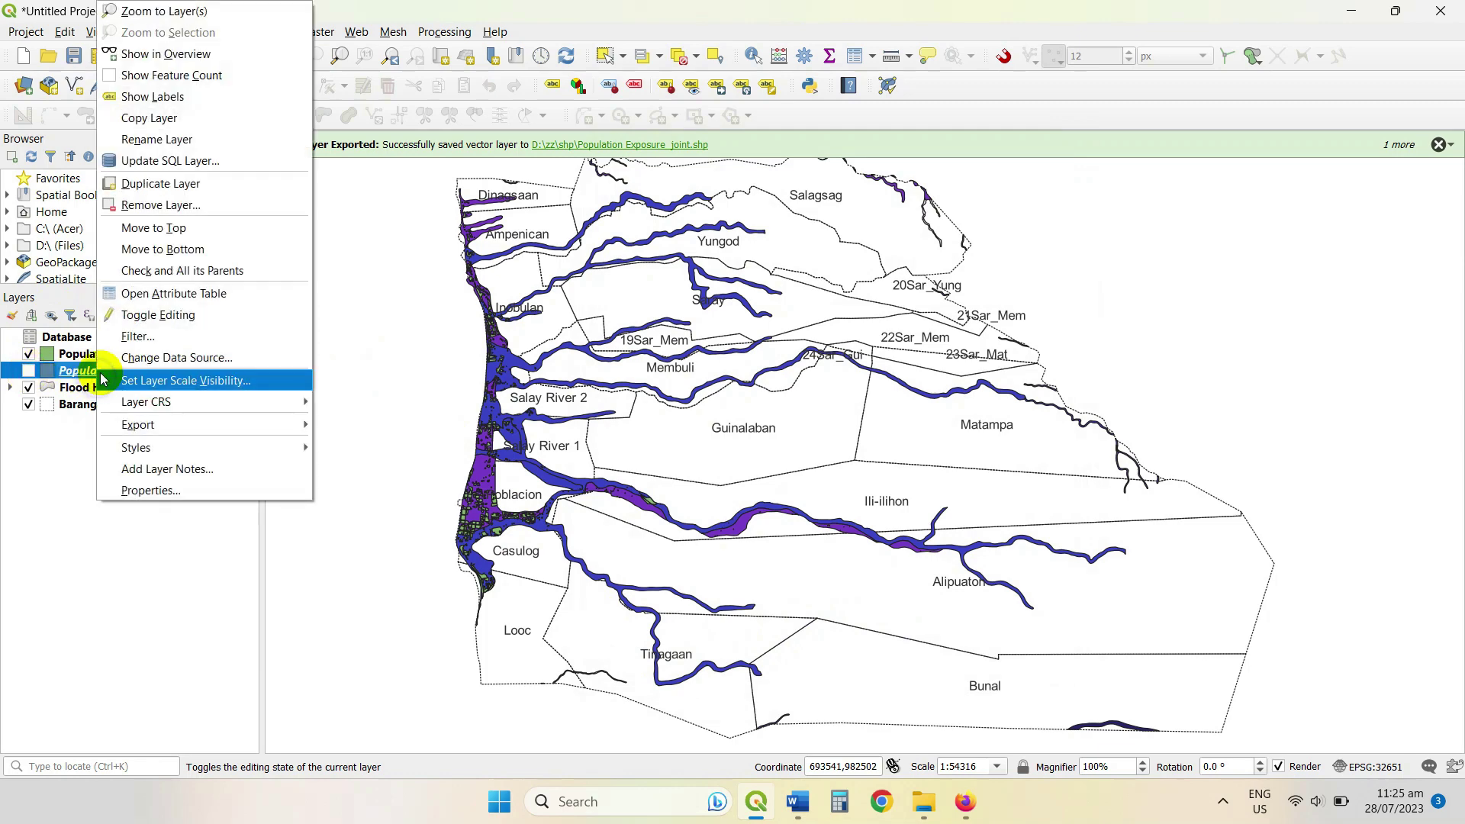
click(145, 210)
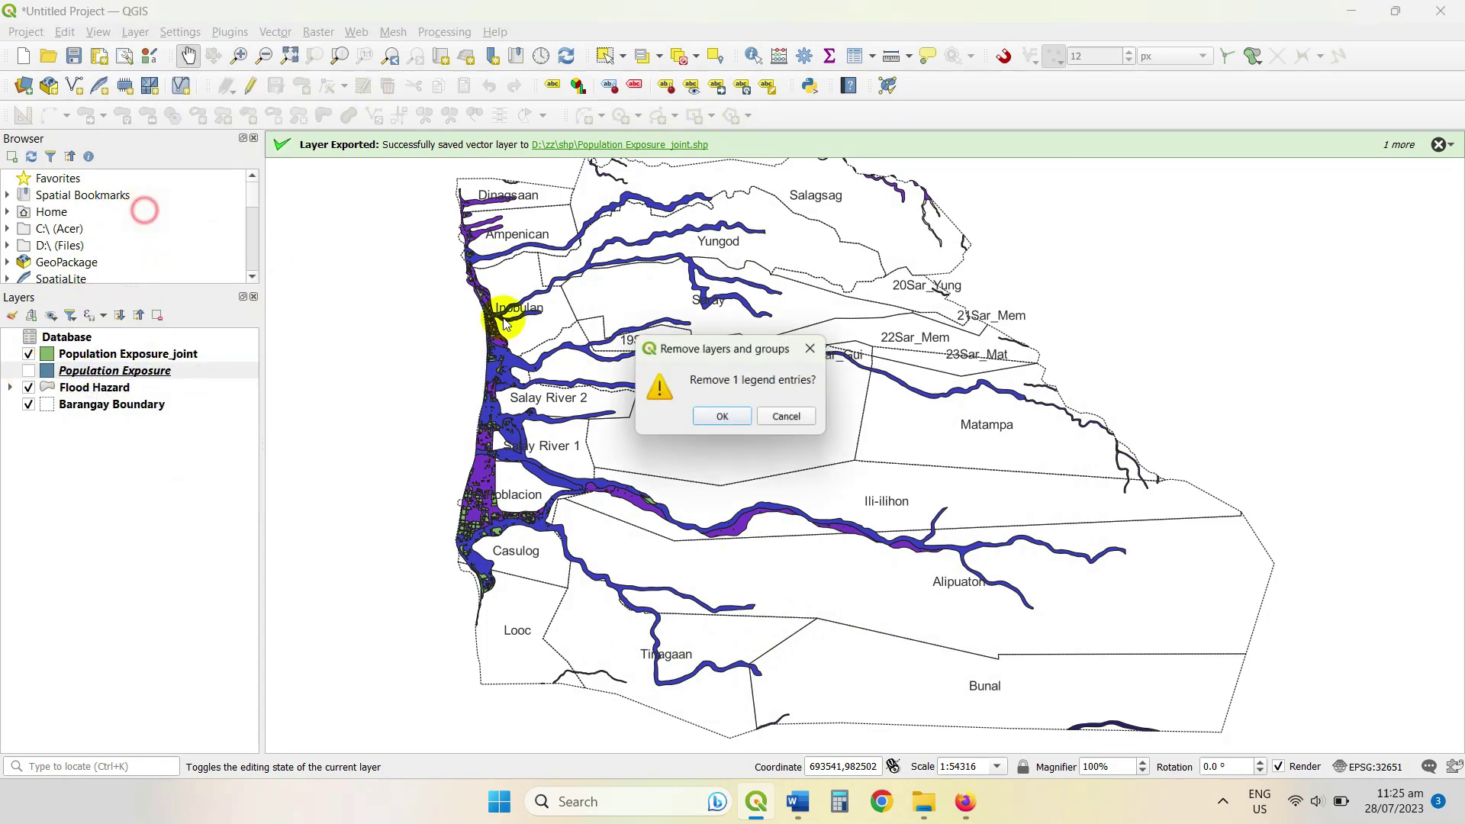
click(722, 416)
click(109, 356)
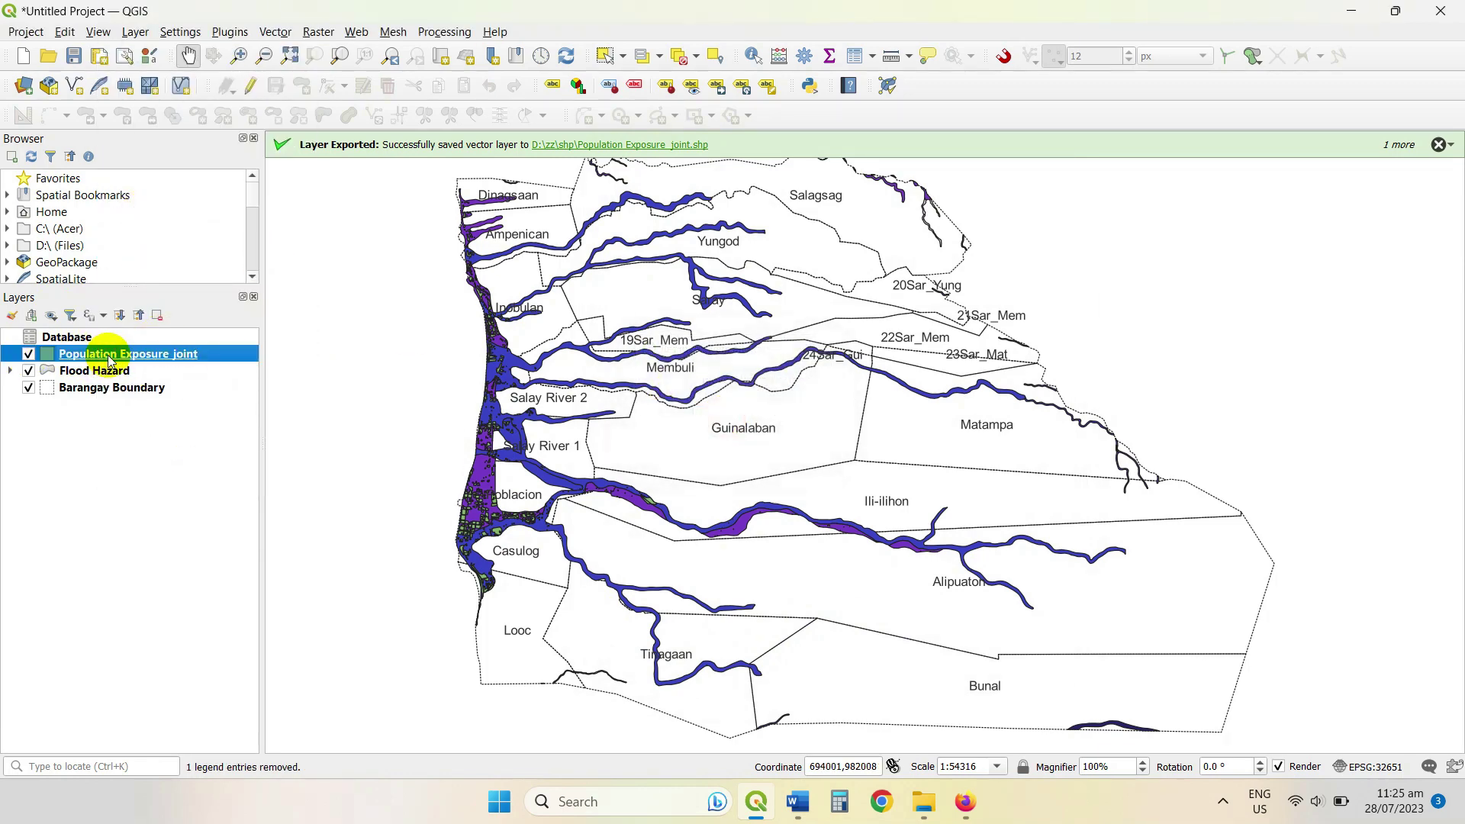
Step: Switch to Word to check the symbology step in the written procedure, and return to QGIS
click(799, 798)
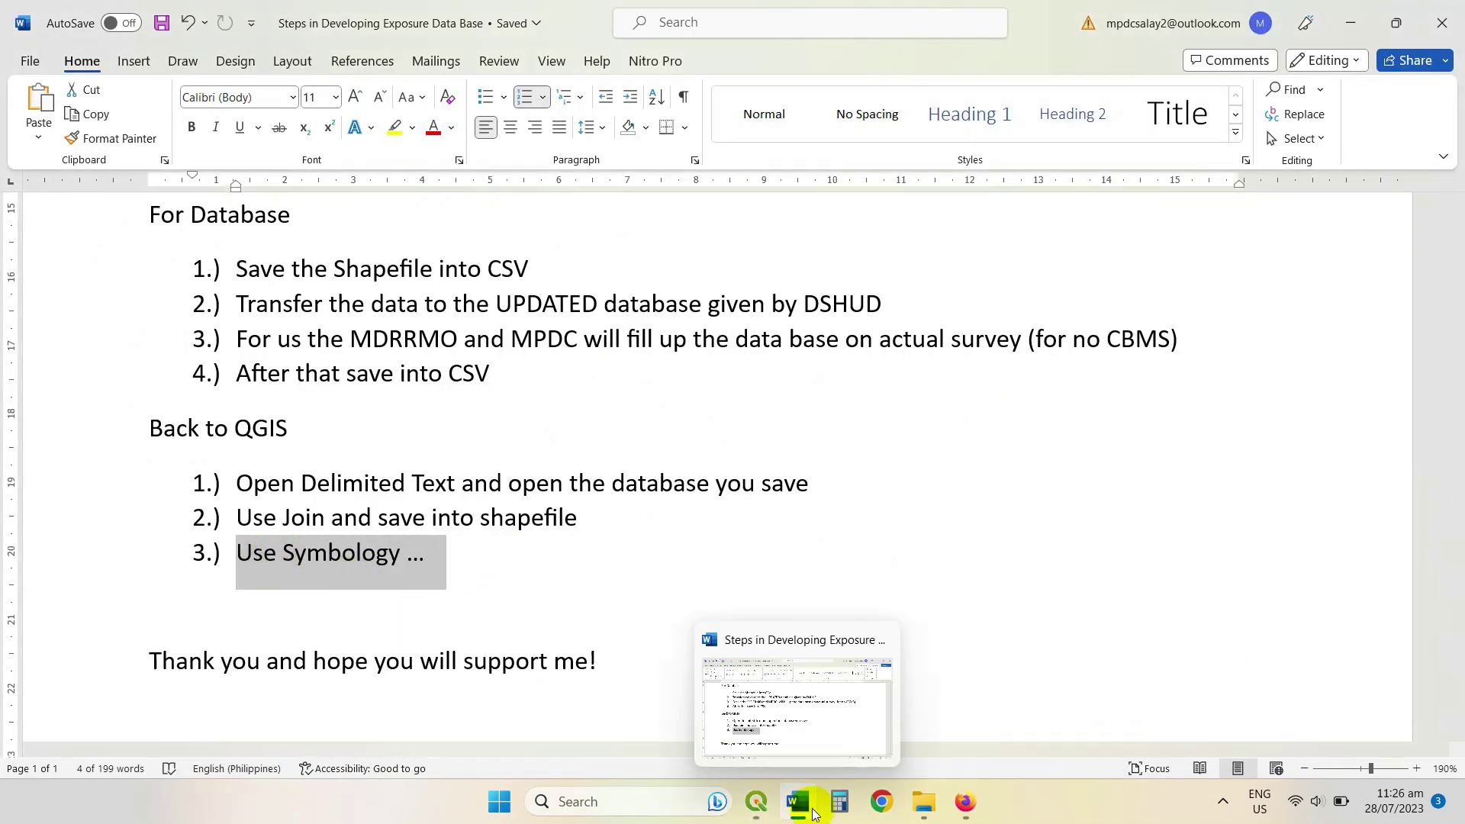
click(757, 802)
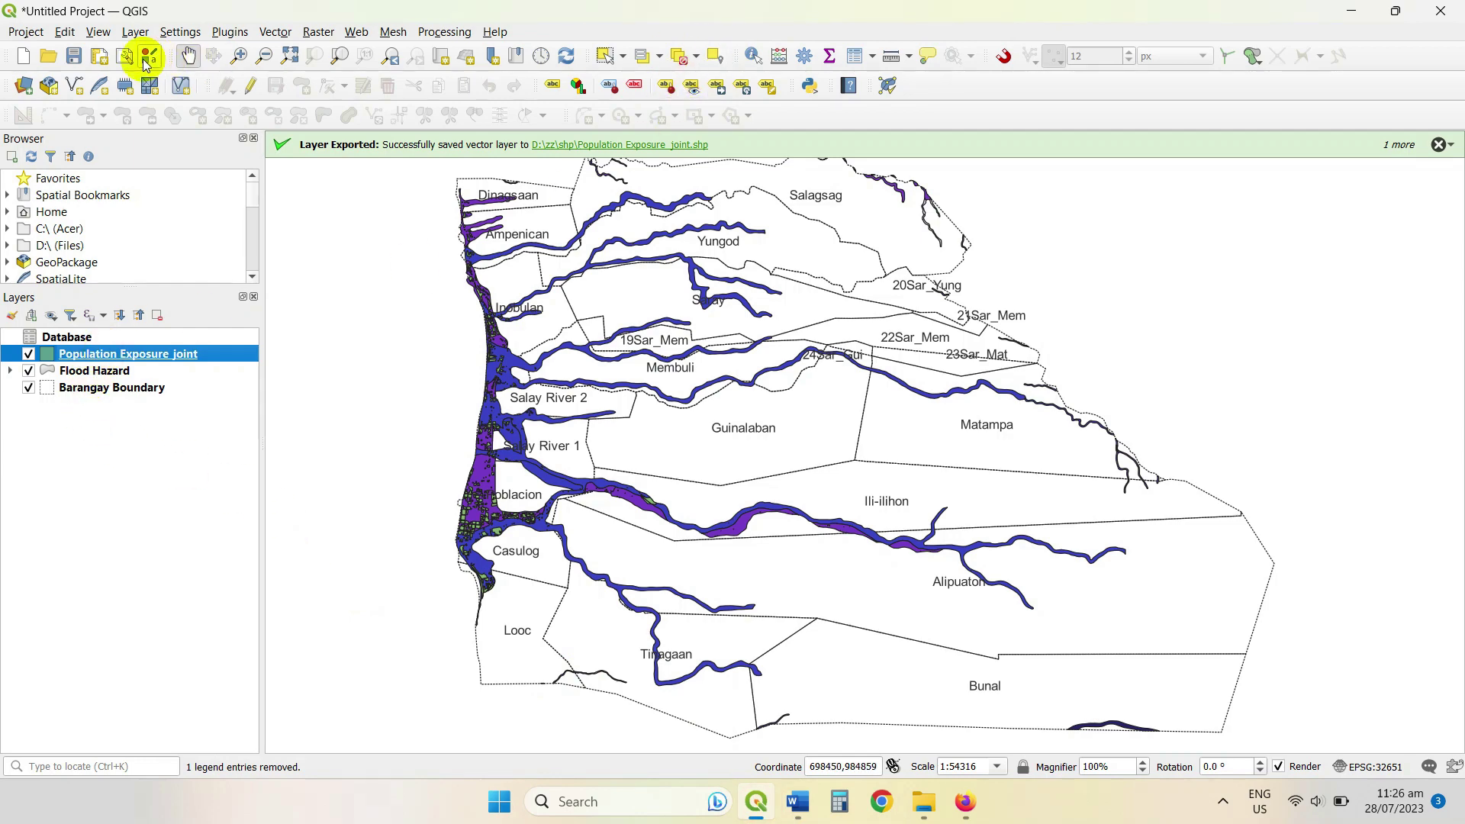
Step: Open the symbology settings of the Population Exposure_joint layer
click(25, 32)
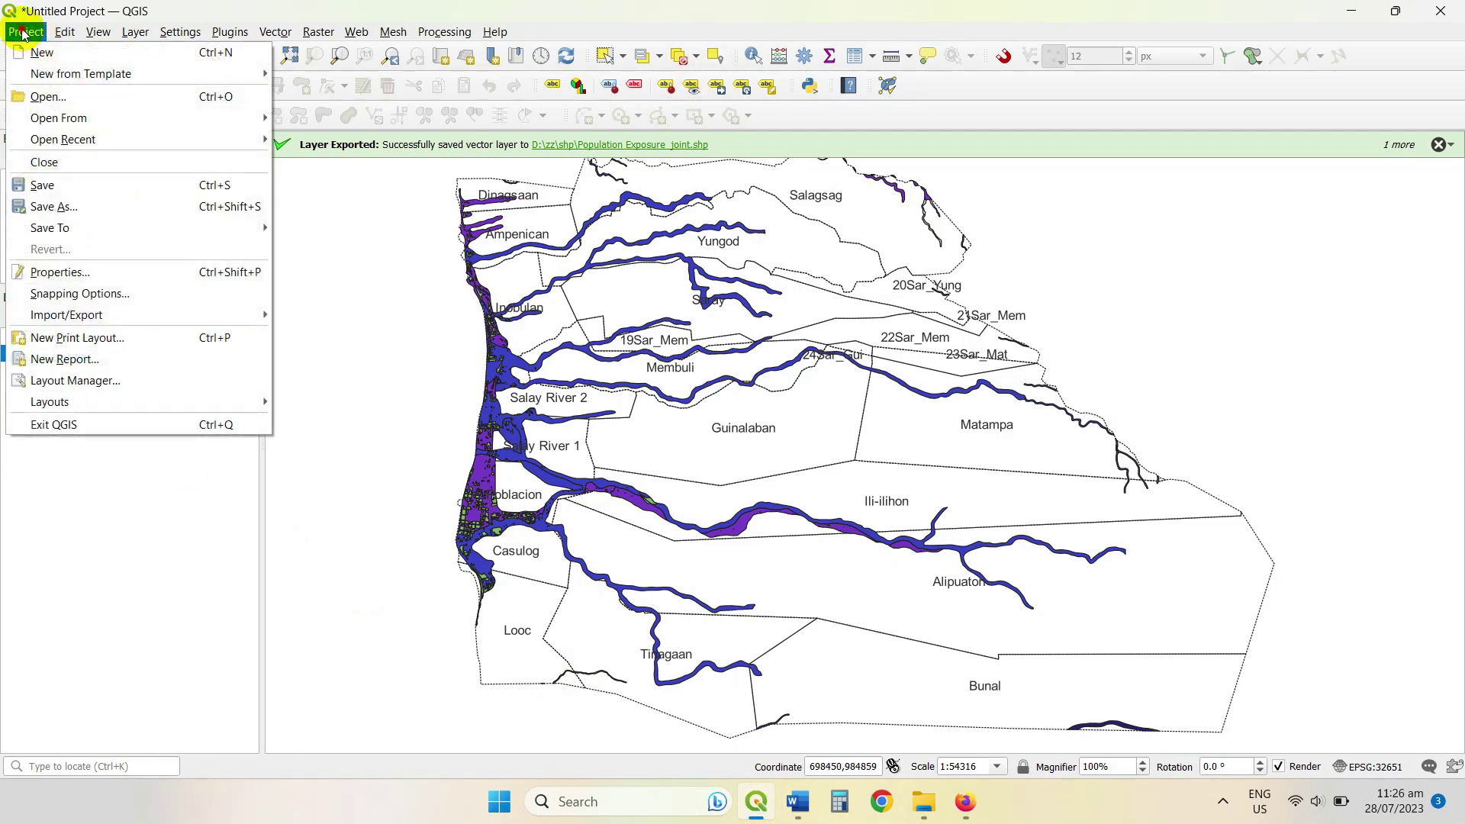
click(24, 33)
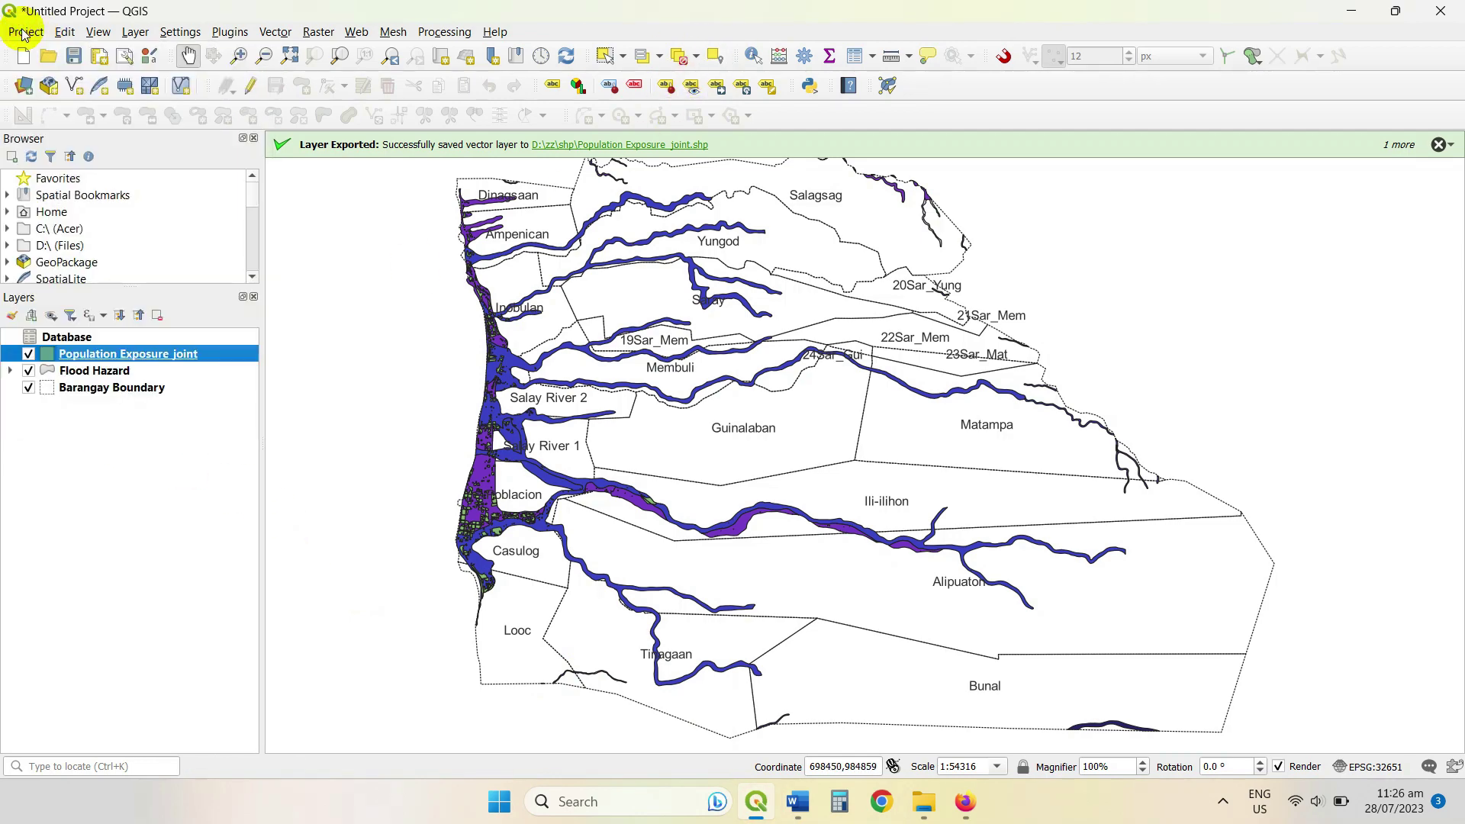
double_click(108, 358)
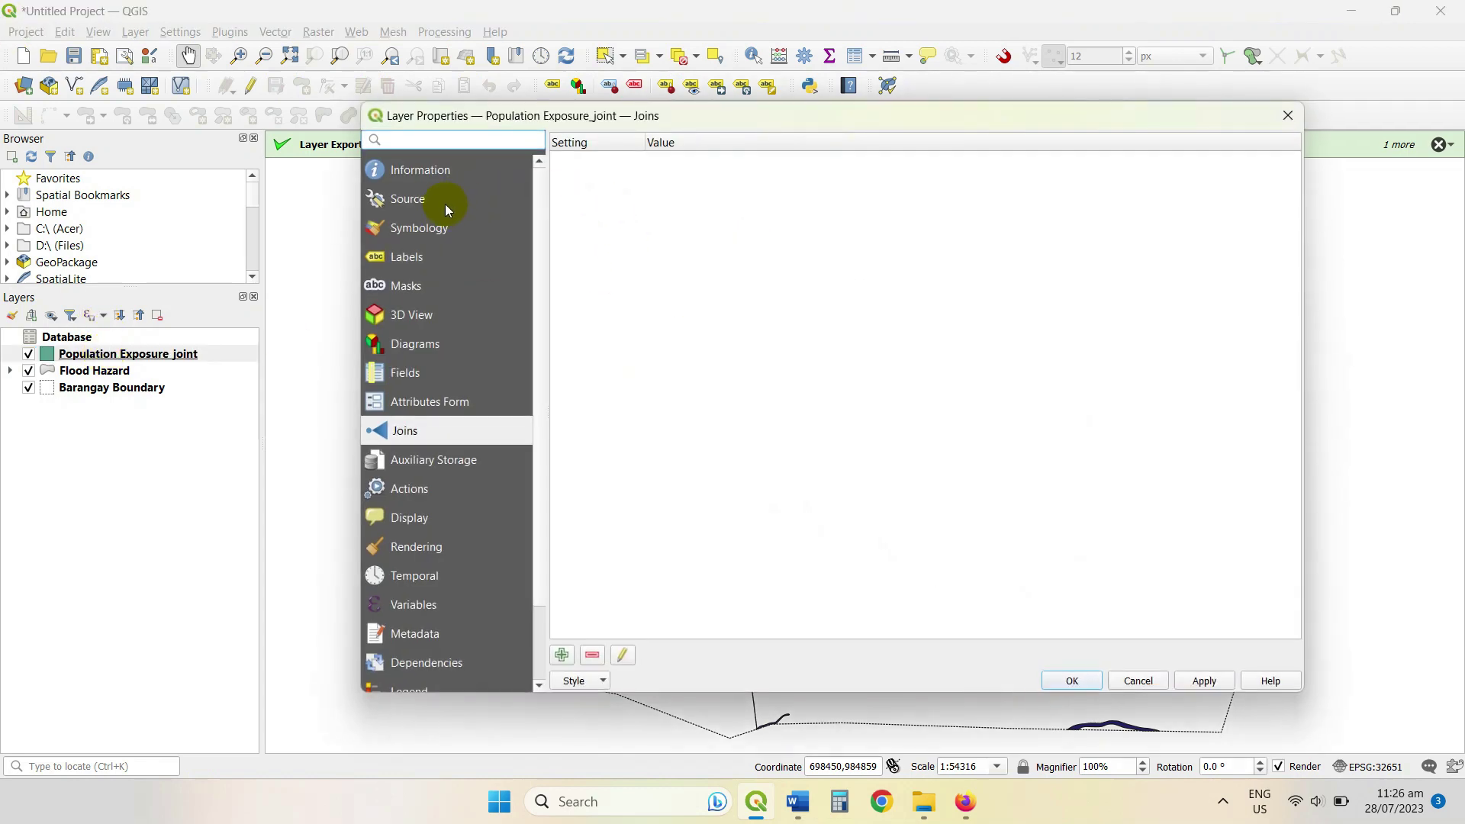
click(421, 229)
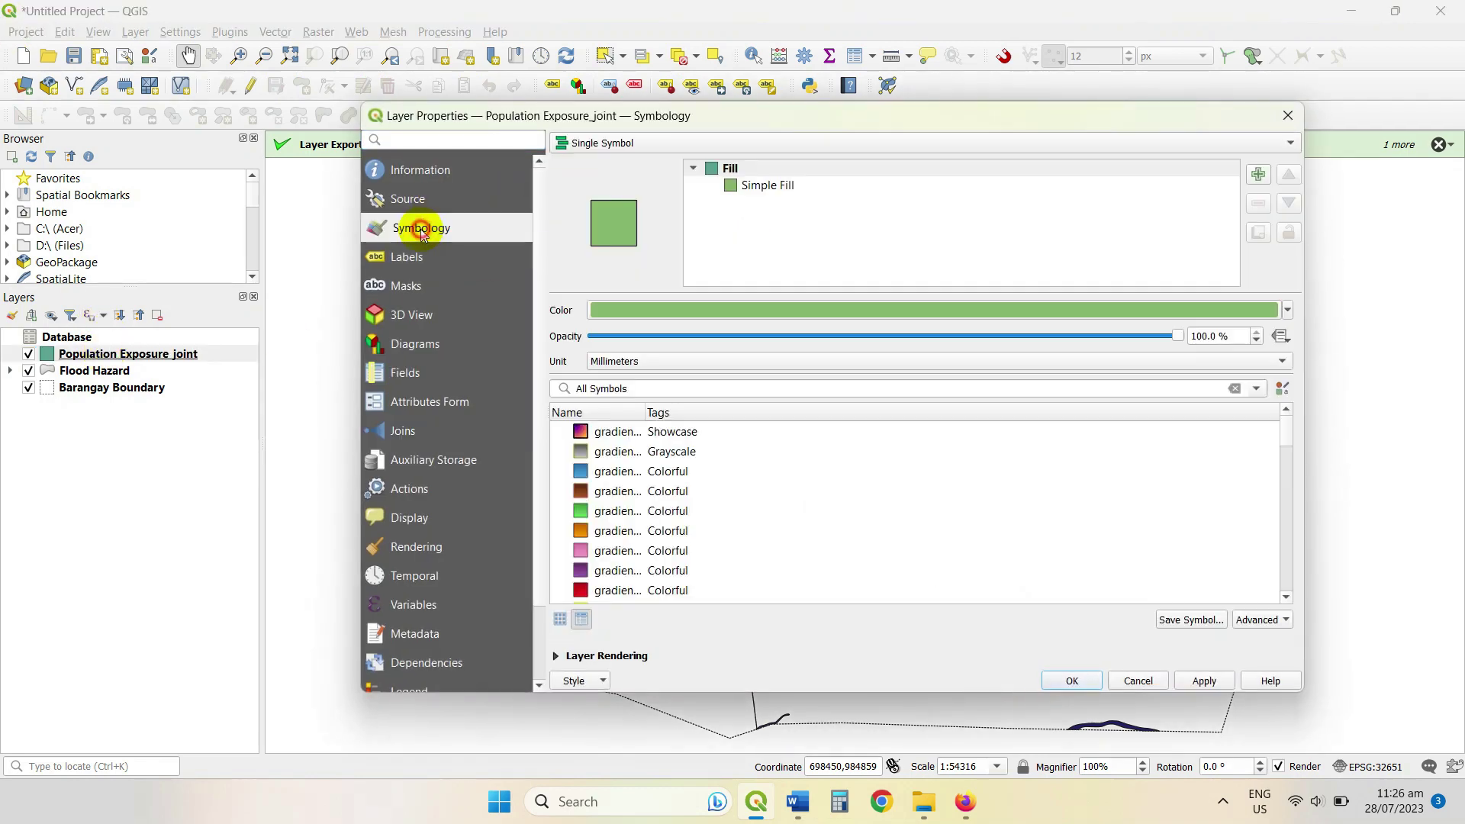
click(769, 185)
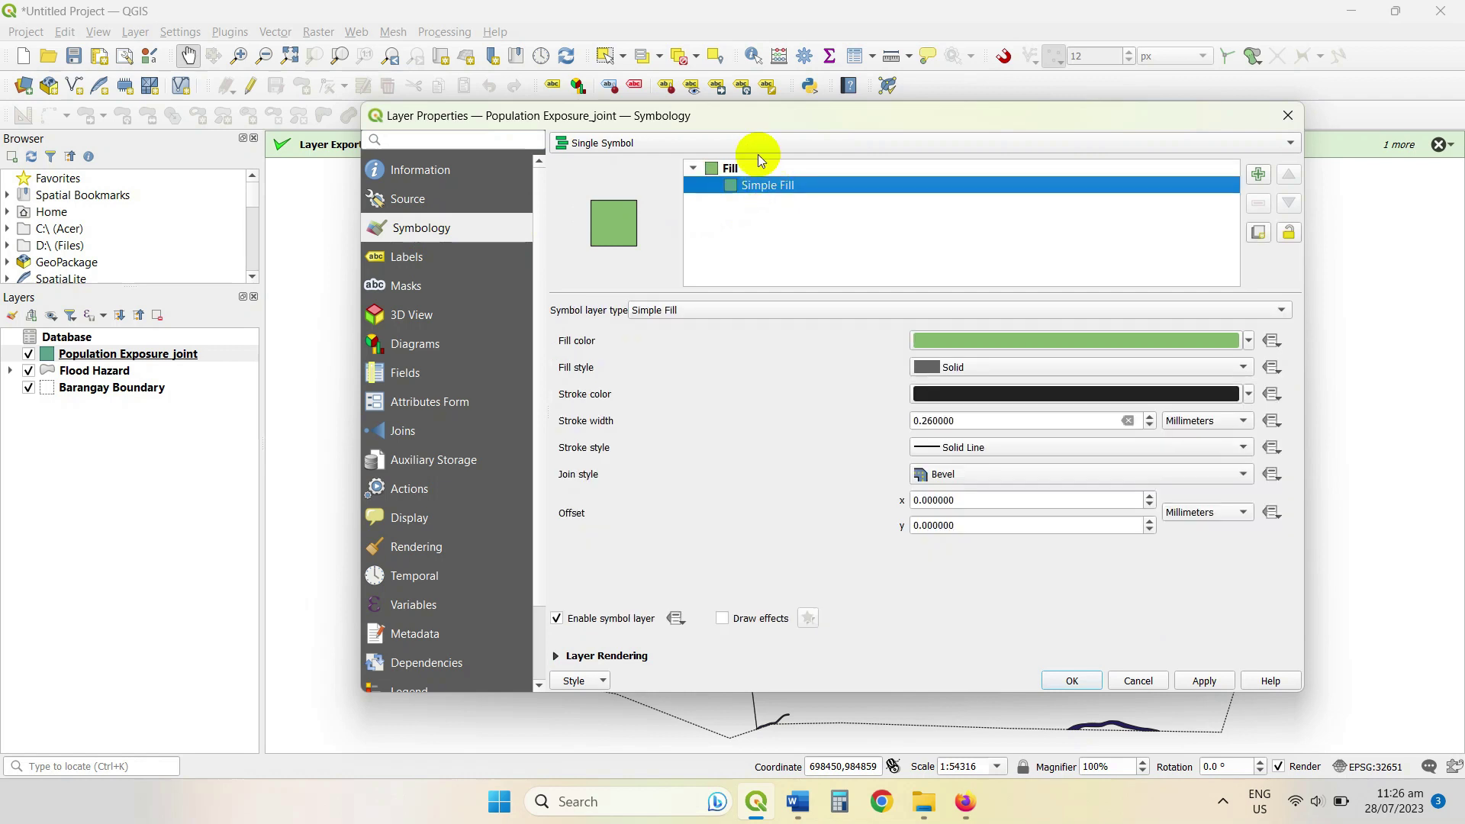
click(717, 145)
click(622, 160)
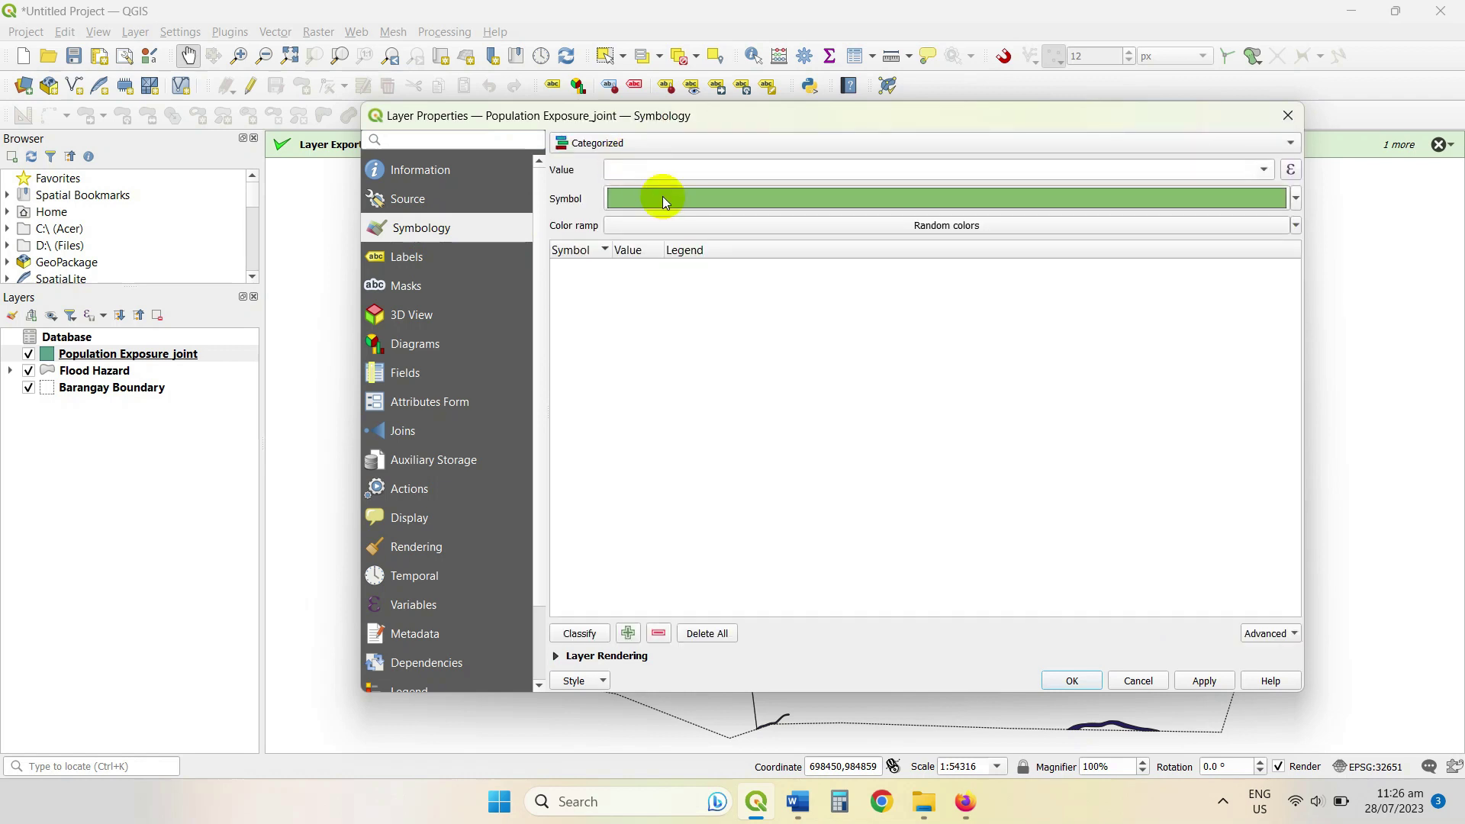
click(1165, 200)
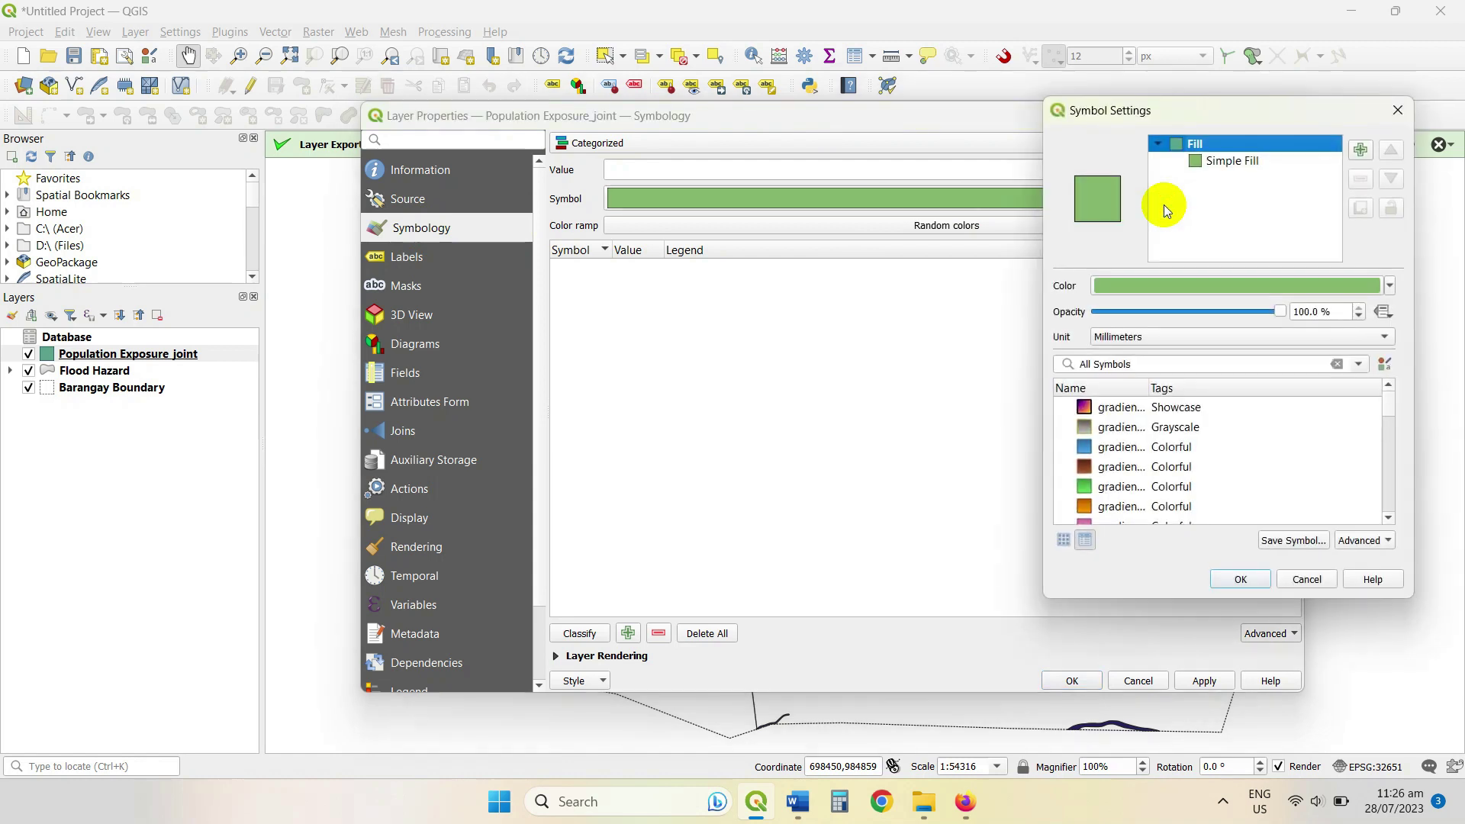
click(1398, 110)
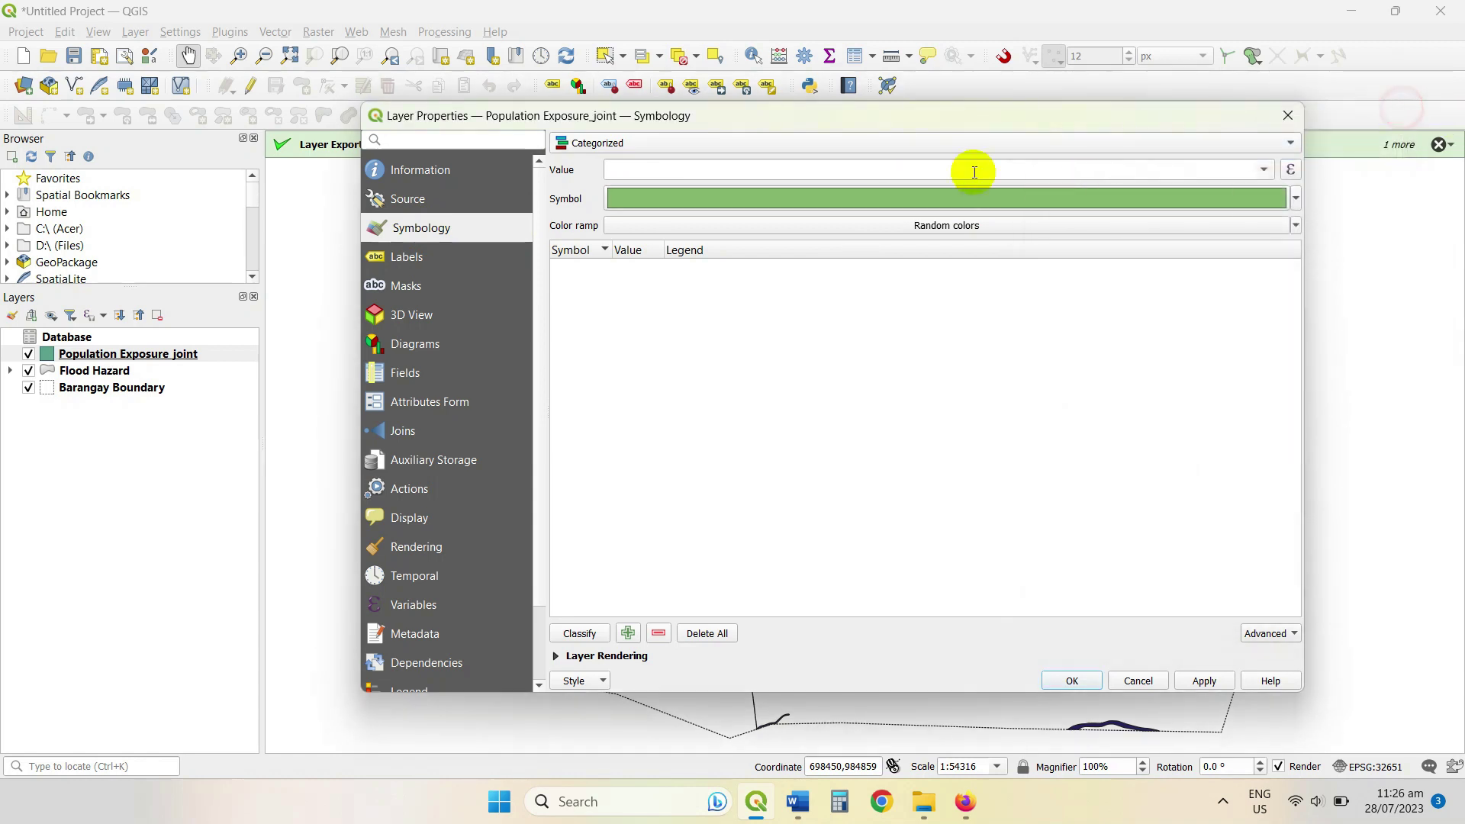
Step: Apply Graduated symbology to Population Exposure_joint using the Vulnerabi field, classified into five Equal Count (Quantile) classes
click(614, 145)
click(618, 160)
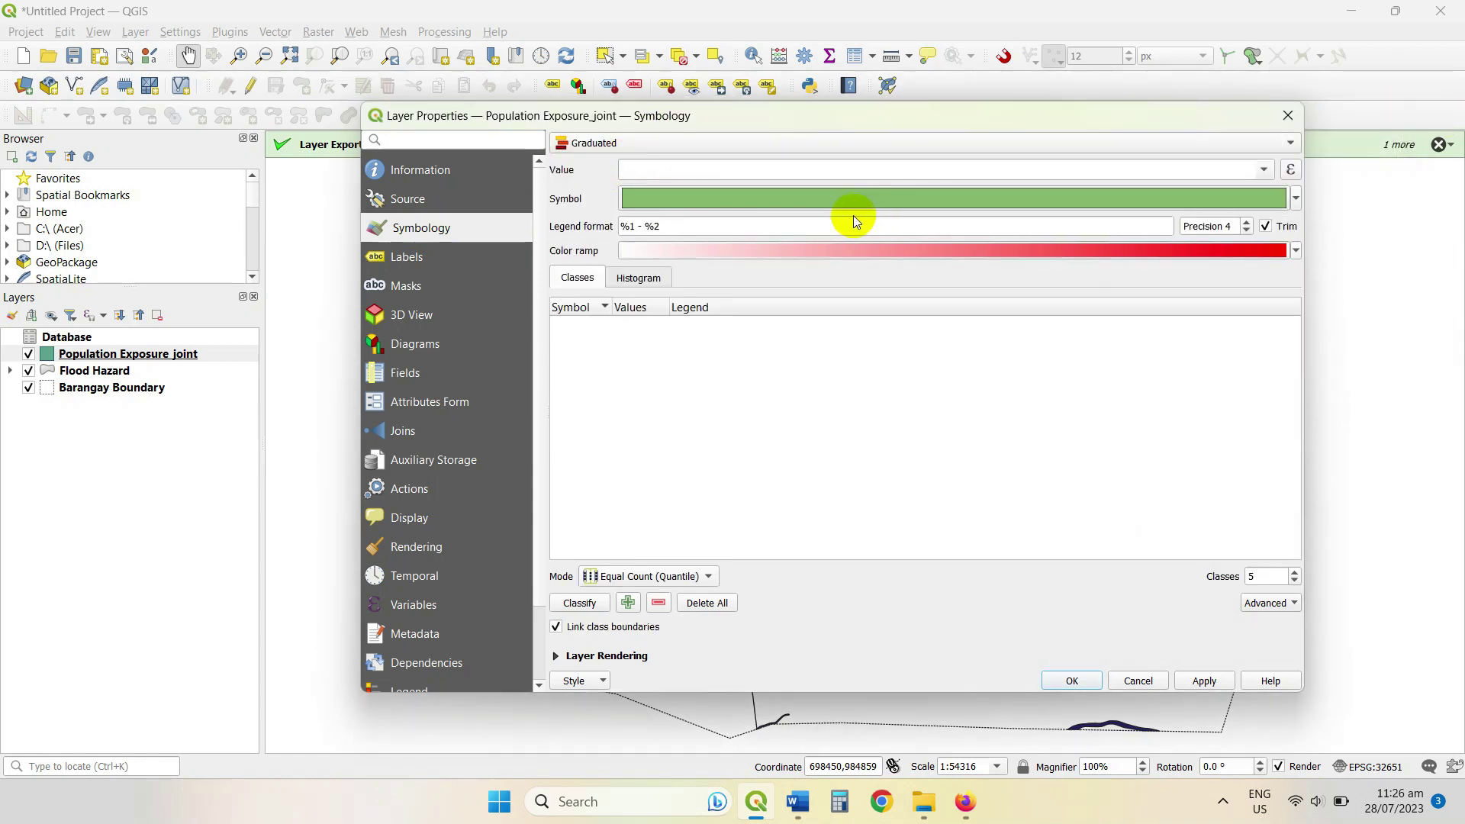
click(1259, 172)
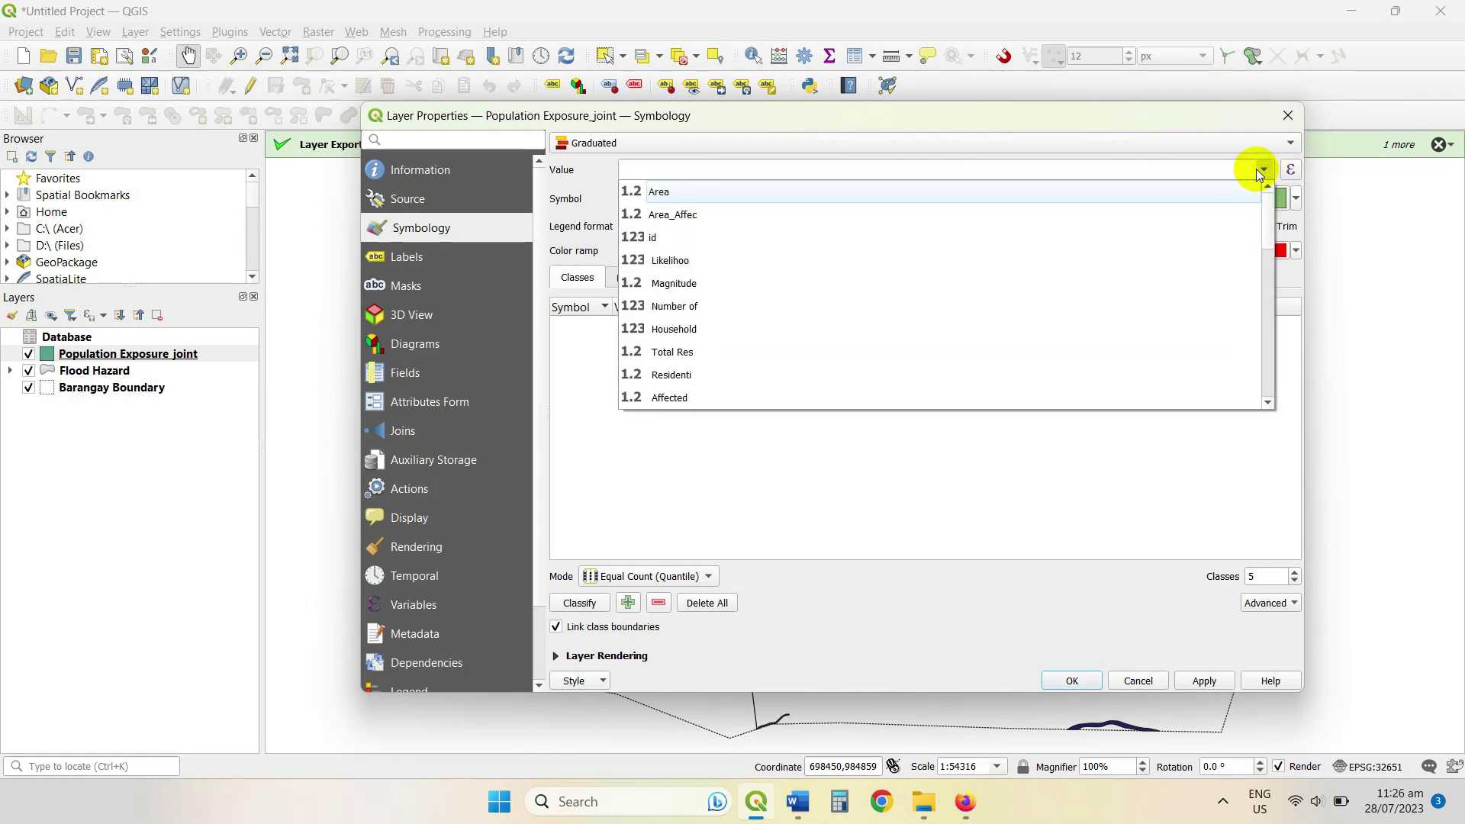
scroll(854, 292, down, 4)
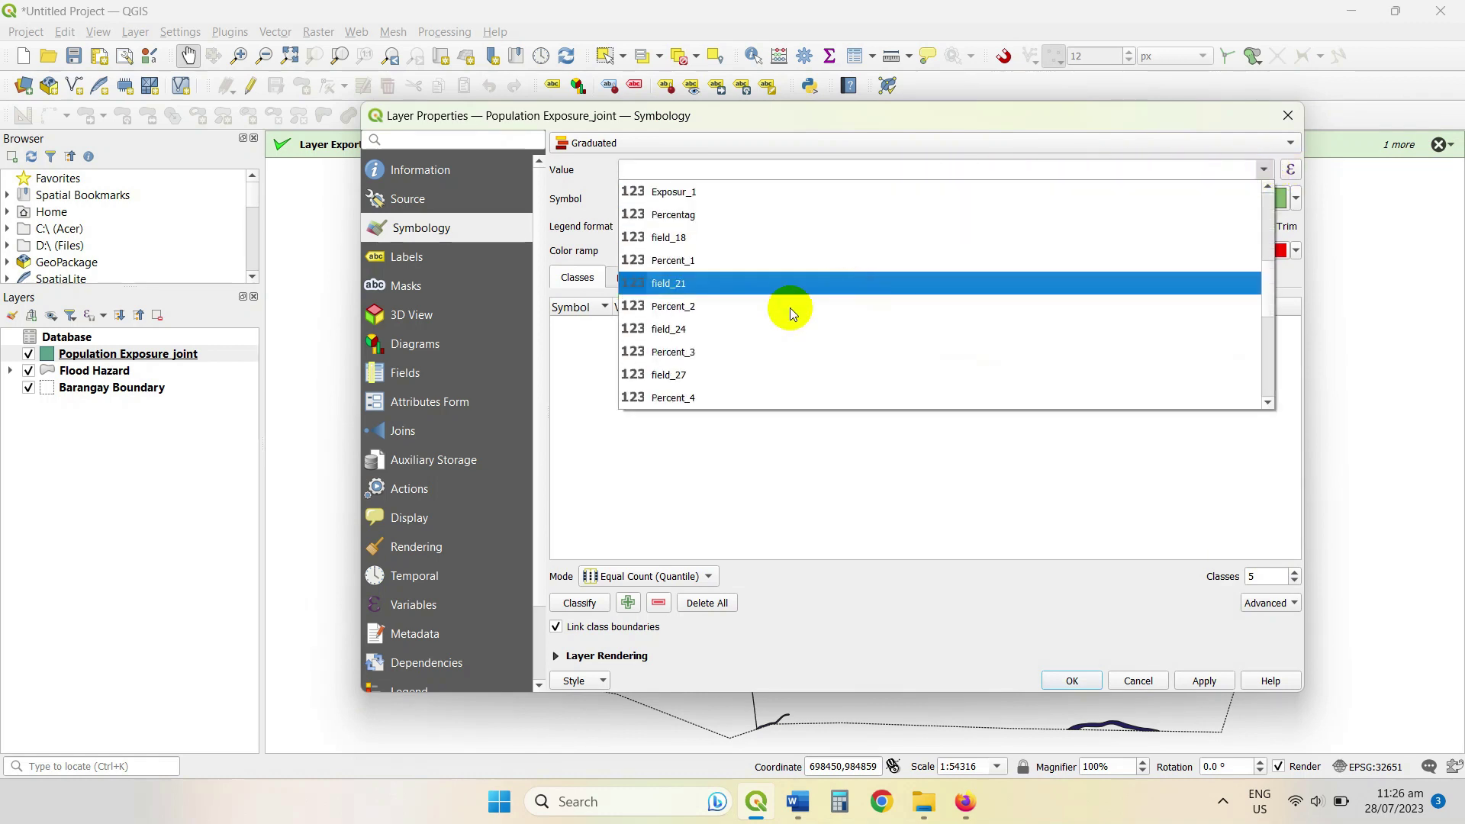
scroll(663, 312, down, 6)
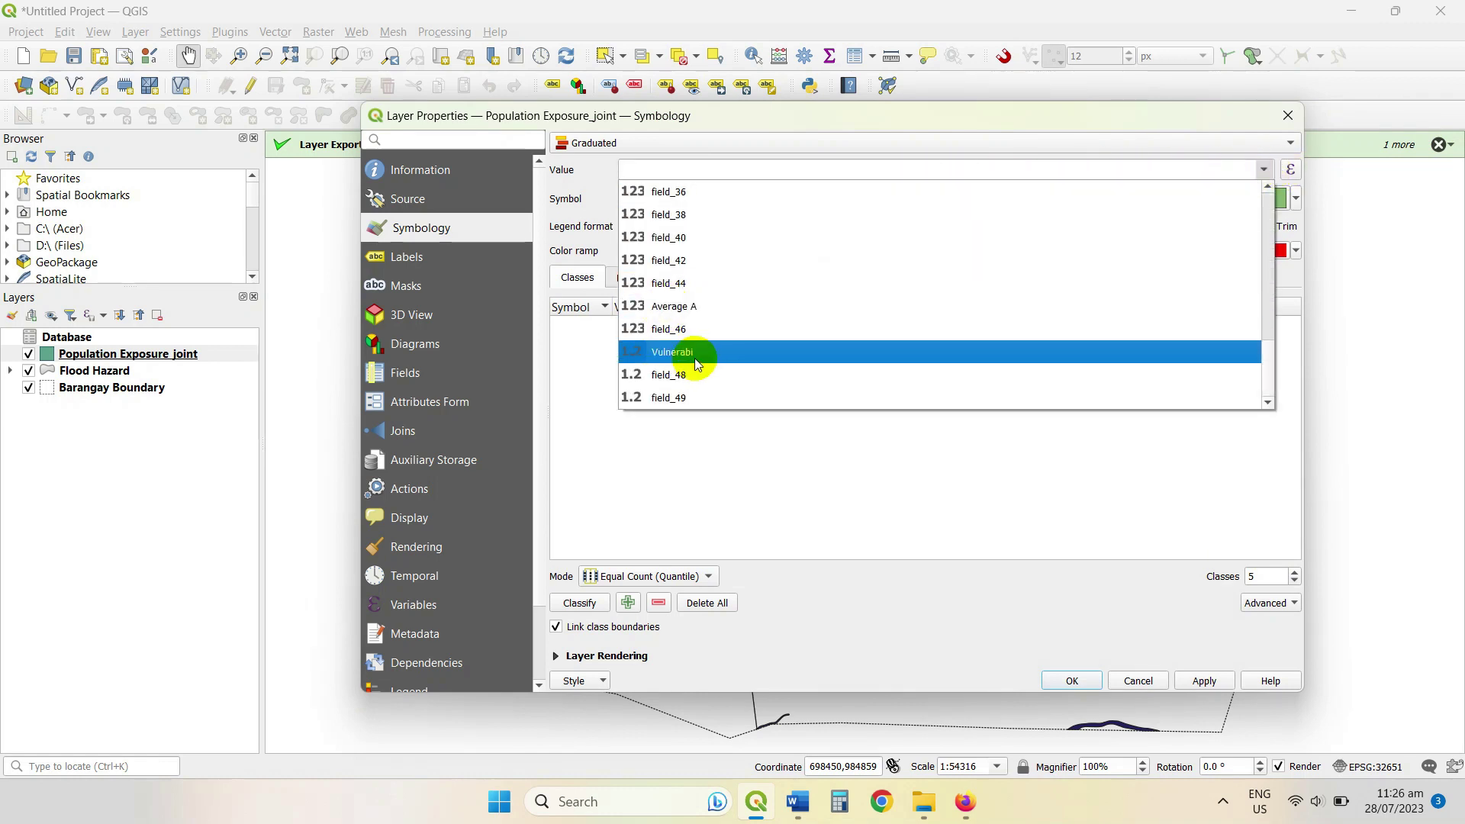
click(686, 353)
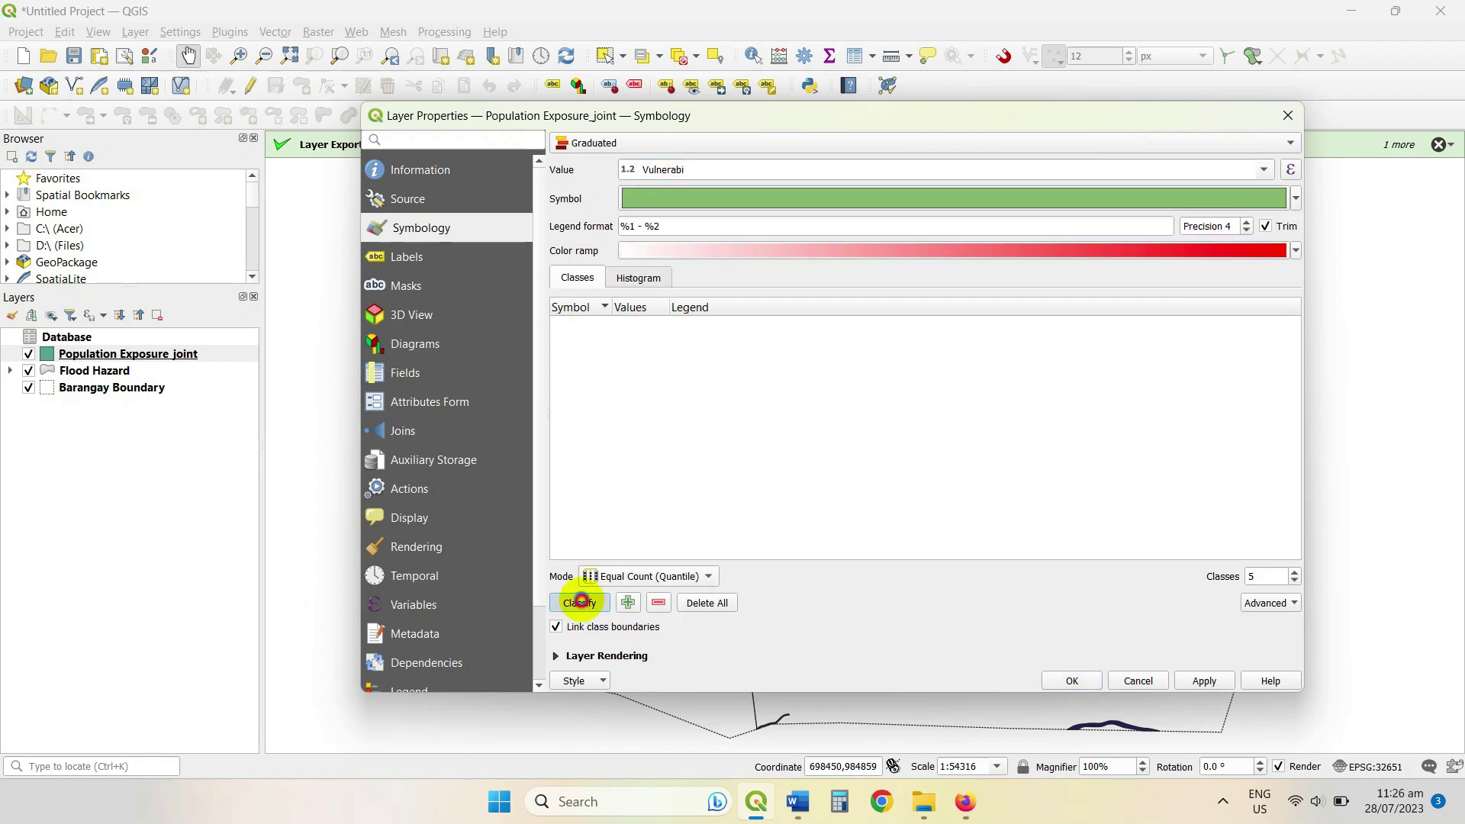
click(584, 603)
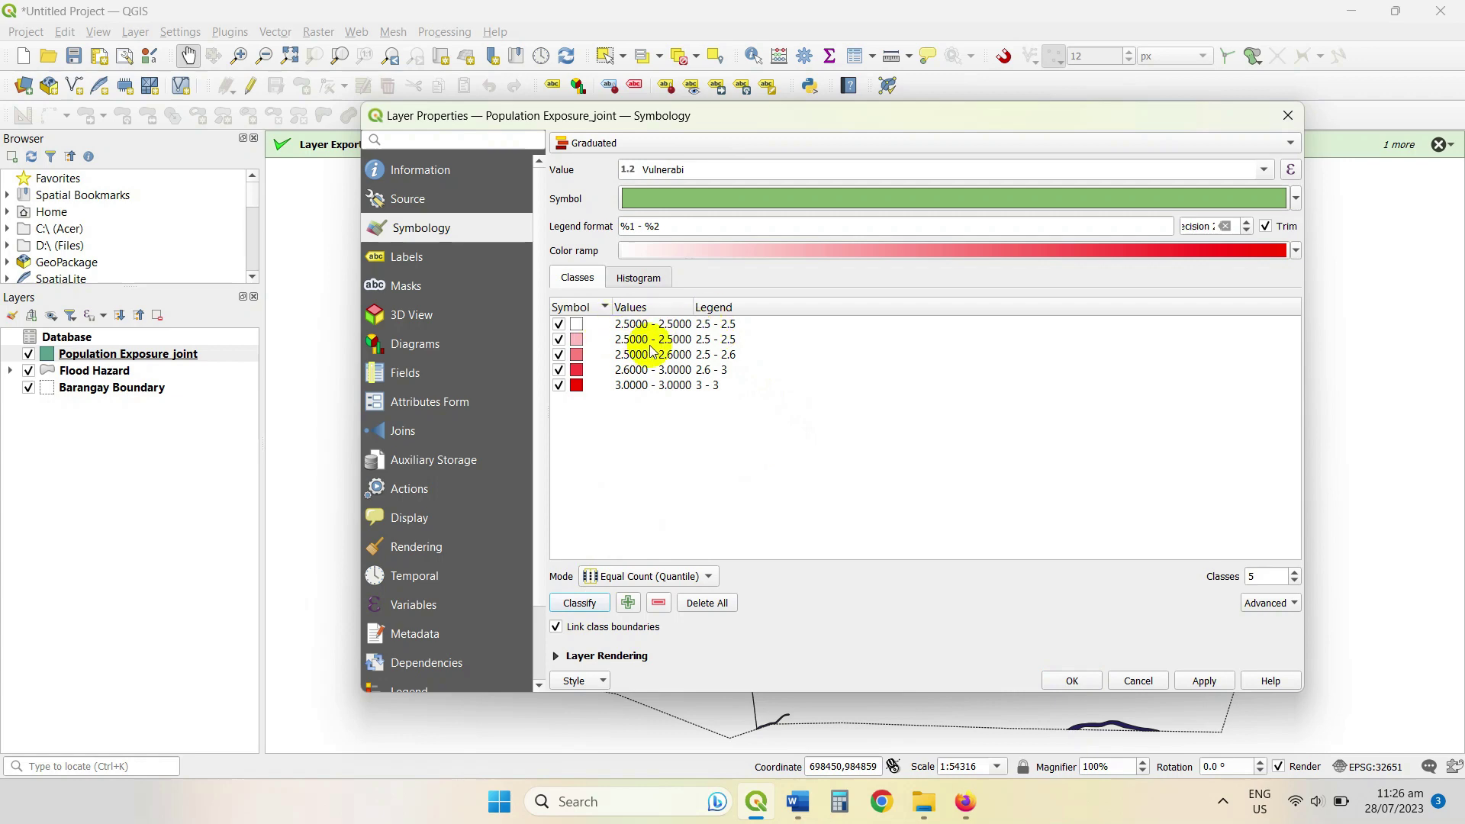
click(1204, 680)
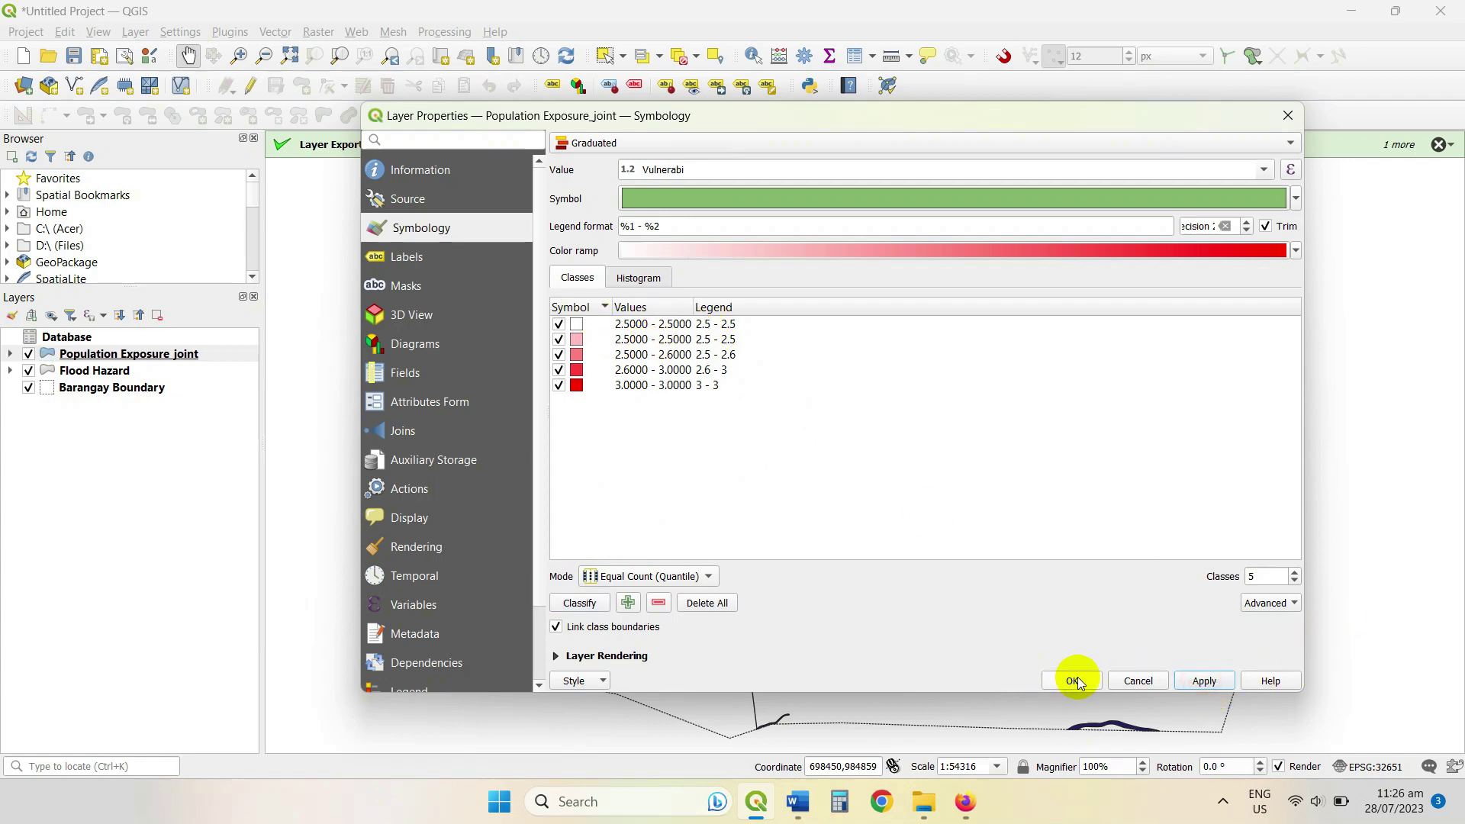
click(1074, 680)
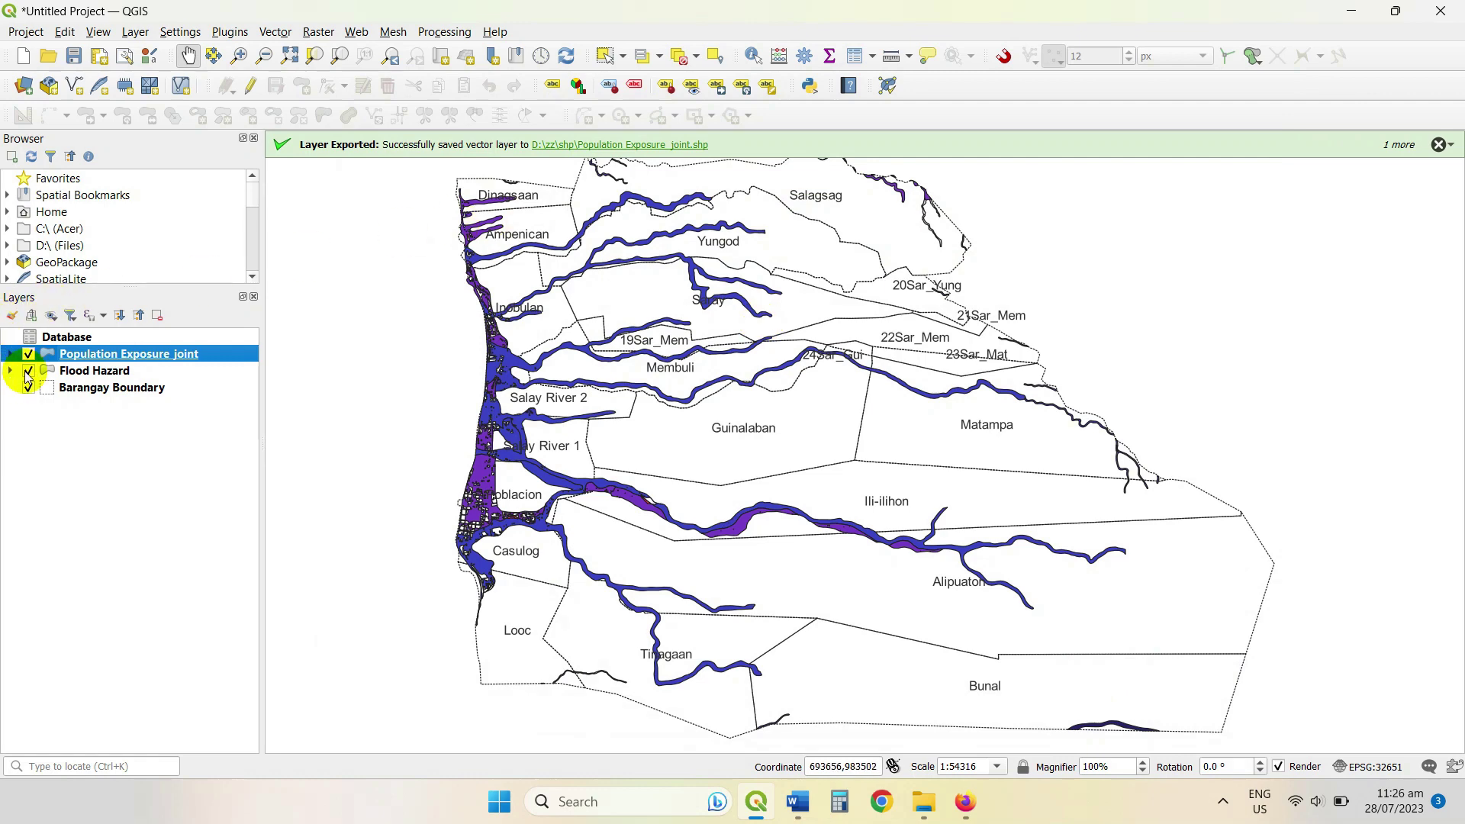
Step: Hide the Flood Hazard layer and inspect the graduated exposure polygons around Poblacion and the northern barangays
click(29, 371)
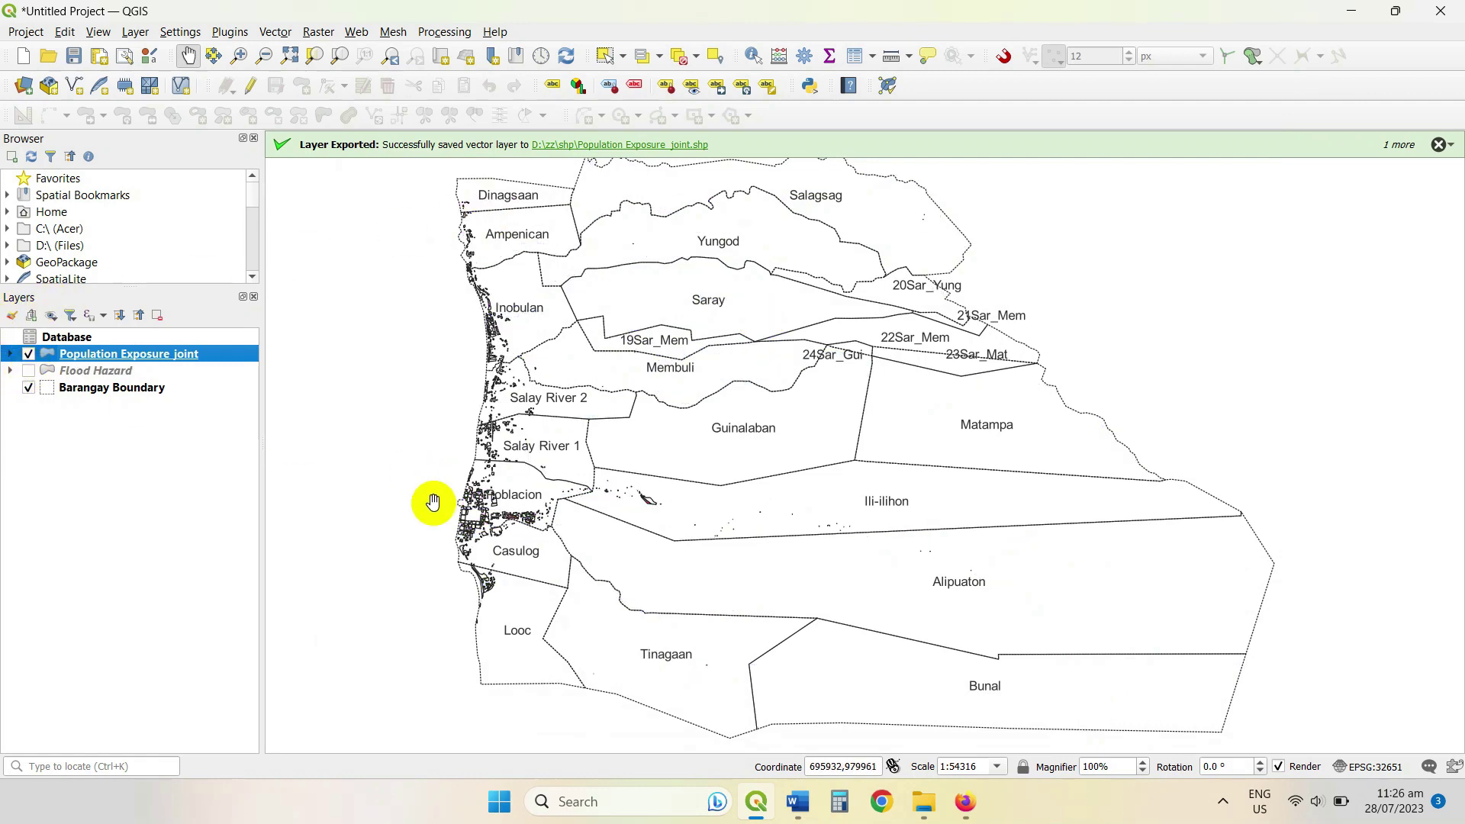
scroll(435, 507, up, 2)
drag(912, 568, 680, 661)
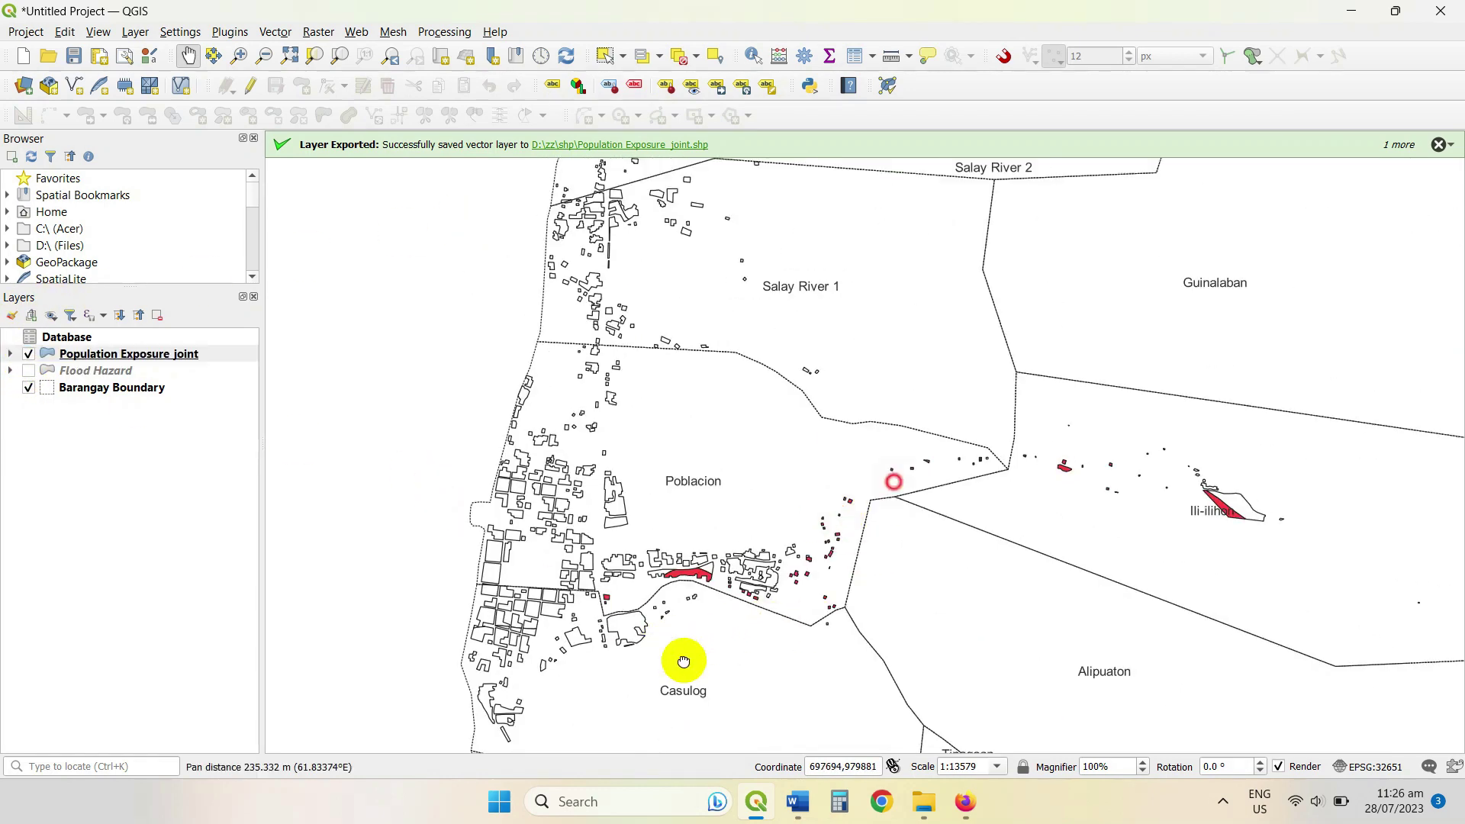
scroll(560, 439, down, 1)
drag(919, 424, 491, 579)
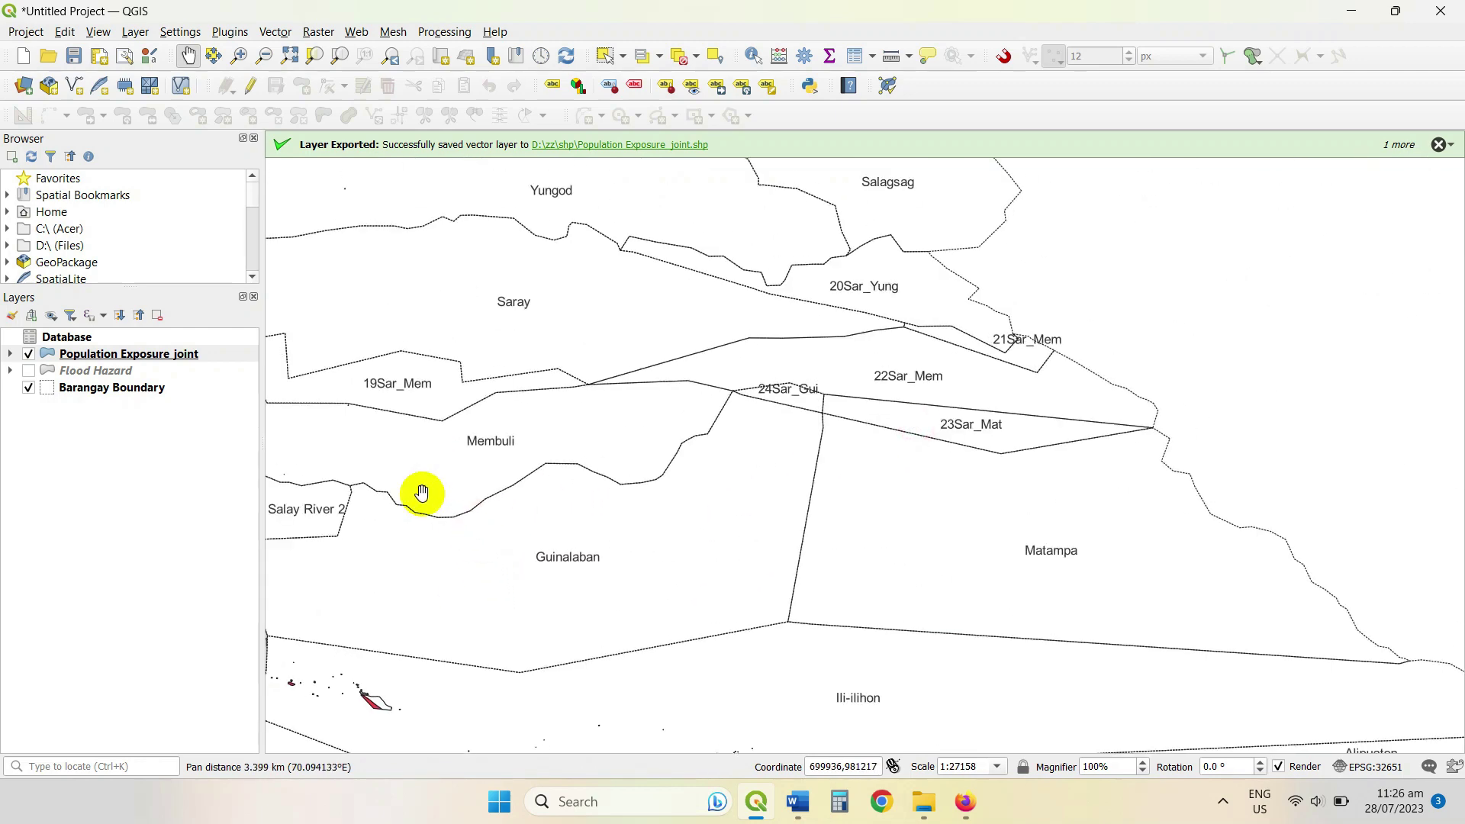
drag(419, 491, 657, 583)
drag(503, 418, 589, 523)
scroll(532, 435, up, 2)
drag(532, 435, 468, 556)
Step: Expand the class legend of Population Exposure_joint and examine its class colors across the map from Inobulan to Looc and Salagsag
click(10, 354)
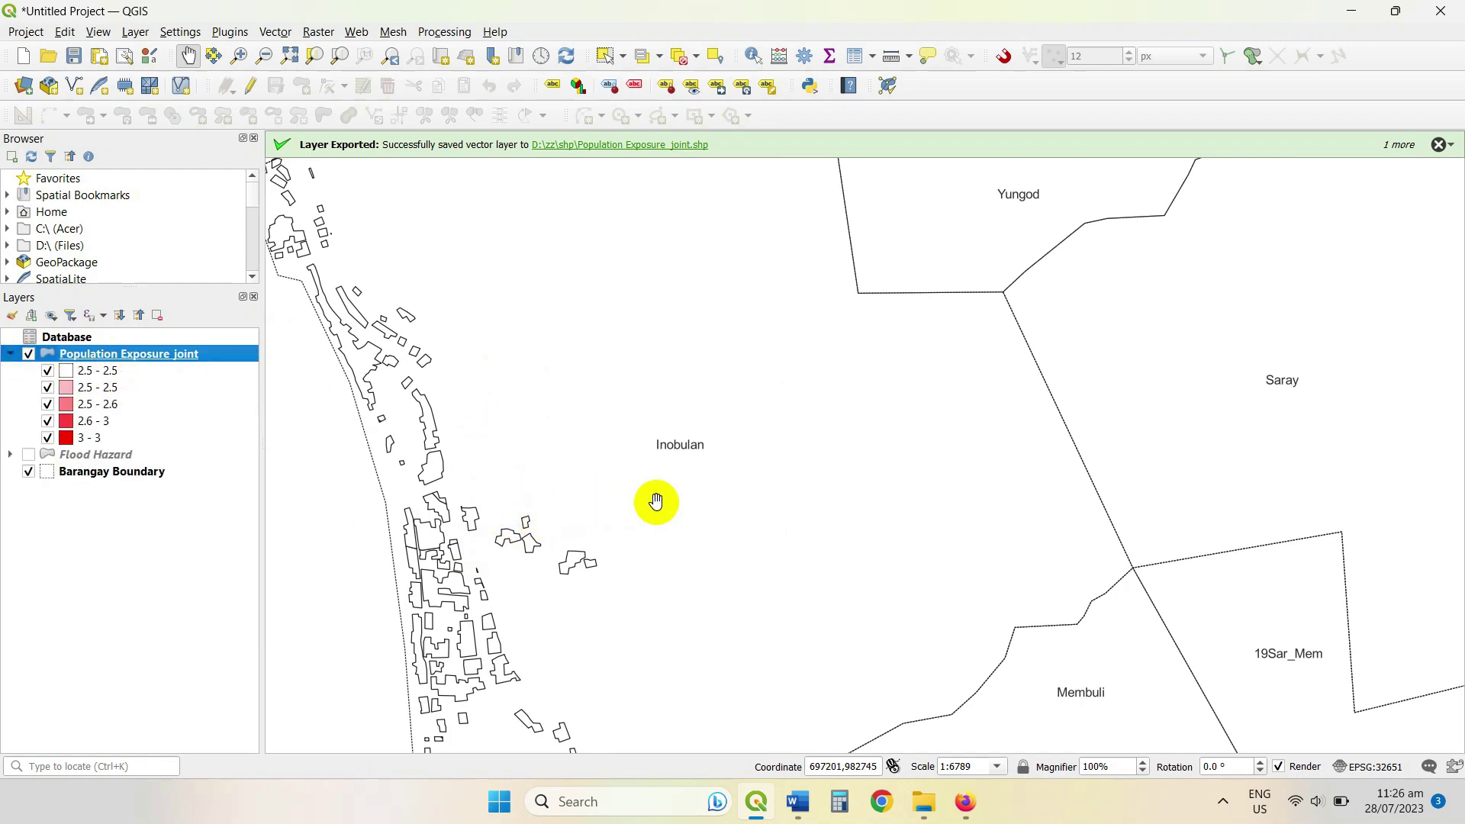
drag(717, 546, 540, 377)
drag(599, 654, 646, 189)
drag(914, 528, 795, 305)
drag(694, 596, 881, 249)
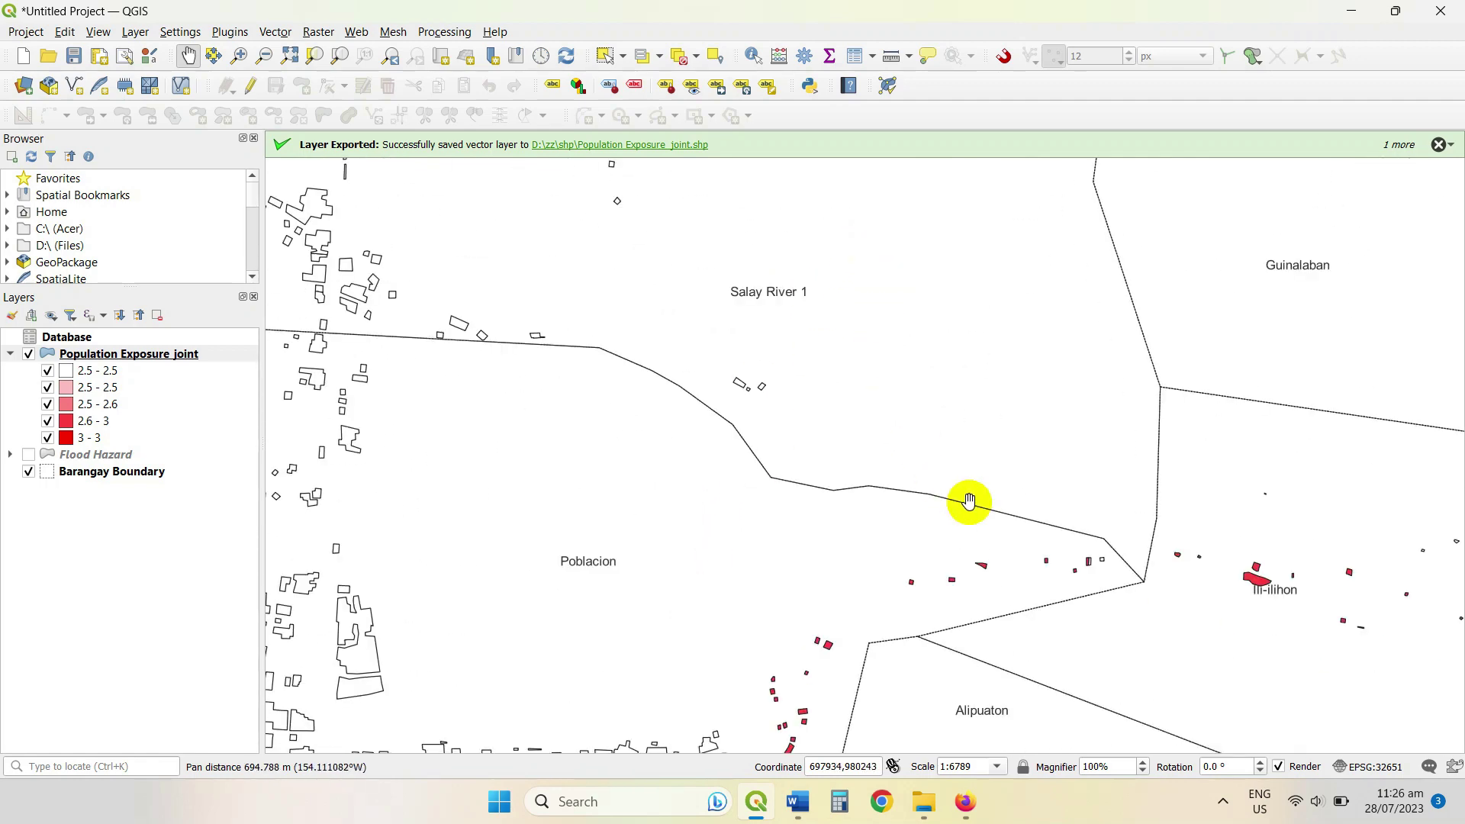
drag(982, 501, 789, 245)
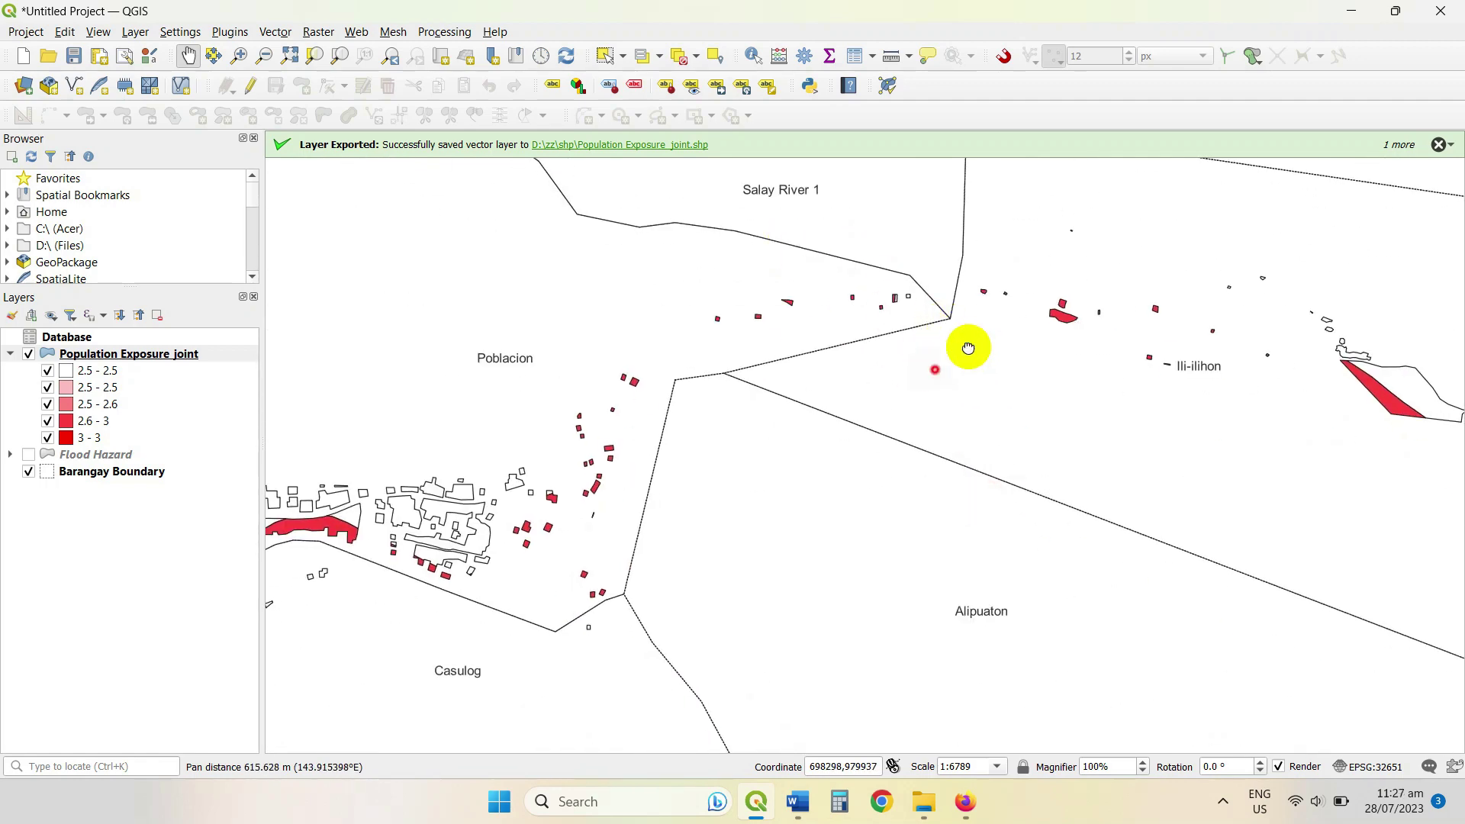
drag(932, 370, 1152, 304)
drag(752, 579, 849, 299)
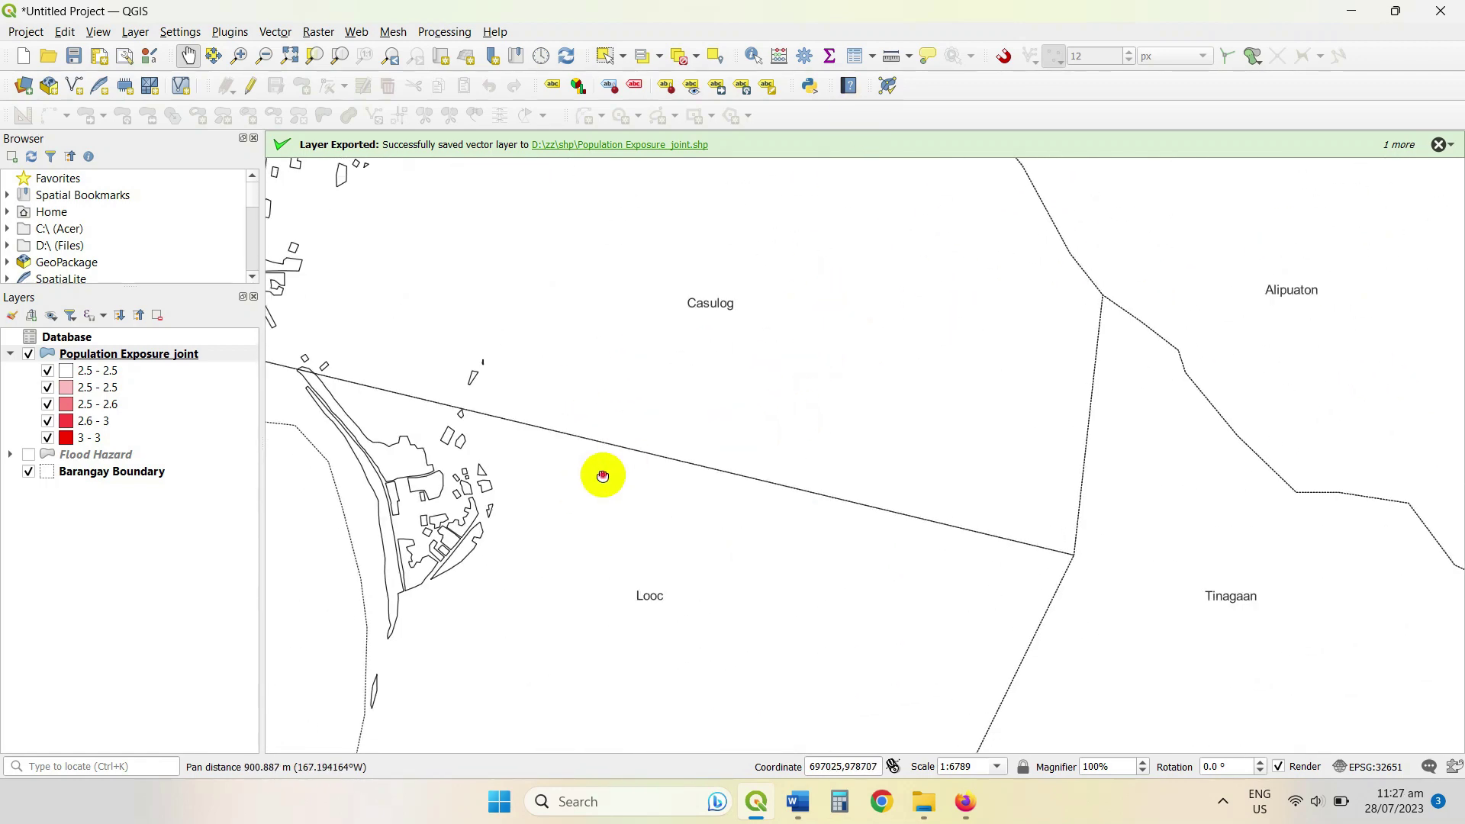
scroll(638, 381, down, 2)
drag(1024, 355, 405, 540)
drag(850, 341, 844, 496)
drag(759, 294, 805, 511)
drag(615, 397, 696, 410)
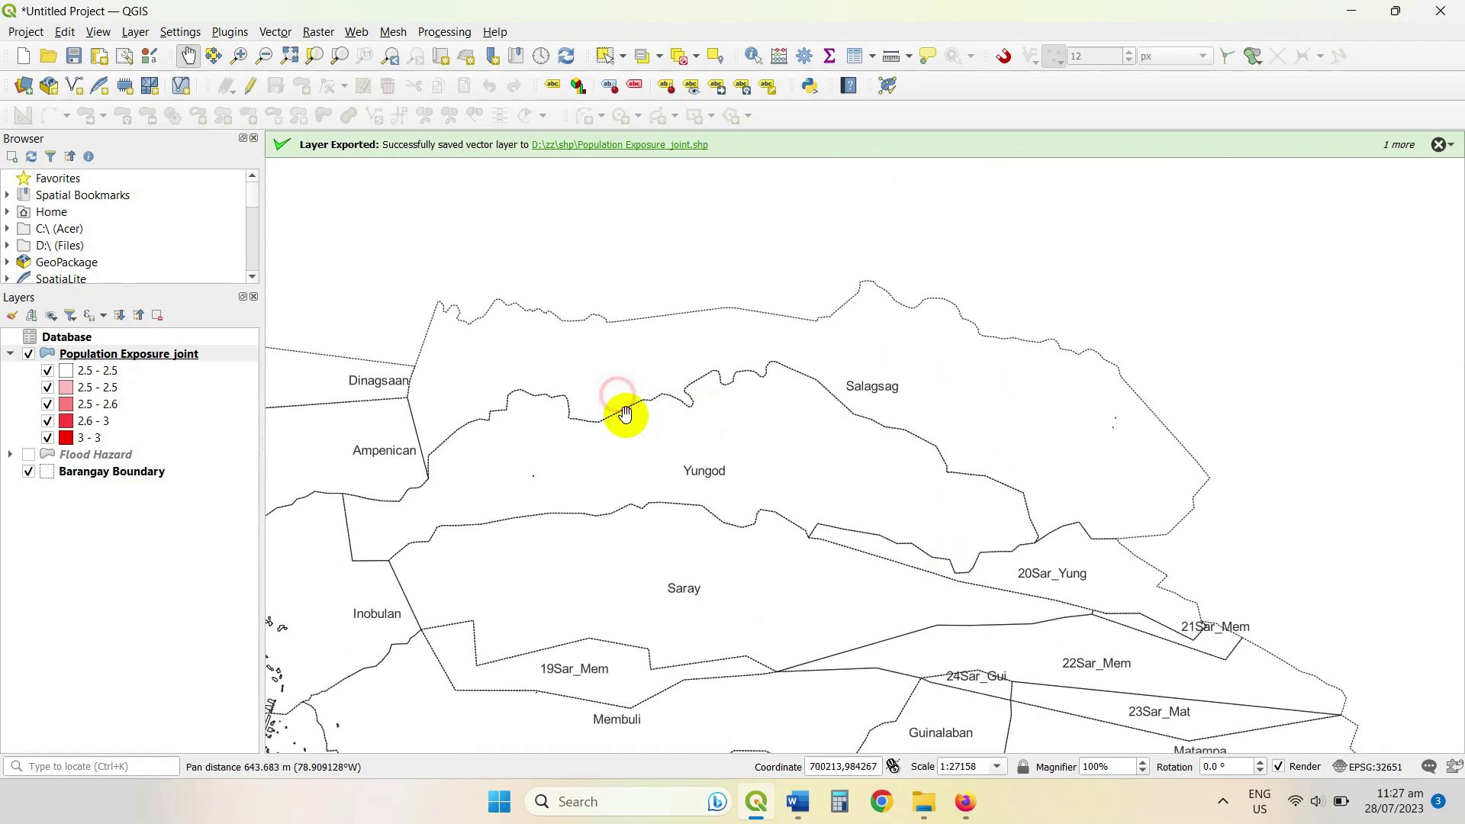
Step: Duplicate the Population Exposure_joint layer and hide the original
right_click(98, 362)
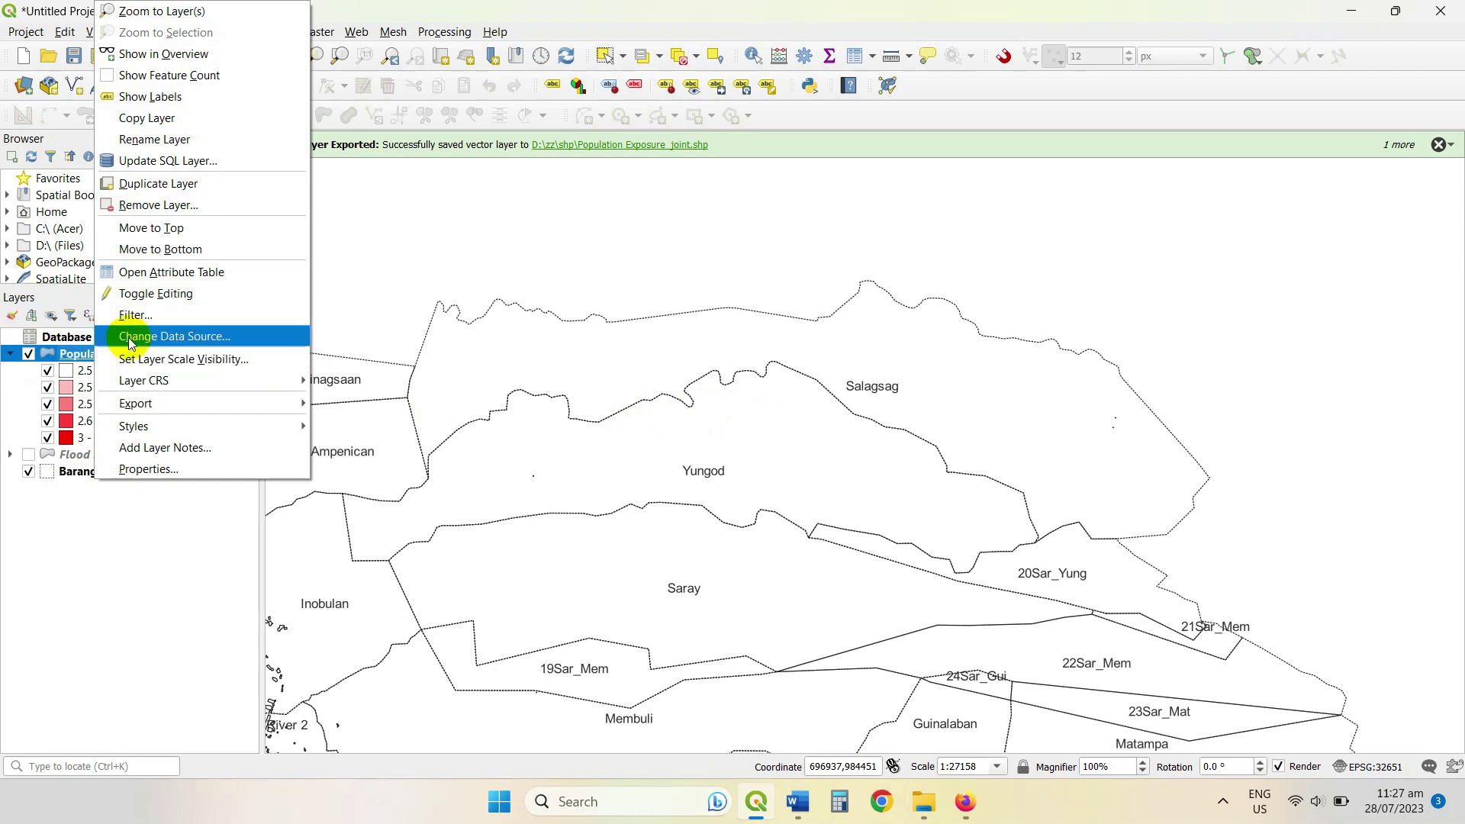
click(150, 188)
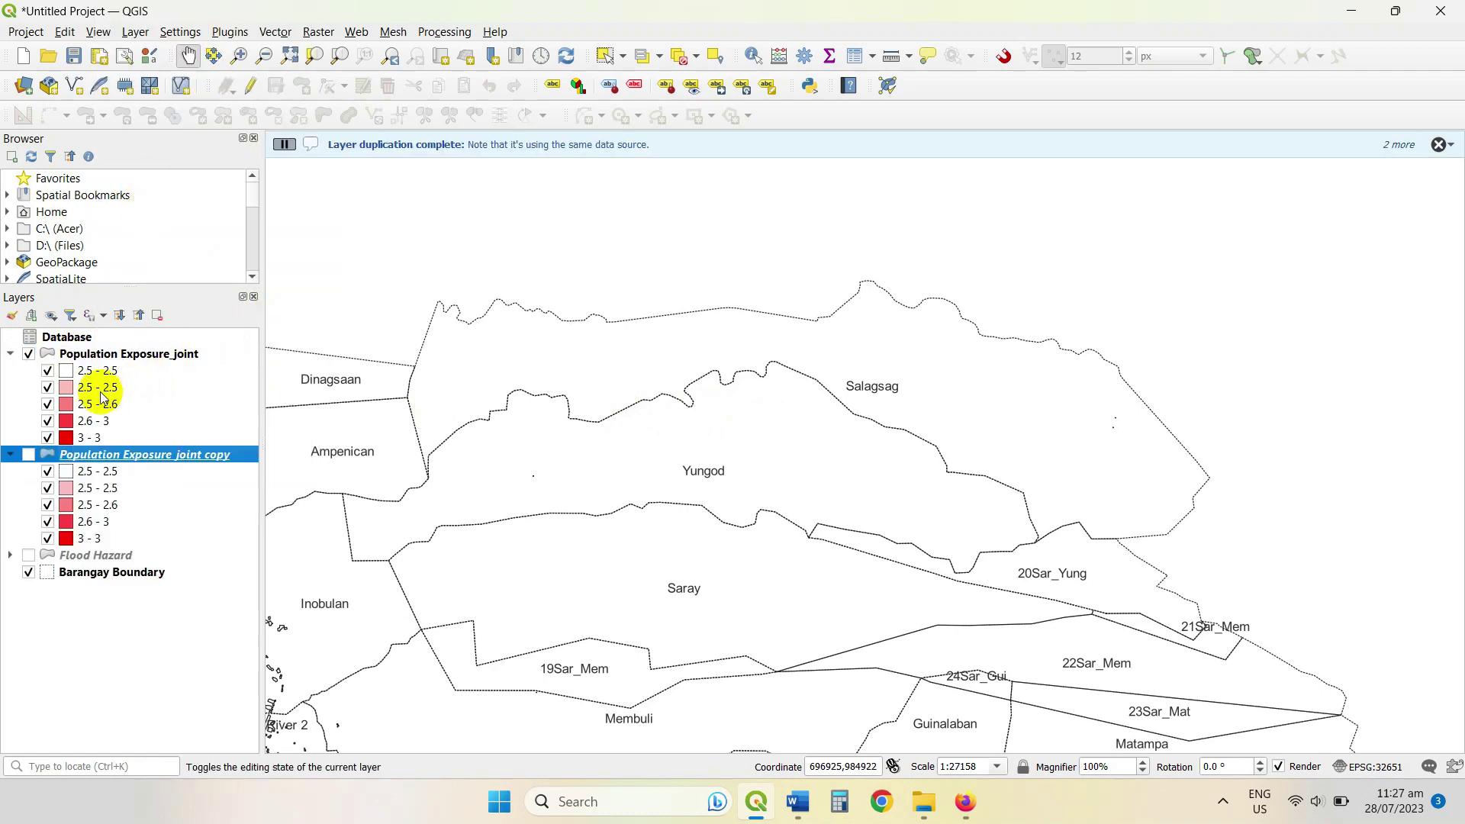
right_click(97, 461)
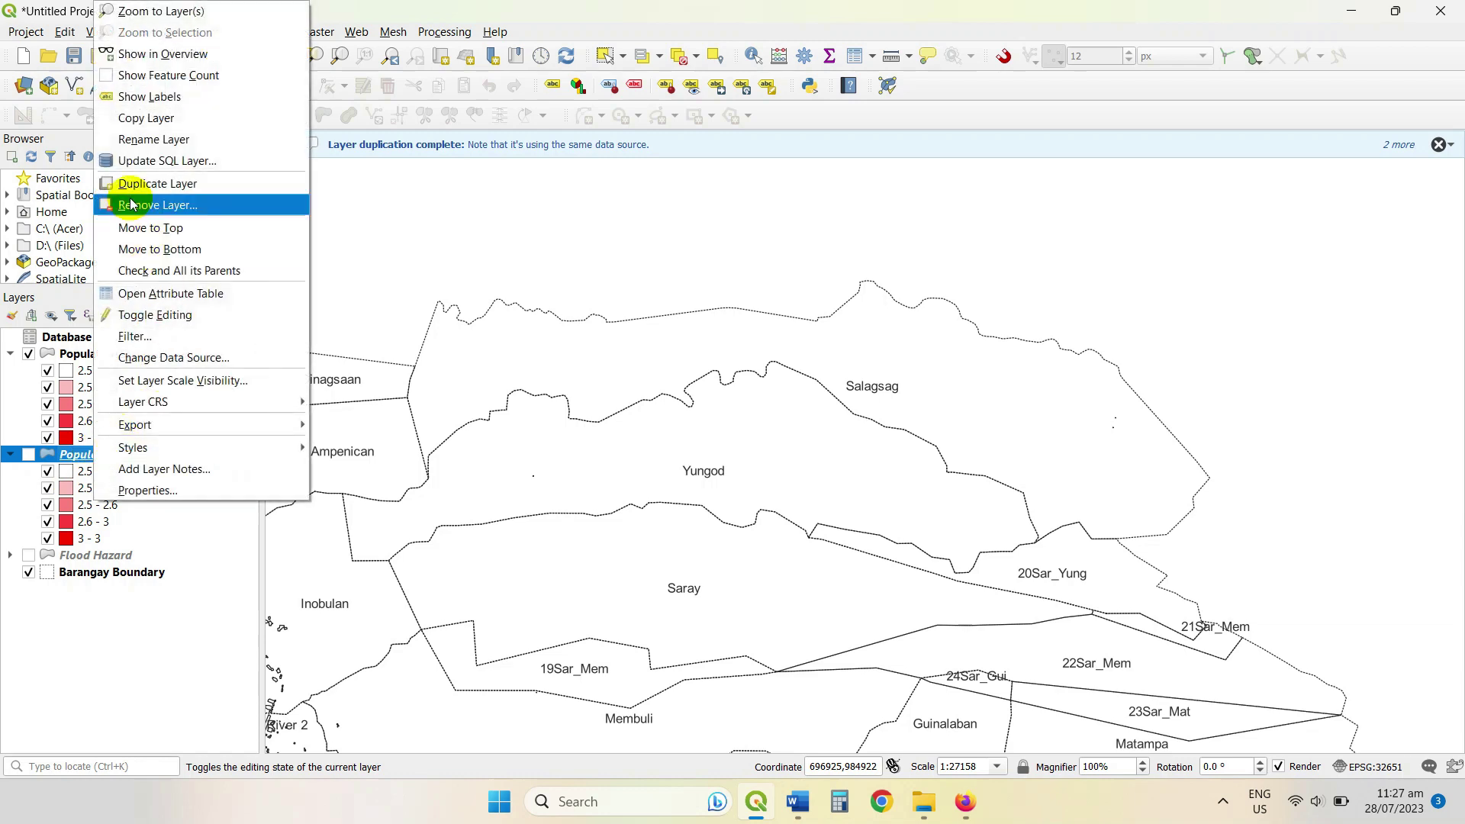
click(27, 358)
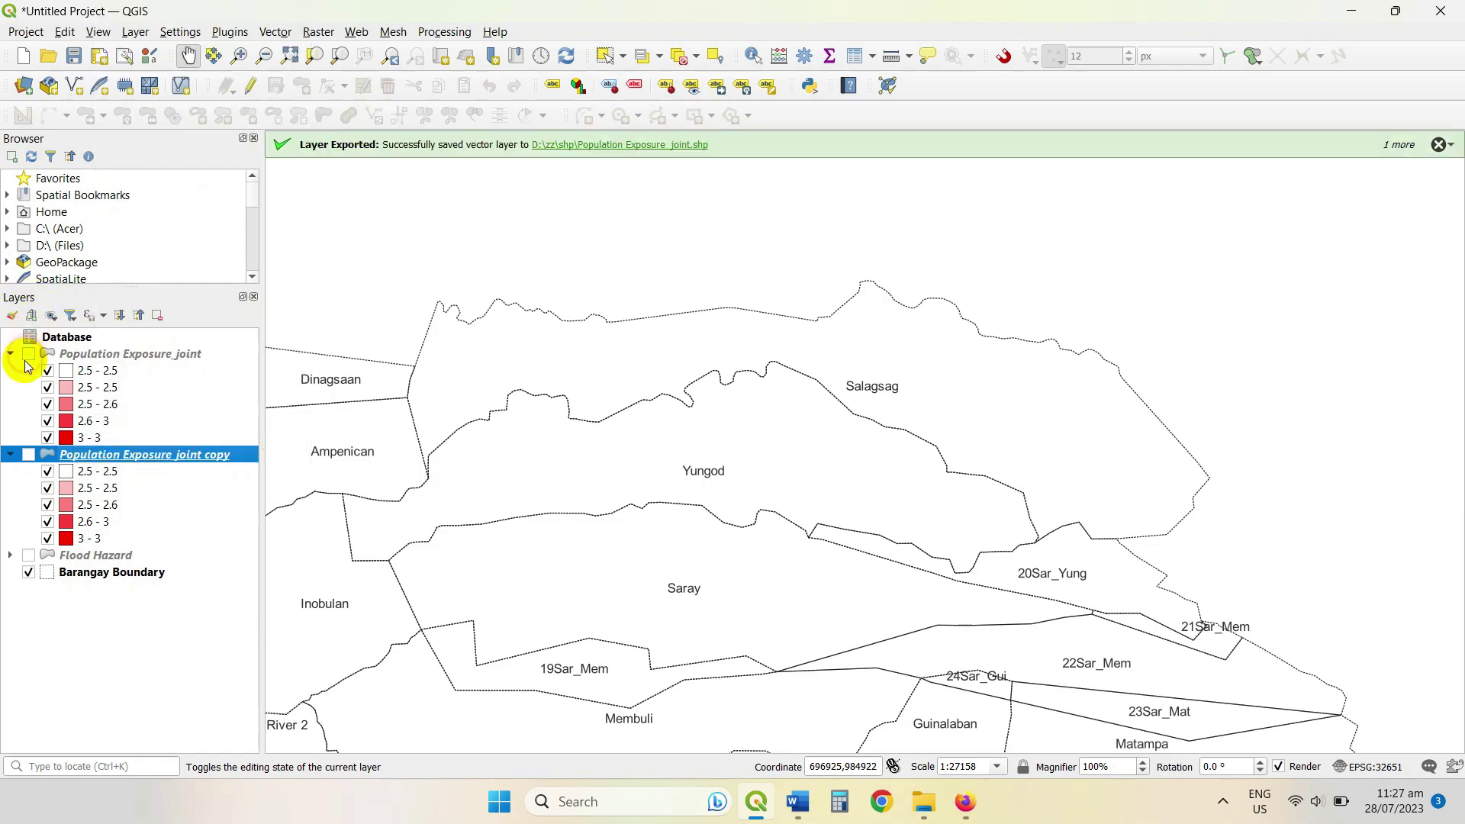
Step: Show the Population Exposure_joint copy layer and switch its symbology to Categorized using the Risk Cat field
click(28, 454)
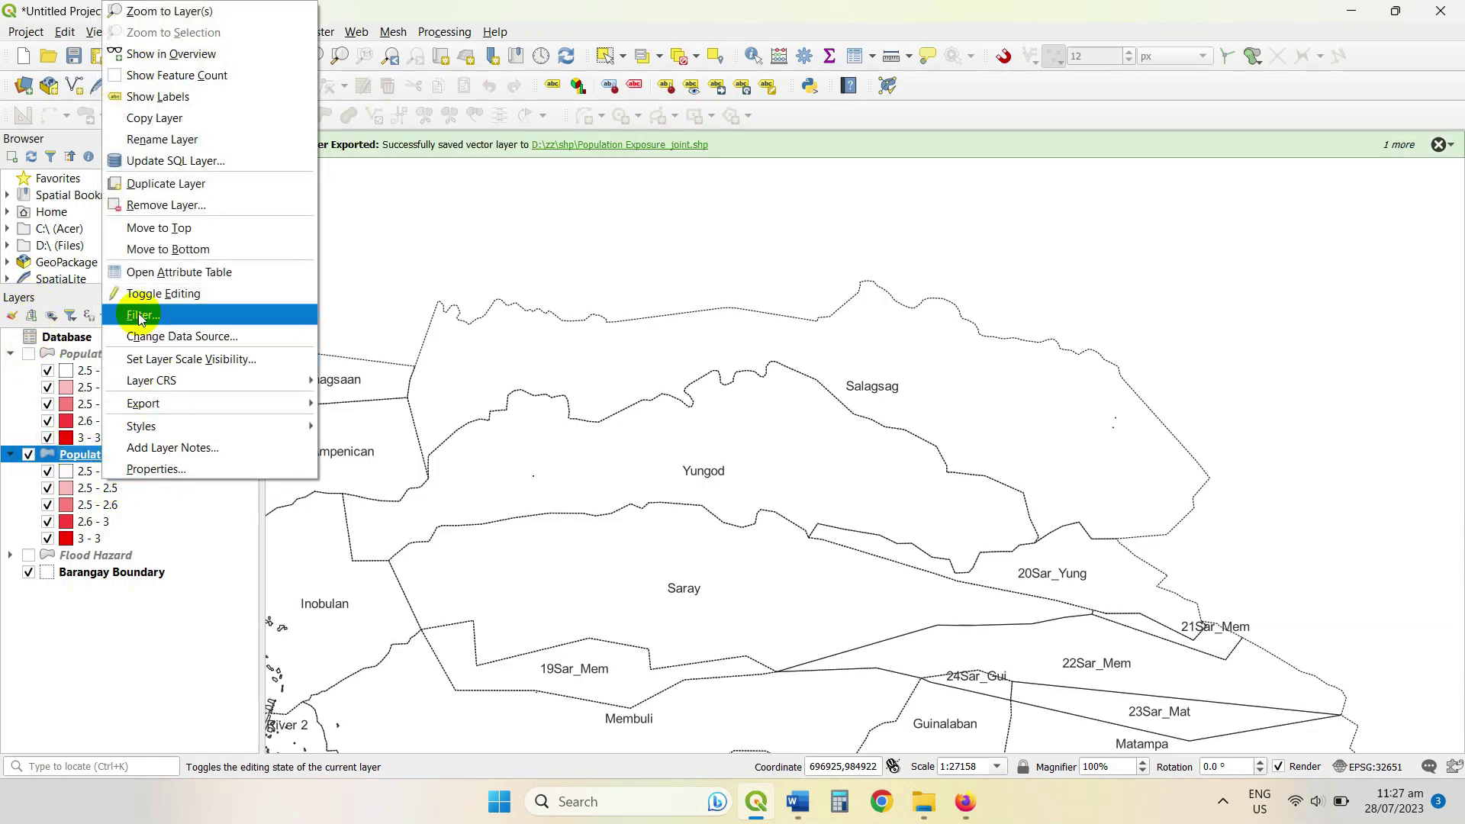
click(164, 468)
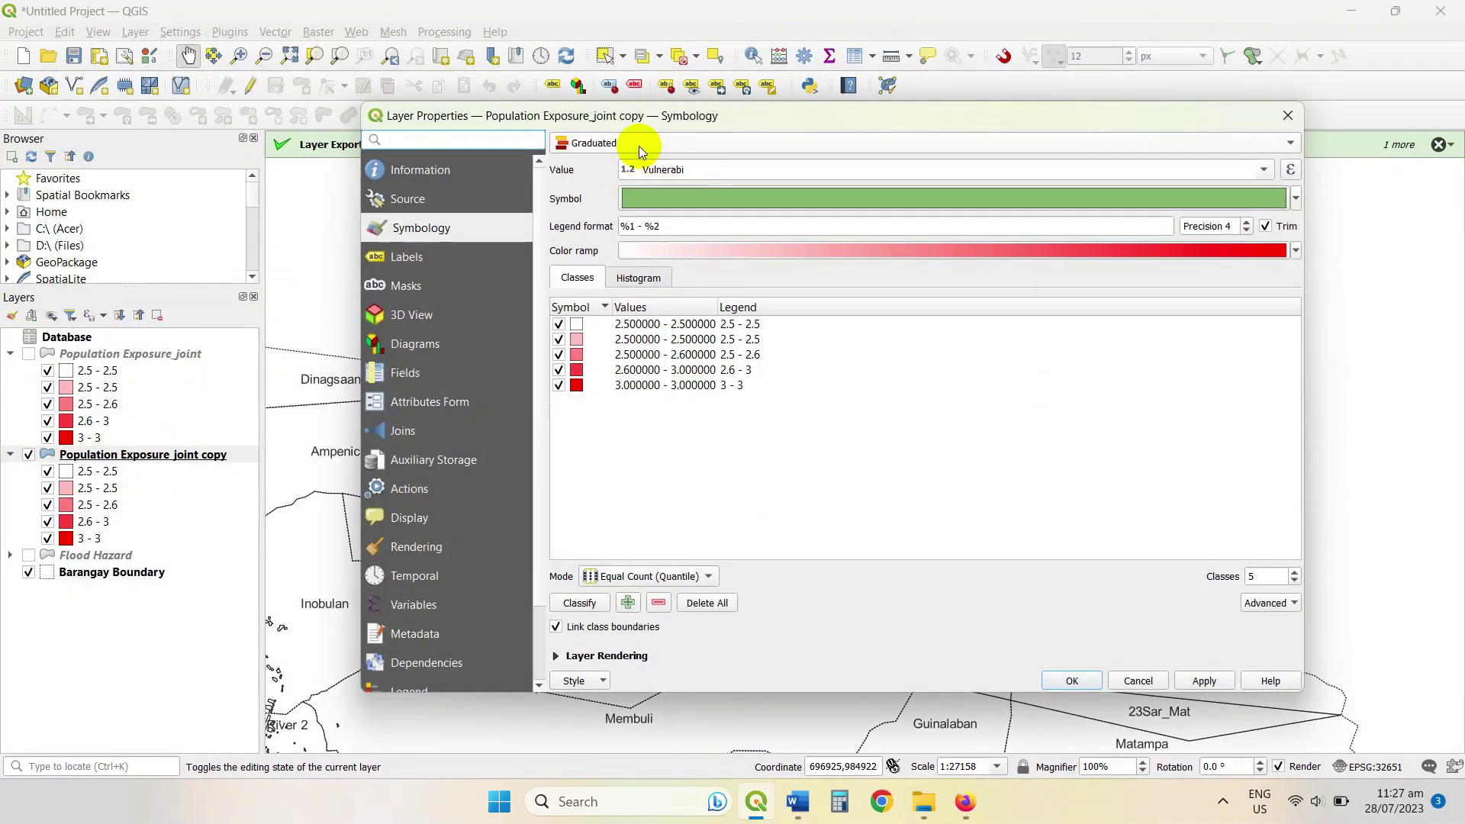
click(642, 148)
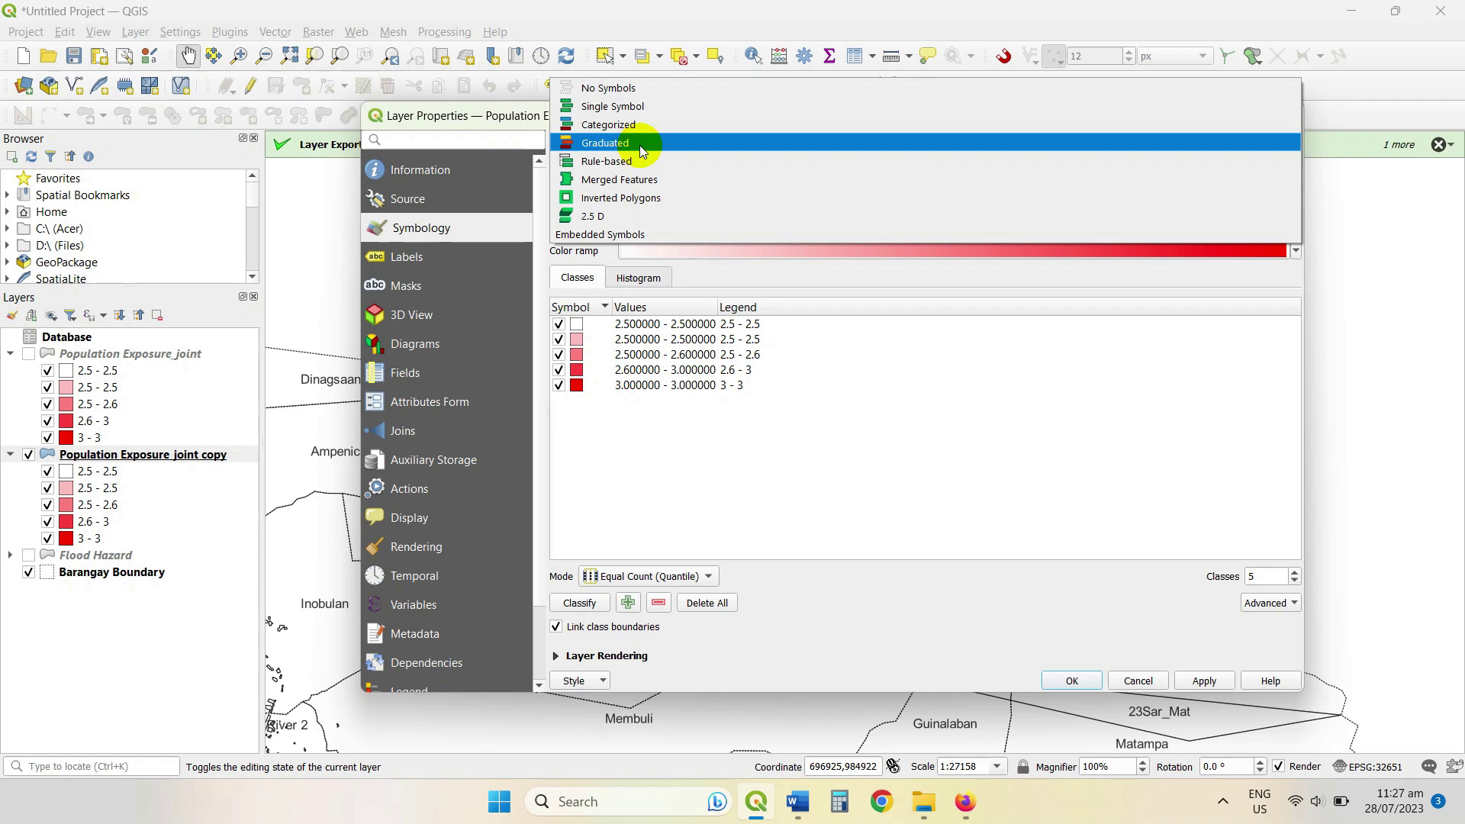
click(631, 126)
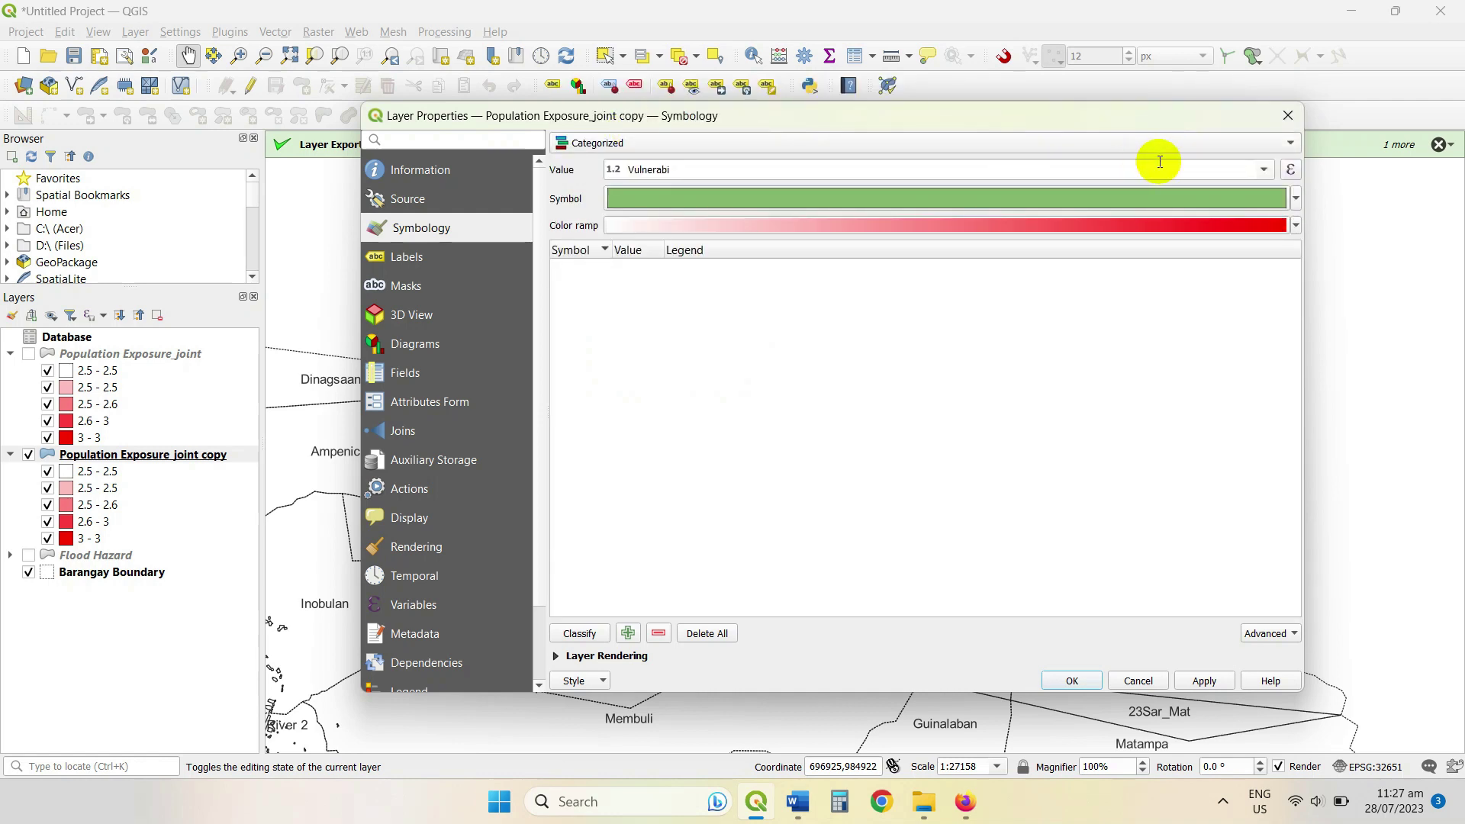
click(1260, 171)
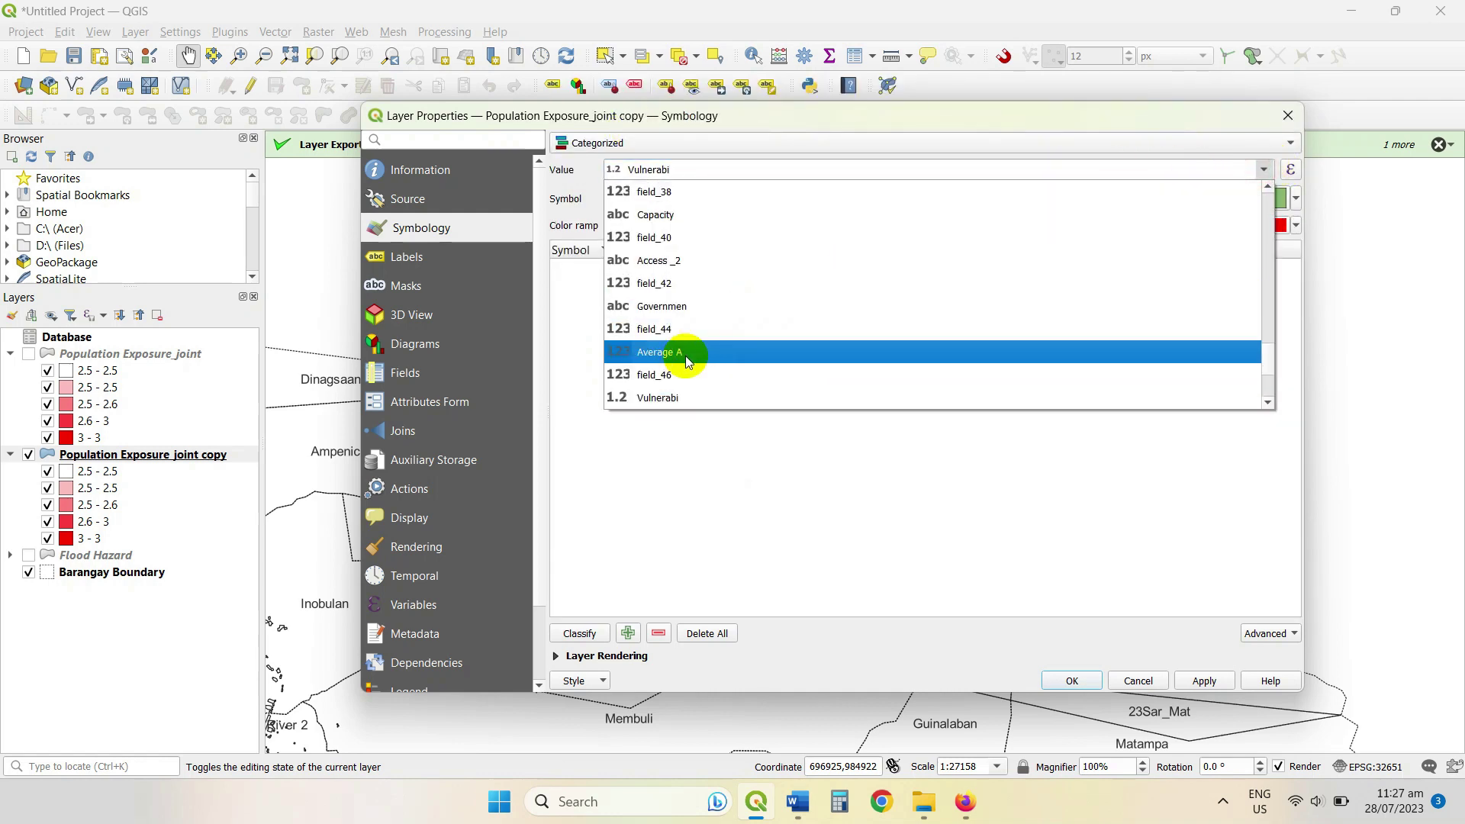
scroll(717, 350, down, 2)
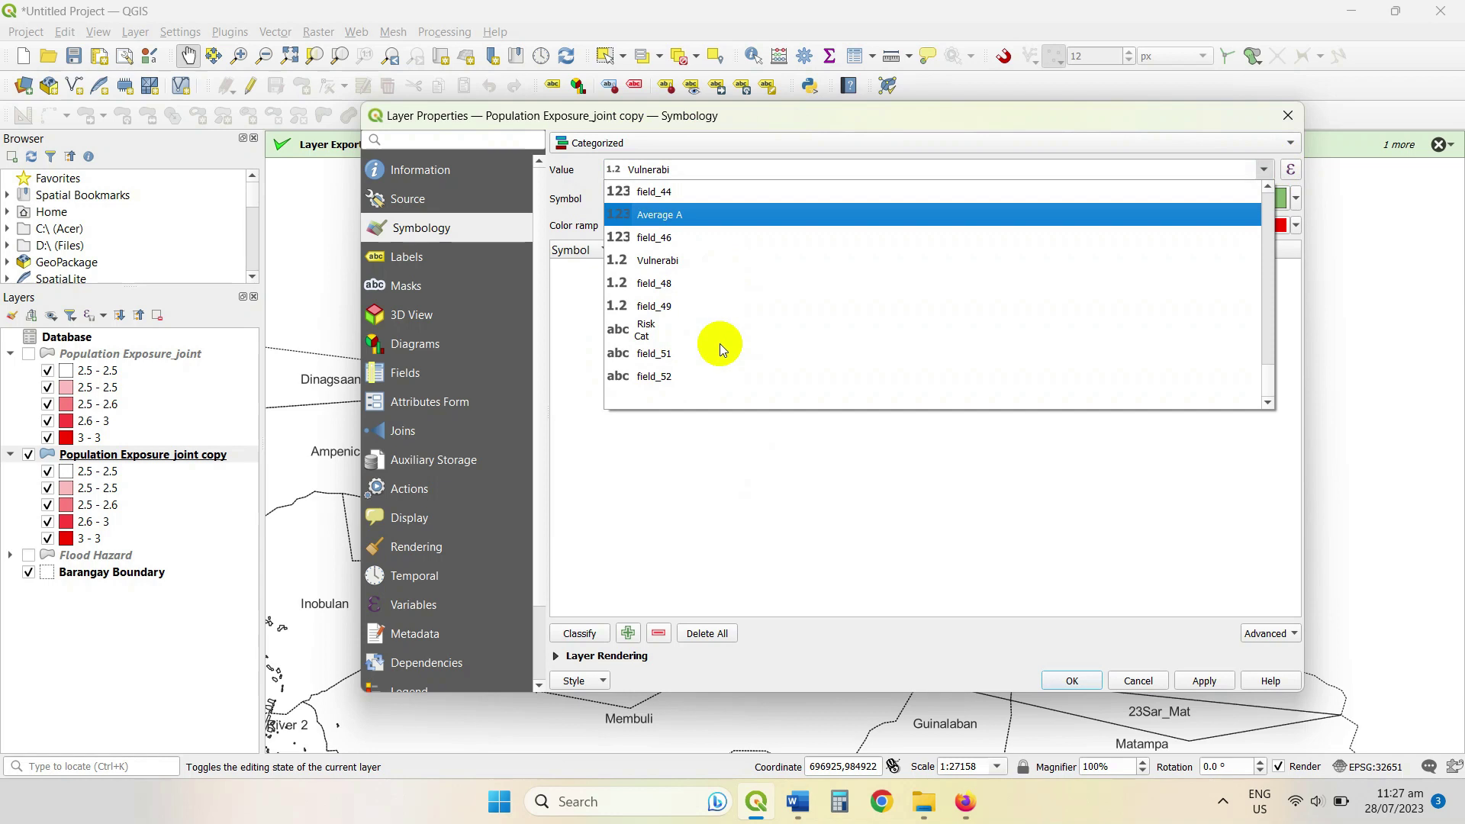
click(650, 327)
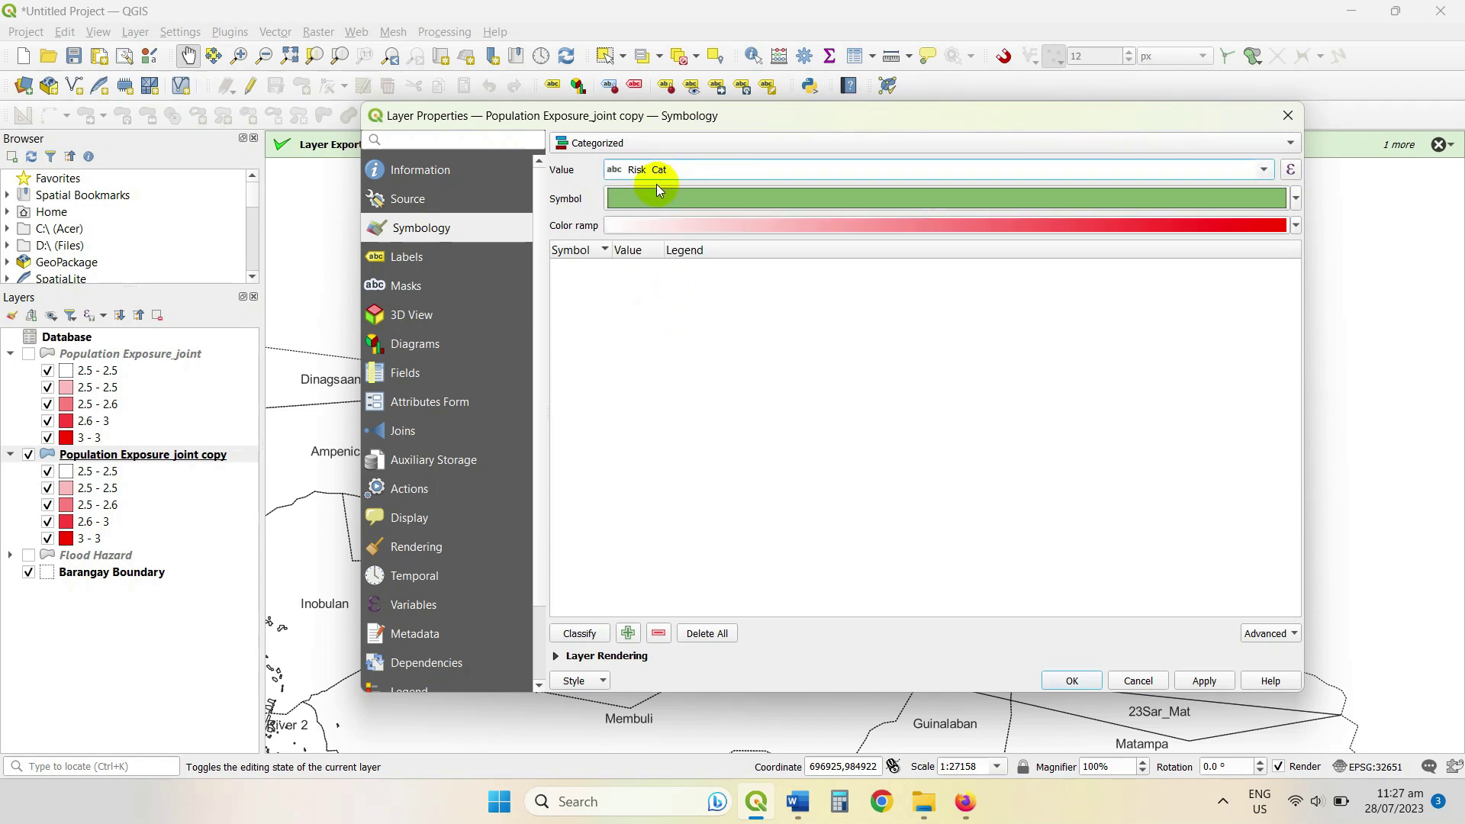
Step: Classify the Risk Cat values into categories and remove the catch-all class for all other values
click(580, 628)
click(614, 316)
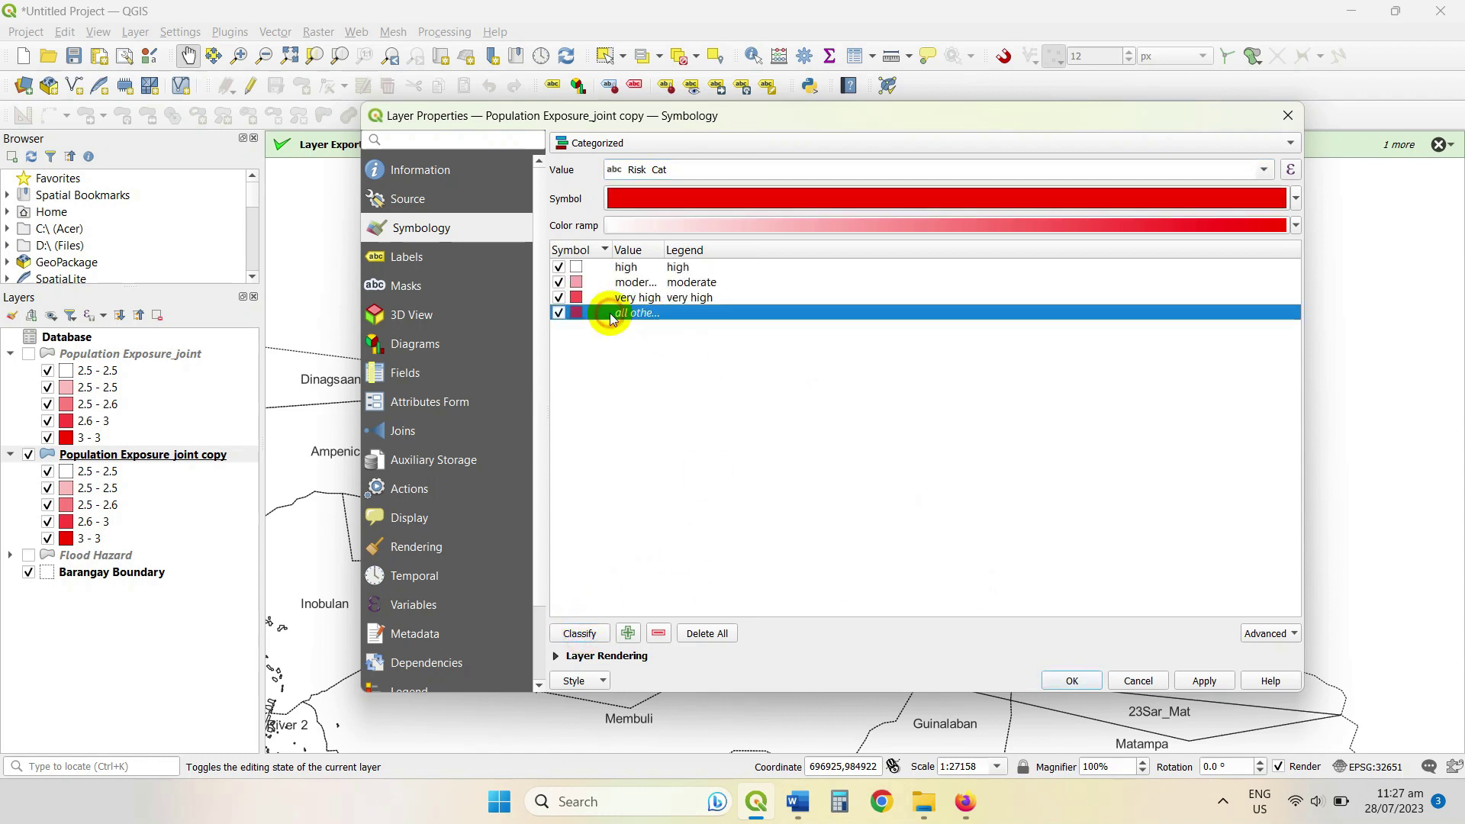
click(658, 634)
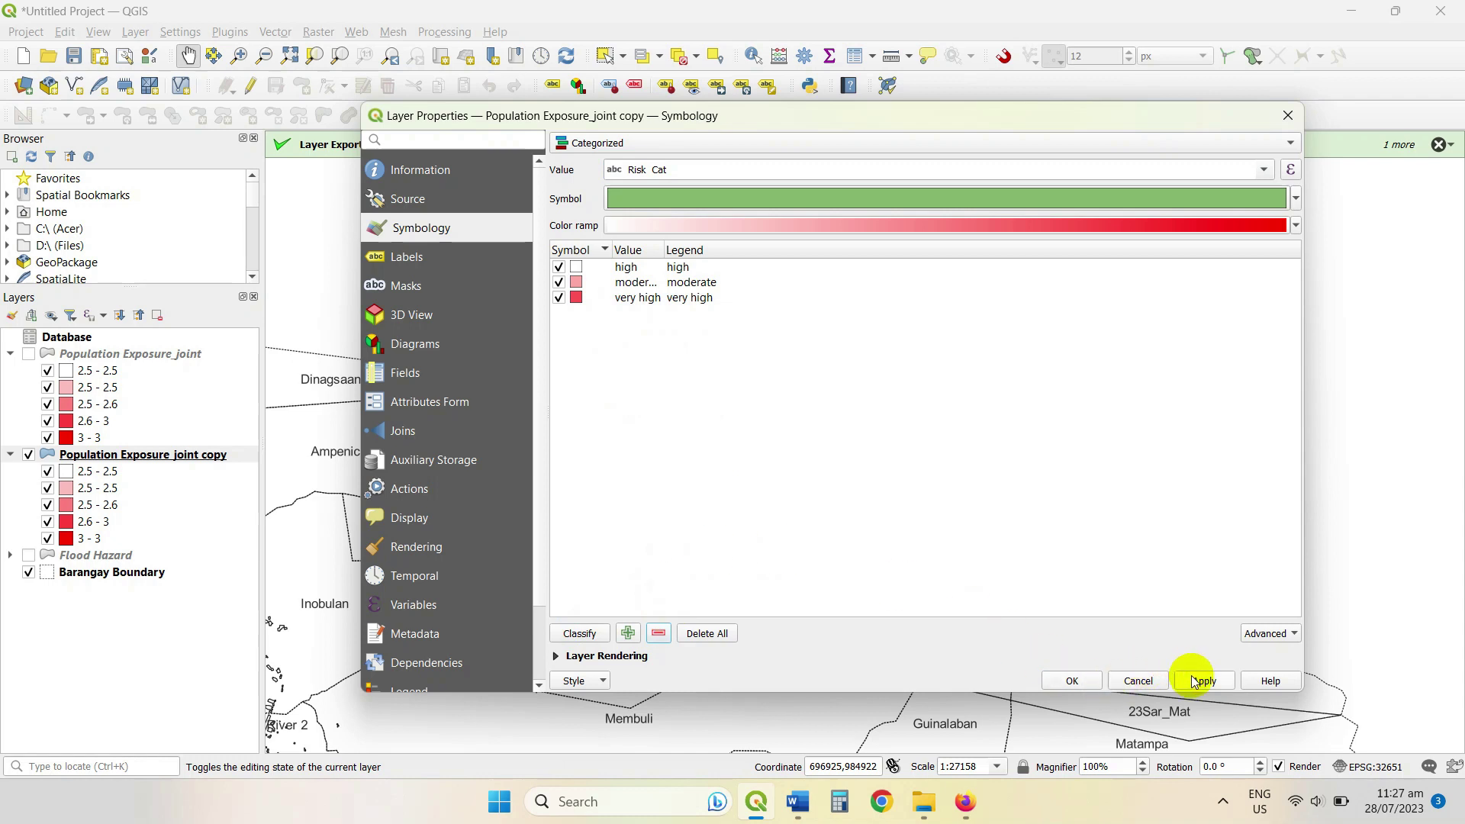
Step: Open the color ramp choices for the Risk Cat categories
click(1297, 225)
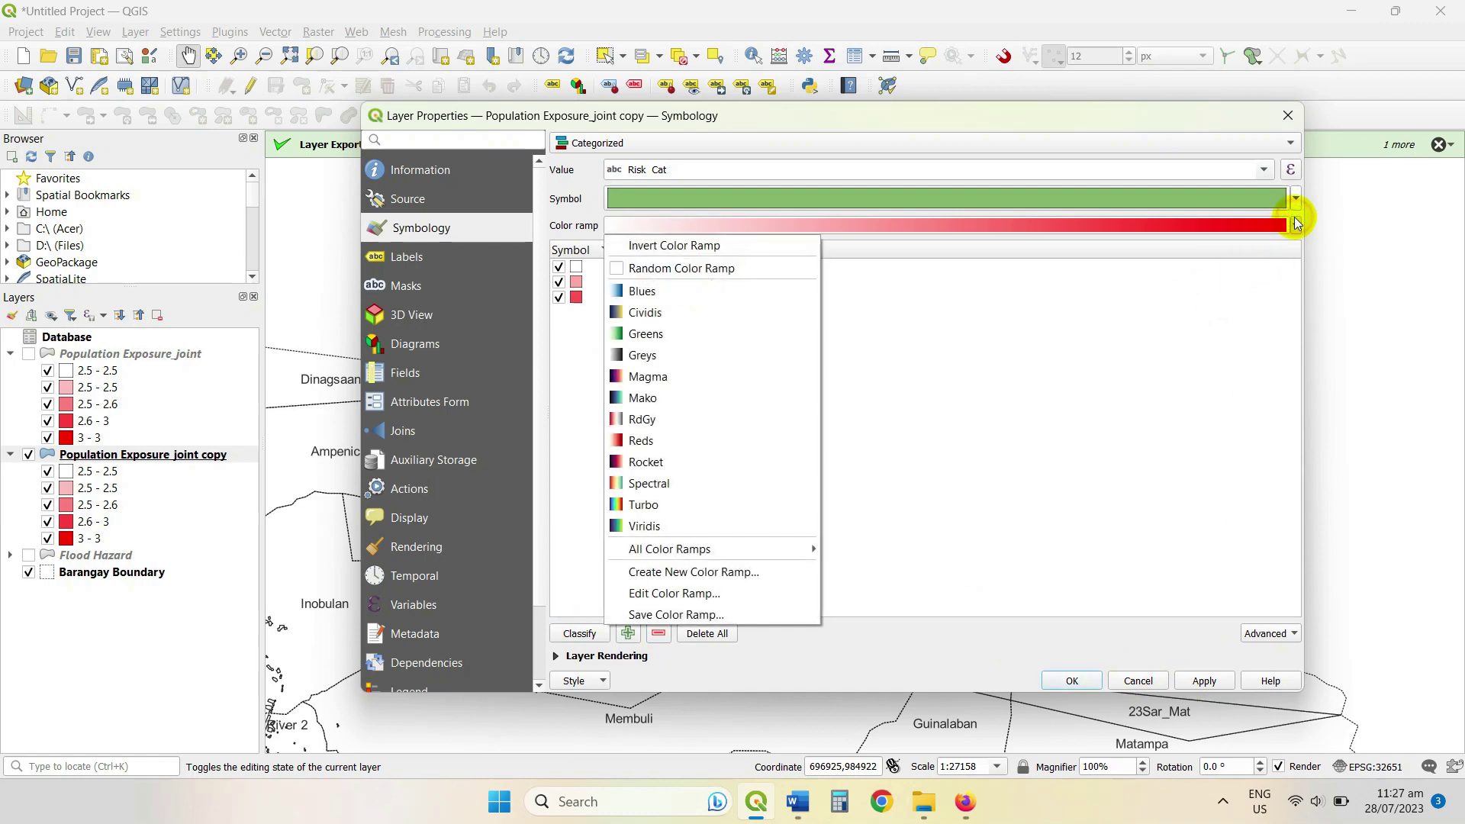